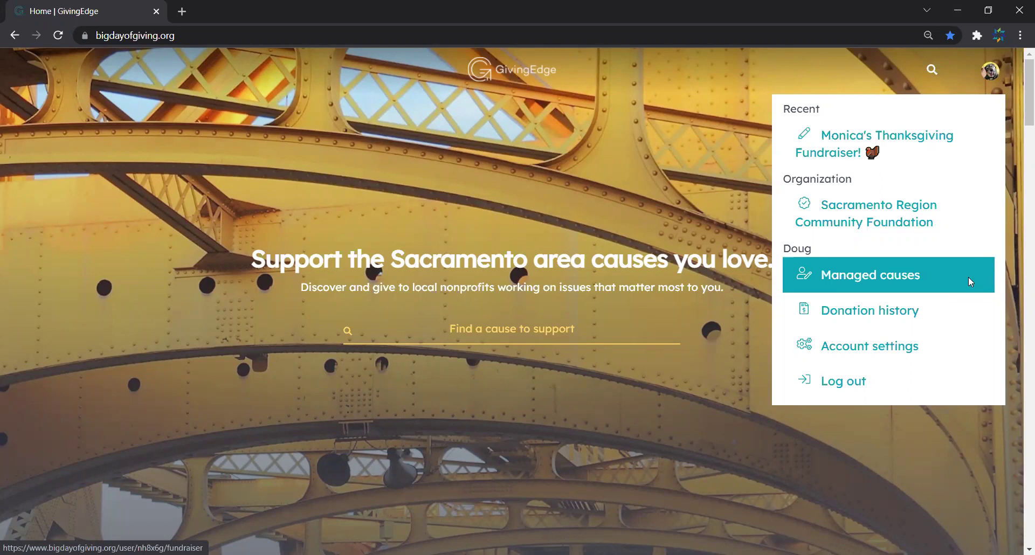
Step: Open the account's managed causes and view the campaign type filter options for created campaigns
{"action": "left_click", "coordinate": [969, 278]}
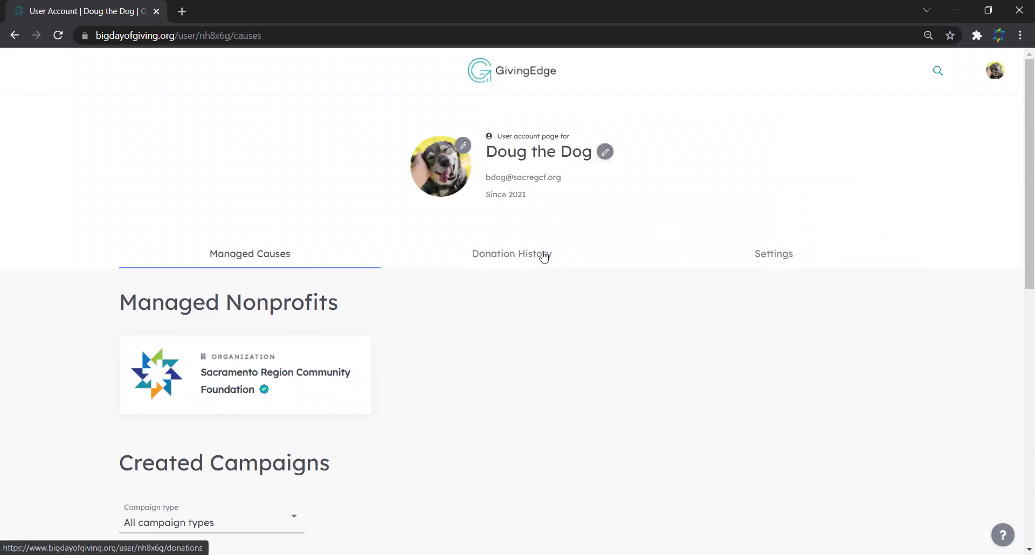
{"action": "scroll", "coordinate": [543, 257], "scroll_direction": "down", "scroll_amount": 2}
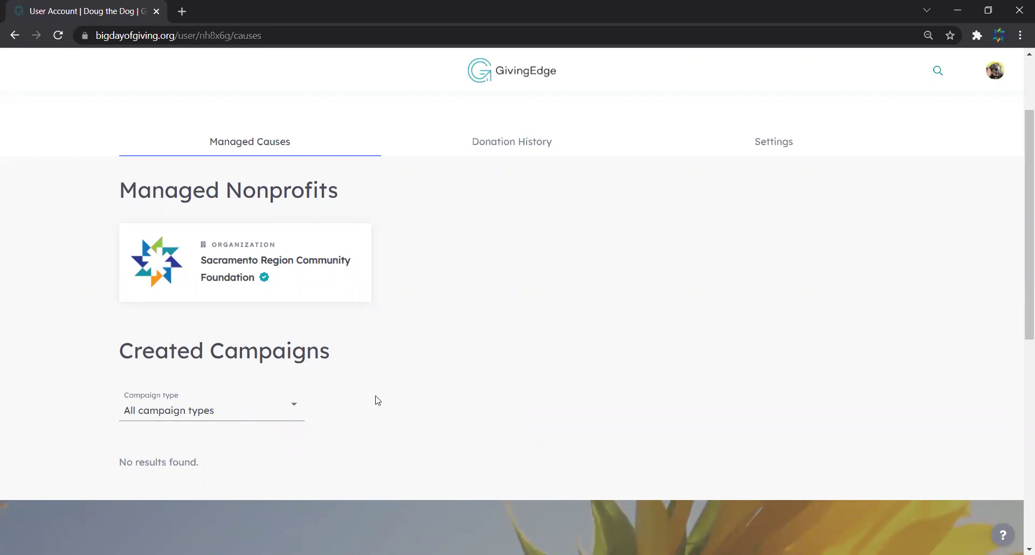
{"action": "left_click", "coordinate": [293, 408]}
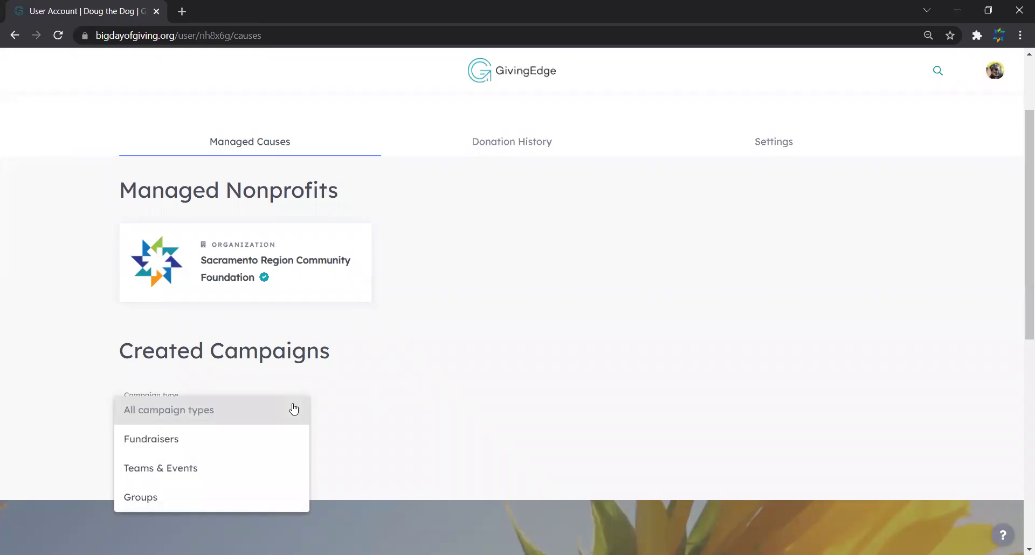
{"action": "left_click", "coordinate": [414, 392]}
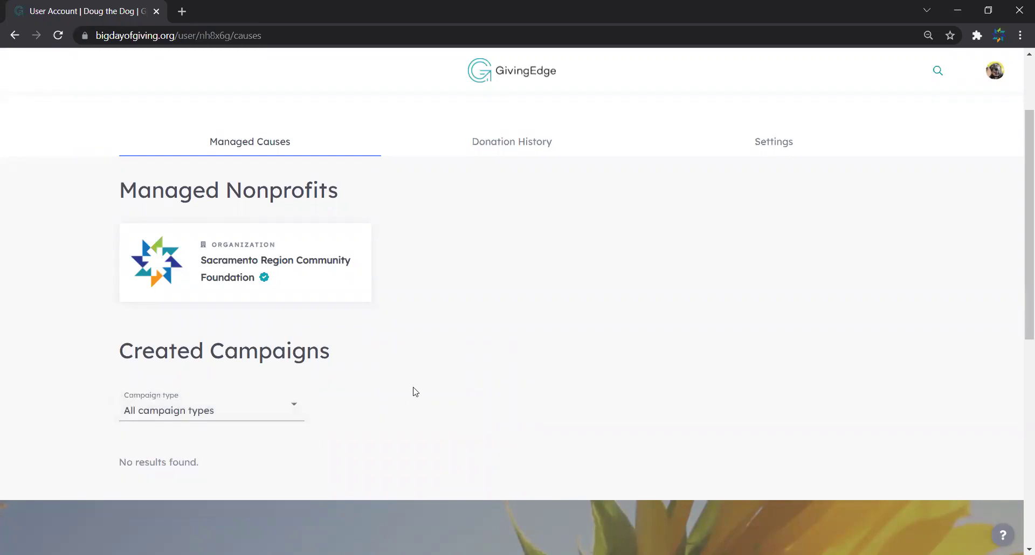
{"action": "scroll", "coordinate": [415, 392], "scroll_direction": "up", "scroll_amount": 2}
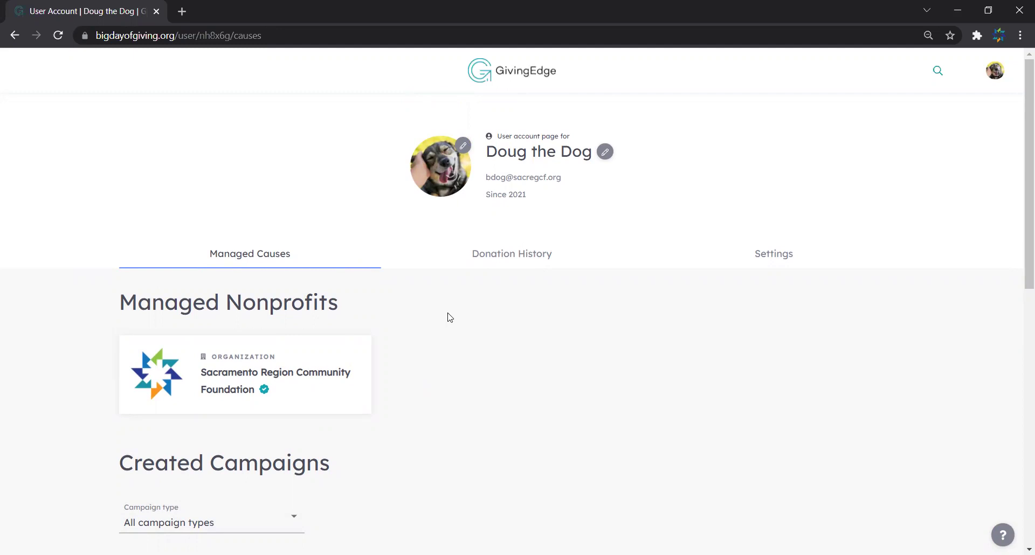
Step: Open the account's donation history and examine its summary, time period options, donations table and download option
{"action": "left_click", "coordinate": [526, 263]}
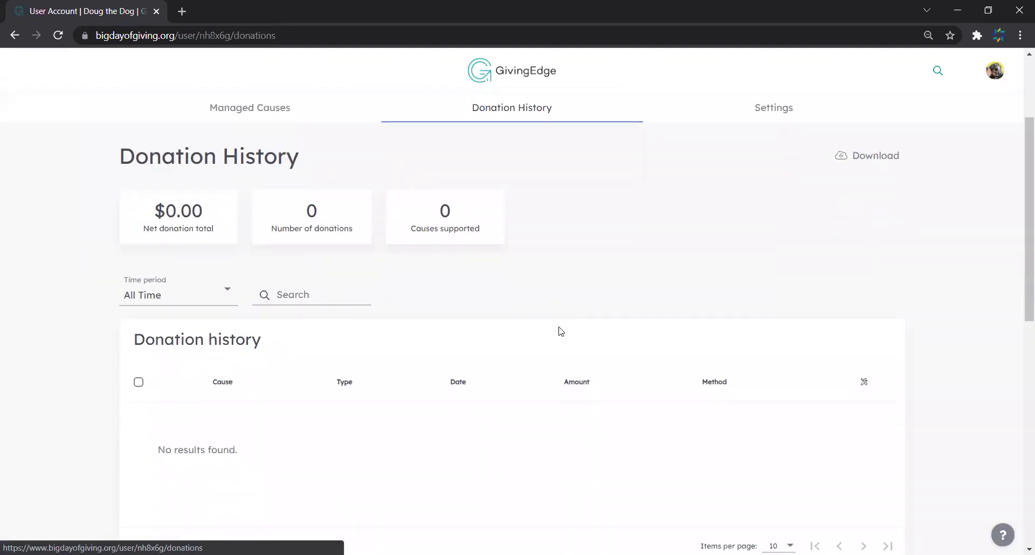
{"action": "scroll", "coordinate": [560, 331], "scroll_direction": "up", "scroll_amount": 3}
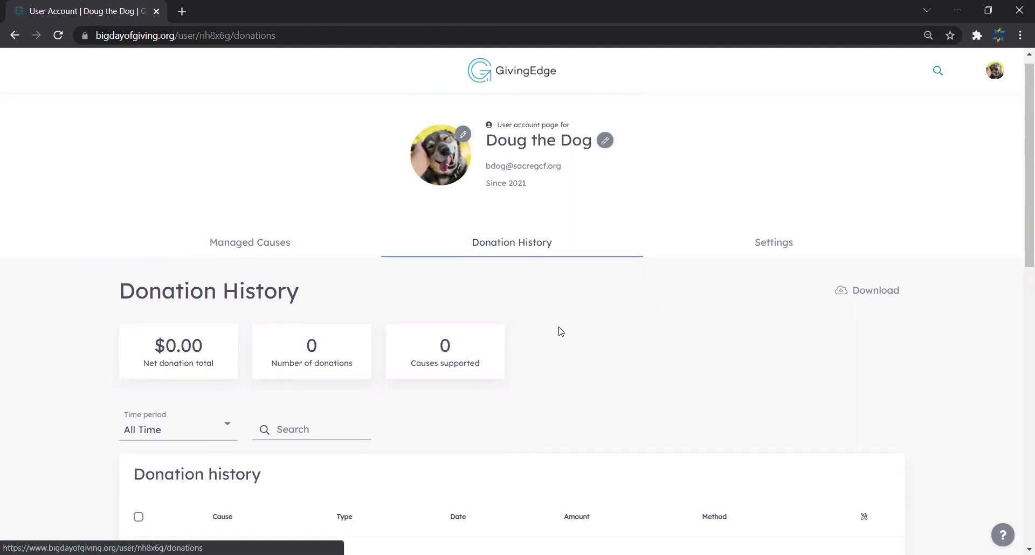
{"action": "scroll", "coordinate": [561, 331], "scroll_direction": "down", "scroll_amount": 1}
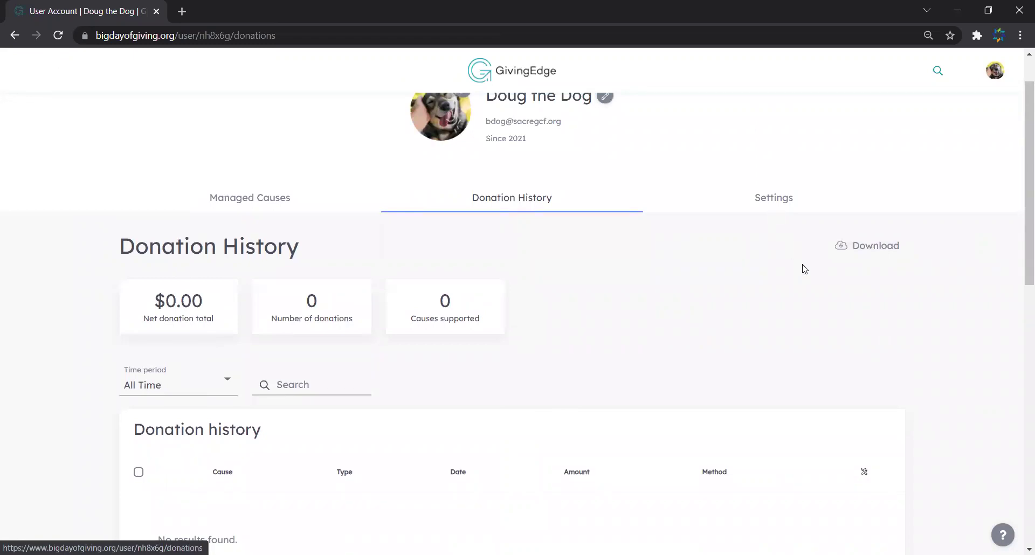
{"action": "left_click", "coordinate": [218, 394]}
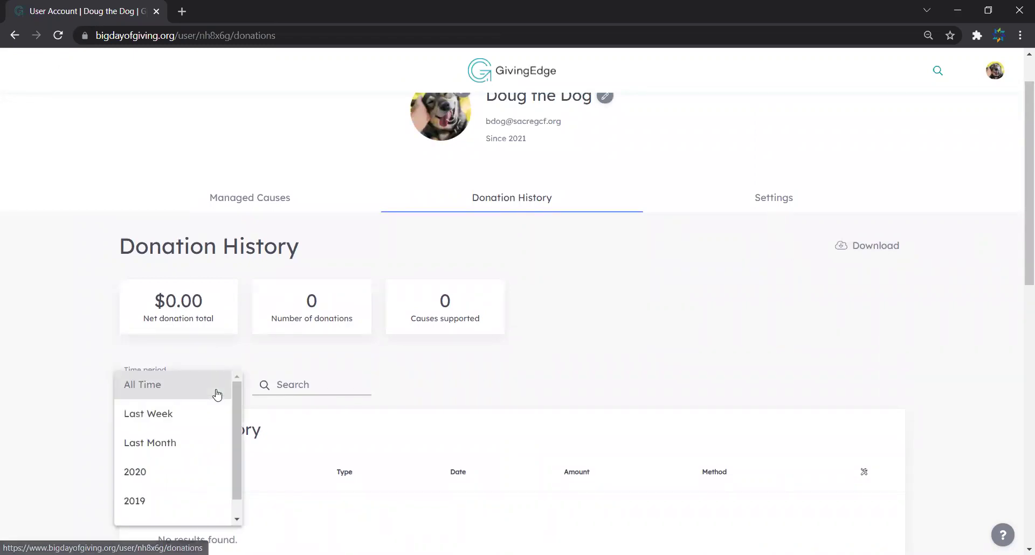
{"action": "left_click", "coordinate": [438, 374]}
{"action": "scroll", "coordinate": [437, 375], "scroll_direction": "down", "scroll_amount": 3}
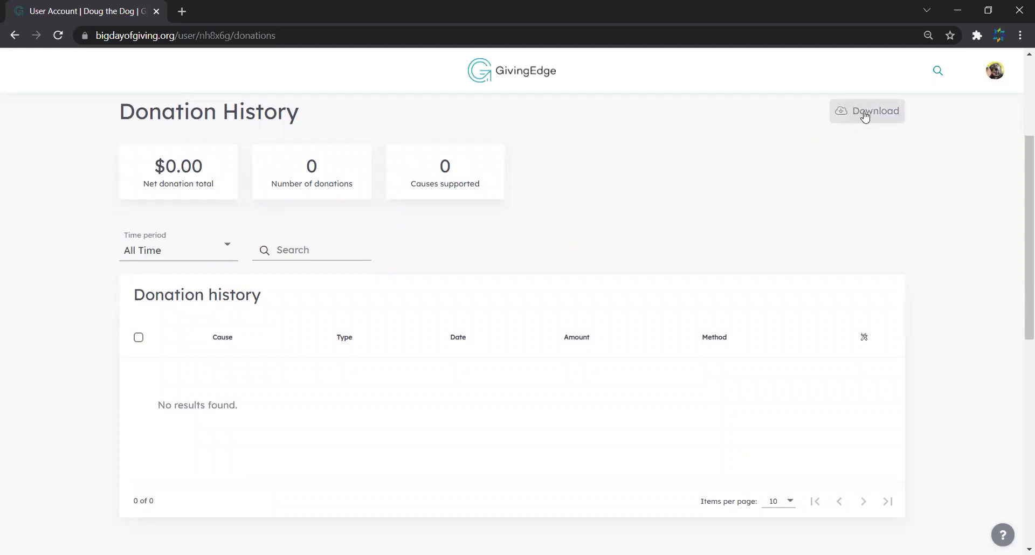
{"action": "scroll", "coordinate": [871, 128], "scroll_direction": "up", "scroll_amount": 3}
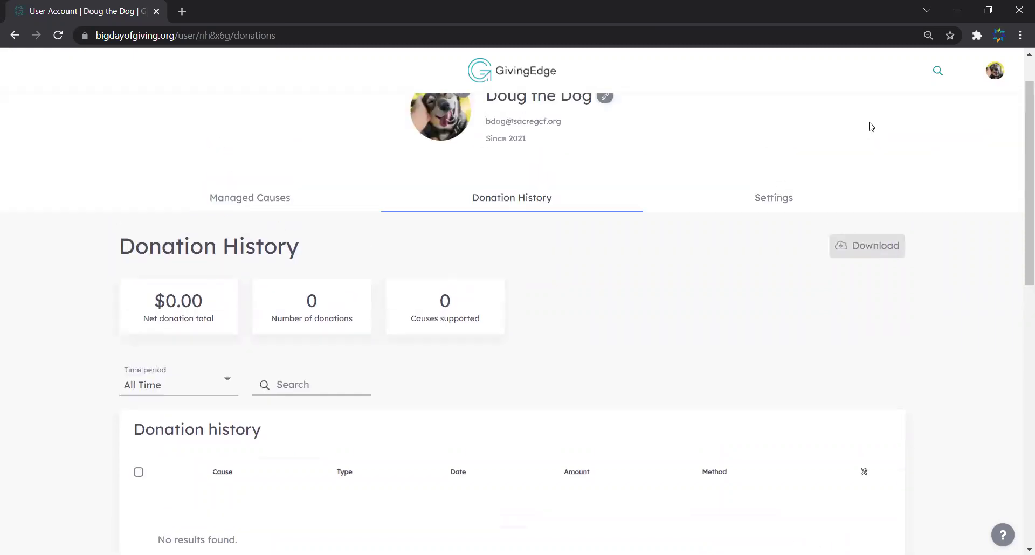
Step: Open the account settings and review the email, password, multi-factor authentication and notification email sections
{"action": "left_click", "coordinate": [760, 205]}
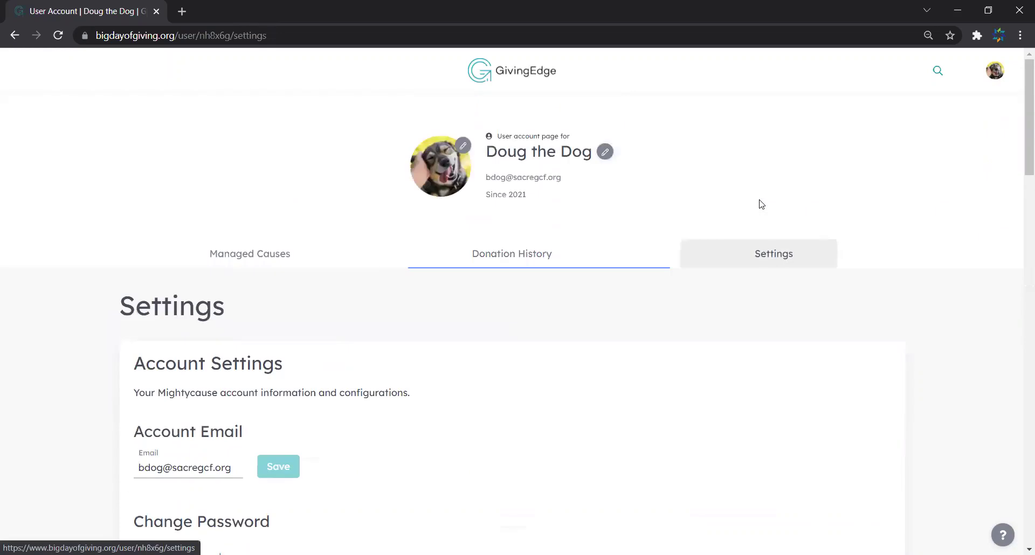
{"action": "scroll", "coordinate": [686, 448], "scroll_direction": "down", "scroll_amount": 3}
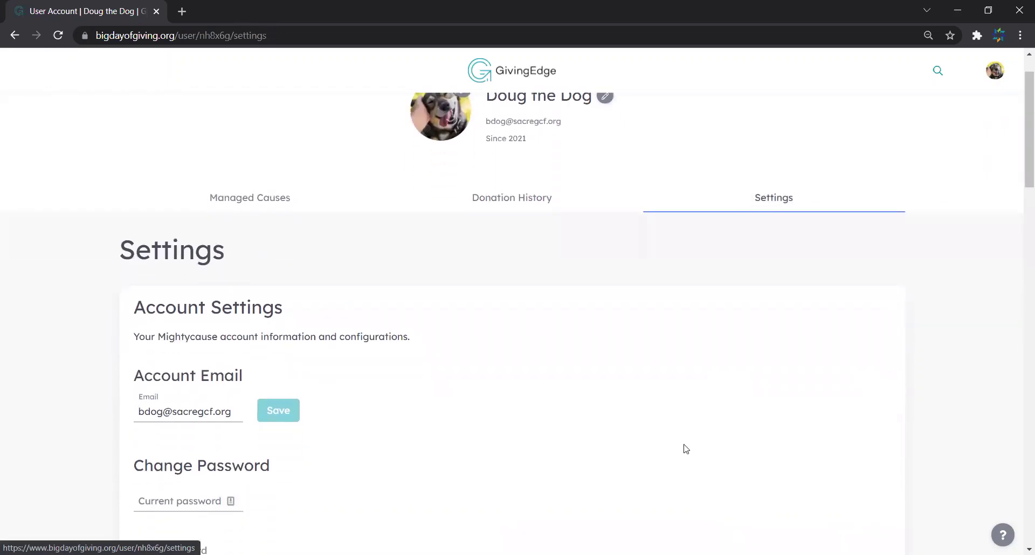
{"action": "scroll", "coordinate": [686, 448], "scroll_direction": "down", "scroll_amount": 3}
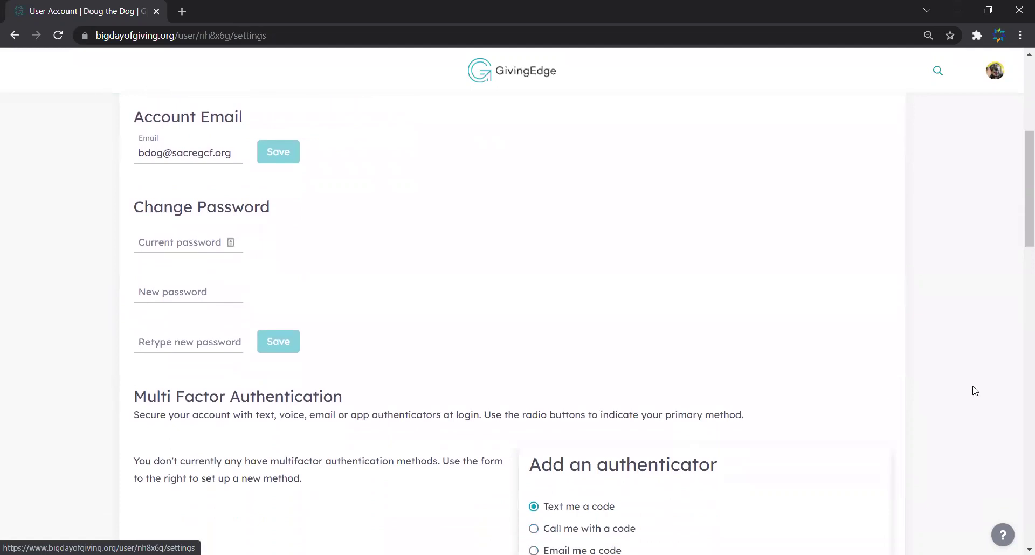
{"action": "scroll", "coordinate": [974, 391], "scroll_direction": "down", "scroll_amount": 2}
{"action": "scroll", "coordinate": [975, 391], "scroll_direction": "down", "scroll_amount": 3}
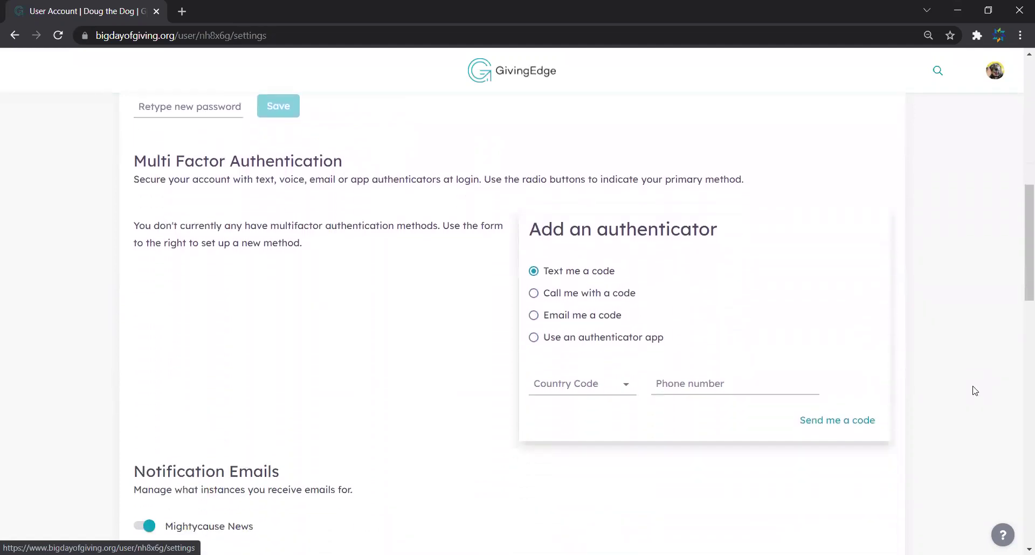
{"action": "scroll", "coordinate": [975, 391], "scroll_direction": "down", "scroll_amount": 3}
{"action": "scroll", "coordinate": [974, 391], "scroll_direction": "down", "scroll_amount": 1}
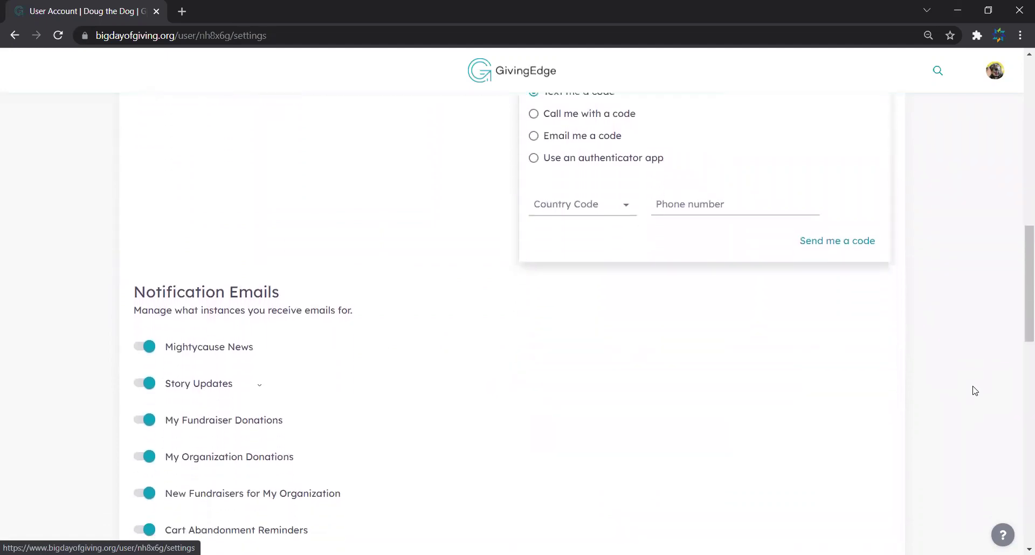
Step: Switch the Story Updates notification emails off and back on
{"action": "scroll", "coordinate": [975, 390], "scroll_direction": "down", "scroll_amount": 3}
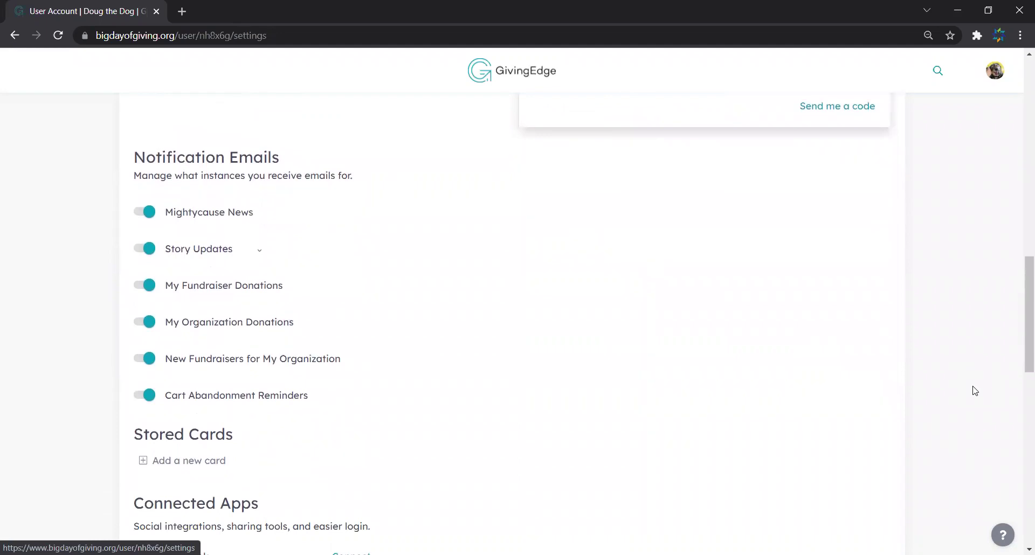
{"action": "scroll", "coordinate": [975, 391], "scroll_direction": "down", "scroll_amount": 1}
{"action": "left_click", "coordinate": [150, 228]}
{"action": "left_click", "coordinate": [150, 228]}
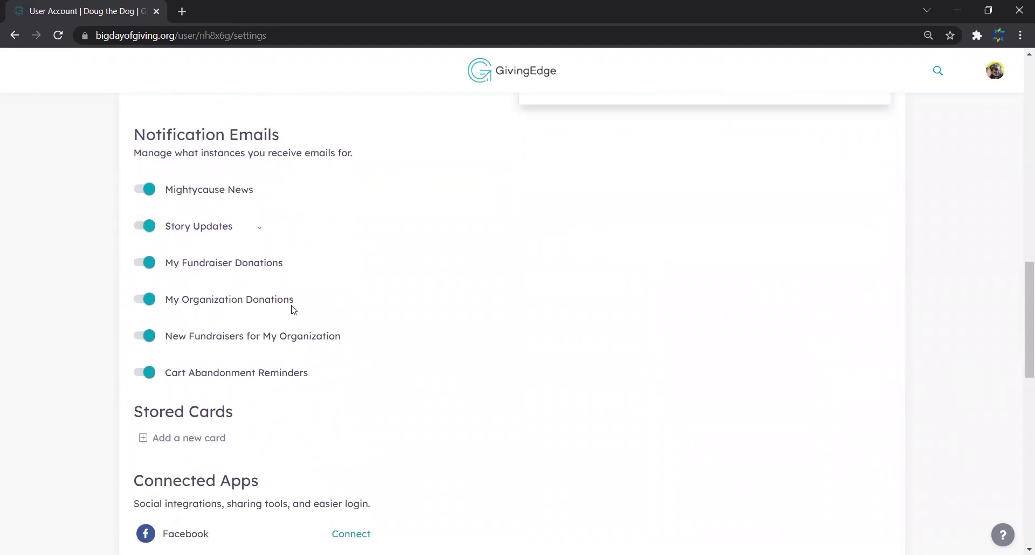
Step: View the form for adding a stored card, cancel it, and look over the connected apps and account deletion sections
{"action": "scroll", "coordinate": [294, 310], "scroll_direction": "down", "scroll_amount": 4}
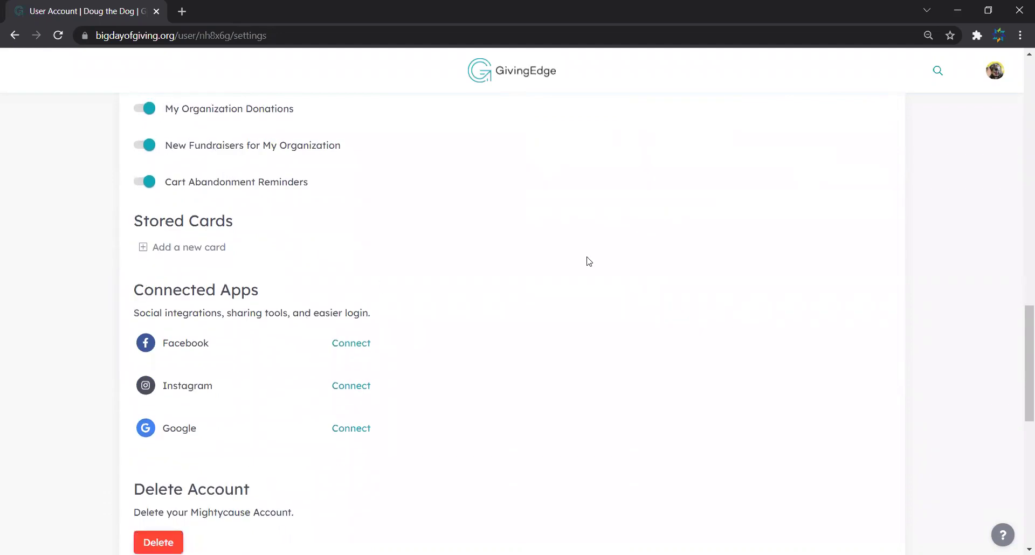
{"action": "left_click", "coordinate": [223, 249]}
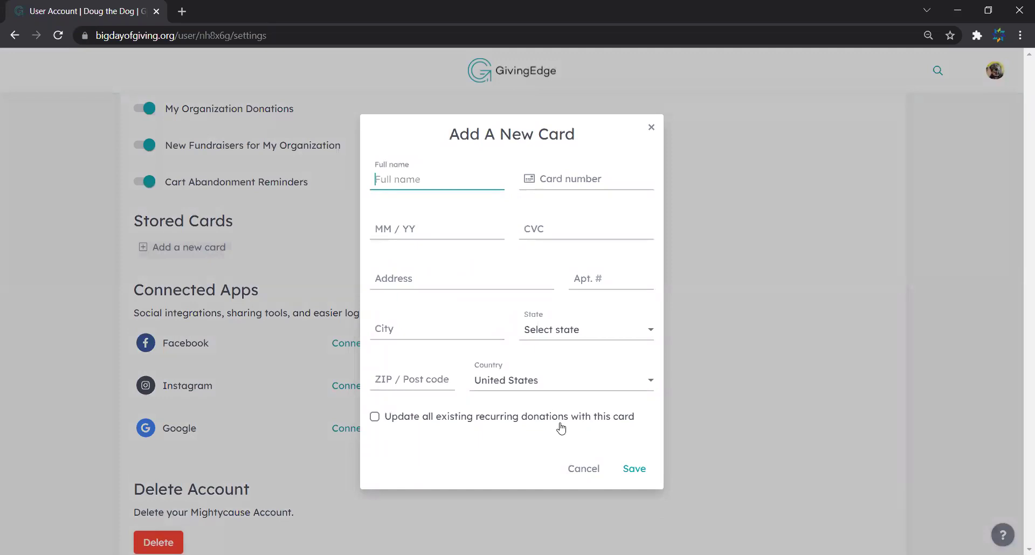
{"action": "left_click", "coordinate": [581, 469]}
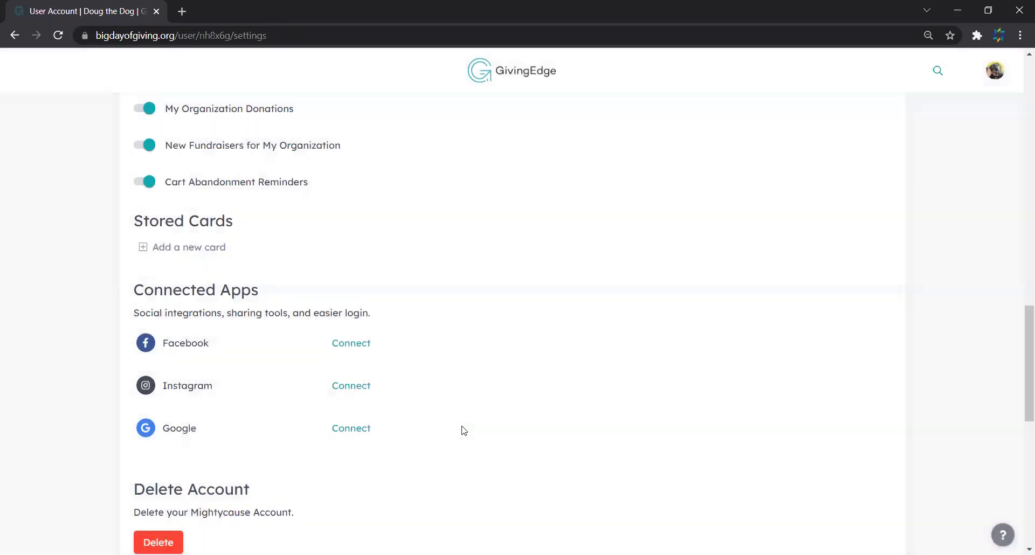
{"action": "scroll", "coordinate": [739, 363], "scroll_direction": "down", "scroll_amount": 1}
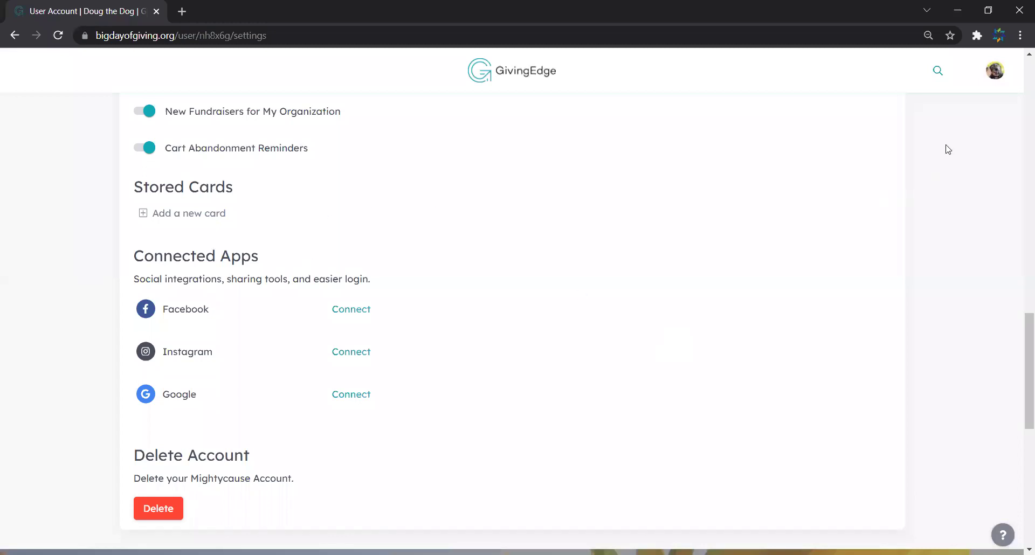
Step: Open the Sacramento Region Community Foundation dashboard and hide its announcements
{"action": "left_click", "coordinate": [995, 75]}
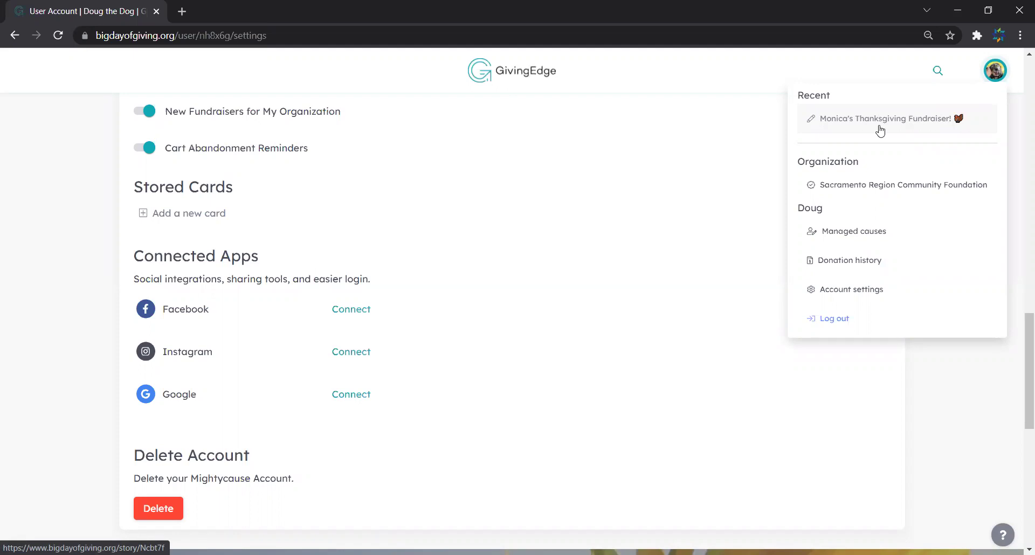
{"action": "left_click", "coordinate": [882, 186]}
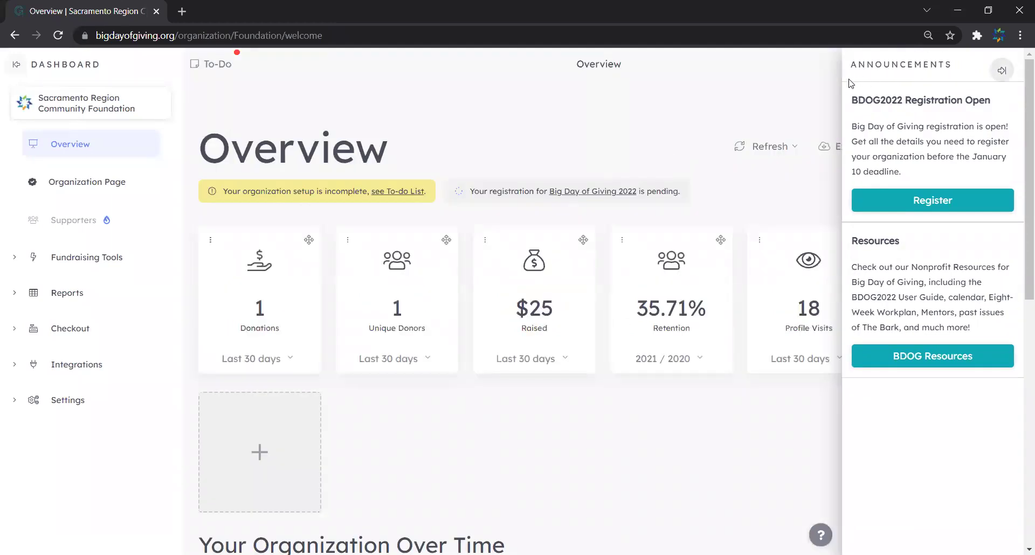
{"action": "left_click", "coordinate": [1004, 72]}
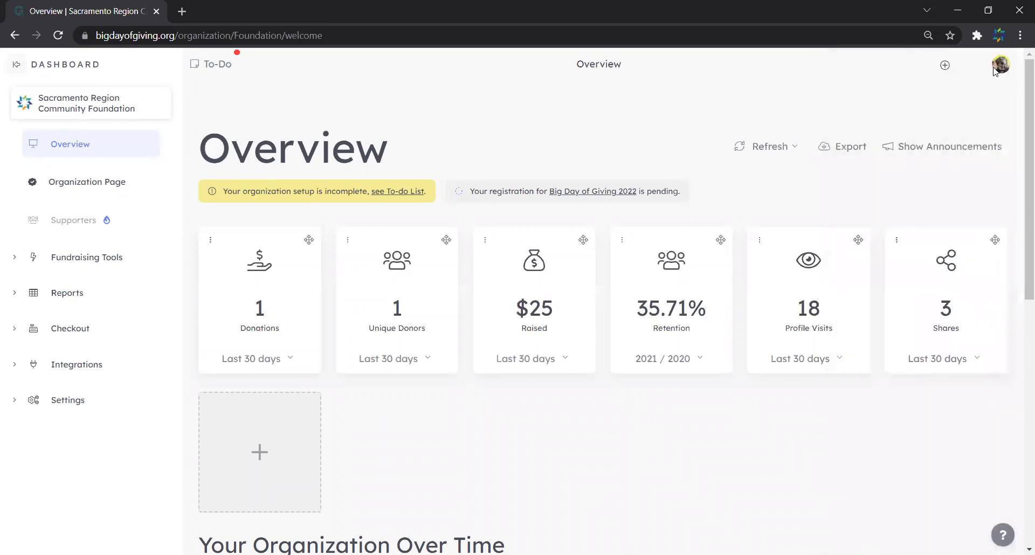
Step: Review the account menu options and the dashboard announcements, closing each after viewing
{"action": "left_click", "coordinate": [996, 69]}
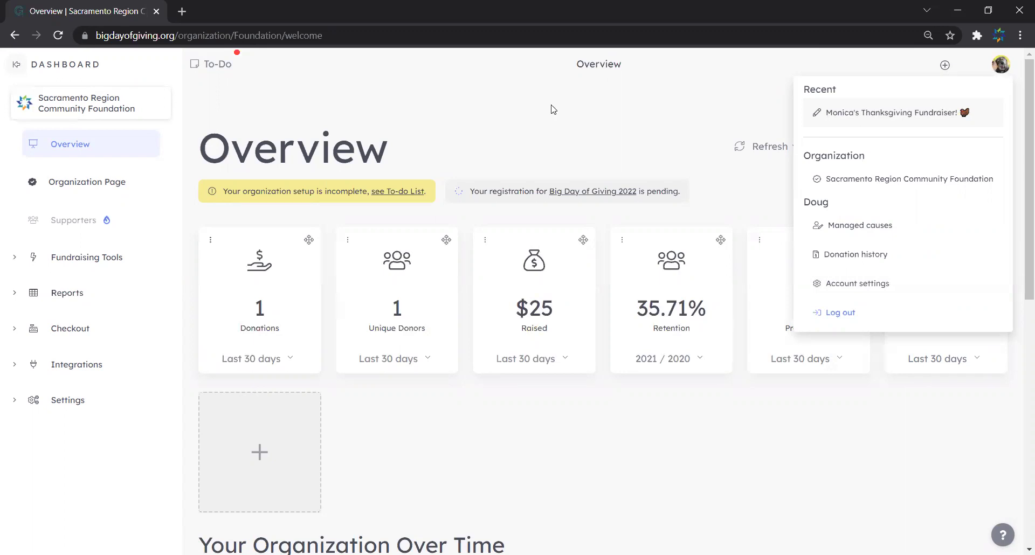
{"action": "left_click", "coordinate": [1000, 68]}
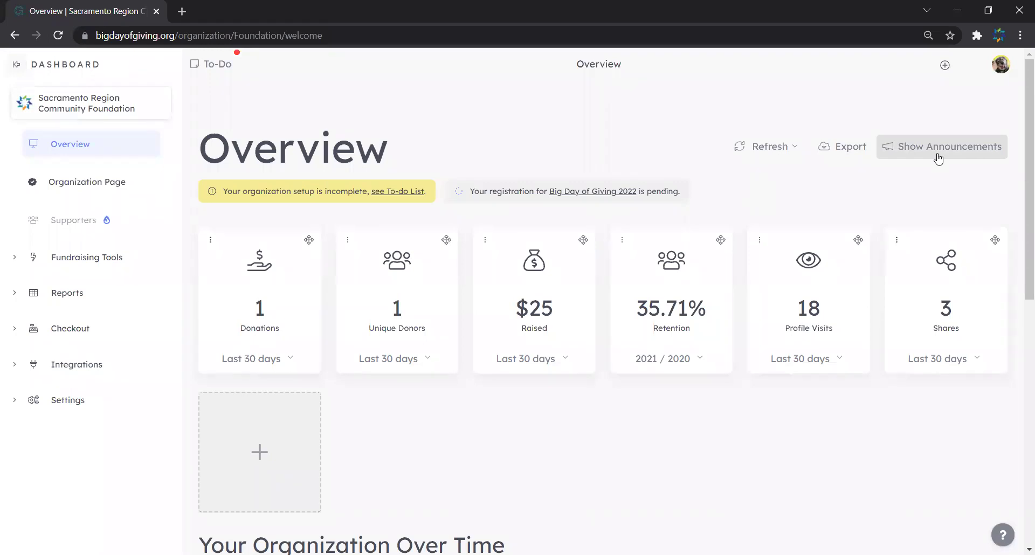
{"action": "mouse_move", "coordinate": [1000, 66]}
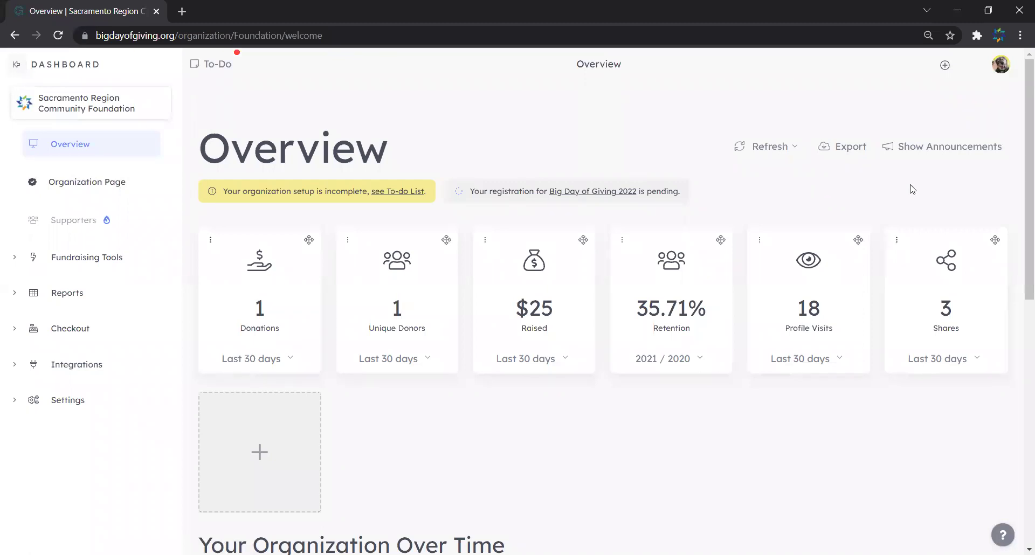
{"action": "left_click", "coordinate": [975, 143]}
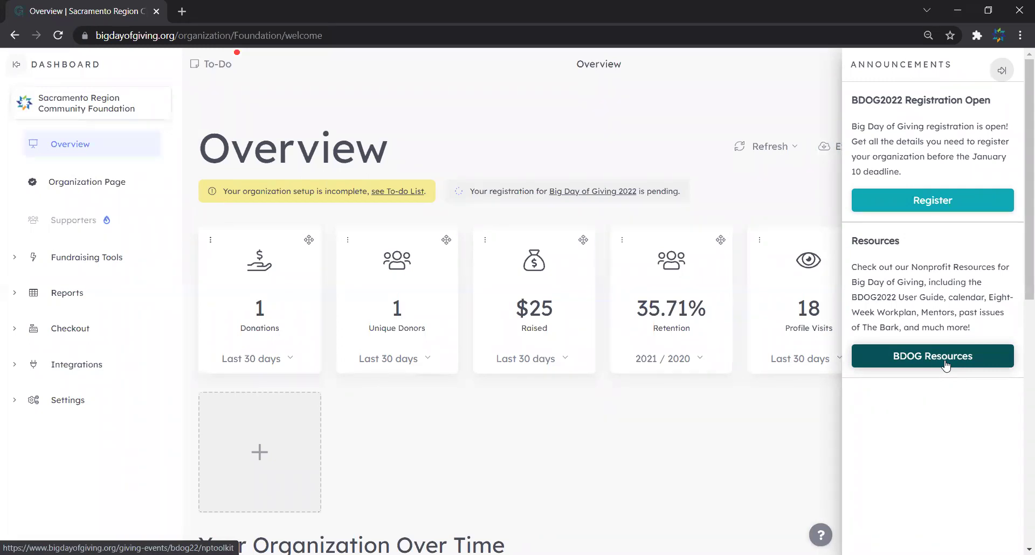
{"action": "left_click", "coordinate": [1002, 71]}
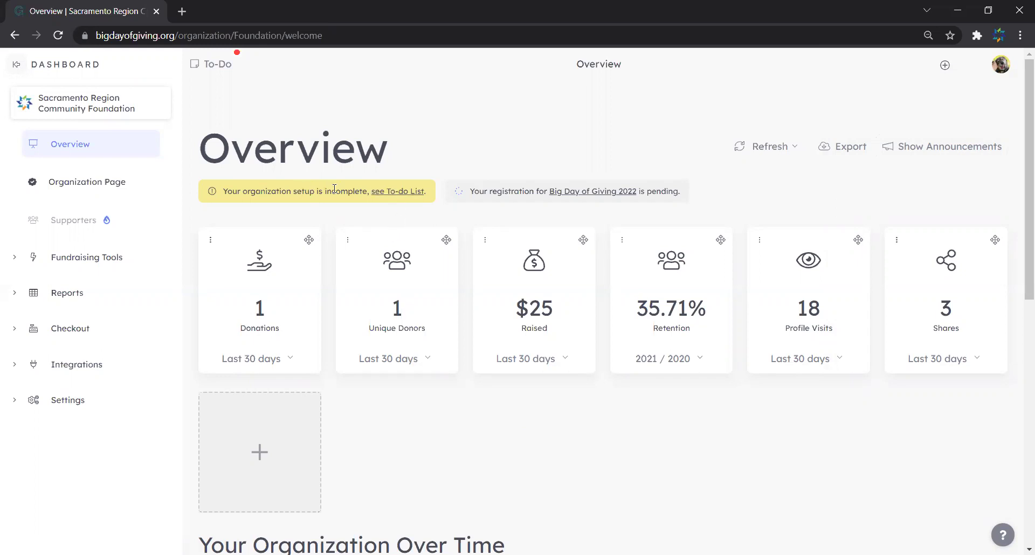
Step: Open the organization's detailed to-do list and review the required items through Request Content Review
{"action": "left_click", "coordinate": [394, 191]}
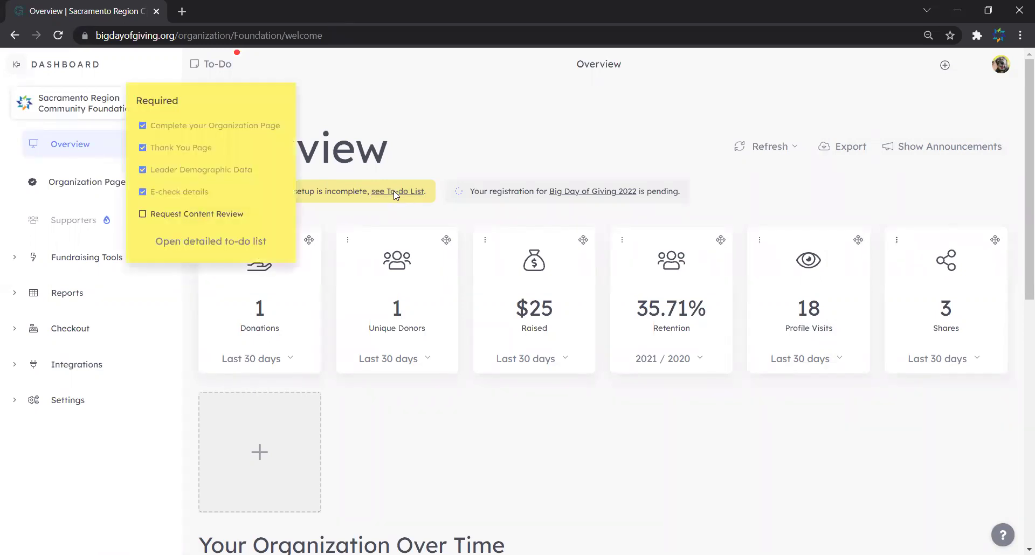
{"action": "left_click", "coordinate": [260, 248]}
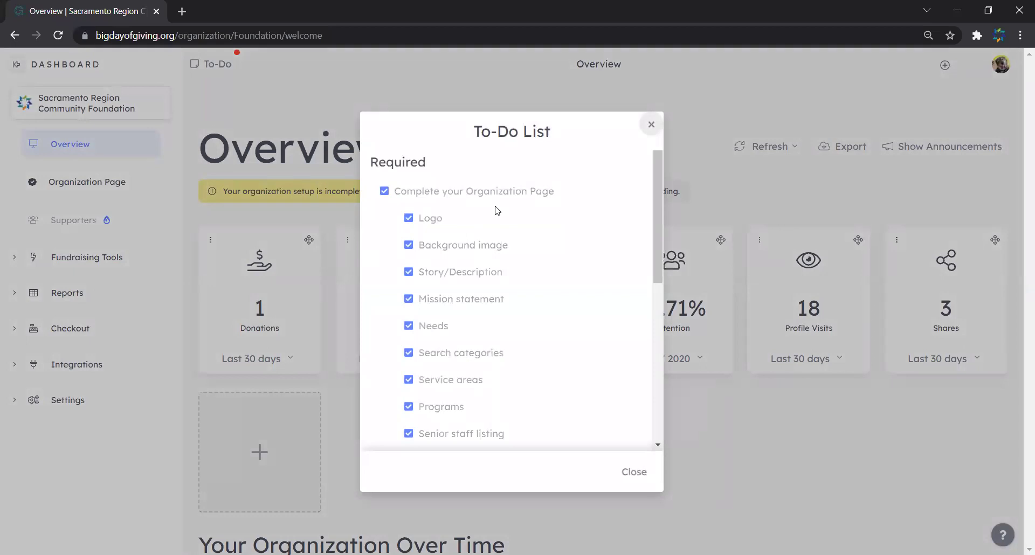
{"action": "scroll", "coordinate": [497, 211], "scroll_direction": "down", "scroll_amount": 4}
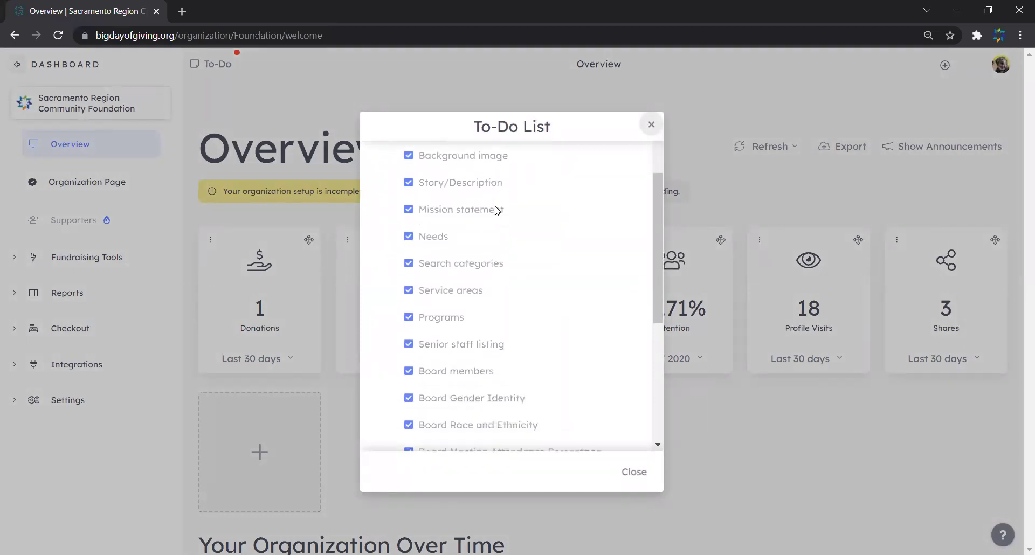
{"action": "scroll", "coordinate": [497, 210], "scroll_direction": "down", "scroll_amount": 3}
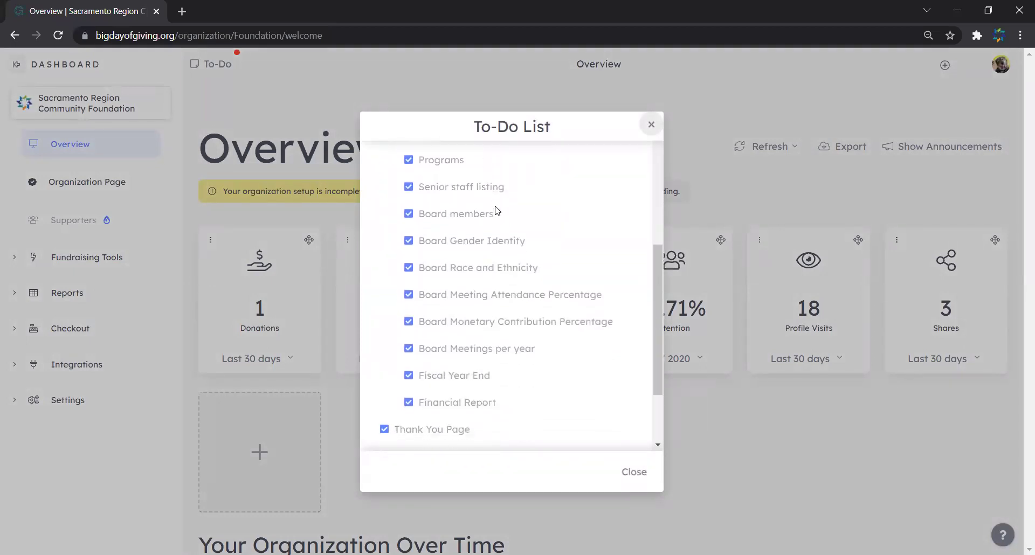
{"action": "scroll", "coordinate": [497, 210], "scroll_direction": "down", "scroll_amount": 1}
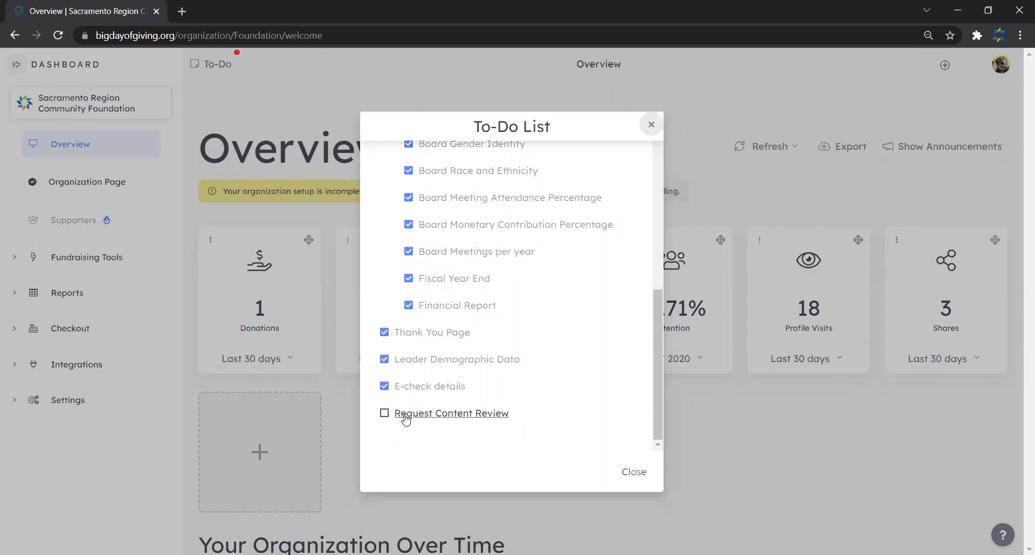
Step: Open the Financial Report item from the to-do list, return to the Overview, and check the required to-do summary
{"action": "left_click", "coordinate": [467, 284]}
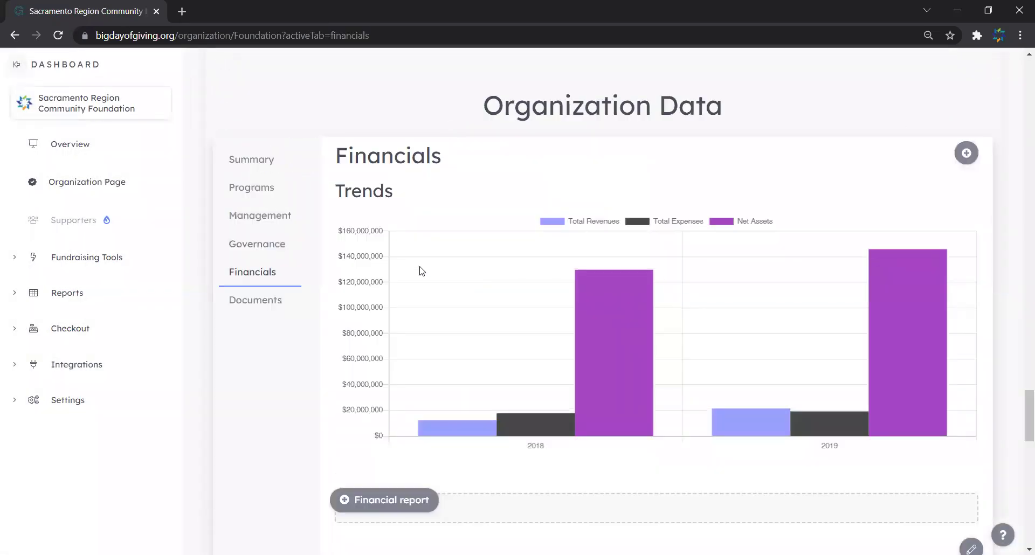
{"action": "left_click", "coordinate": [101, 154]}
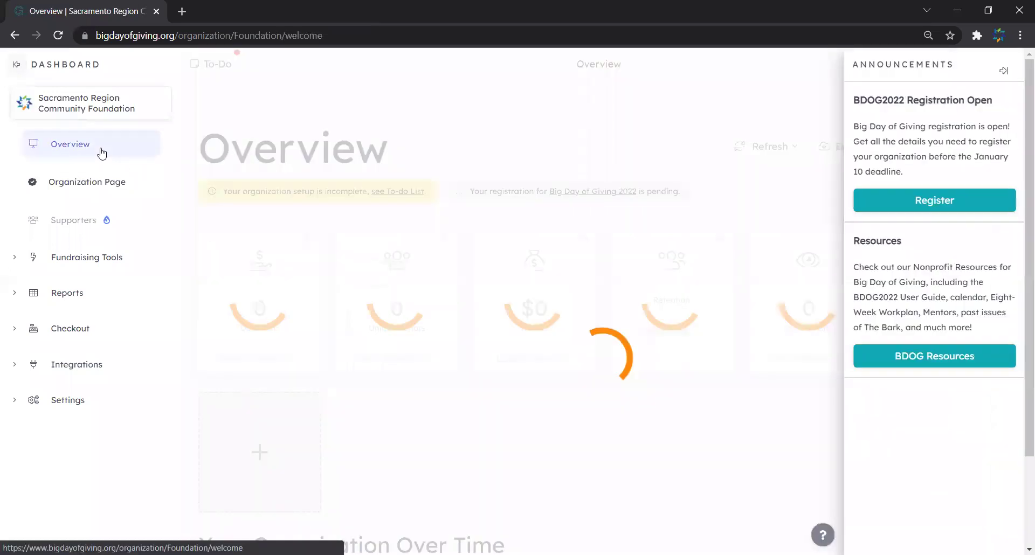
{"action": "left_click", "coordinate": [235, 70]}
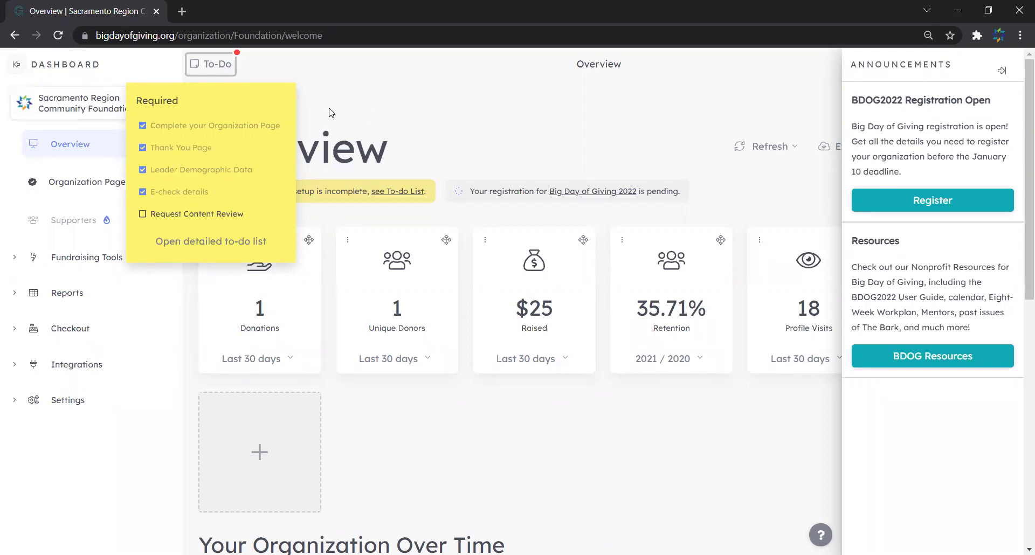
{"action": "left_click", "coordinate": [399, 122]}
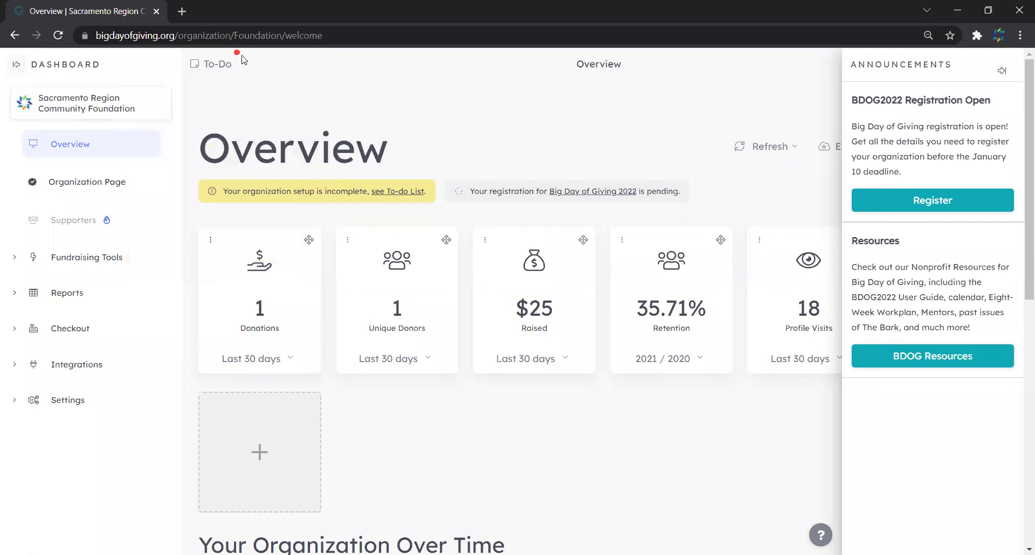
Step: Hide the announcements and view the time period options for the Donations card
{"action": "left_click", "coordinate": [999, 71]}
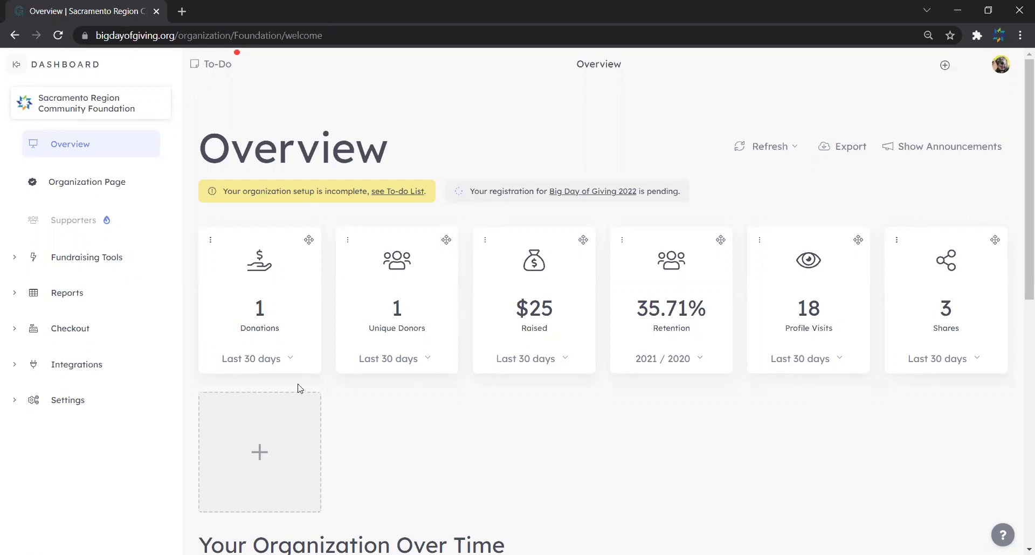
{"action": "left_click", "coordinate": [277, 371]}
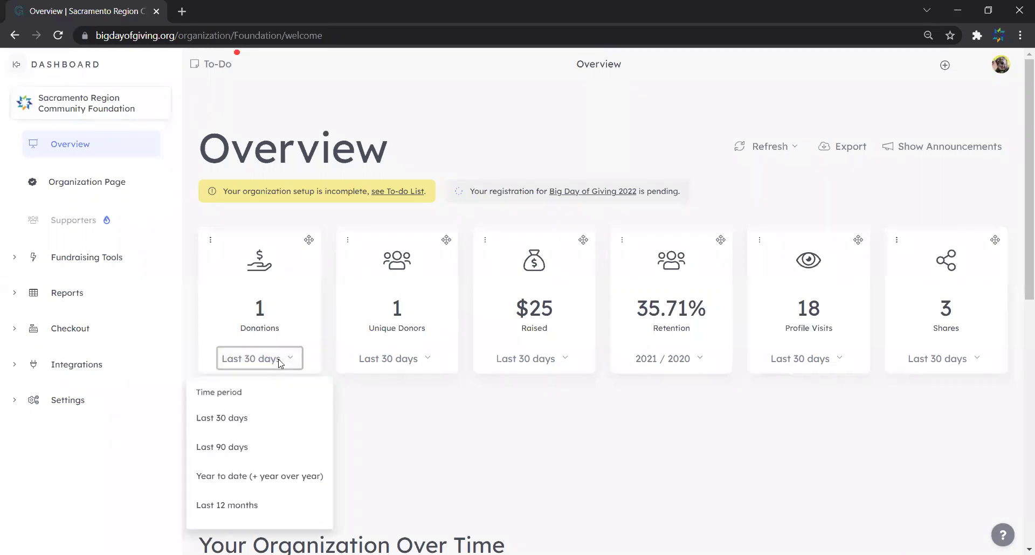
{"action": "left_click", "coordinate": [280, 363]}
Step: Set the metric of the Your Organization Over Time chart to Organization Page Views (2 weeks)
{"action": "scroll", "coordinate": [270, 451], "scroll_direction": "down", "scroll_amount": 6}
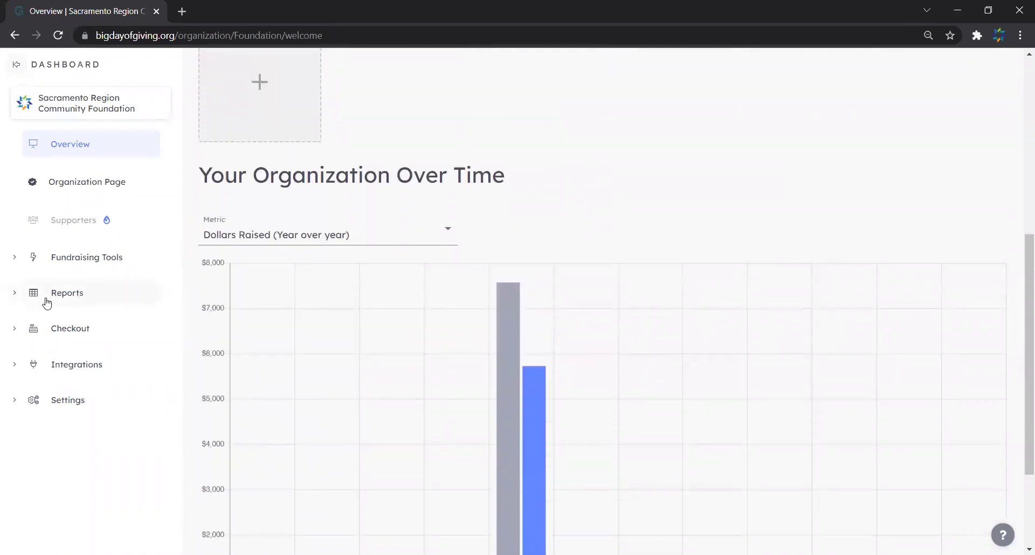
{"action": "scroll", "coordinate": [297, 287], "scroll_direction": "down", "scroll_amount": 3}
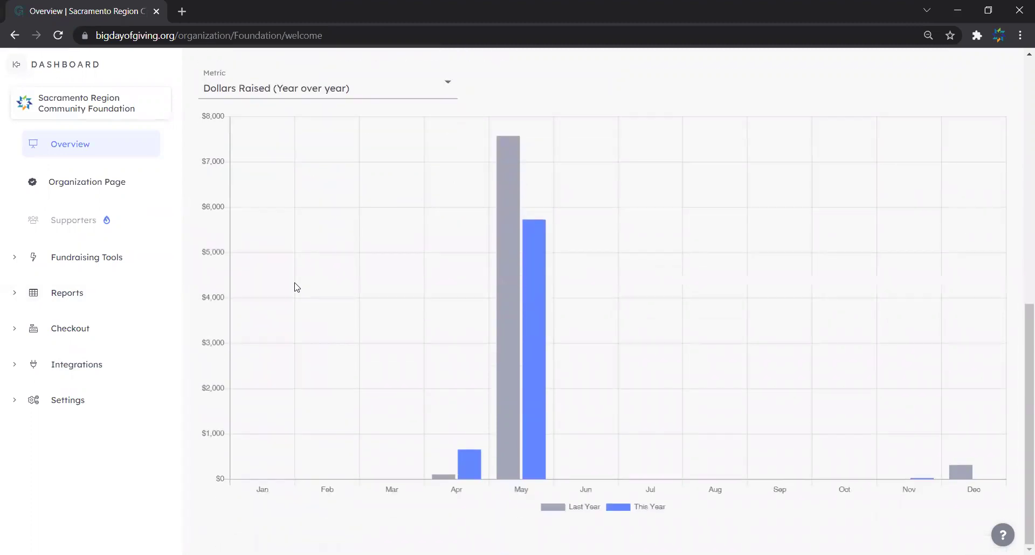
{"action": "left_click", "coordinate": [334, 98]}
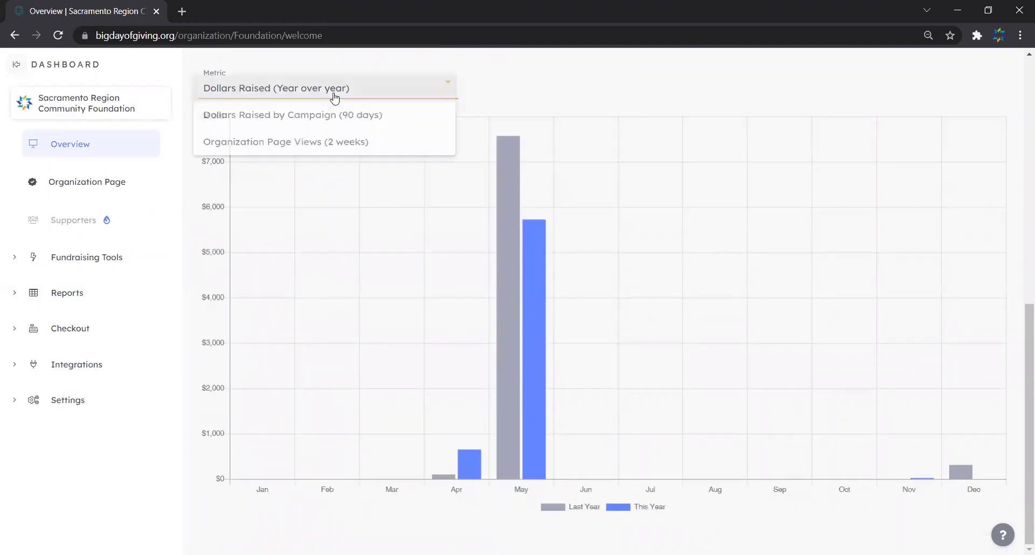
{"action": "left_click", "coordinate": [329, 145]}
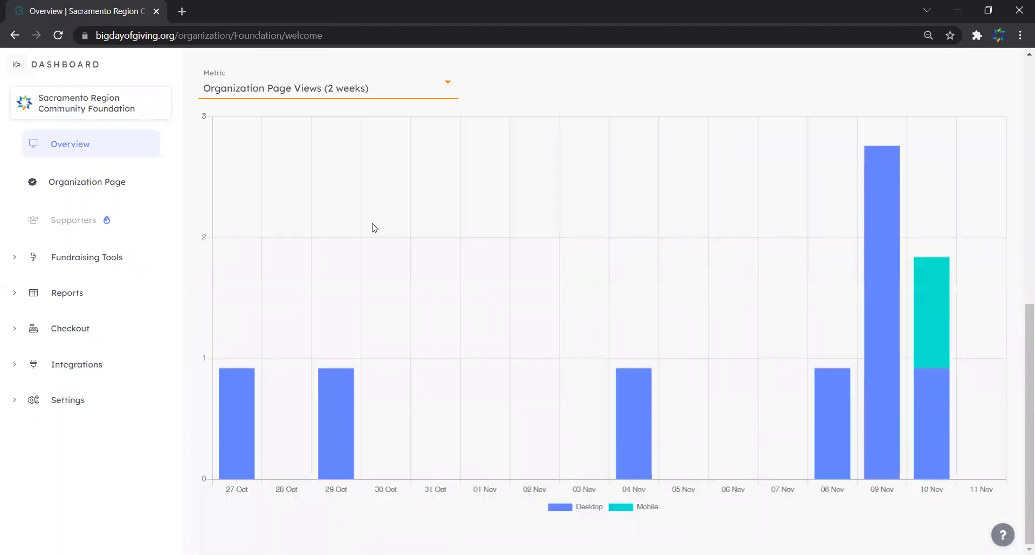
Step: Review the Donations card's time period options and the list of cards that can be added to the overview
{"action": "scroll", "coordinate": [375, 228], "scroll_direction": "up", "scroll_amount": 8}
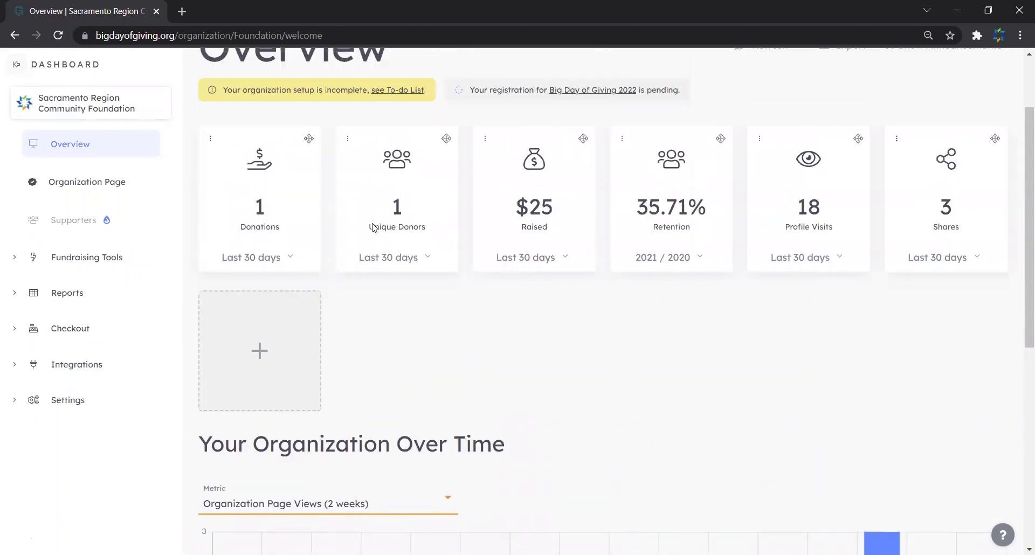
{"action": "scroll", "coordinate": [374, 228], "scroll_direction": "down", "scroll_amount": 8}
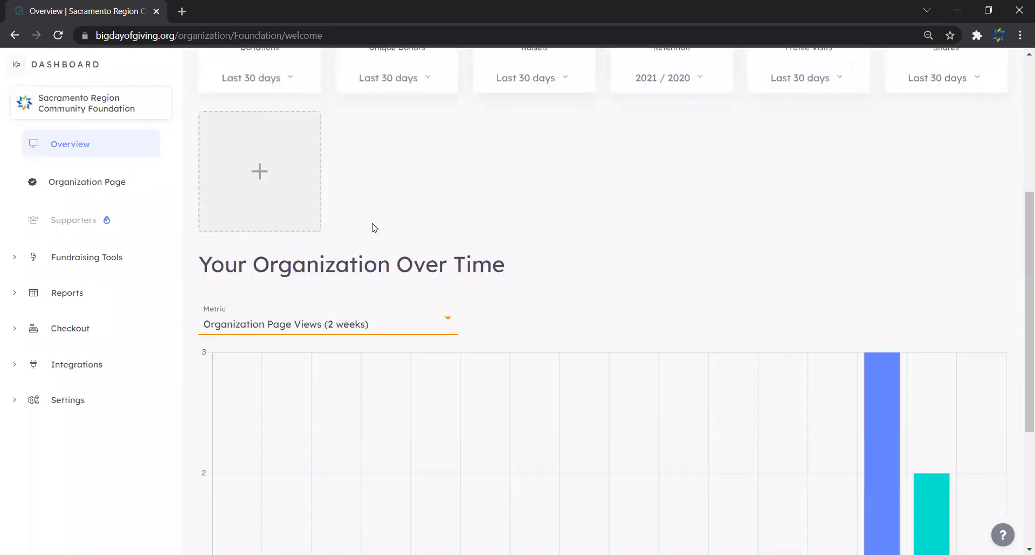
{"action": "scroll", "coordinate": [375, 228], "scroll_direction": "up", "scroll_amount": 8}
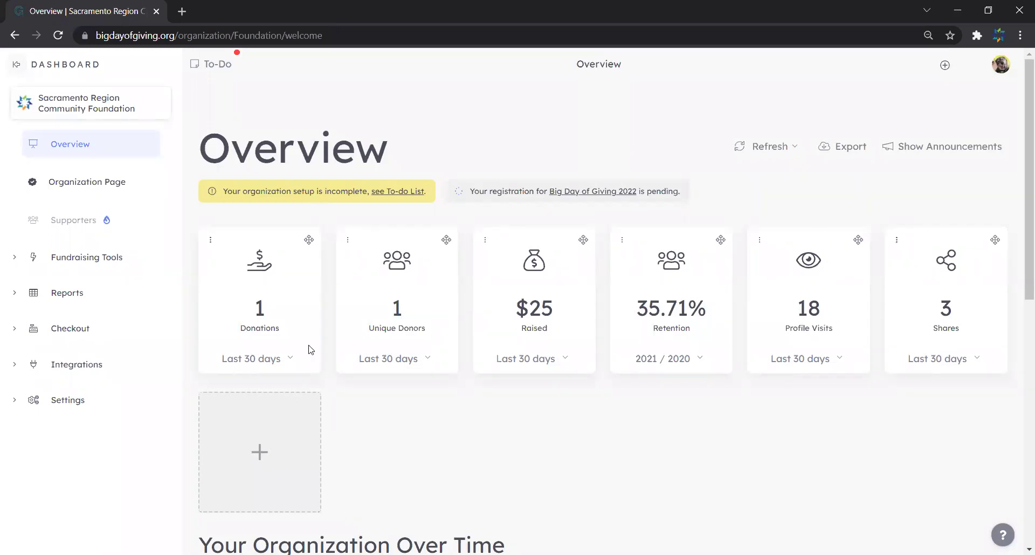
{"action": "left_click", "coordinate": [281, 368]}
{"action": "left_click", "coordinate": [281, 366]}
{"action": "left_click", "coordinate": [267, 440]}
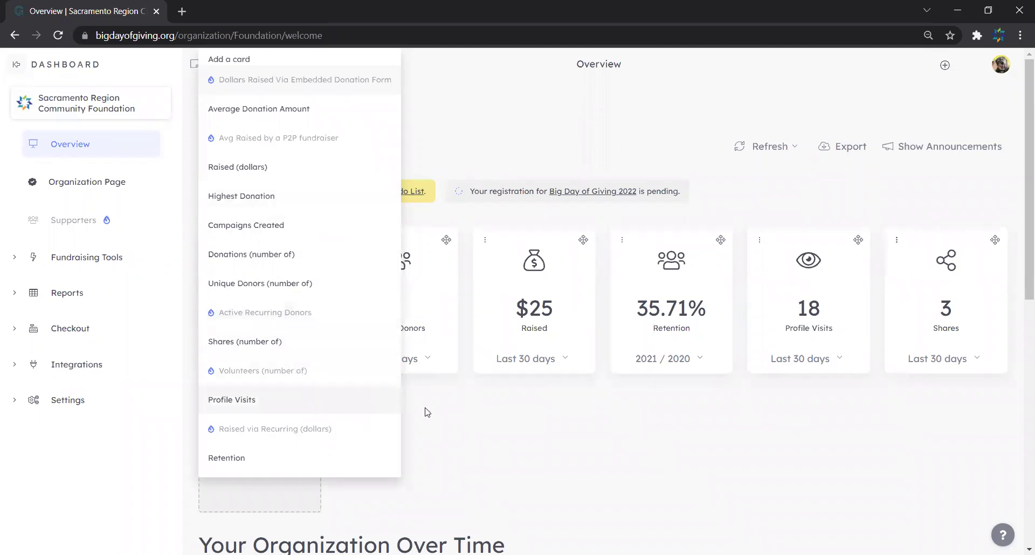
{"action": "left_click", "coordinate": [483, 440]}
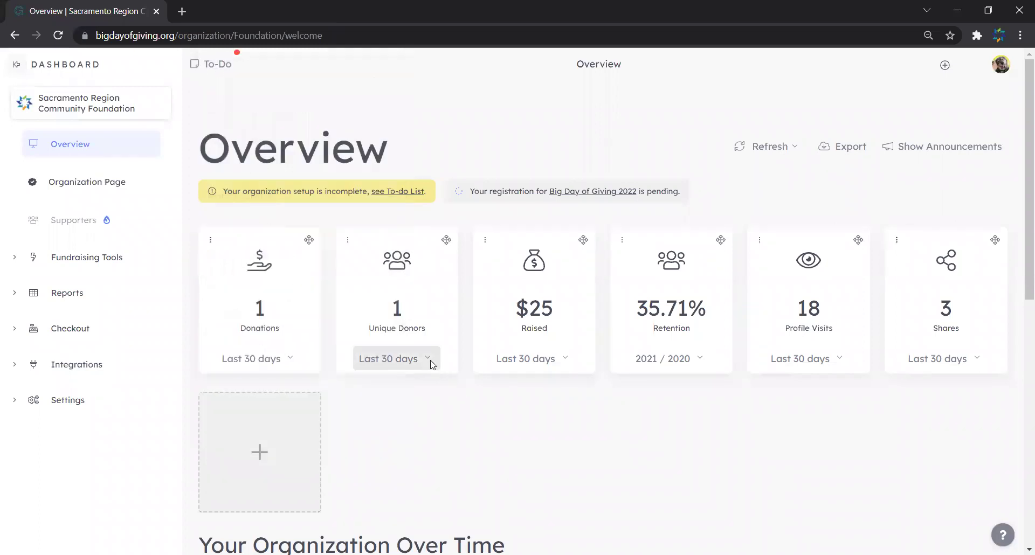
Step: Check the time period options of the Unique Donors card and remove that card from the overview
{"action": "left_click", "coordinate": [429, 361]}
{"action": "scroll", "coordinate": [432, 365], "scroll_direction": "down", "scroll_amount": 1}
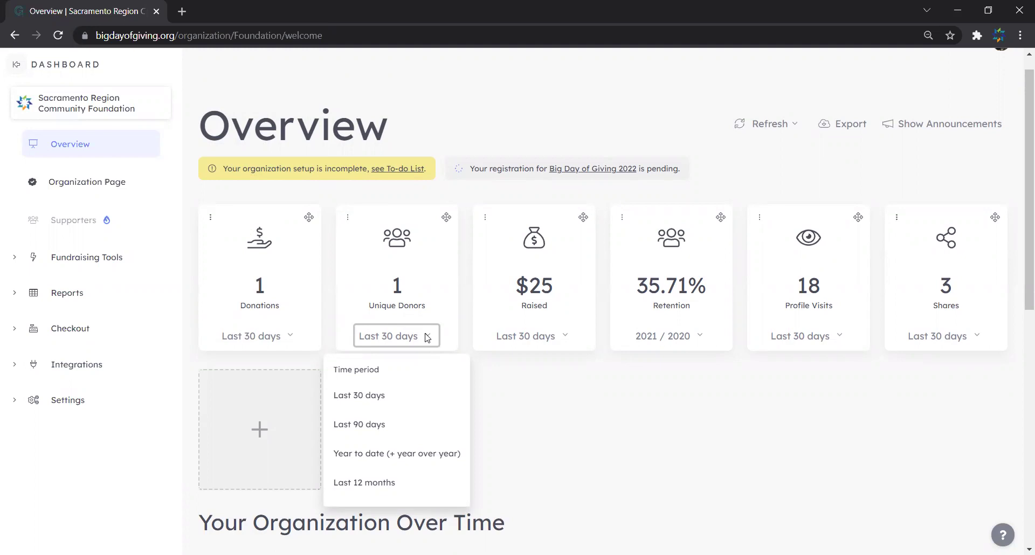
{"action": "left_click", "coordinate": [347, 217]}
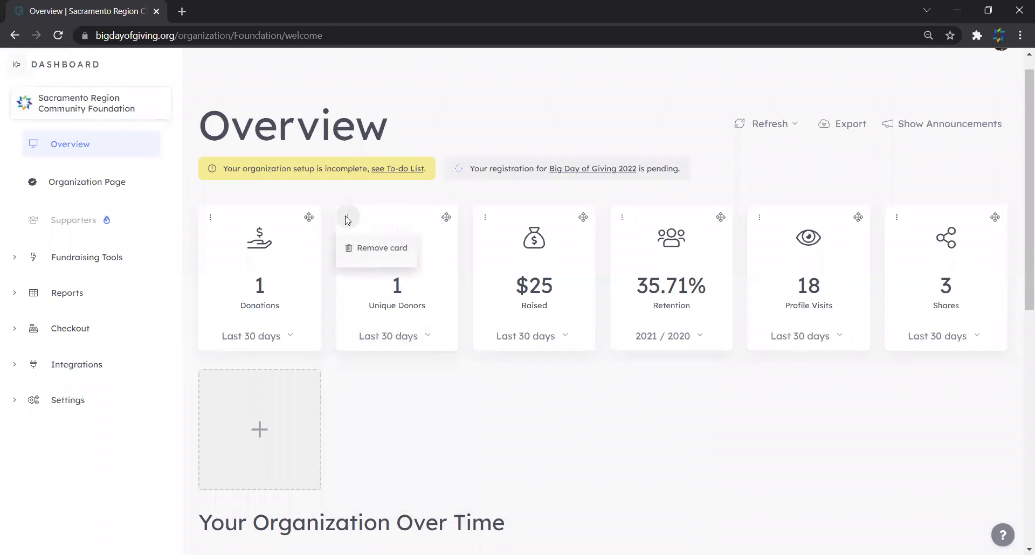
{"action": "left_click", "coordinate": [371, 250]}
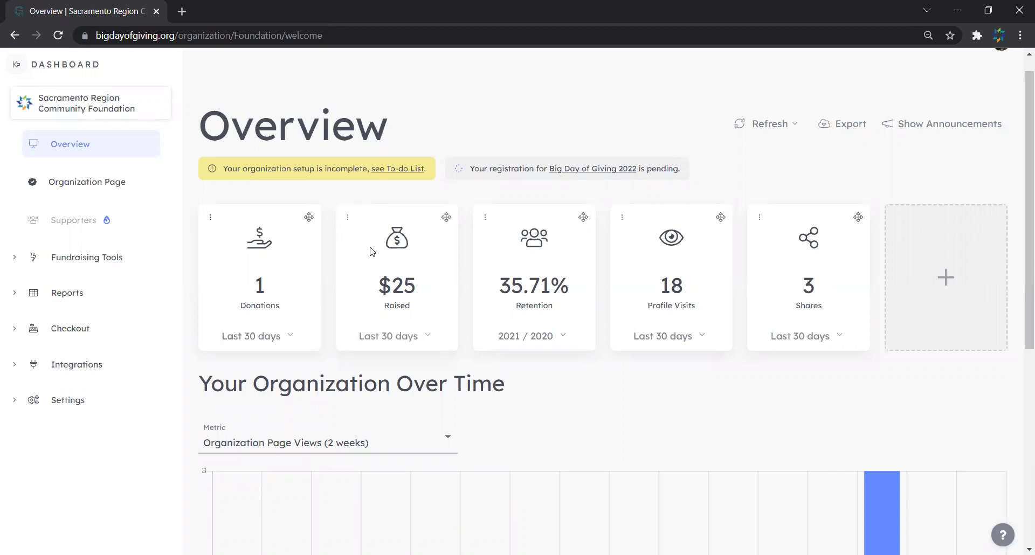
Step: Reorder the overview cards by moving Raised ahead of Donations and Profile Visits ahead of Retention
{"action": "scroll", "coordinate": [371, 251], "scroll_direction": "up", "scroll_amount": 1}
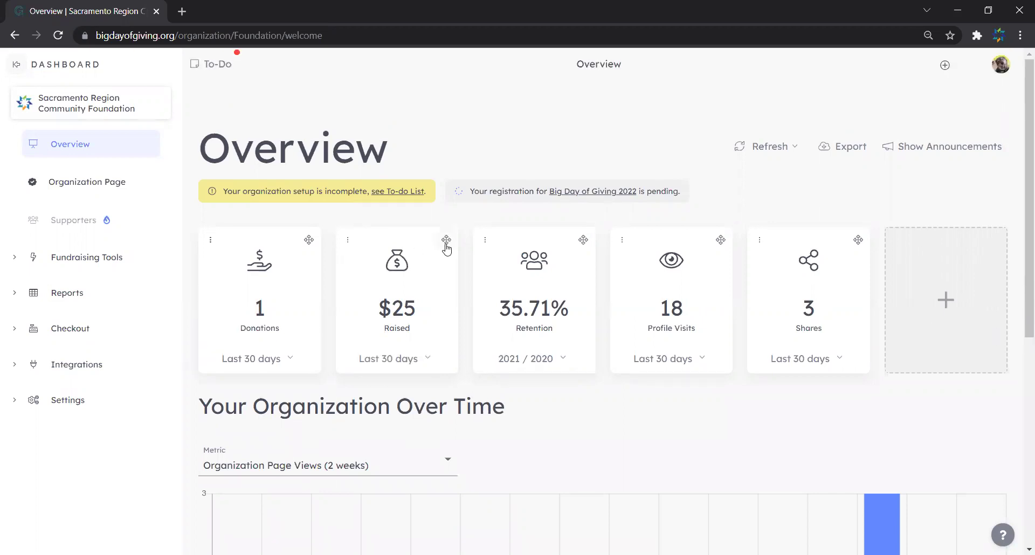
{"action": "left_click_drag", "start_coordinate": [446, 245], "coordinate": [305, 249]}
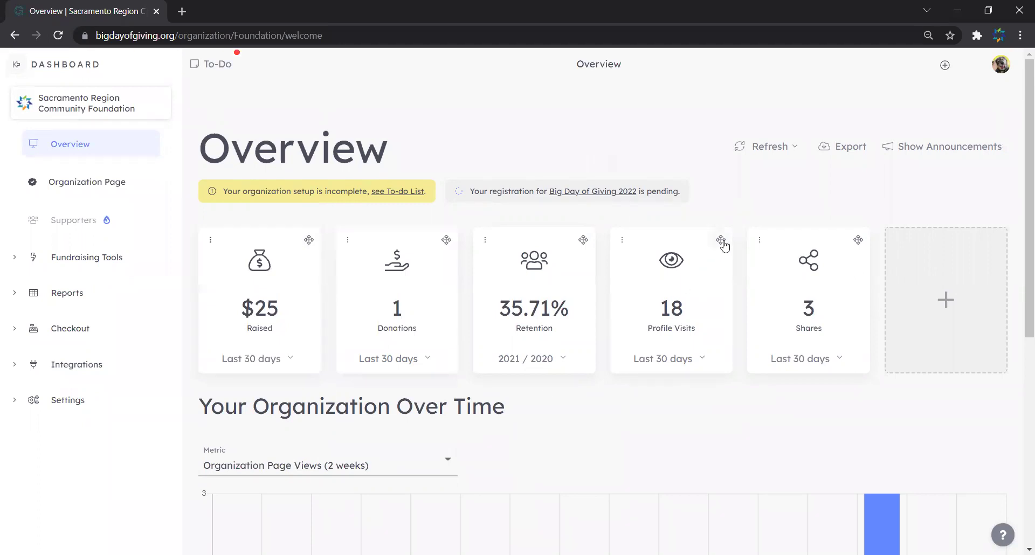
{"action": "left_click_drag", "start_coordinate": [721, 243], "coordinate": [572, 248]}
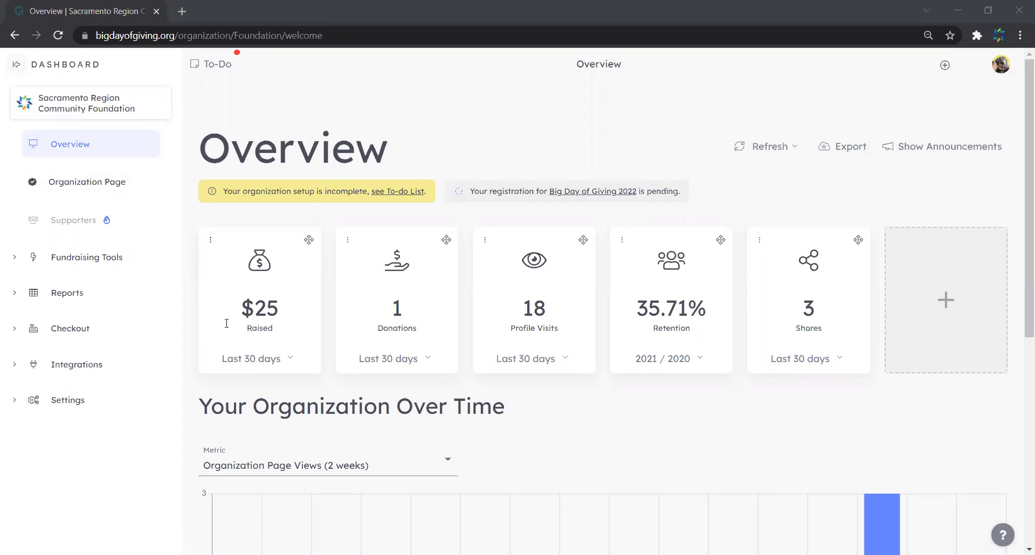
Step: Export the overview data and dismiss the download notice
{"action": "left_click", "coordinate": [833, 158]}
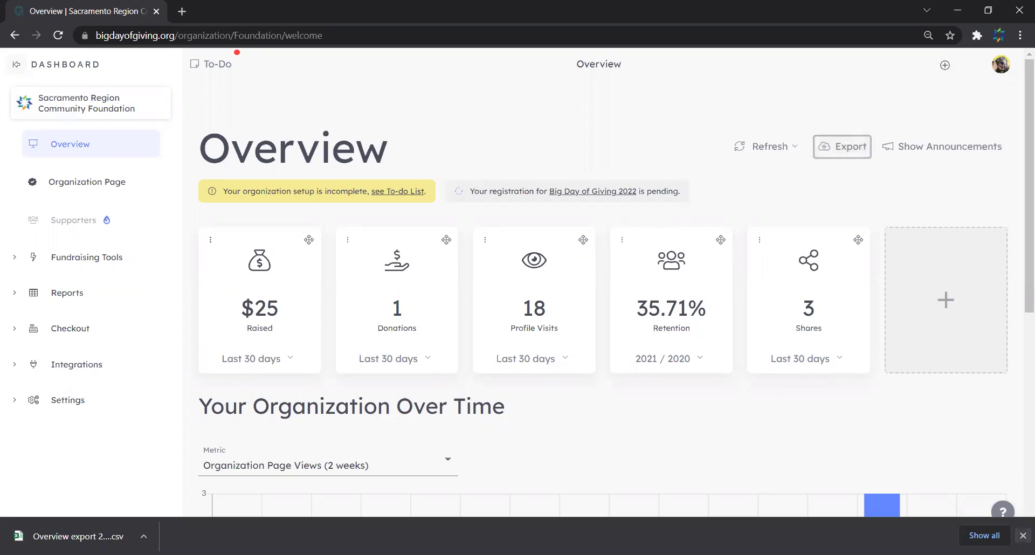
{"action": "left_click", "coordinate": [1023, 535]}
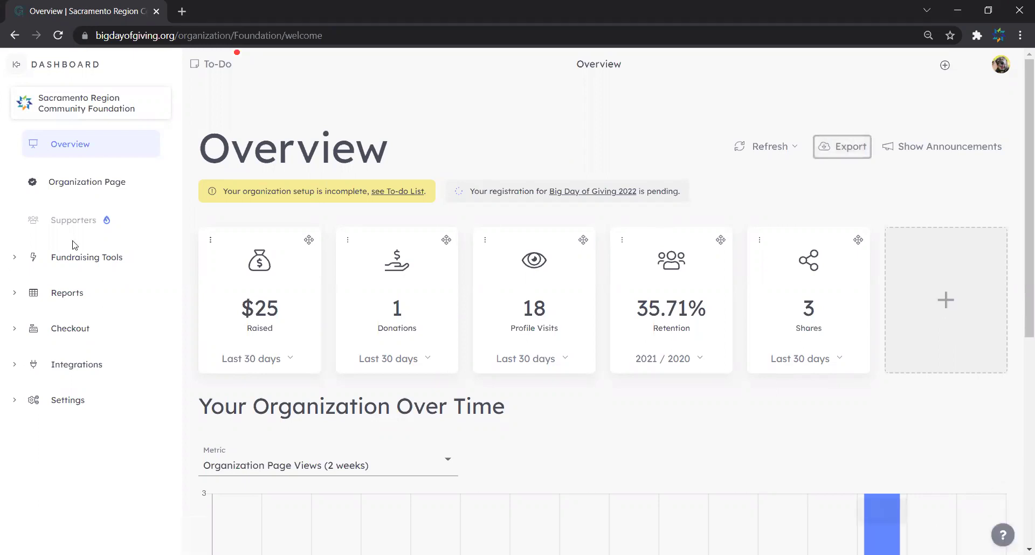
Step: Open the Organization Page and view the list of sections available for quick editing
{"action": "left_click", "coordinate": [74, 195]}
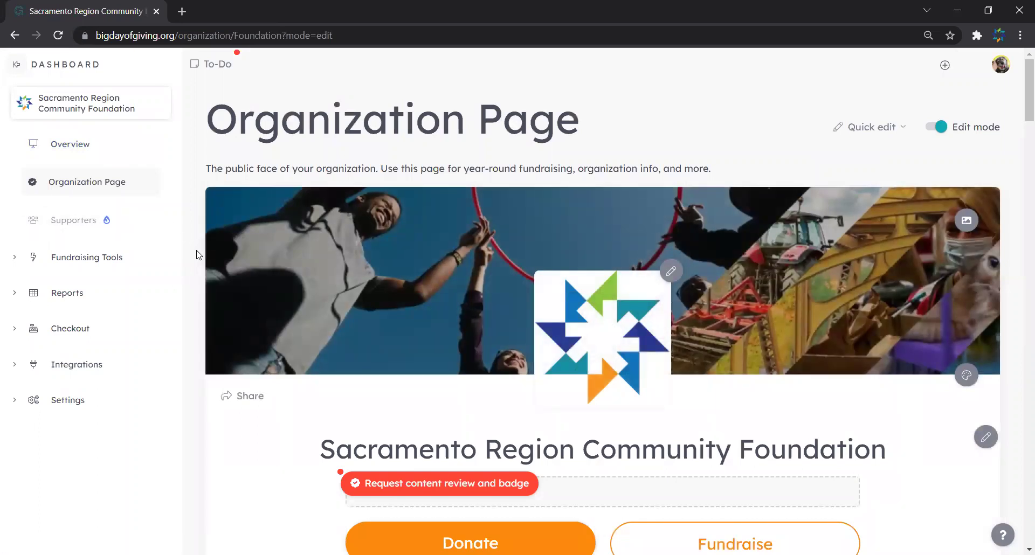
{"action": "scroll", "coordinate": [197, 255], "scroll_direction": "down", "scroll_amount": 1}
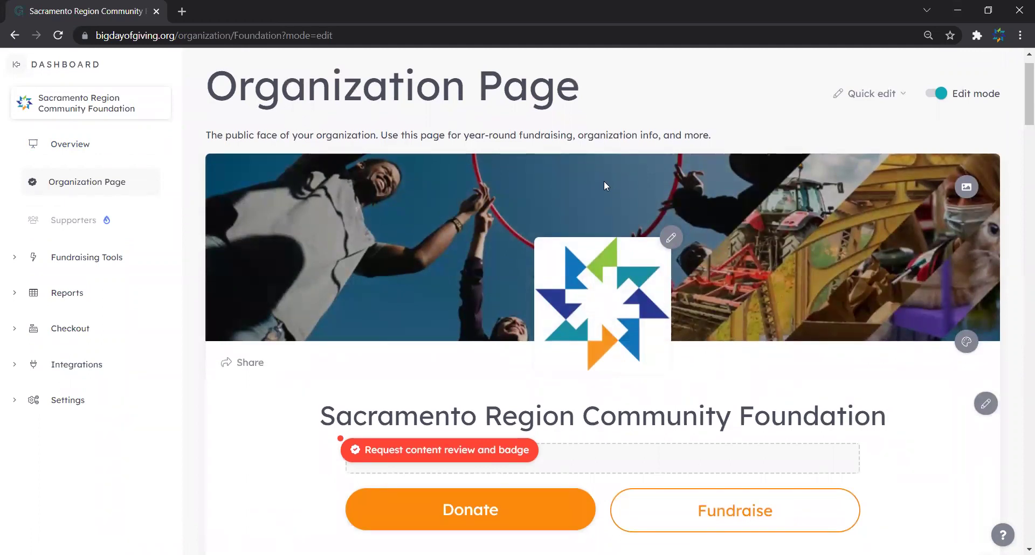
{"action": "scroll", "coordinate": [604, 186], "scroll_direction": "up", "scroll_amount": 1}
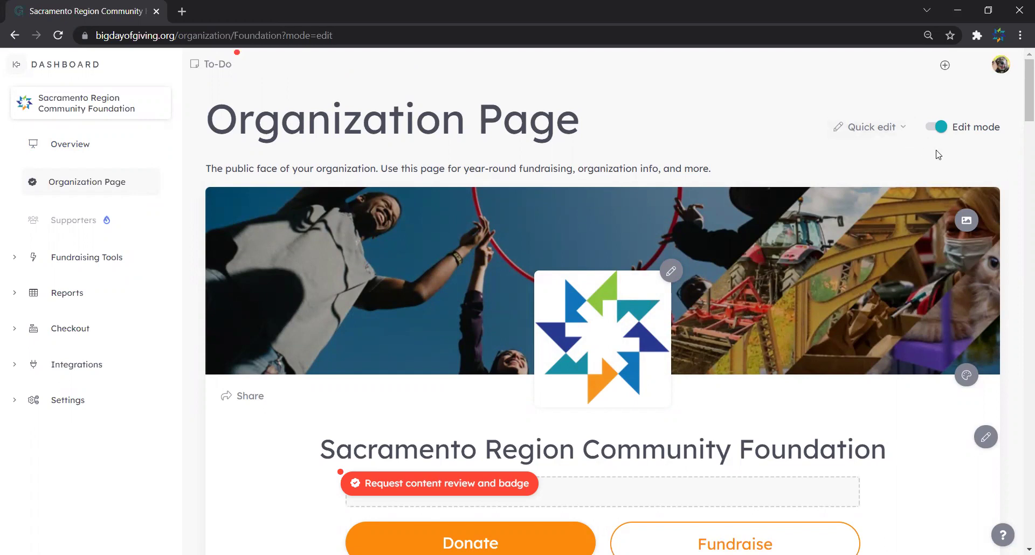
{"action": "left_click", "coordinate": [873, 129]}
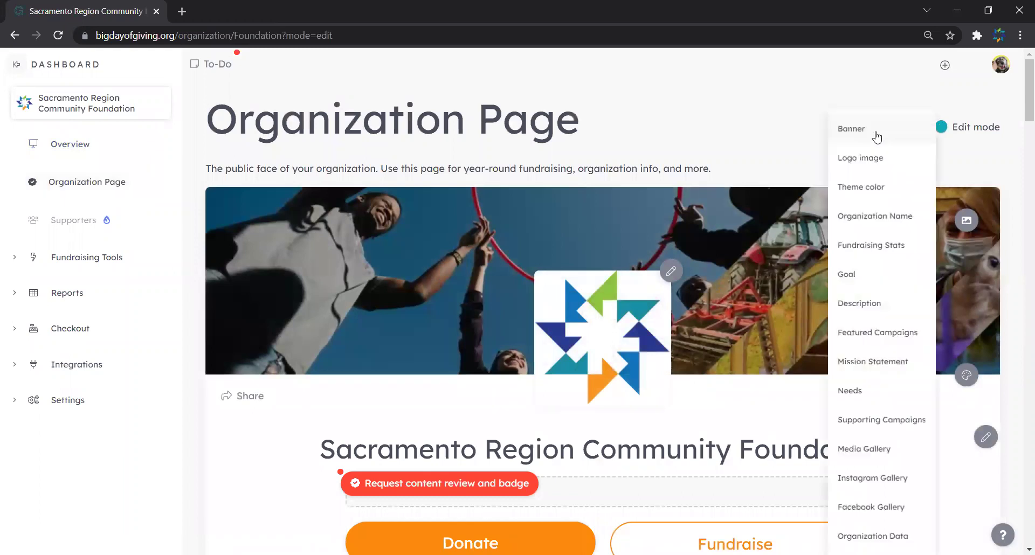
{"action": "left_click", "coordinate": [960, 132]}
Step: Turn off edit mode to preview the public organization page, and turn edit mode back on
{"action": "left_click", "coordinate": [939, 133]}
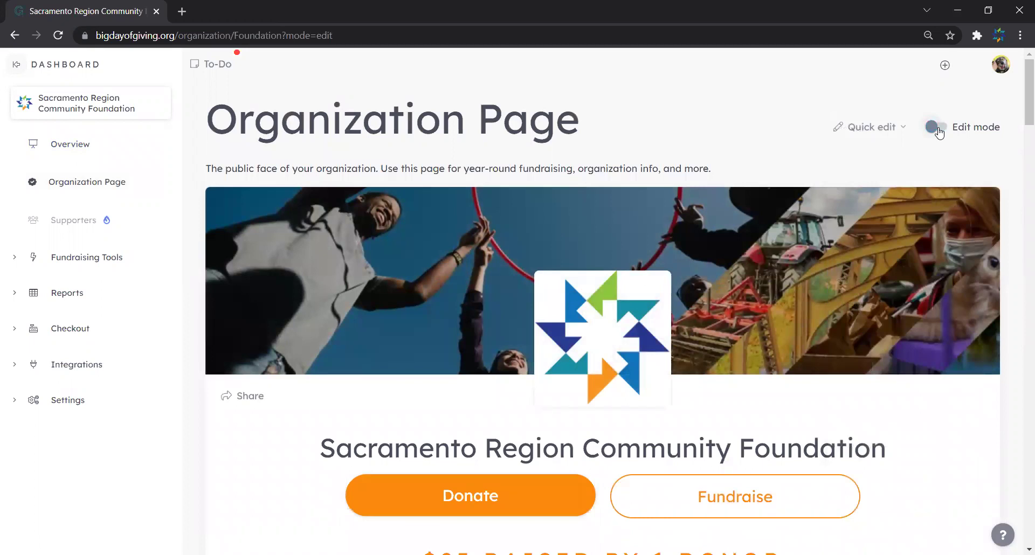
{"action": "scroll", "coordinate": [940, 133], "scroll_direction": "down", "scroll_amount": 5}
{"action": "scroll", "coordinate": [939, 133], "scroll_direction": "up", "scroll_amount": 5}
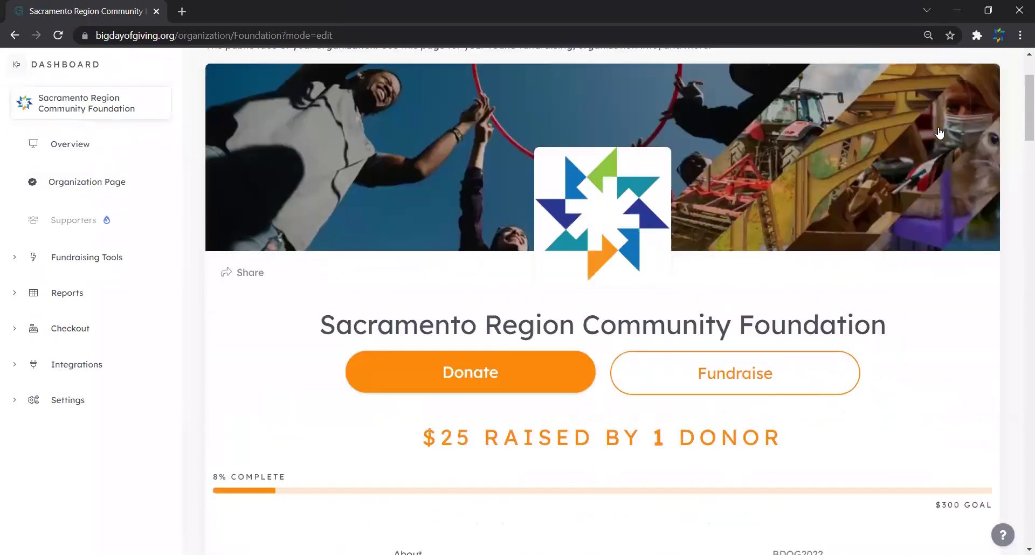
{"action": "left_click", "coordinate": [939, 133]}
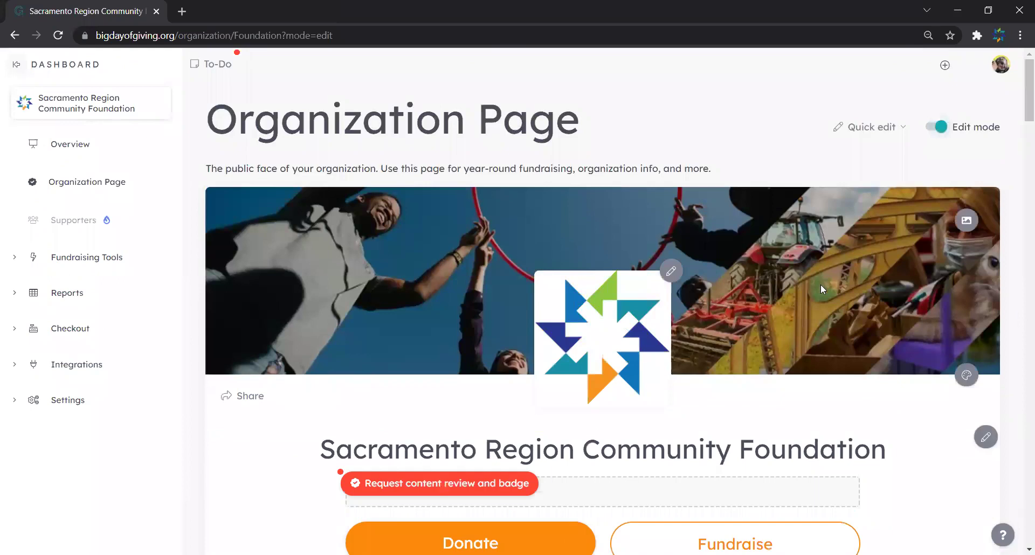
Step: View the logo image editing options and the theme color picker, closing each without changes
{"action": "scroll", "coordinate": [822, 289], "scroll_direction": "down", "scroll_amount": 1}
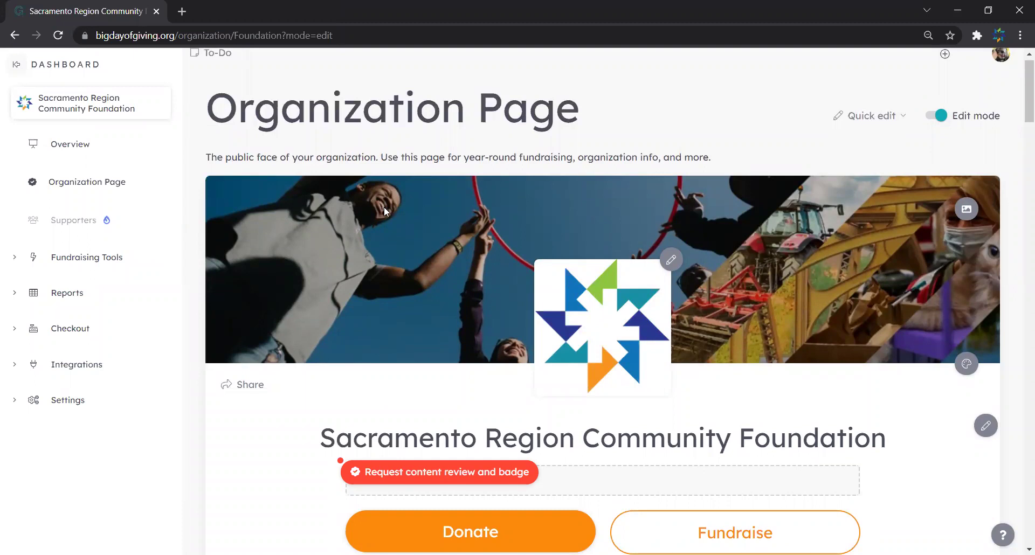
{"action": "left_click", "coordinate": [672, 262]}
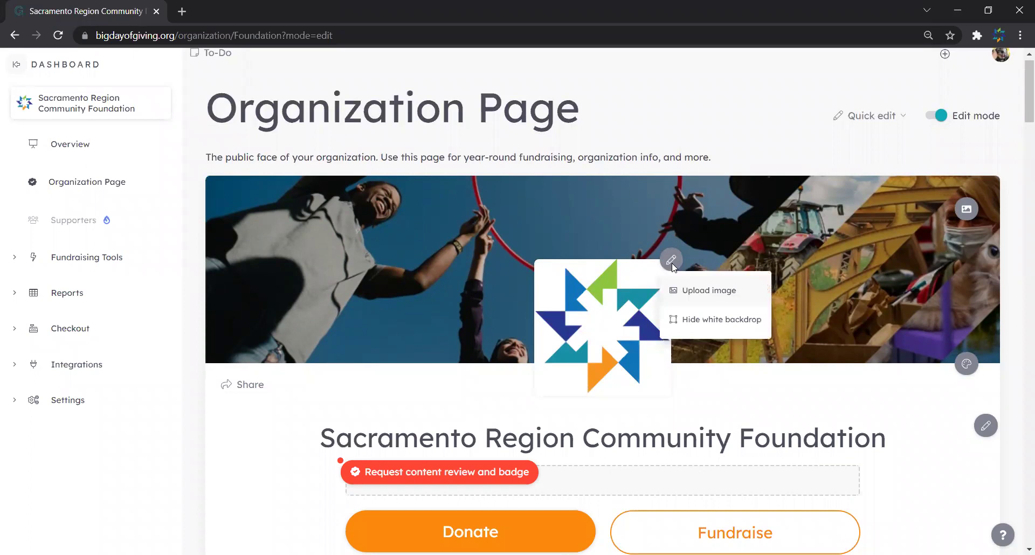
{"action": "left_click", "coordinate": [672, 264]}
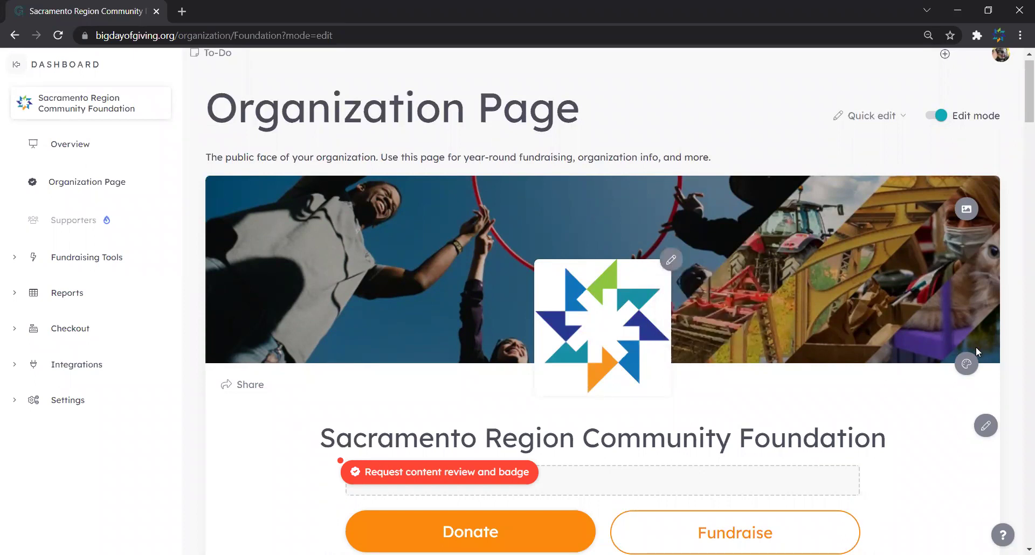
{"action": "left_click", "coordinate": [973, 361]}
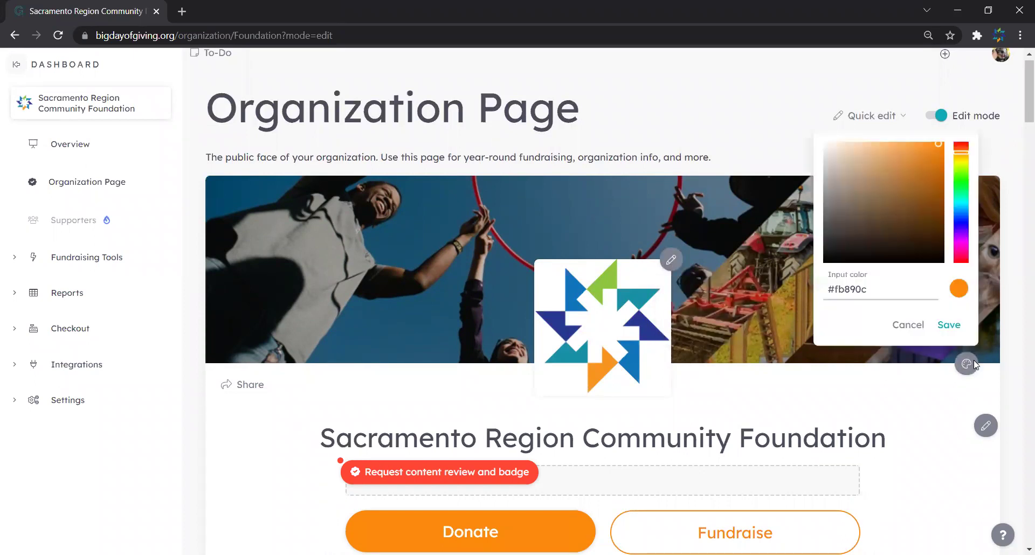
{"action": "left_click", "coordinate": [974, 365]}
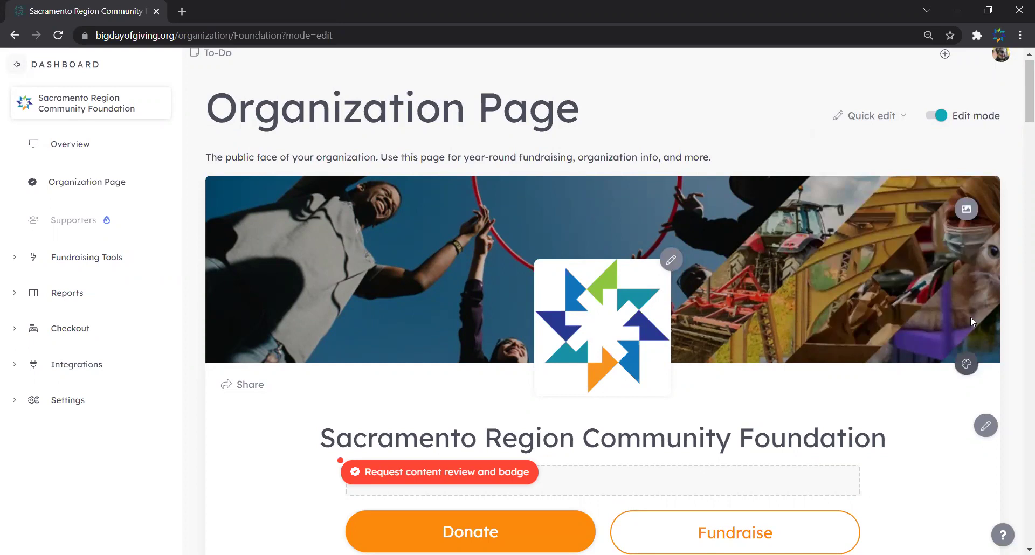
Step: Turn off edit mode and look through the public page down to the campaigns supporting the organization
{"action": "left_click", "coordinate": [941, 117]}
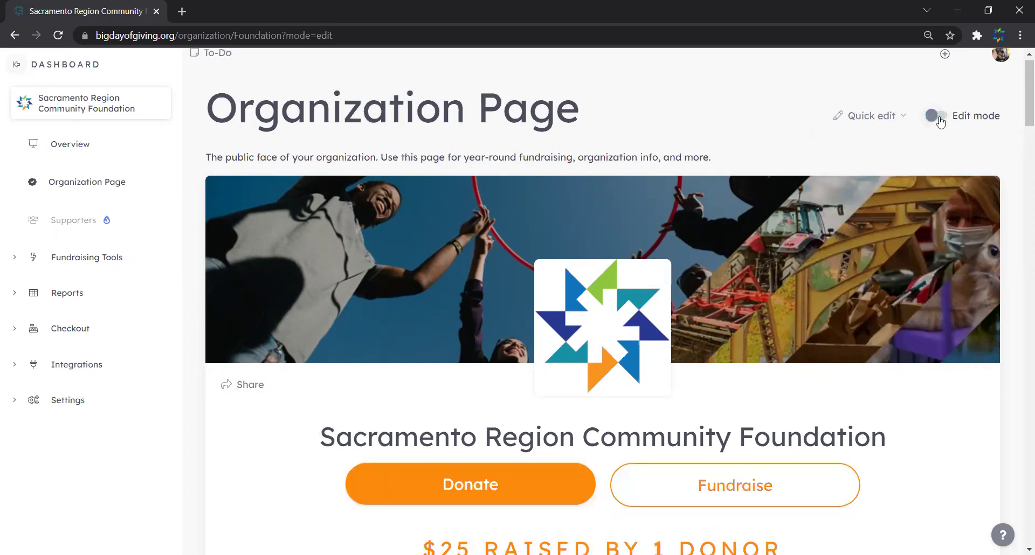
{"action": "scroll", "coordinate": [941, 123], "scroll_direction": "down", "scroll_amount": 6}
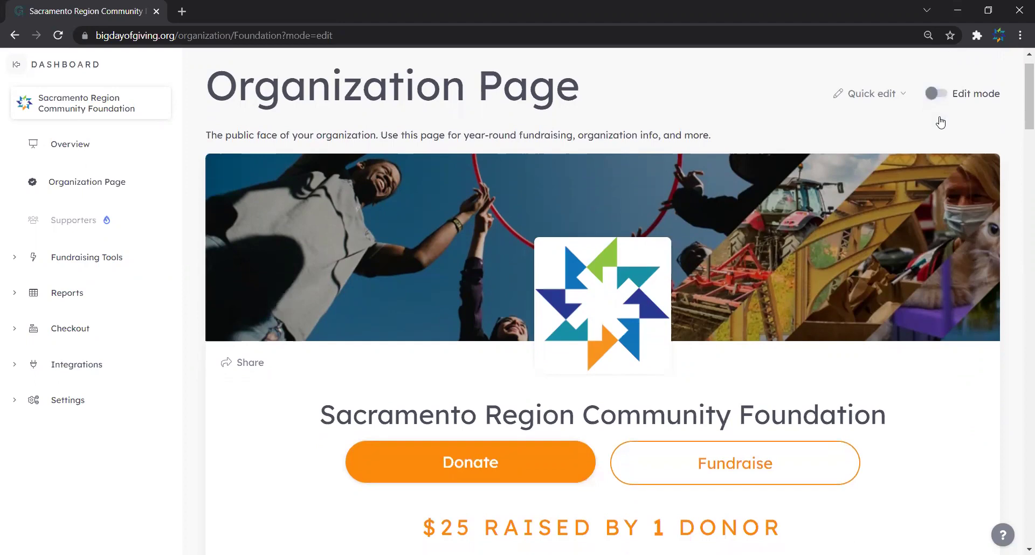
{"action": "scroll", "coordinate": [941, 123], "scroll_direction": "down", "scroll_amount": 8}
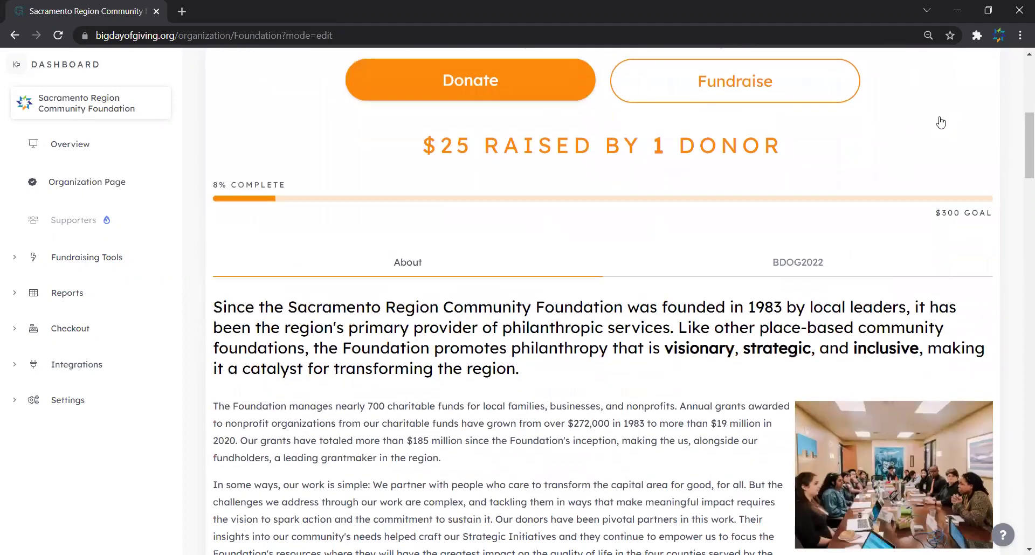
{"action": "scroll", "coordinate": [940, 120], "scroll_direction": "down", "scroll_amount": 11}
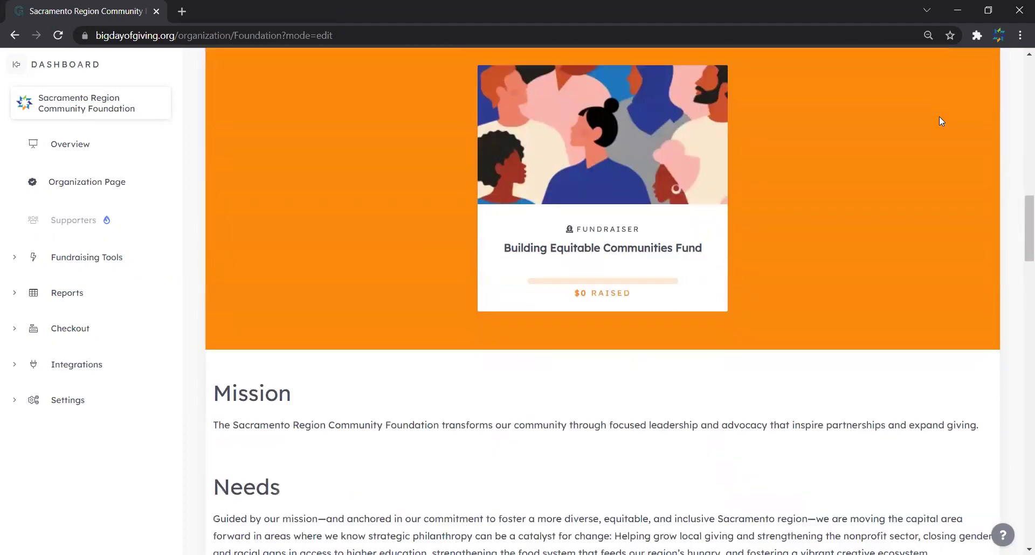
{"action": "scroll", "coordinate": [940, 121], "scroll_direction": "down", "scroll_amount": 3}
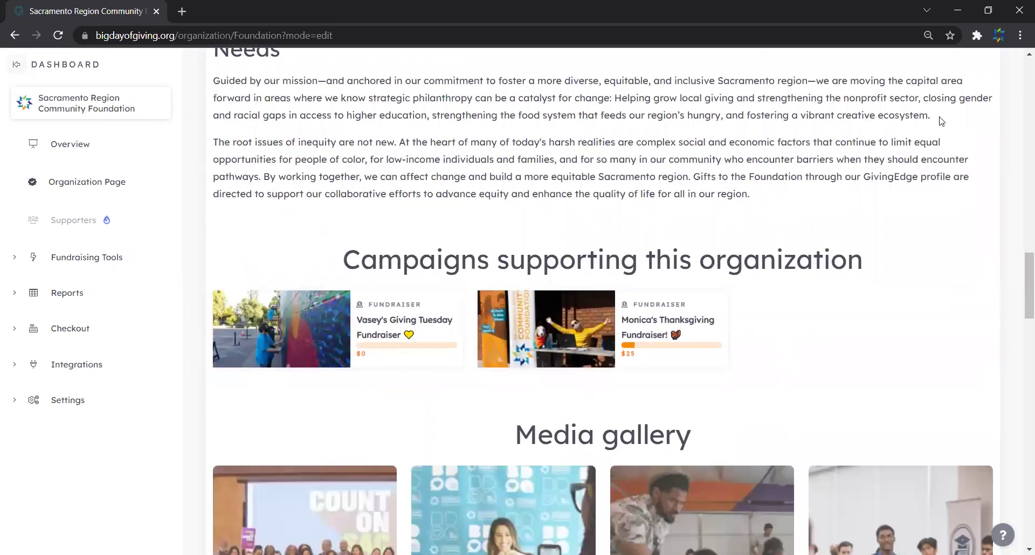
{"action": "scroll", "coordinate": [941, 121], "scroll_direction": "up", "scroll_amount": 6}
{"action": "scroll", "coordinate": [939, 122], "scroll_direction": "up", "scroll_amount": 8}
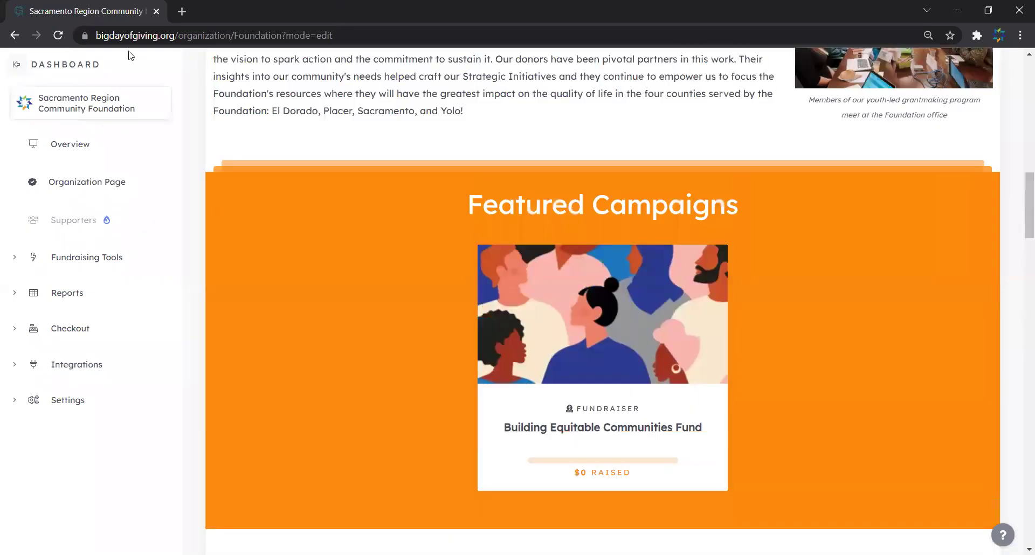
Step: Collapse the dashboard sidebar and review the full-width public page from the header down to the Organization Data section
{"action": "left_click", "coordinate": [17, 65]}
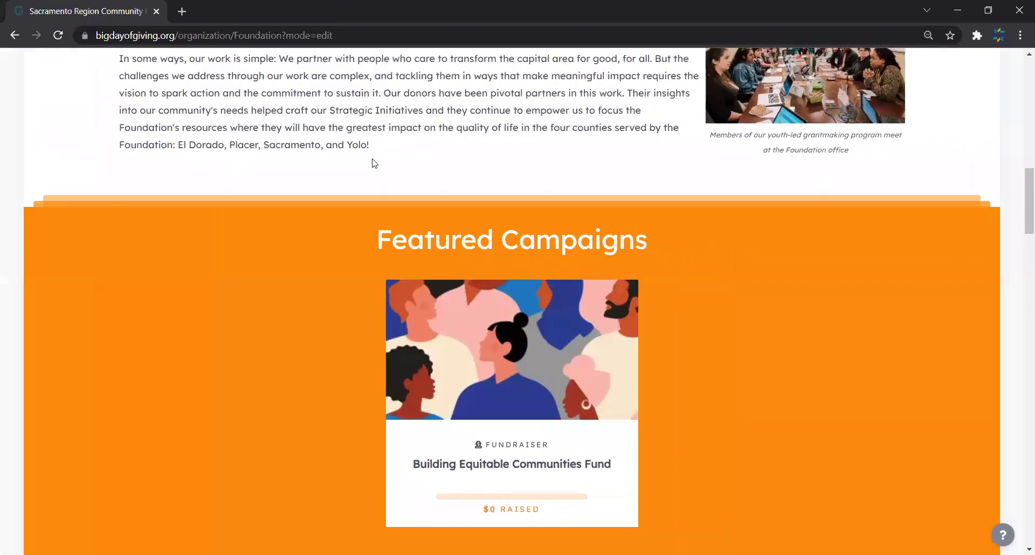
{"action": "scroll", "coordinate": [373, 162], "scroll_direction": "up", "scroll_amount": 10}
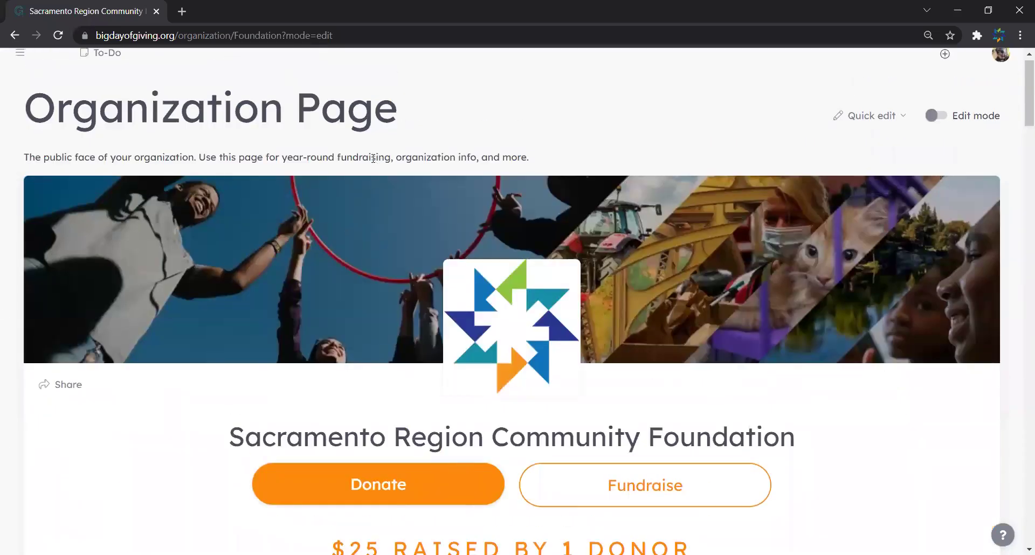
{"action": "scroll", "coordinate": [375, 162], "scroll_direction": "down", "scroll_amount": 2}
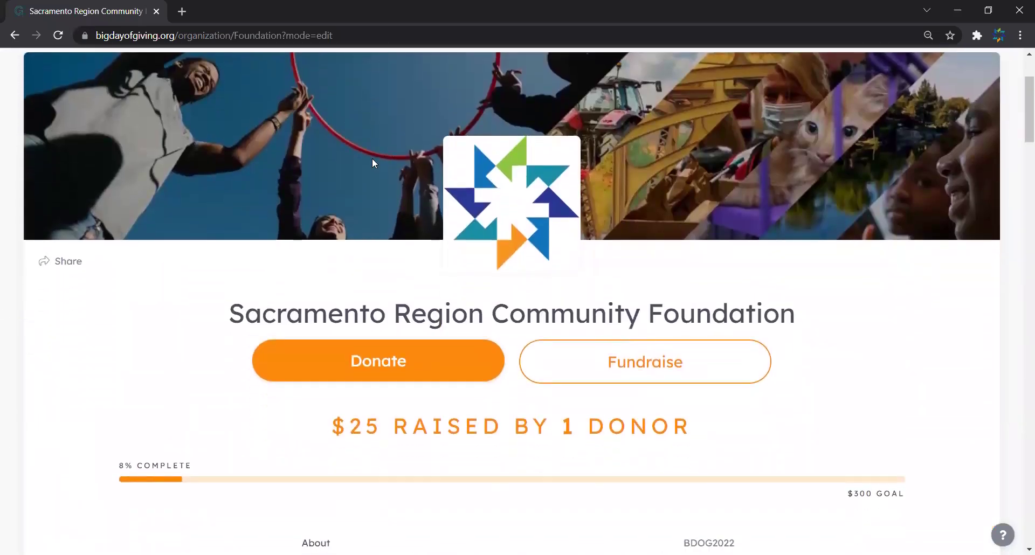
{"action": "scroll", "coordinate": [373, 158], "scroll_direction": "down", "scroll_amount": 2}
{"action": "scroll", "coordinate": [374, 163], "scroll_direction": "down", "scroll_amount": 6}
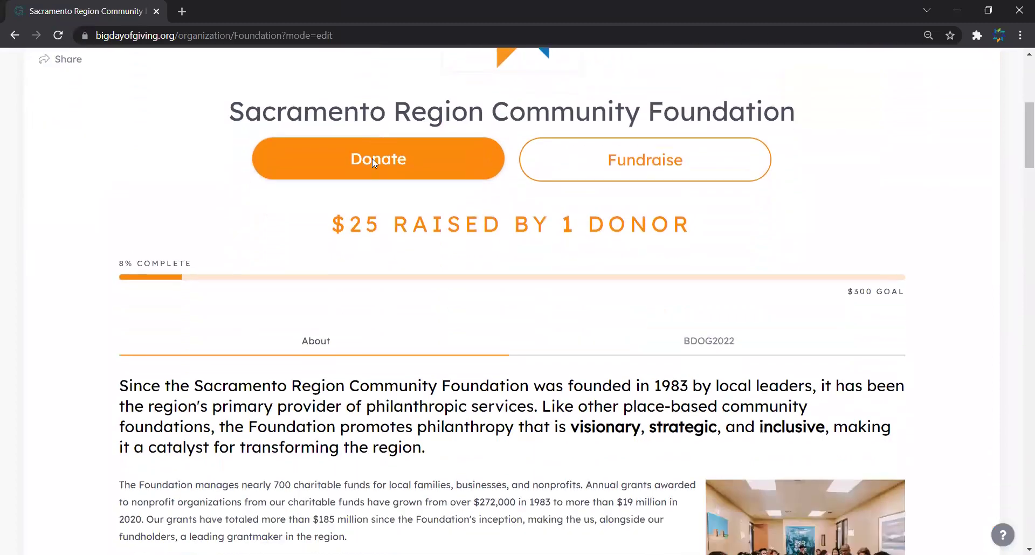
{"action": "scroll", "coordinate": [374, 163], "scroll_direction": "down", "scroll_amount": 8}
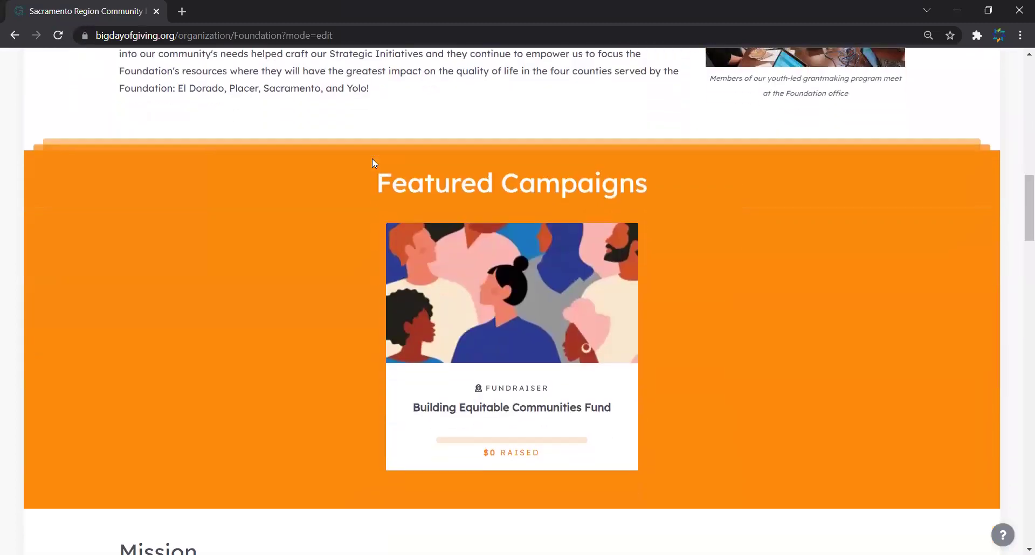
{"action": "scroll", "coordinate": [374, 163], "scroll_direction": "down", "scroll_amount": 13}
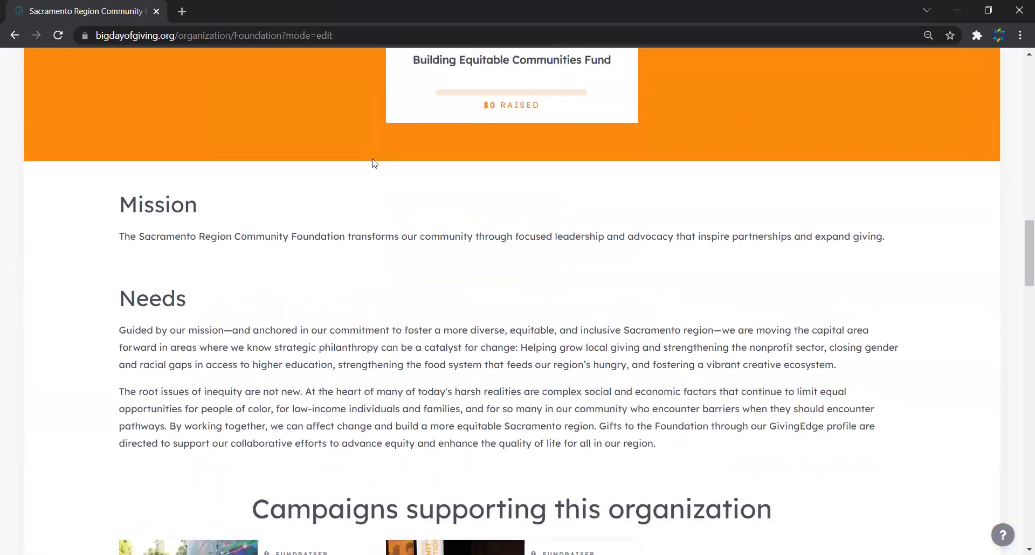
{"action": "scroll", "coordinate": [374, 163], "scroll_direction": "down", "scroll_amount": 16}
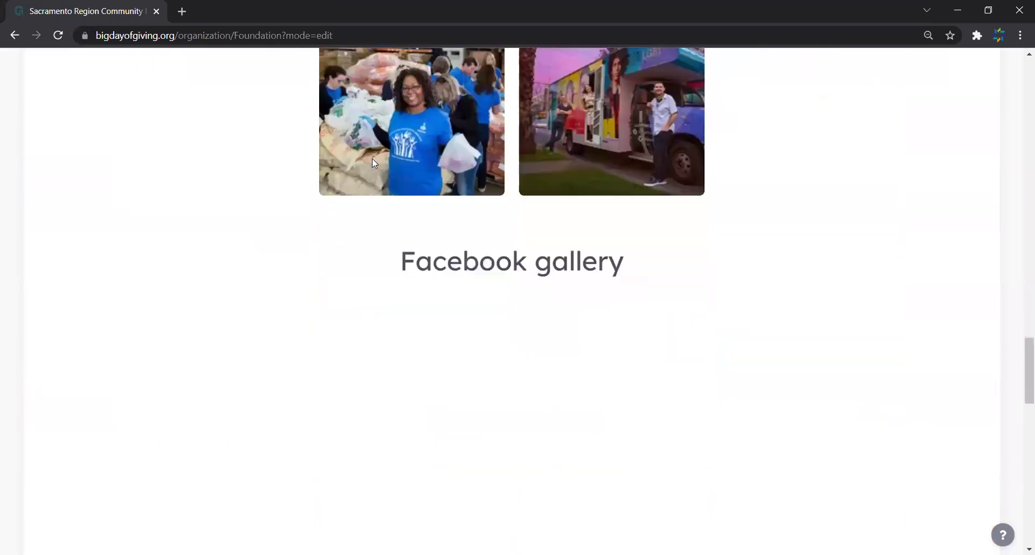
{"action": "scroll", "coordinate": [374, 163], "scroll_direction": "down", "scroll_amount": 3}
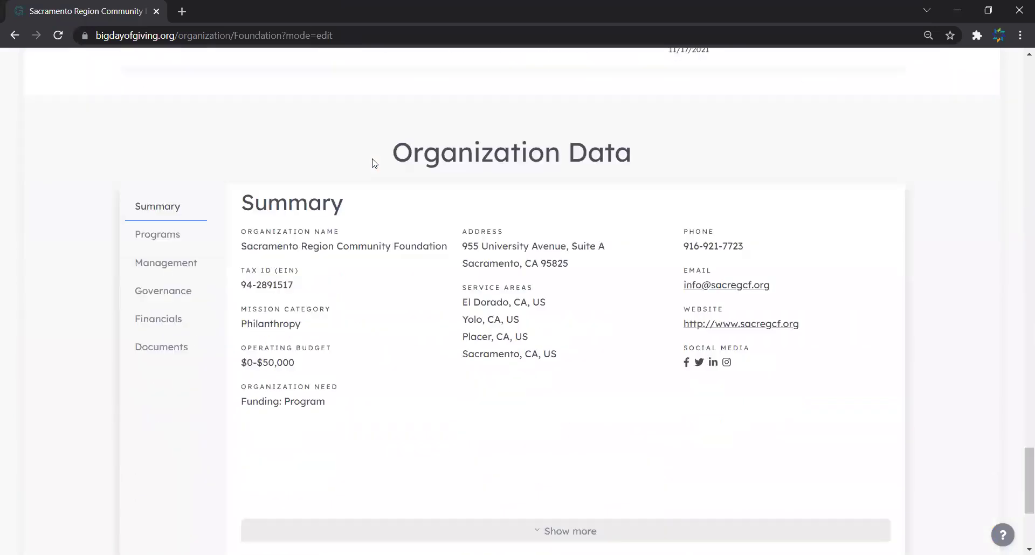
{"action": "scroll", "coordinate": [374, 163], "scroll_direction": "up", "scroll_amount": 20}
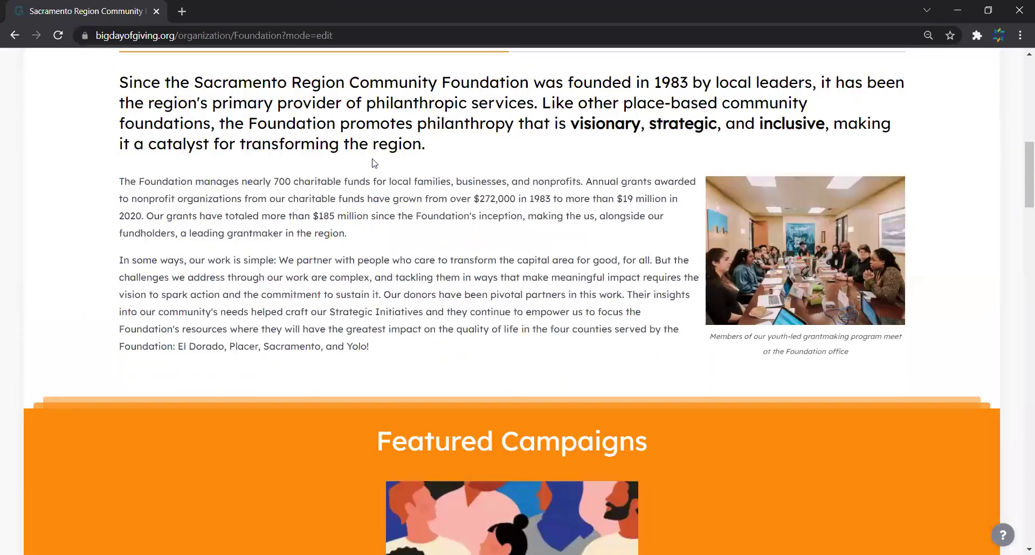
{"action": "scroll", "coordinate": [374, 163], "scroll_direction": "up", "scroll_amount": 15}
Step: Turn edit mode back on and examine the editable sections from the page header down to Featured Campaigns
{"action": "left_click", "coordinate": [937, 128]}
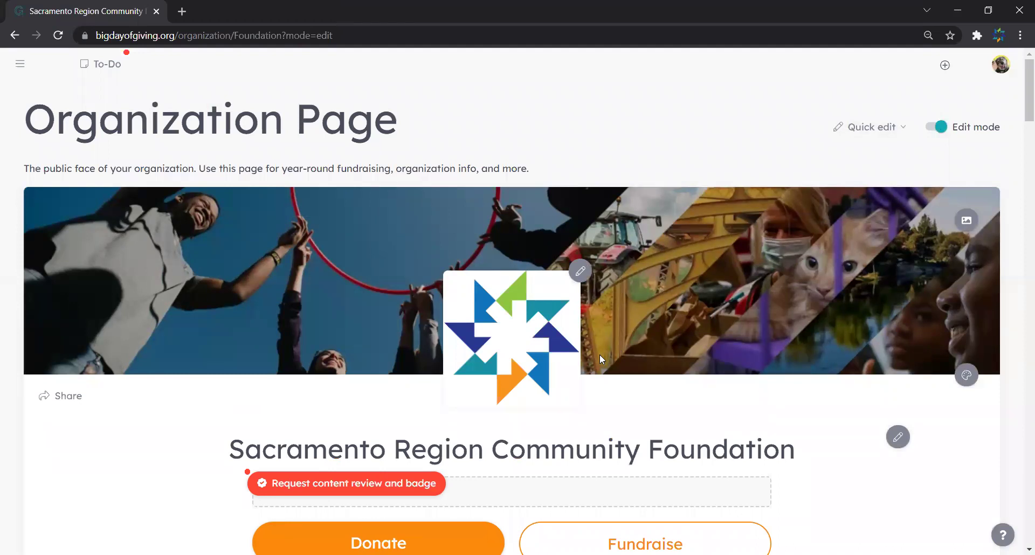
{"action": "scroll", "coordinate": [600, 357], "scroll_direction": "down", "scroll_amount": 2}
{"action": "scroll", "coordinate": [602, 359], "scroll_direction": "down", "scroll_amount": 5}
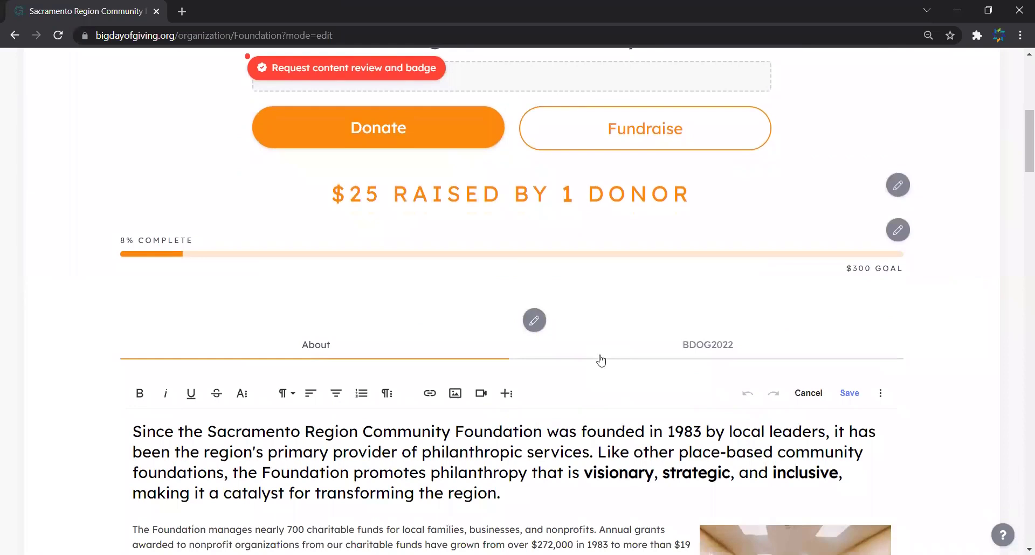
{"action": "scroll", "coordinate": [602, 359], "scroll_direction": "down", "scroll_amount": 3}
{"action": "scroll", "coordinate": [601, 360], "scroll_direction": "down", "scroll_amount": 1}
{"action": "scroll", "coordinate": [601, 360], "scroll_direction": "up", "scroll_amount": 2}
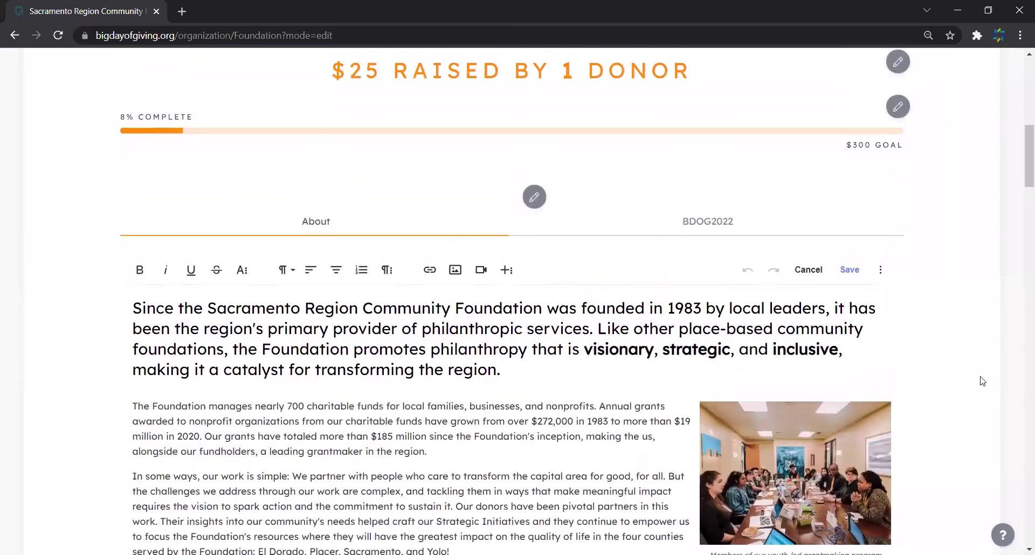
{"action": "scroll", "coordinate": [980, 380], "scroll_direction": "down", "scroll_amount": 10}
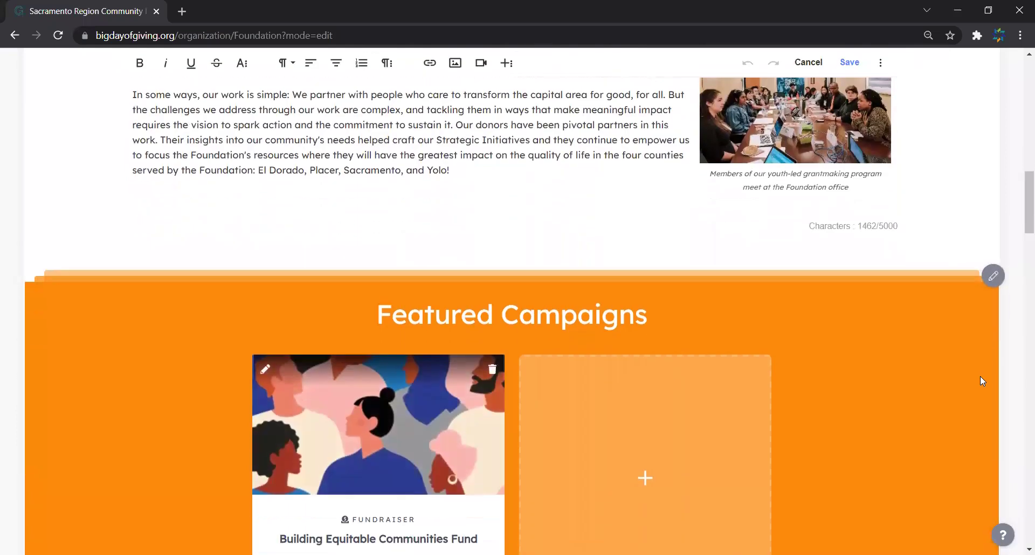
{"action": "scroll", "coordinate": [981, 381], "scroll_direction": "down", "scroll_amount": 1}
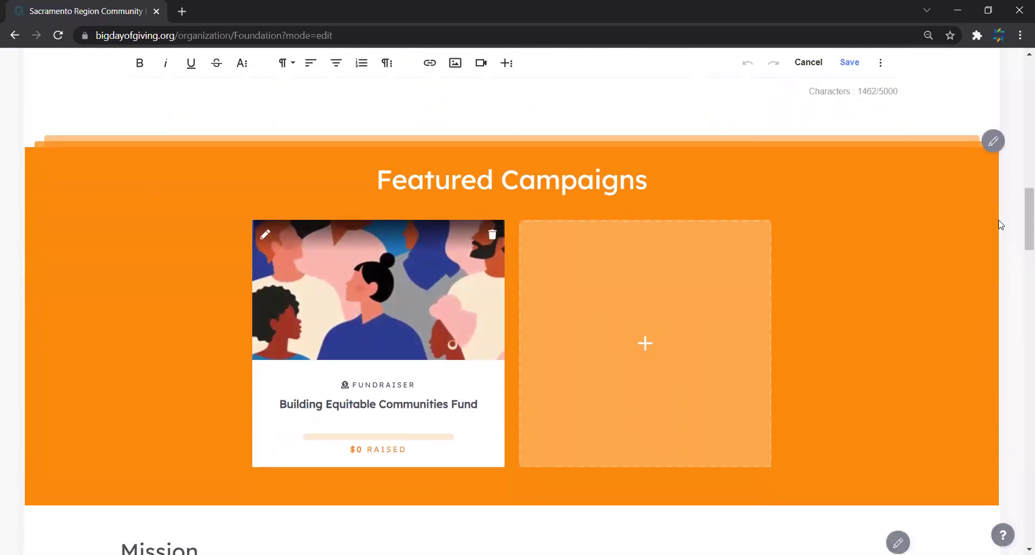
{"action": "scroll", "coordinate": [1001, 225], "scroll_direction": "up", "scroll_amount": 8}
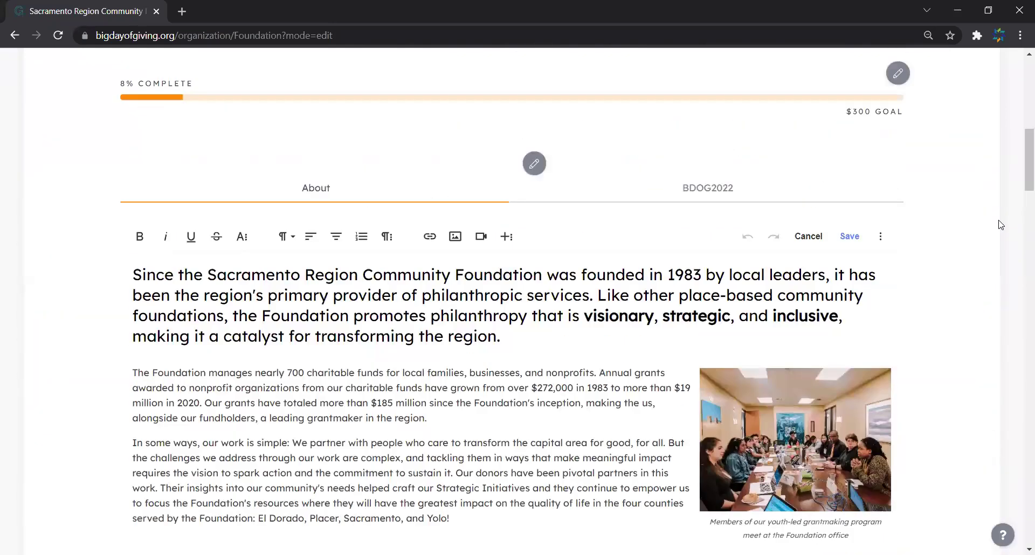
{"action": "scroll", "coordinate": [1001, 225], "scroll_direction": "up", "scroll_amount": 9}
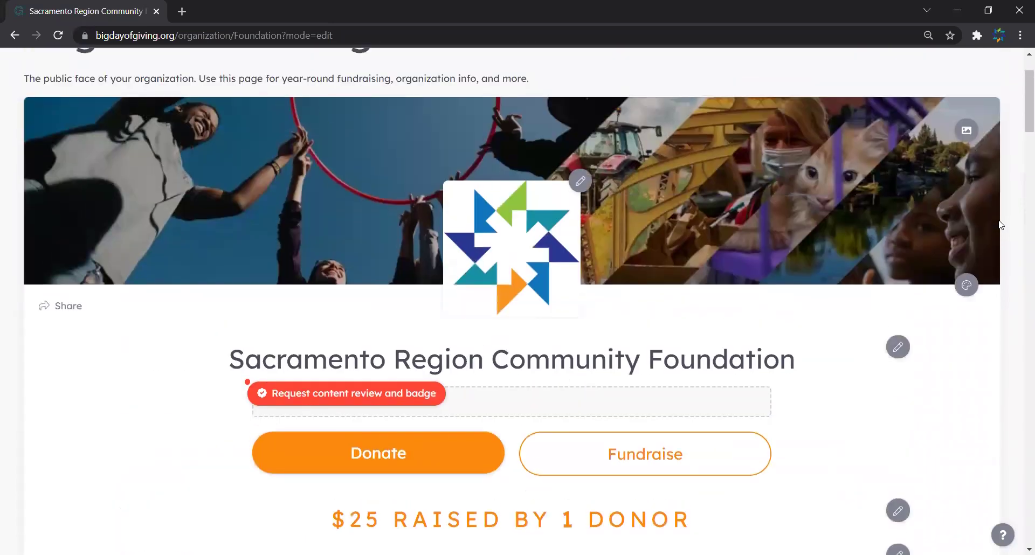
{"action": "scroll", "coordinate": [1001, 225], "scroll_direction": "up", "scroll_amount": 1}
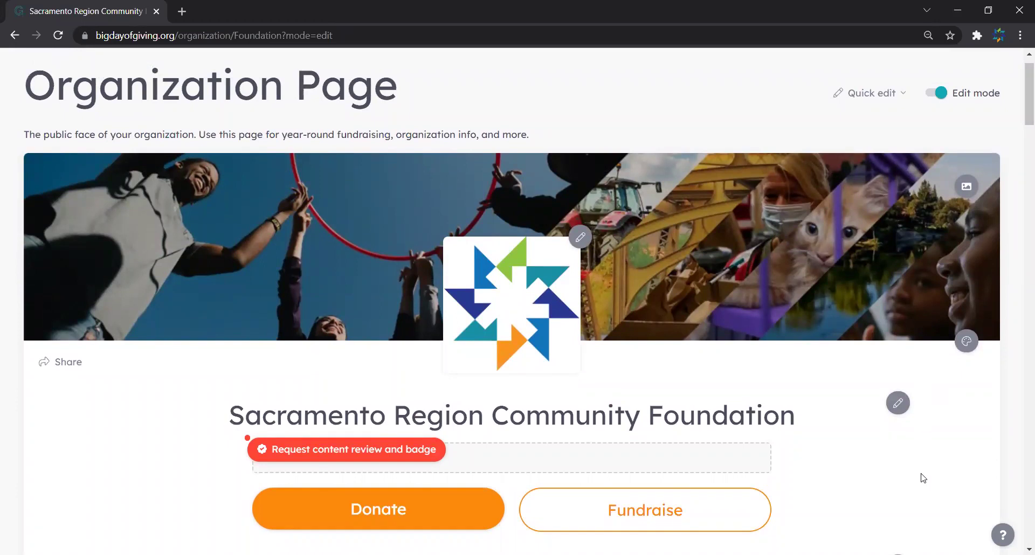
{"action": "scroll", "coordinate": [923, 477], "scroll_direction": "down", "scroll_amount": 1}
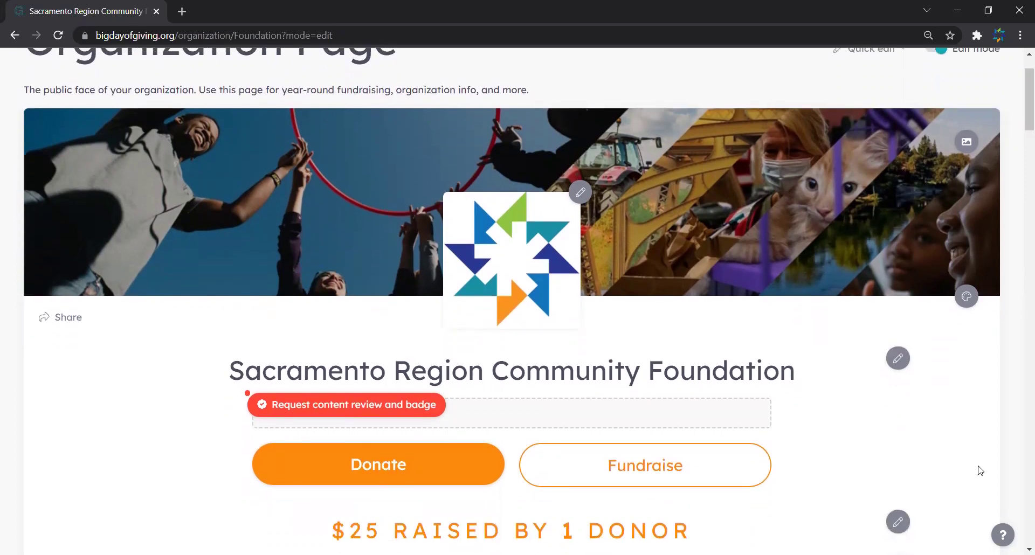
{"action": "scroll", "coordinate": [980, 470], "scroll_direction": "down", "scroll_amount": 1}
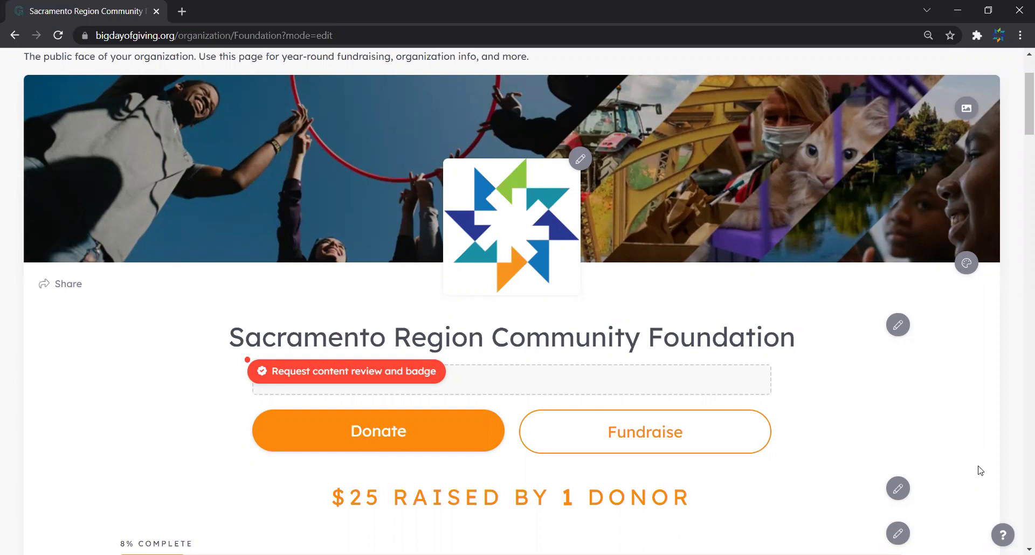
{"action": "scroll", "coordinate": [980, 471], "scroll_direction": "up", "scroll_amount": 2}
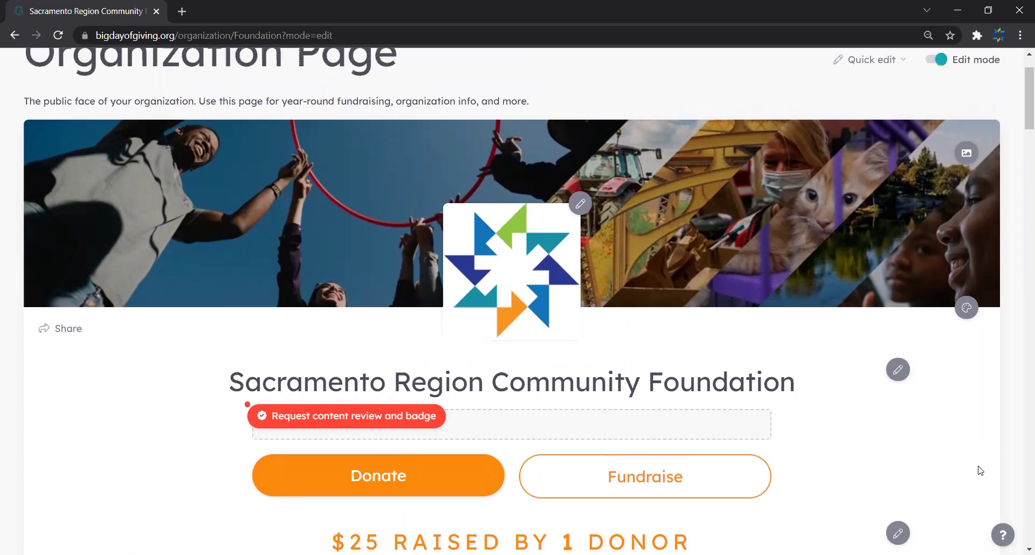
{"action": "scroll", "coordinate": [980, 470], "scroll_direction": "up", "scroll_amount": 1}
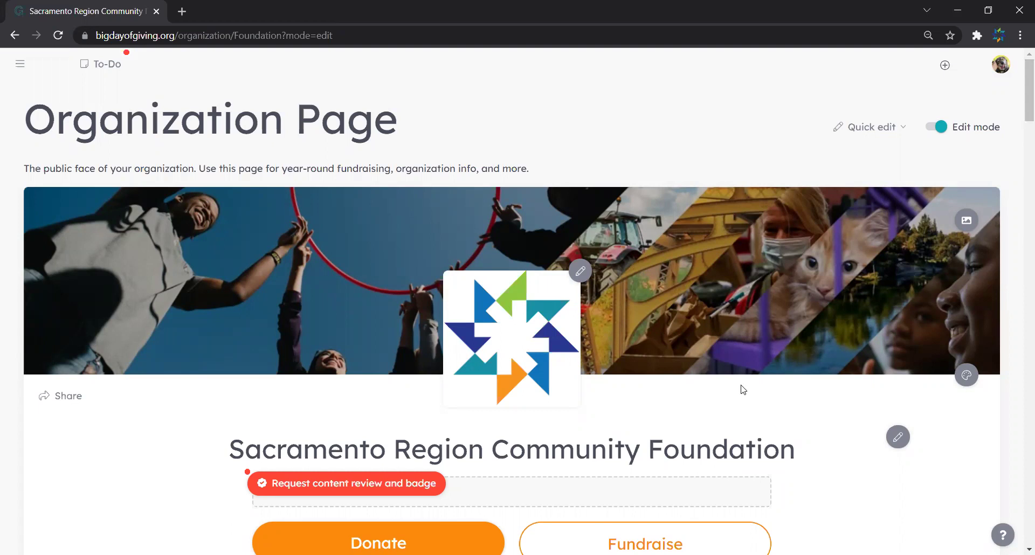
{"action": "scroll", "coordinate": [743, 390], "scroll_direction": "down", "scroll_amount": 1}
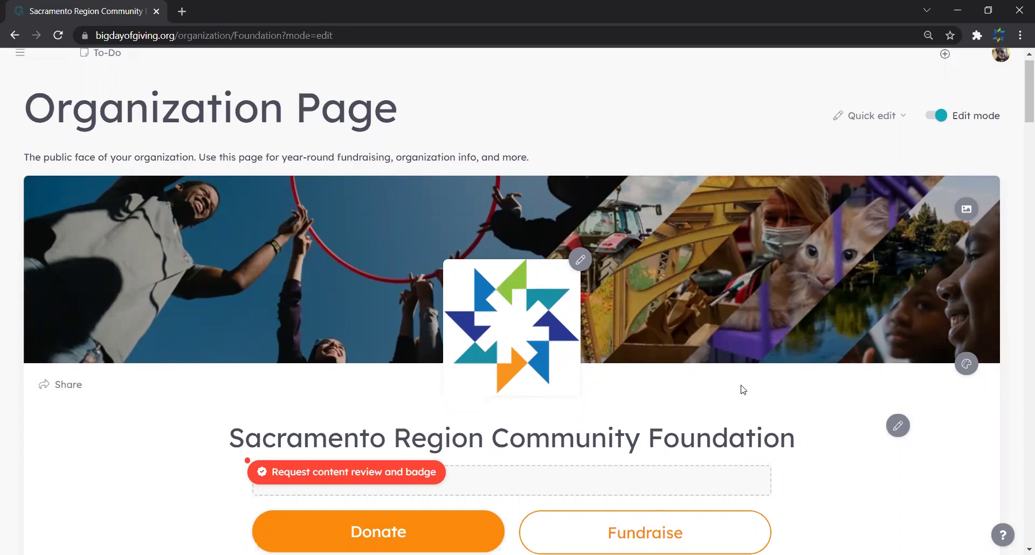
{"action": "scroll", "coordinate": [743, 390], "scroll_direction": "down", "scroll_amount": 1}
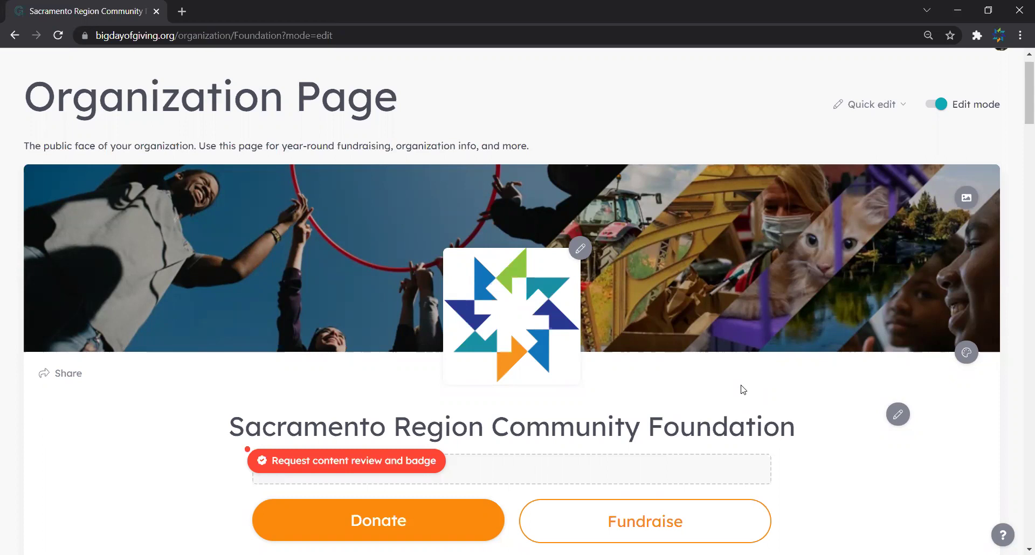
{"action": "scroll", "coordinate": [743, 390], "scroll_direction": "down", "scroll_amount": 1}
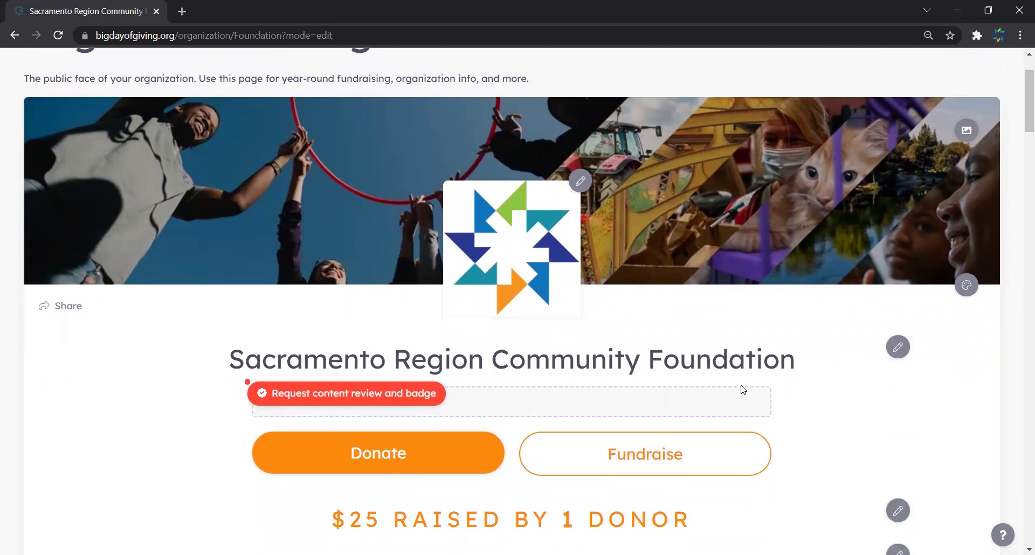
Step: View the editing options for the organization page title and cancel without changing it
{"action": "scroll", "coordinate": [743, 390], "scroll_direction": "down", "scroll_amount": 1}
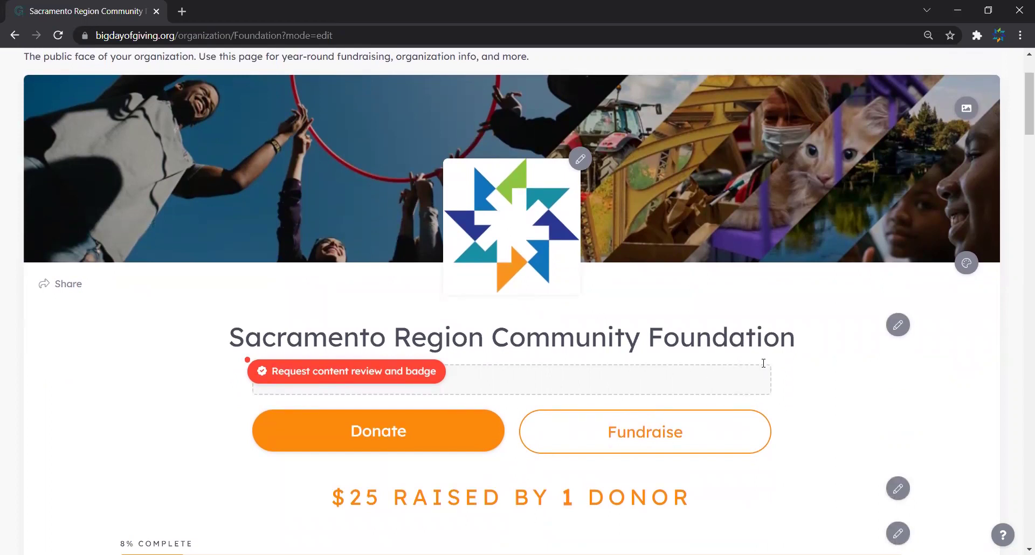
{"action": "left_click", "coordinate": [898, 326]}
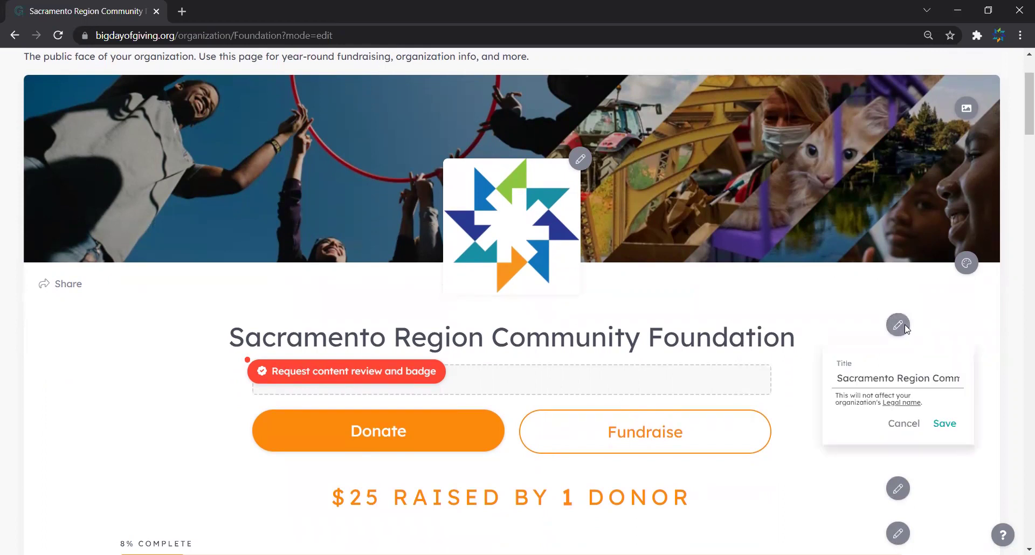
{"action": "left_click", "coordinate": [905, 424]}
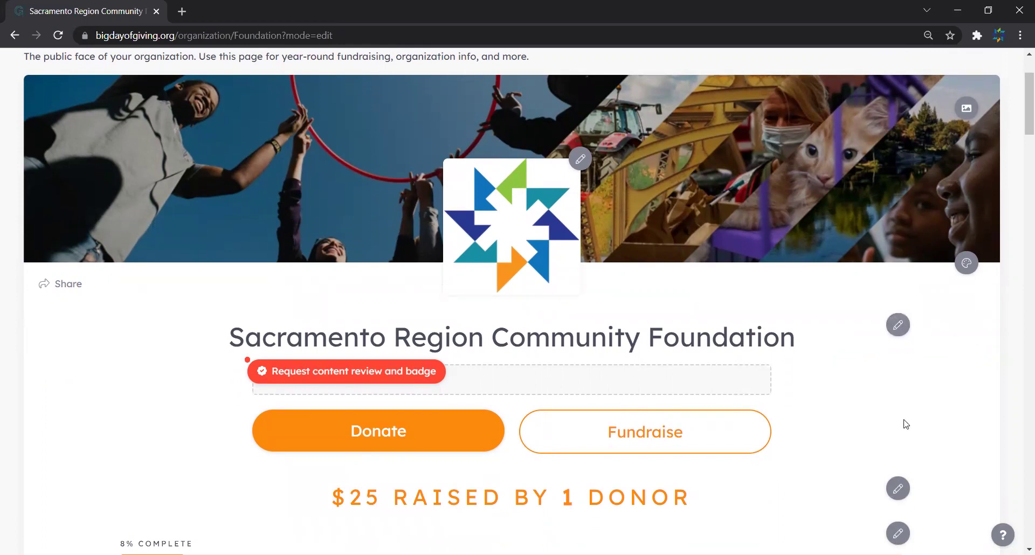
Step: View the settings of the fundraising stats and the page title, closing each without making changes
{"action": "scroll", "coordinate": [906, 424], "scroll_direction": "down", "scroll_amount": 1}
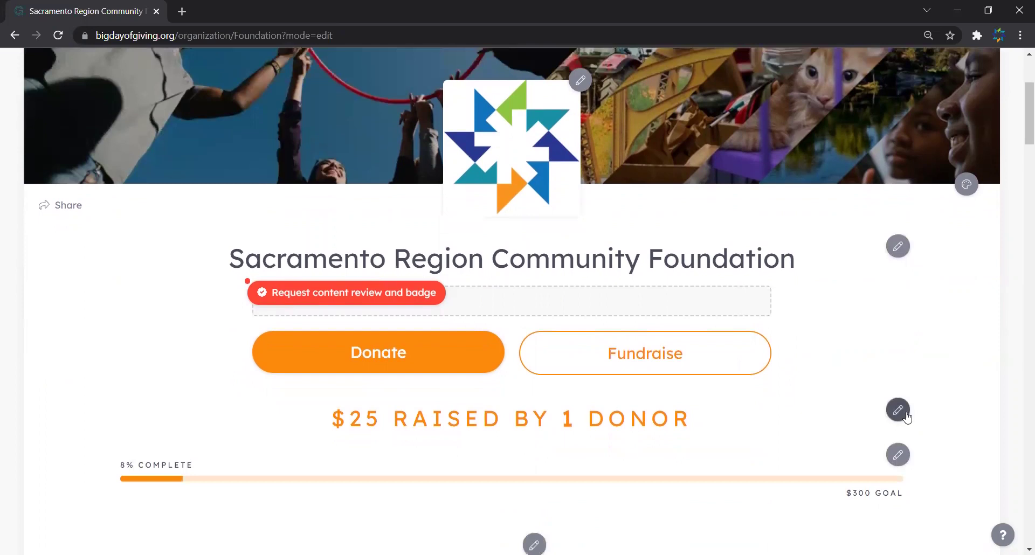
{"action": "left_click", "coordinate": [898, 411]}
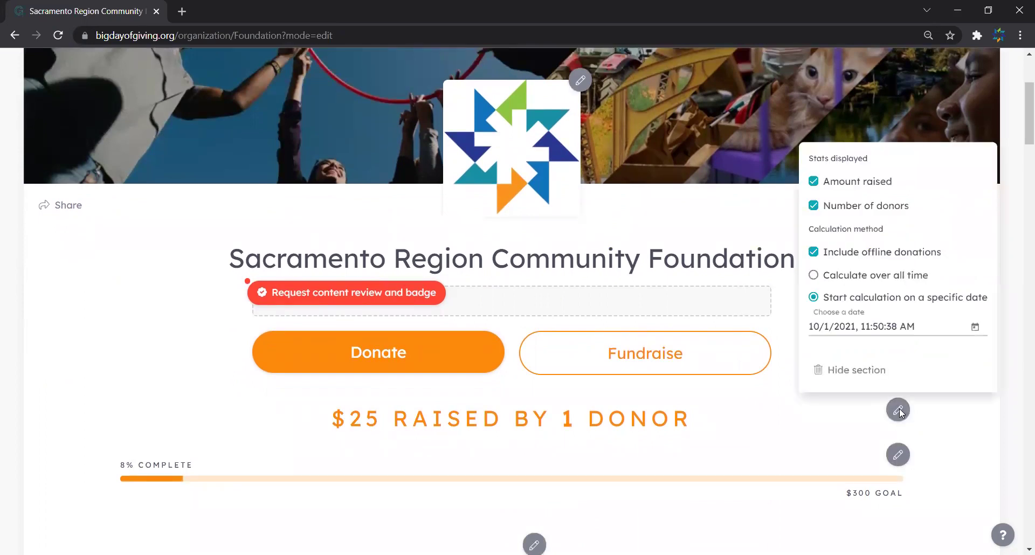
{"action": "left_click", "coordinate": [899, 411]}
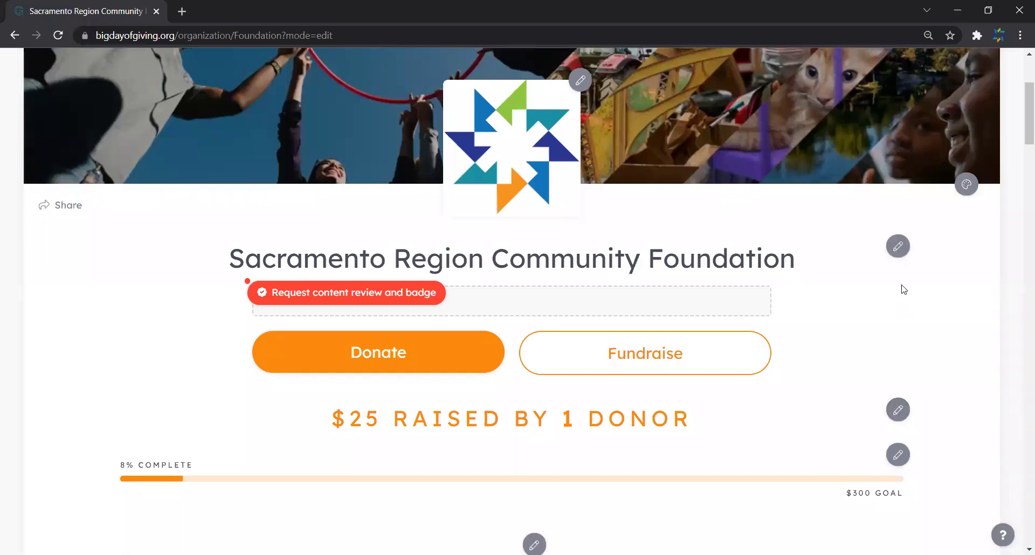
{"action": "left_click", "coordinate": [904, 252]}
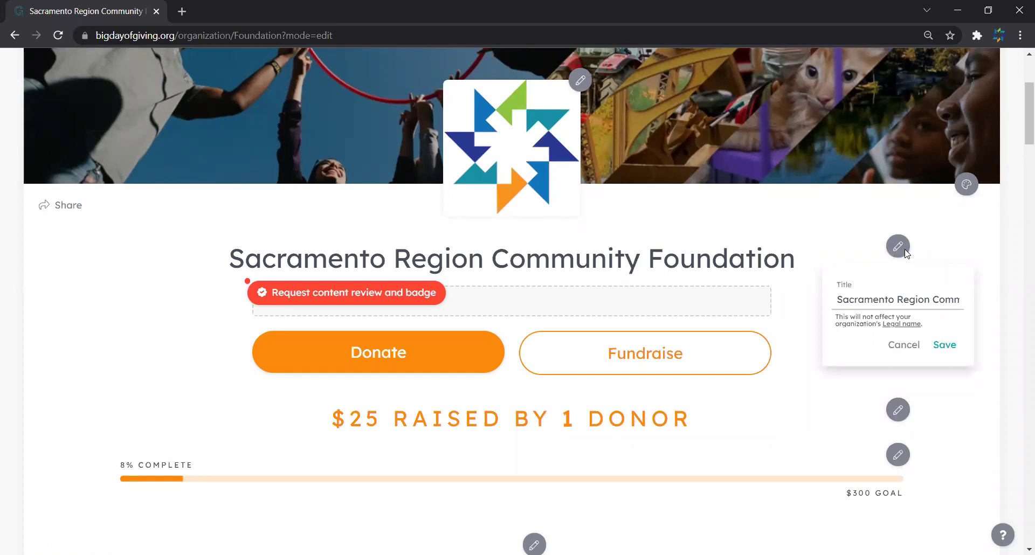
{"action": "left_click", "coordinate": [906, 254]}
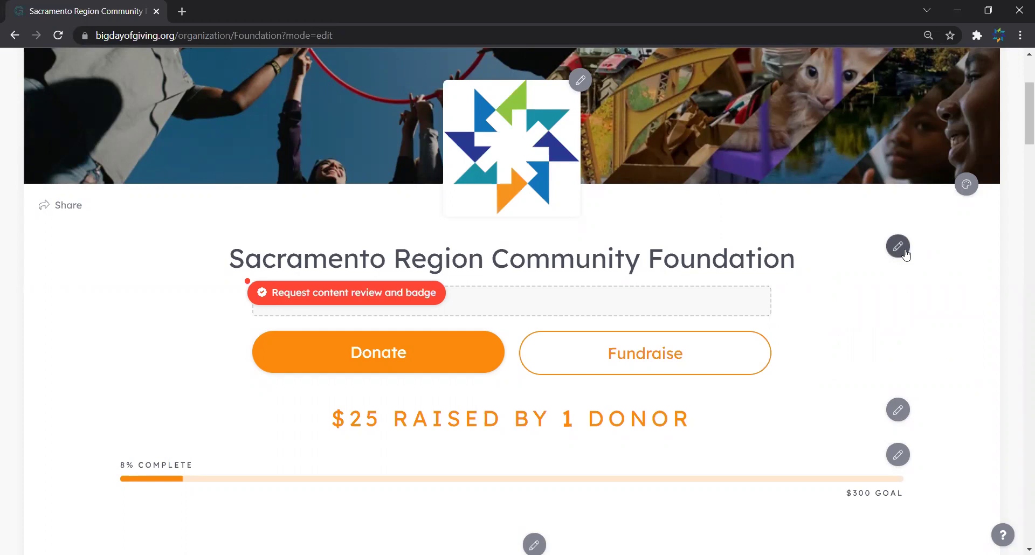
Step: Check the required To-Do items for the Request Content Review entry and close the list
{"action": "scroll", "coordinate": [907, 254], "scroll_direction": "up", "scroll_amount": 1}
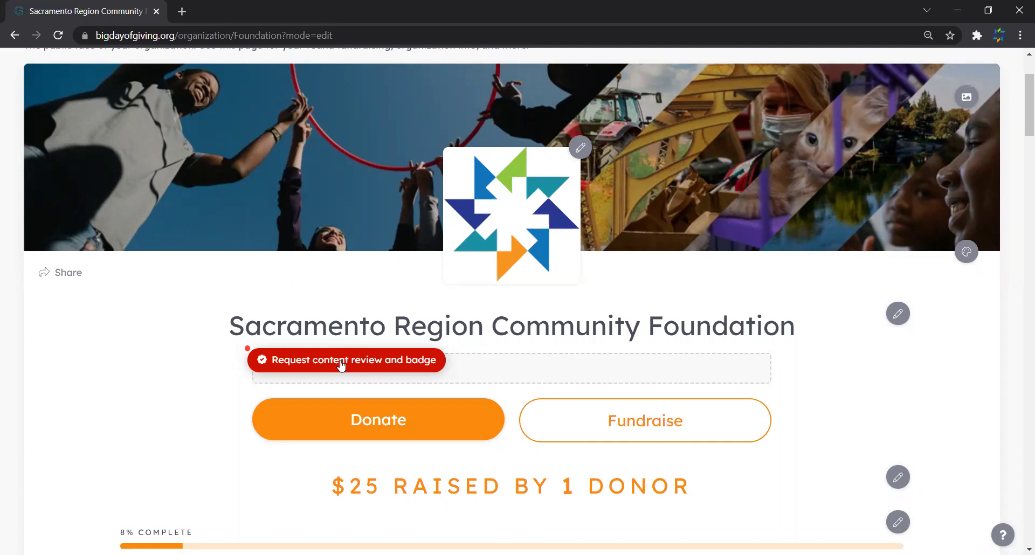
{"action": "scroll", "coordinate": [220, 364], "scroll_direction": "up", "scroll_amount": 2}
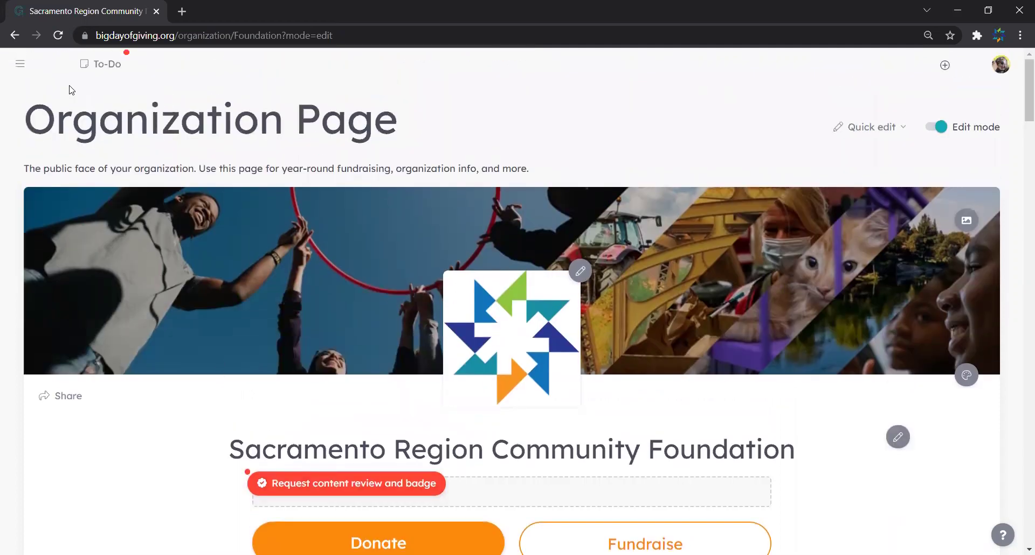
{"action": "left_click", "coordinate": [84, 64]}
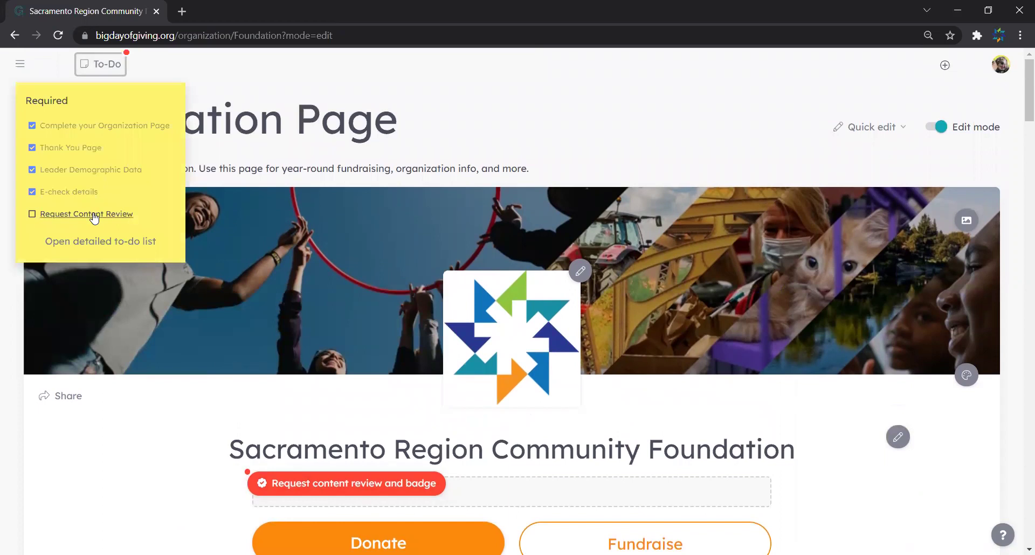
{"action": "left_click", "coordinate": [155, 437]}
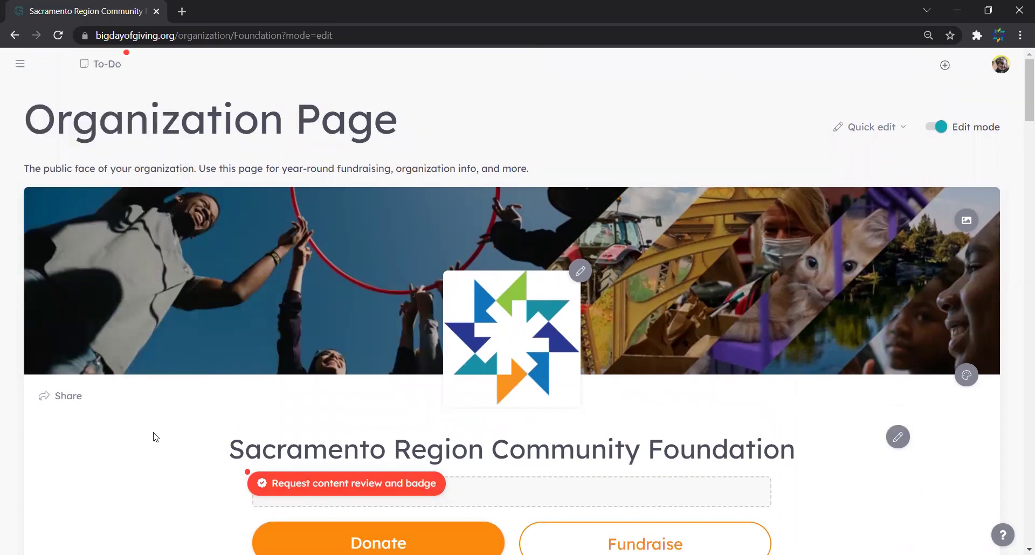
Step: Open the content review request, highlight the review team's comment, and close it without re-submitting
{"action": "scroll", "coordinate": [155, 437], "scroll_direction": "down", "scroll_amount": 1}
{"action": "scroll", "coordinate": [155, 437], "scroll_direction": "down", "scroll_amount": 1}
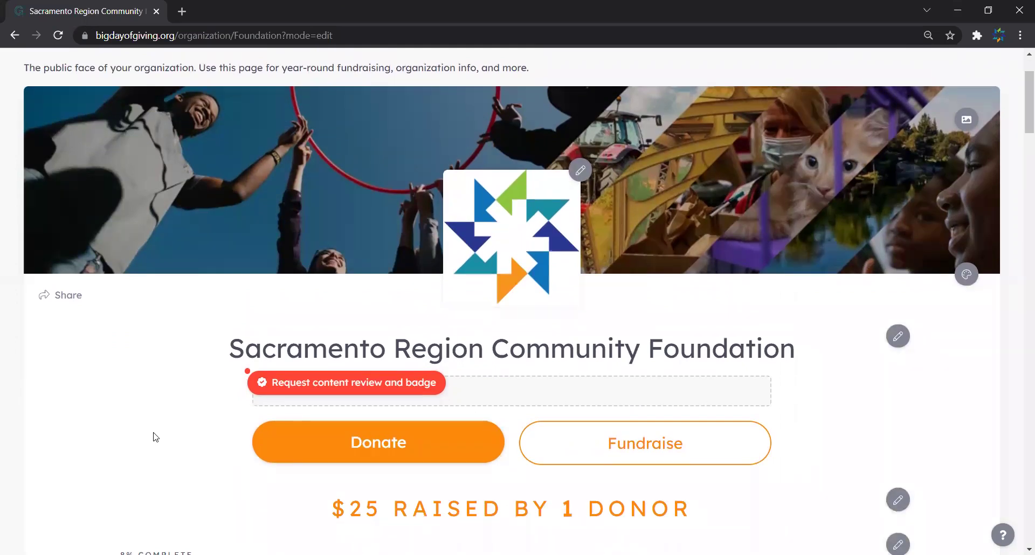
{"action": "scroll", "coordinate": [155, 437], "scroll_direction": "down", "scroll_amount": 1}
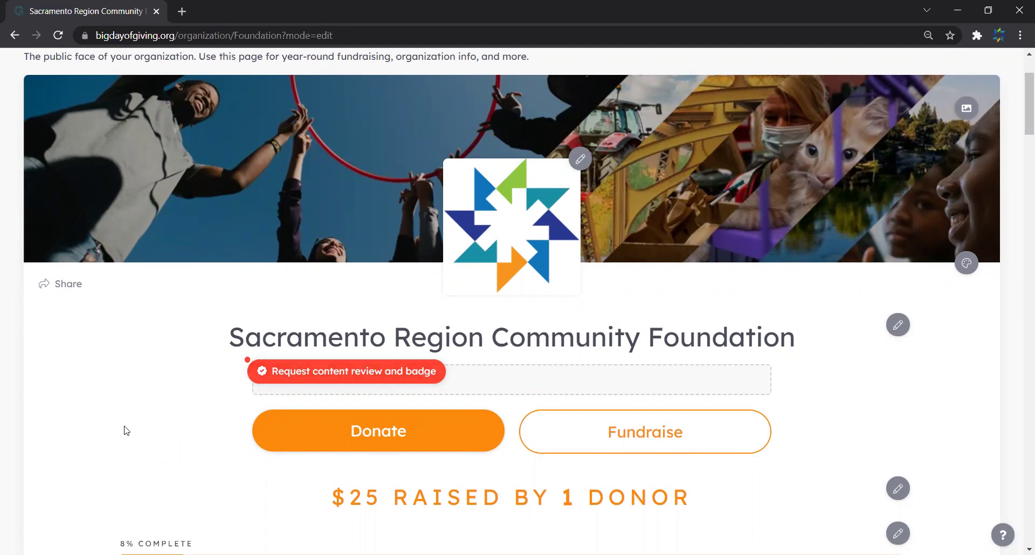
{"action": "scroll", "coordinate": [125, 431], "scroll_direction": "down", "scroll_amount": 1}
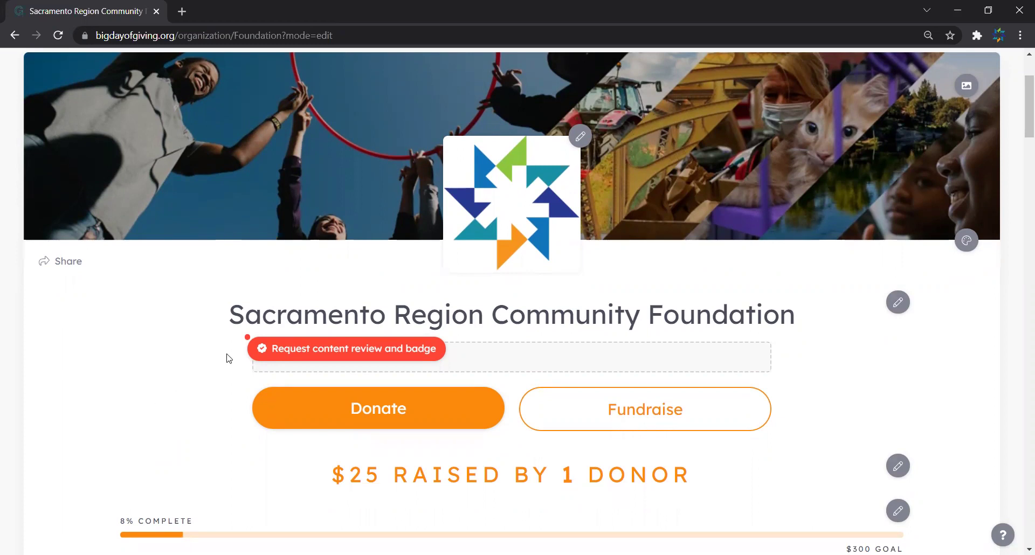
{"action": "left_click", "coordinate": [286, 350]}
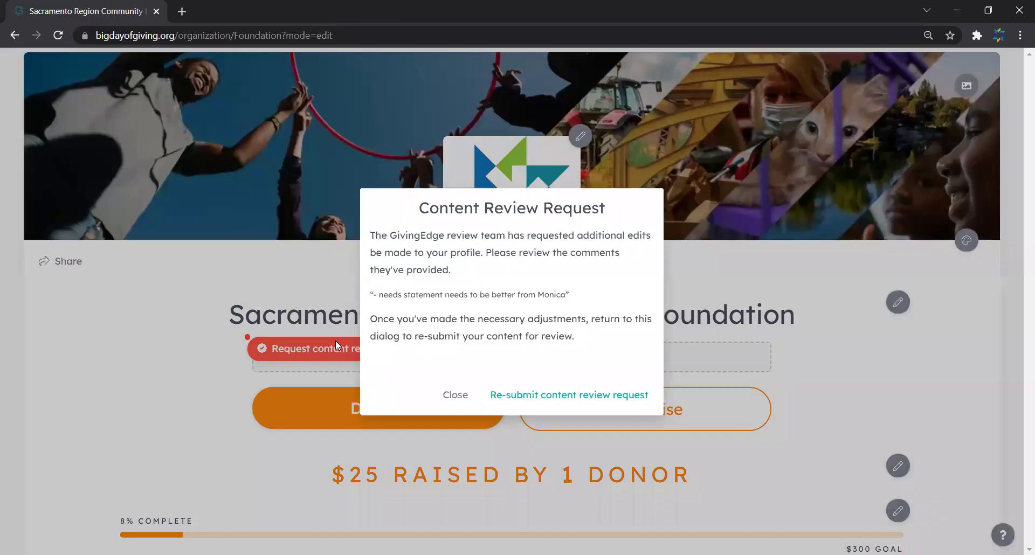
{"action": "left_click_drag", "start_coordinate": [373, 296], "coordinate": [574, 296]}
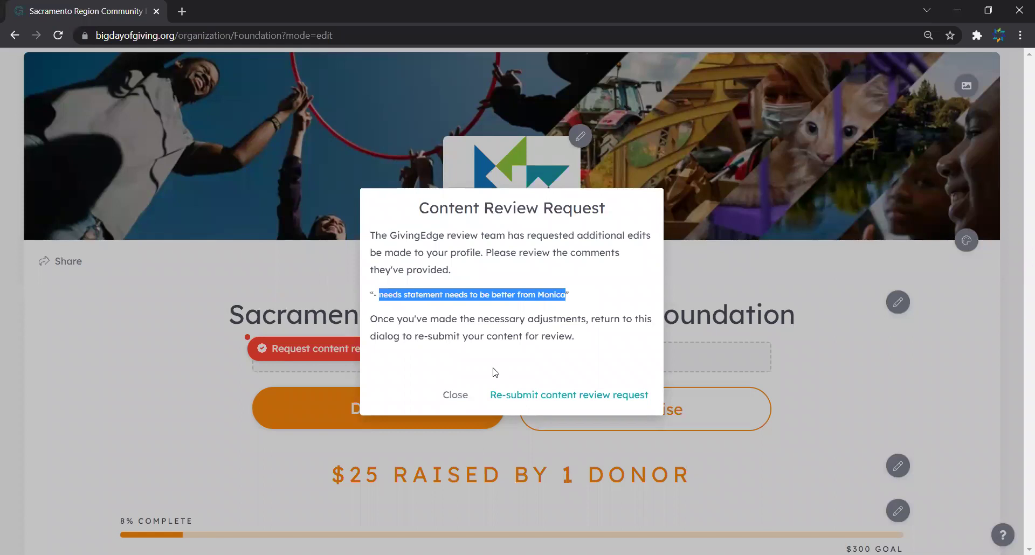
{"action": "left_click", "coordinate": [450, 405]}
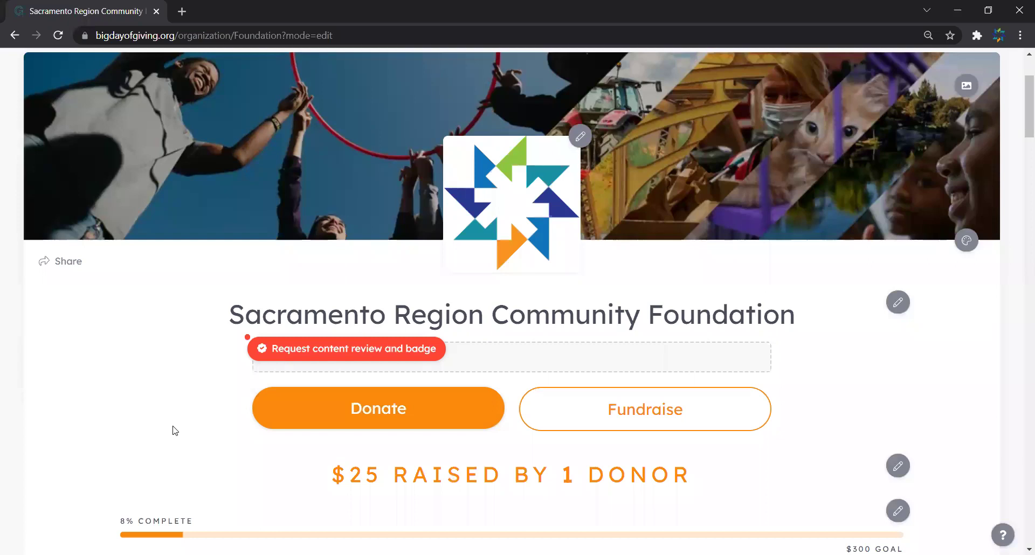
Step: Look over the page down to the goal bar and view the banner image's editing options
{"action": "scroll", "coordinate": [174, 431], "scroll_direction": "down", "scroll_amount": 1}
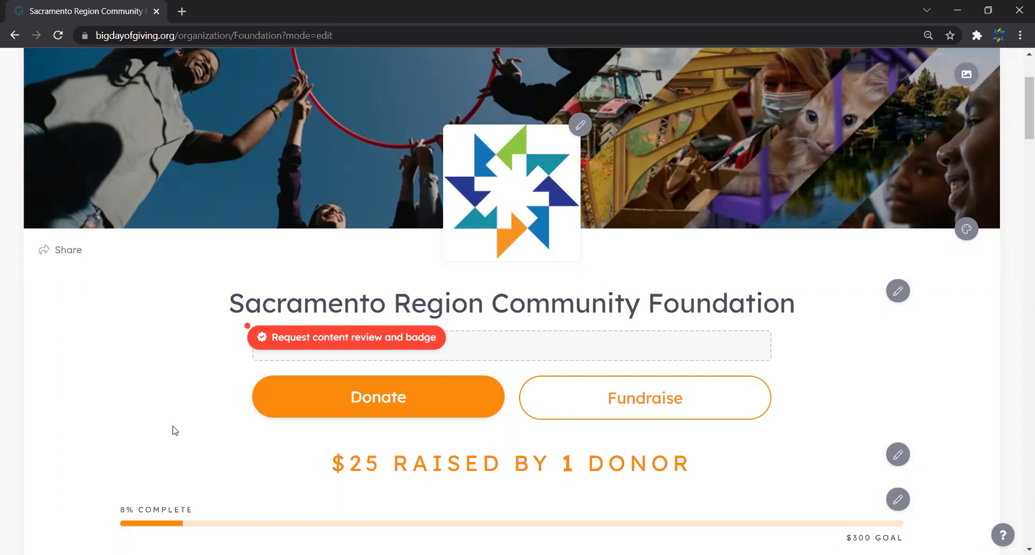
{"action": "scroll", "coordinate": [175, 431], "scroll_direction": "down", "scroll_amount": 1}
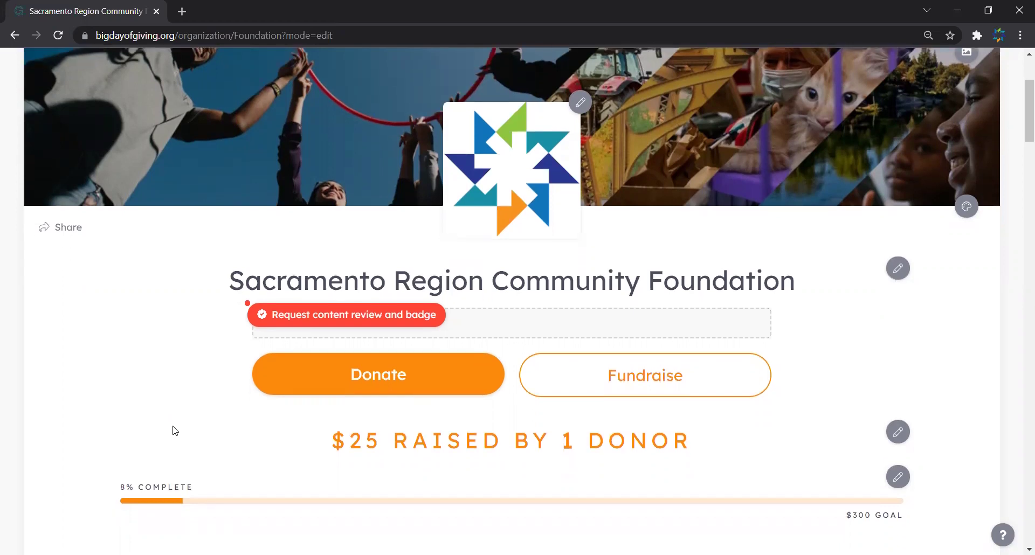
{"action": "scroll", "coordinate": [174, 431], "scroll_direction": "down", "scroll_amount": 2}
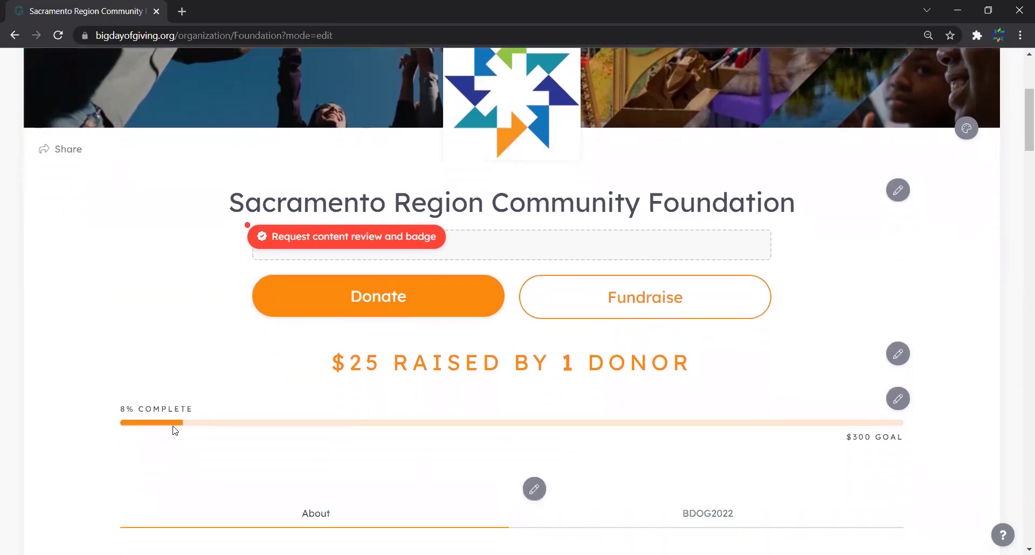
{"action": "scroll", "coordinate": [175, 430], "scroll_direction": "down", "scroll_amount": 1}
{"action": "scroll", "coordinate": [175, 431], "scroll_direction": "up", "scroll_amount": 5}
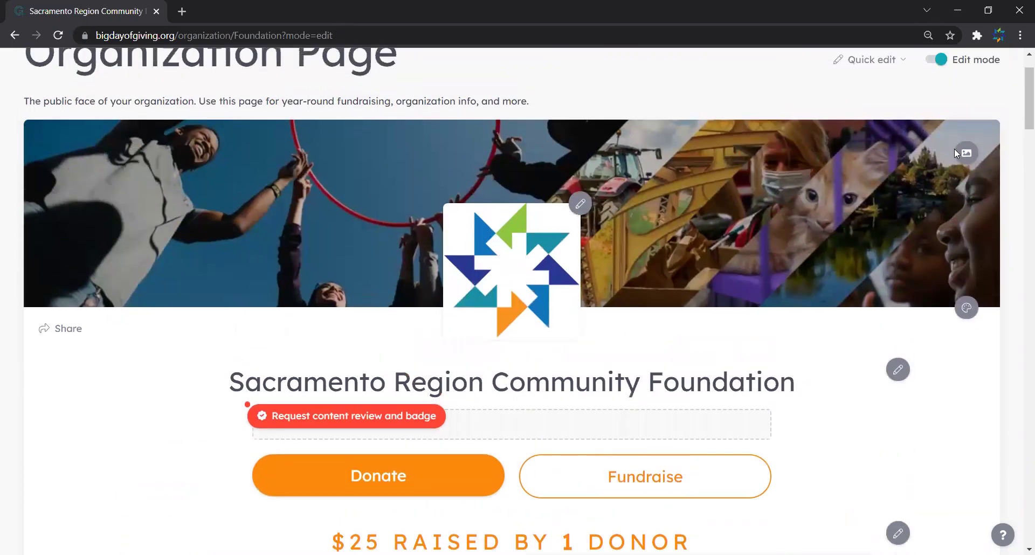
{"action": "left_click", "coordinate": [967, 153]}
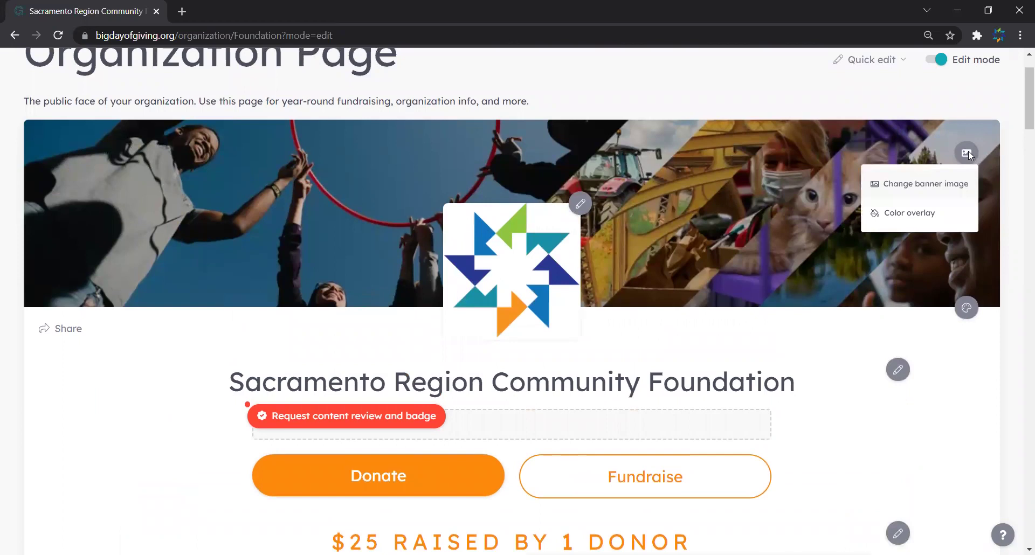
{"action": "left_click", "coordinate": [968, 153]}
Step: Try red color overlays #ce4141, #fd2f2f and #9f0e0e on the banner image, and cancel without saving
{"action": "left_click", "coordinate": [967, 153]}
{"action": "left_click", "coordinate": [922, 216]}
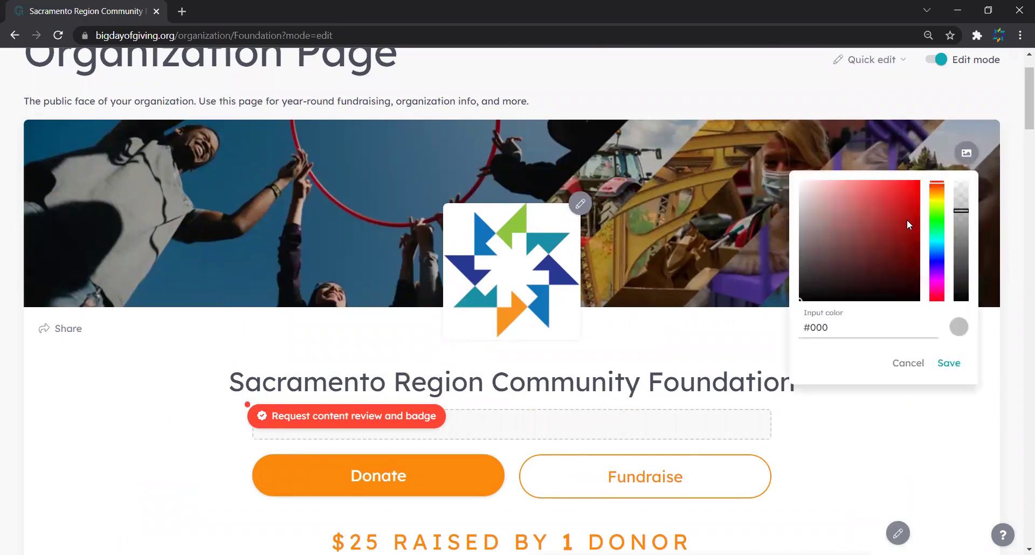
{"action": "left_click", "coordinate": [881, 203]}
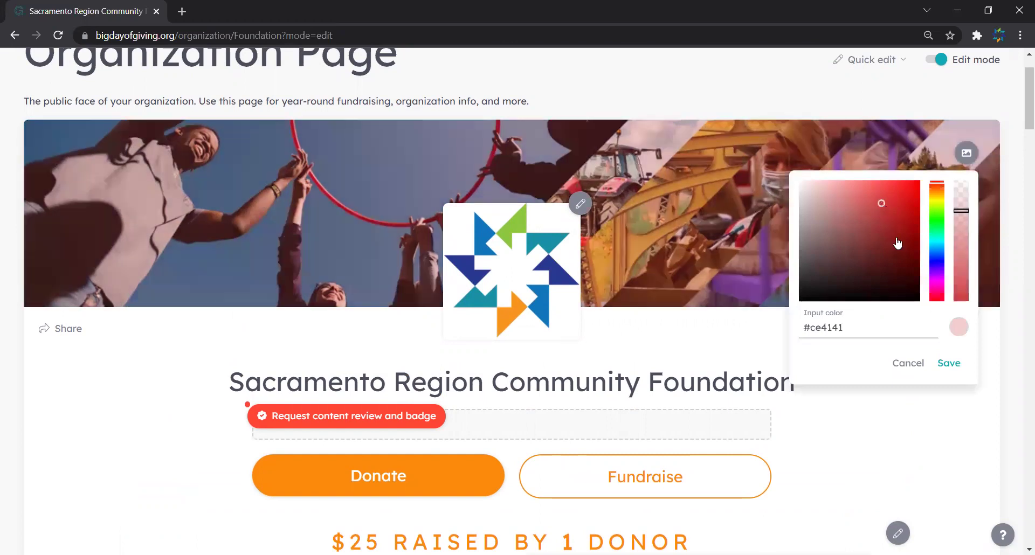
{"action": "mouse_move", "coordinate": [885, 211]}
{"action": "left_mouse_down"}
{"action": "mouse_move", "coordinate": [902, 195]}
{"action": "mouse_move", "coordinate": [897, 181]}
{"action": "left_mouse_up"}
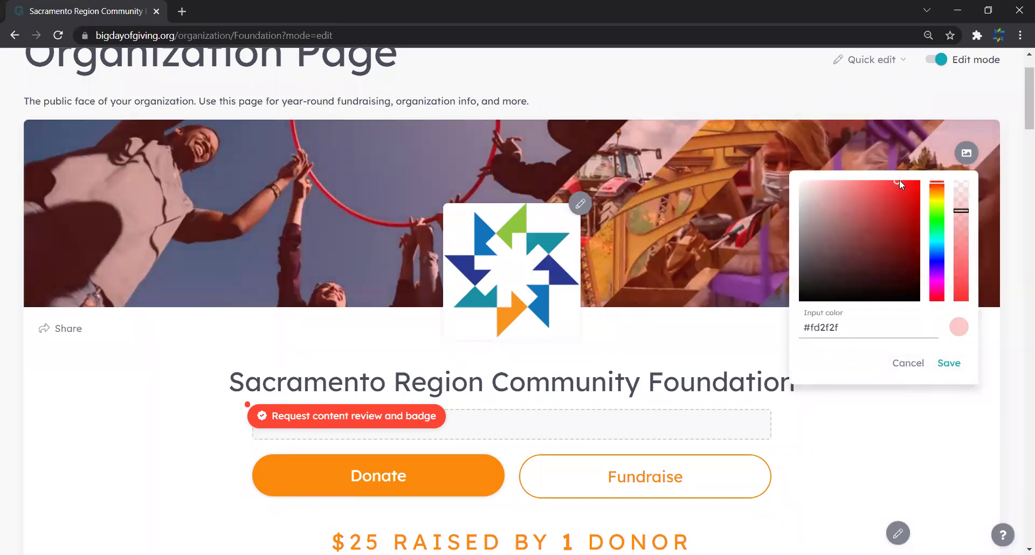
{"action": "mouse_move", "coordinate": [897, 184]}
{"action": "left_mouse_down"}
{"action": "mouse_move", "coordinate": [885, 236]}
{"action": "mouse_move", "coordinate": [909, 227]}
{"action": "left_mouse_up"}
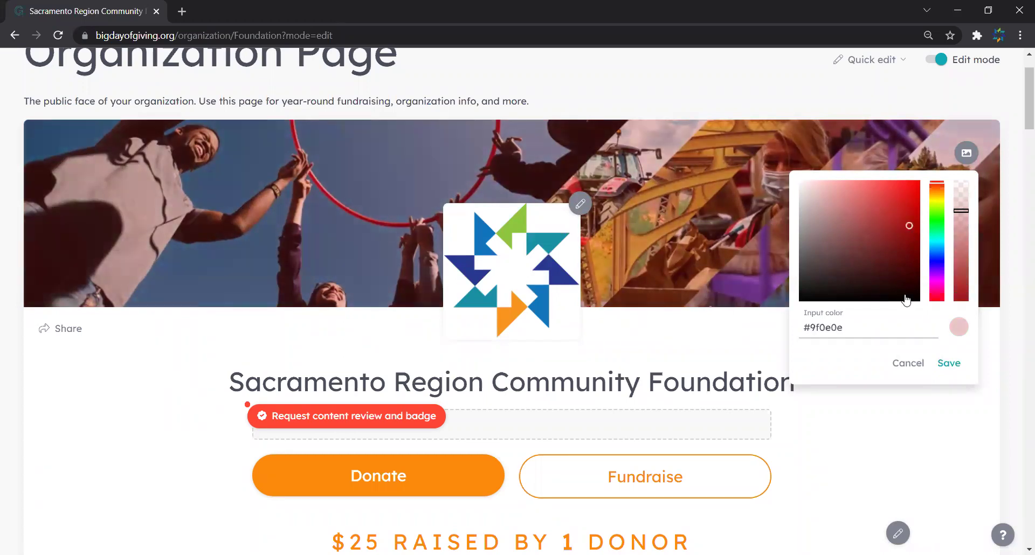
{"action": "left_click", "coordinate": [911, 363]}
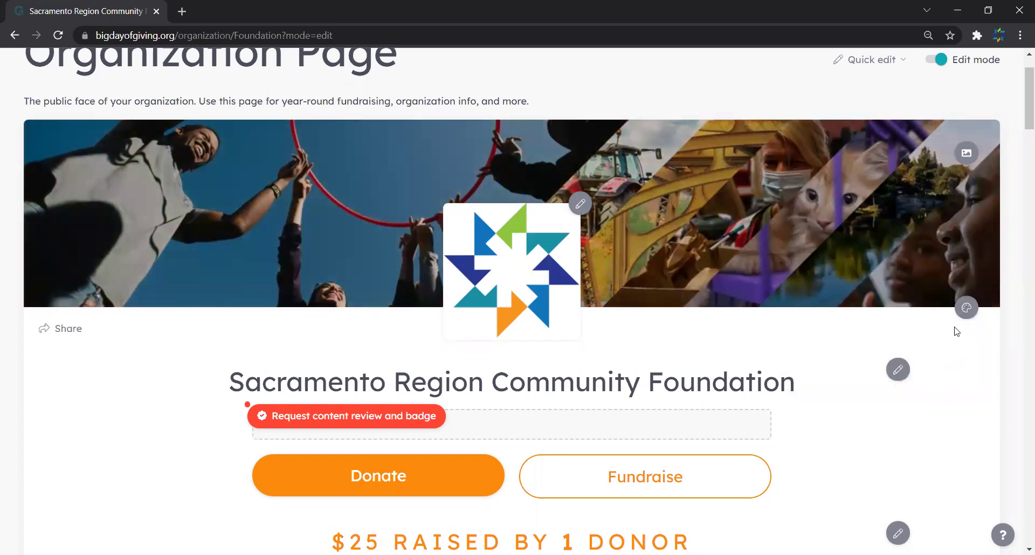
Step: Try green #0ffb19 and red #fb1f0f as the page's accent color, and cancel without saving
{"action": "left_click", "coordinate": [966, 309]}
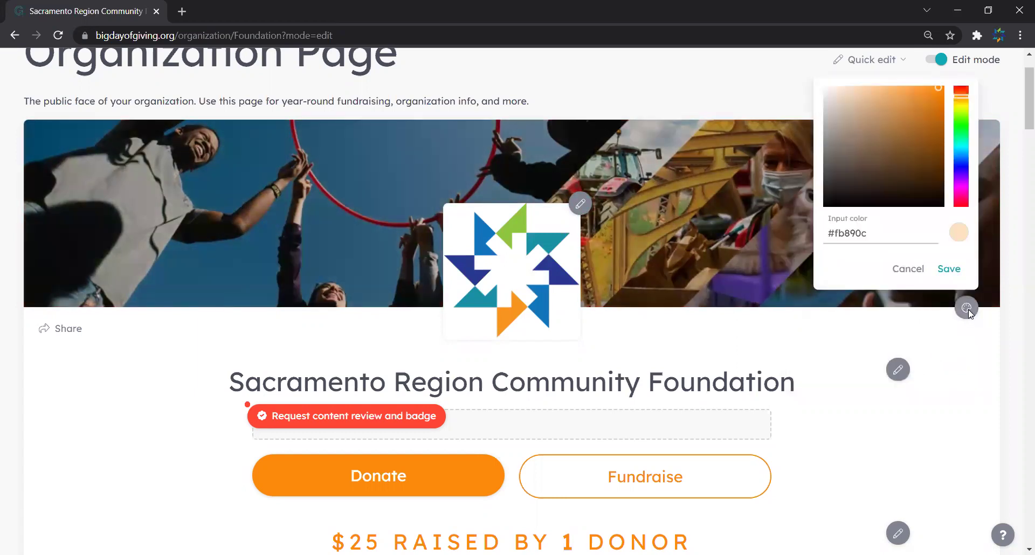
{"action": "left_click_drag", "start_coordinate": [939, 92], "coordinate": [964, 132]}
{"action": "left_click", "coordinate": [963, 97]}
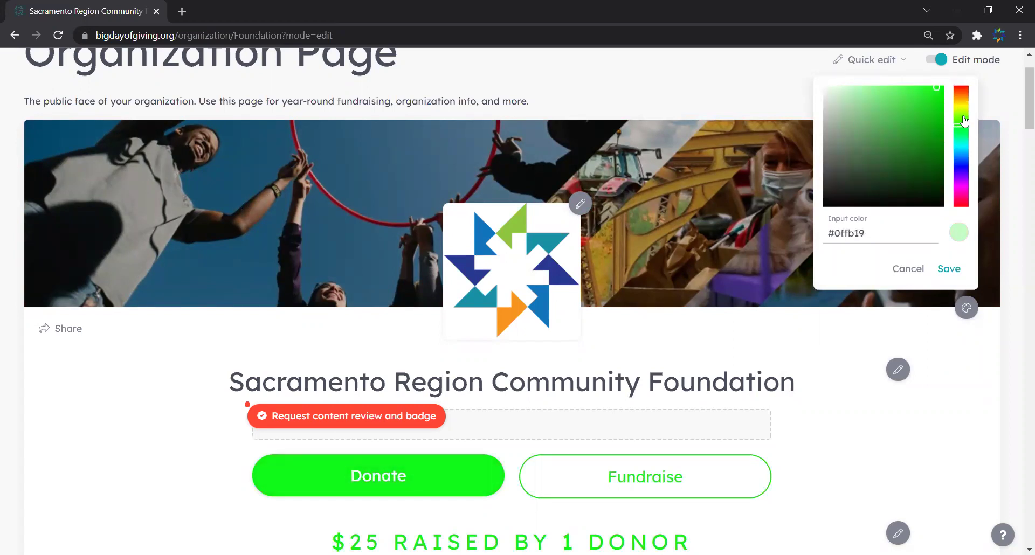
{"action": "left_click", "coordinate": [964, 116]}
{"action": "left_click_drag", "start_coordinate": [964, 116], "coordinate": [964, 87]}
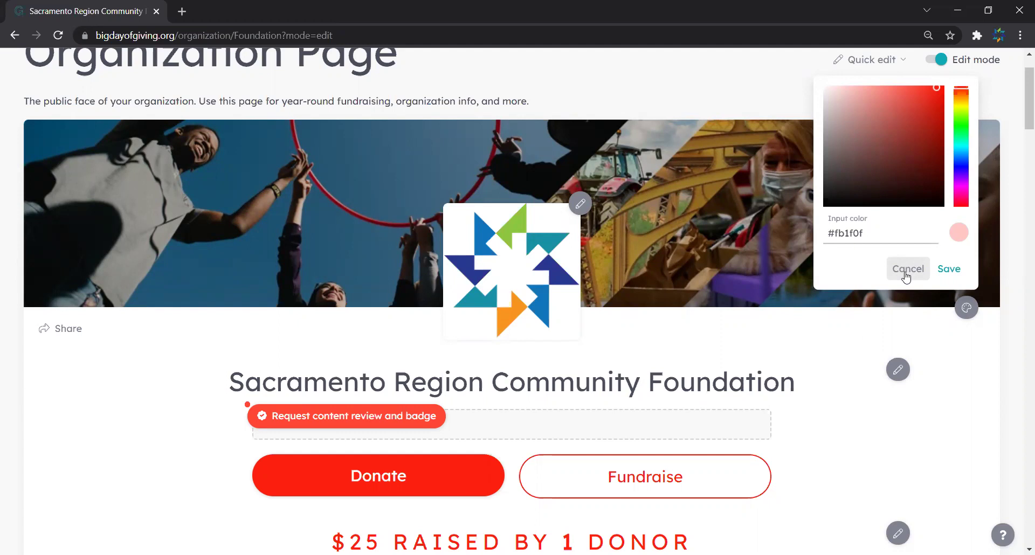
{"action": "left_click", "coordinate": [906, 275]}
Step: Try toggling Amount raised and Include offline donations and calculating over all time in the fundraising stats, restoring each original setting
{"action": "scroll", "coordinate": [929, 398], "scroll_direction": "down", "scroll_amount": 2}
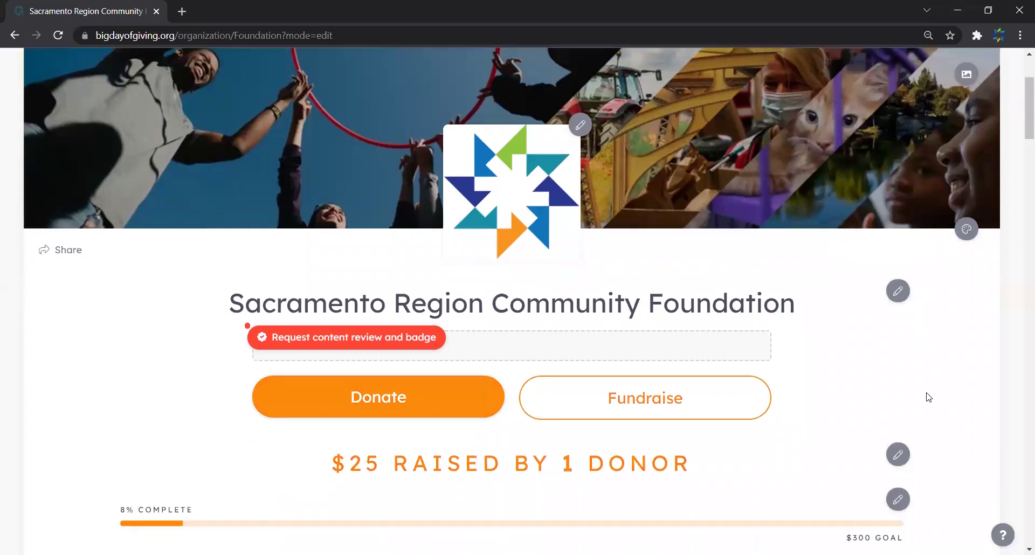
{"action": "scroll", "coordinate": [929, 398], "scroll_direction": "down", "scroll_amount": 3}
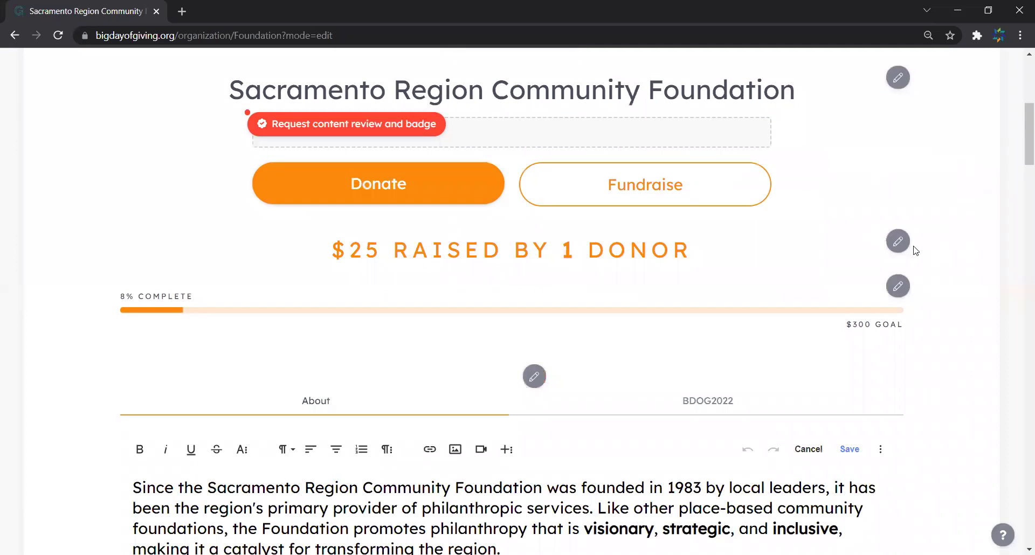
{"action": "left_click", "coordinate": [900, 242]}
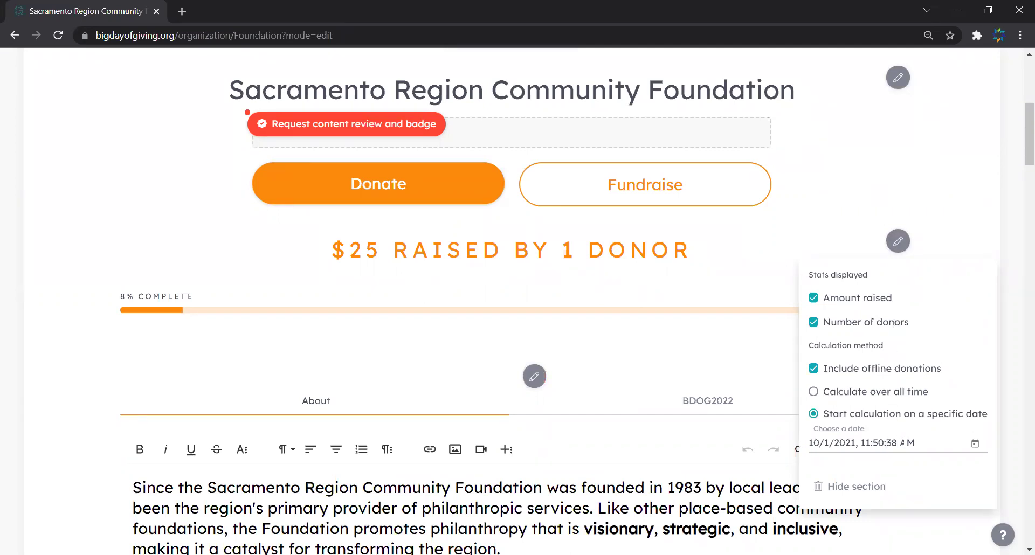
{"action": "left_click", "coordinate": [814, 298]}
{"action": "left_click", "coordinate": [814, 298]}
{"action": "left_click", "coordinate": [814, 372]}
{"action": "left_click", "coordinate": [814, 372]}
{"action": "left_click", "coordinate": [815, 393]}
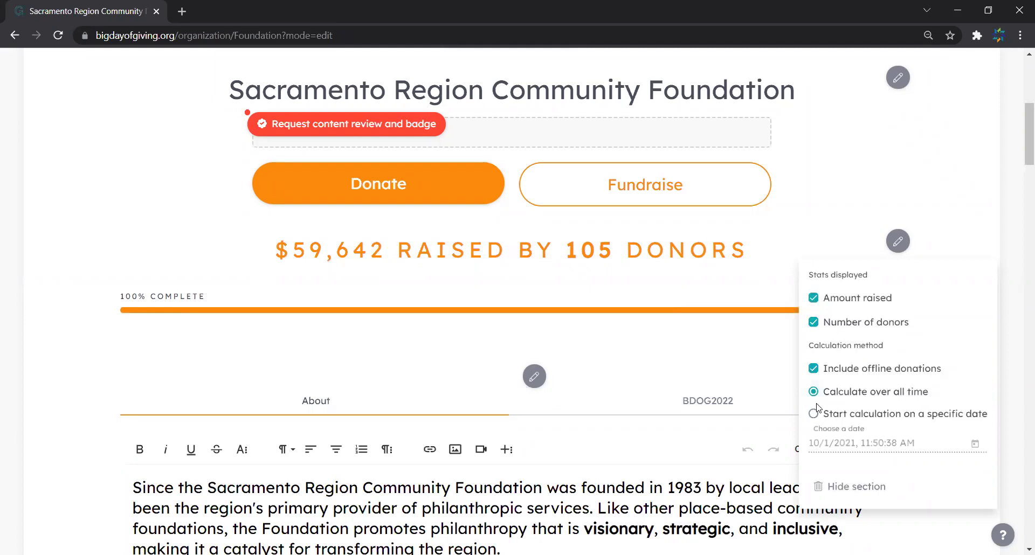
{"action": "left_click", "coordinate": [815, 414]}
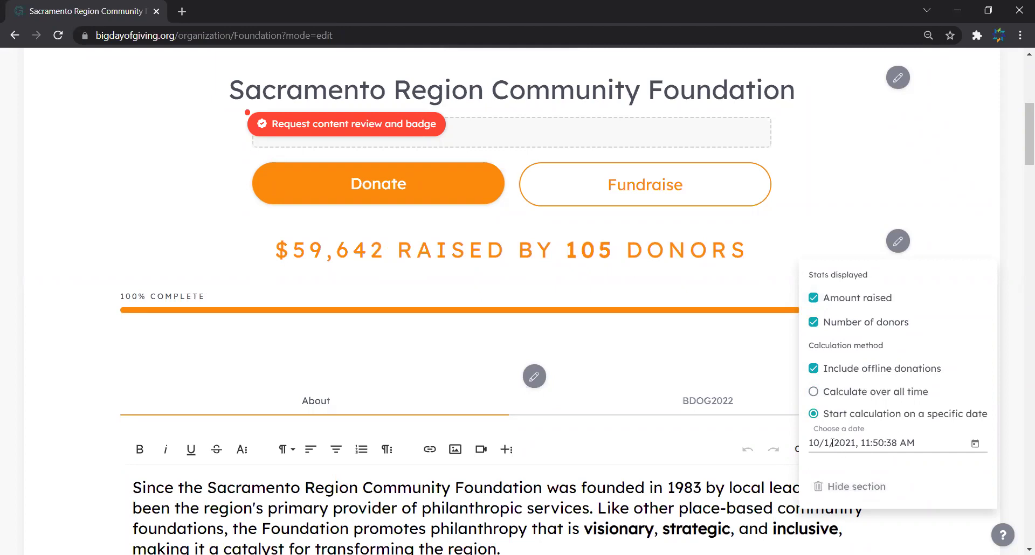
Step: Try hiding the fundraising stats section, view the goal bar's options, and restore the stats section
{"action": "left_click", "coordinate": [825, 488]}
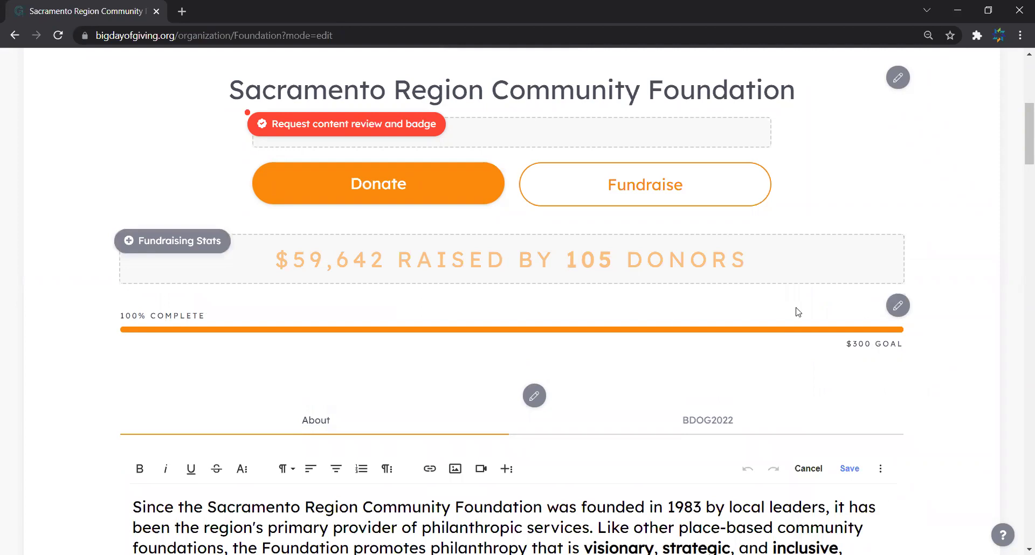
{"action": "left_click", "coordinate": [899, 307]}
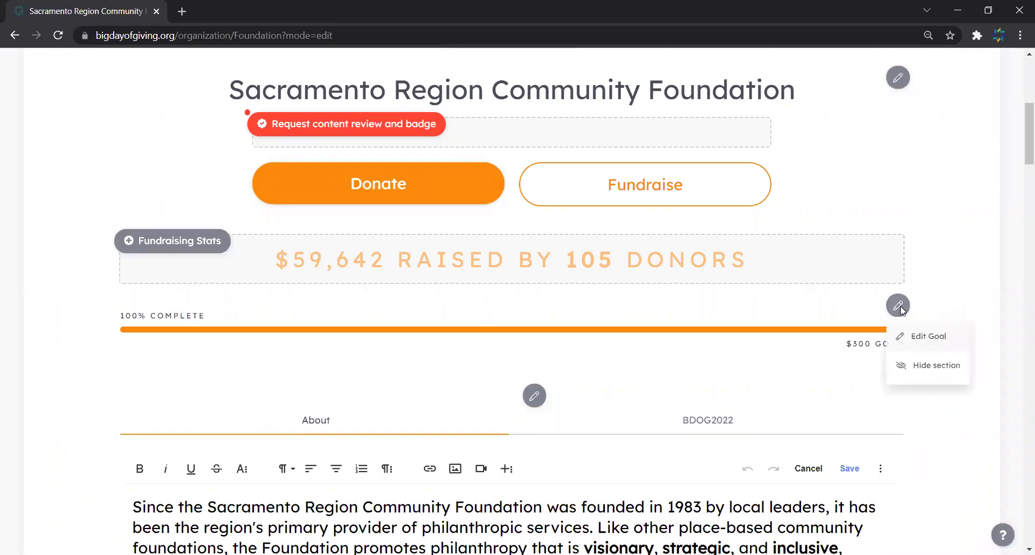
{"action": "left_click", "coordinate": [900, 311]}
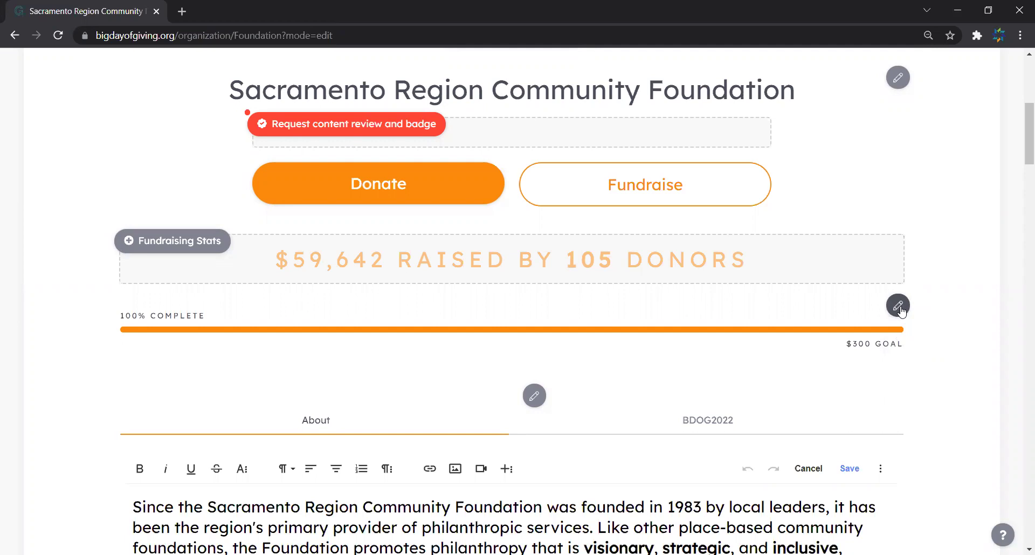
{"action": "left_click", "coordinate": [182, 249]}
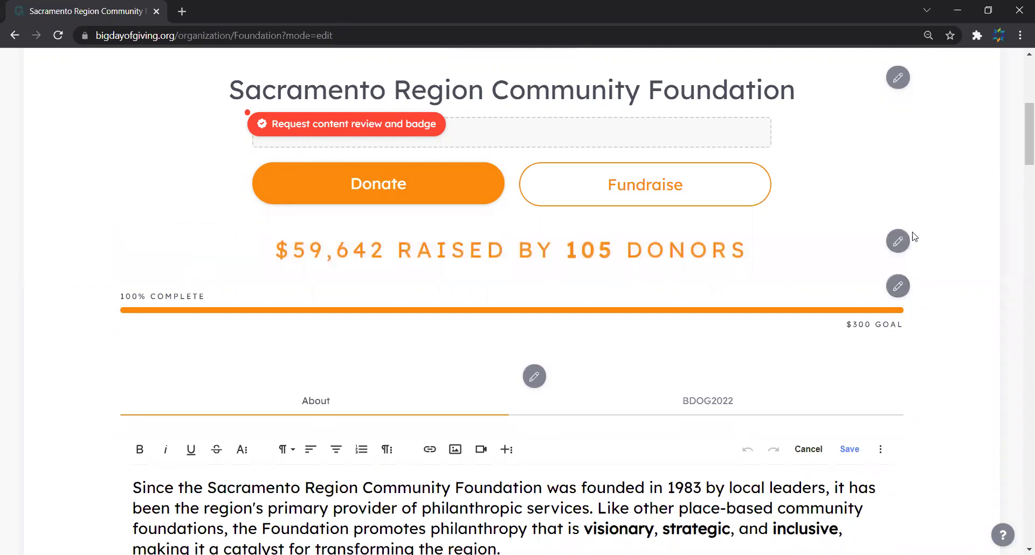
Step: Hide the fundraising stats section on the Organization Page
{"action": "left_click", "coordinate": [898, 243]}
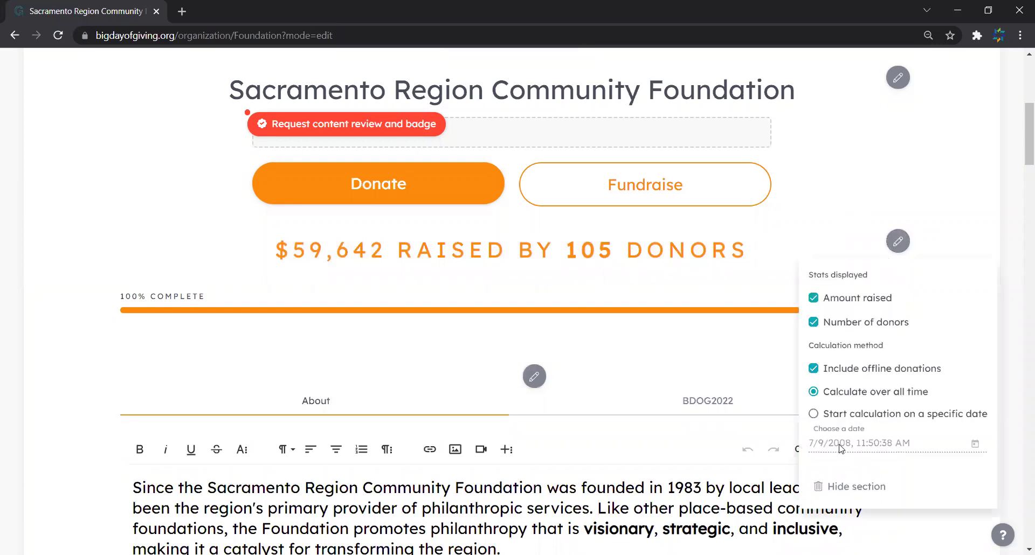
{"action": "left_click", "coordinate": [864, 488]}
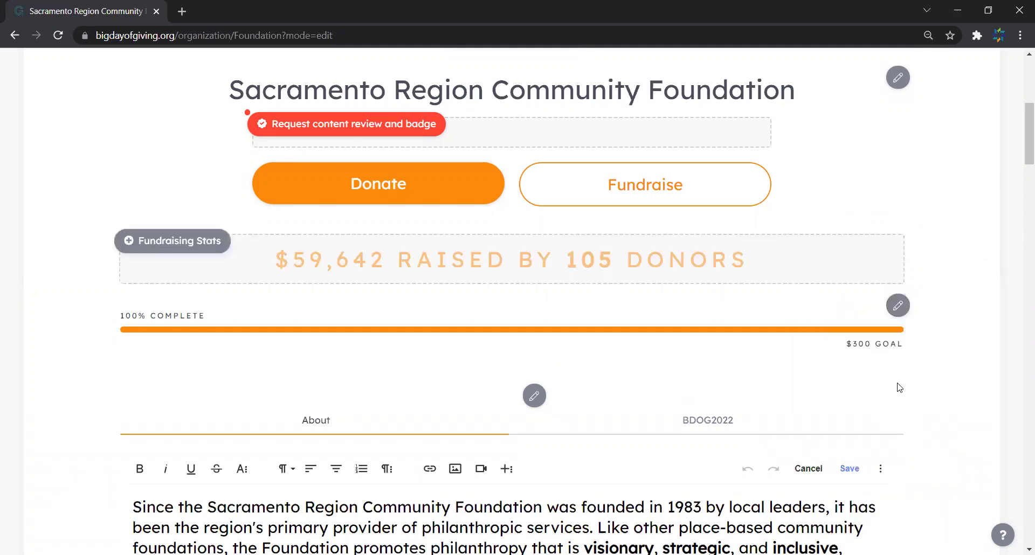
Step: Save the fundraising goal as $300 and hide the goal bar section
{"action": "left_click", "coordinate": [903, 314]}
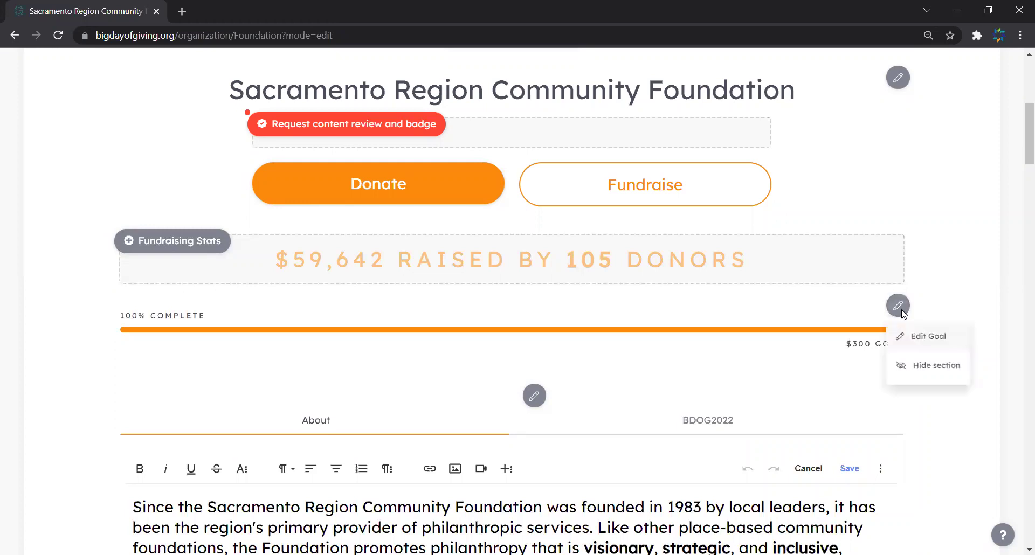
{"action": "left_click", "coordinate": [920, 338]}
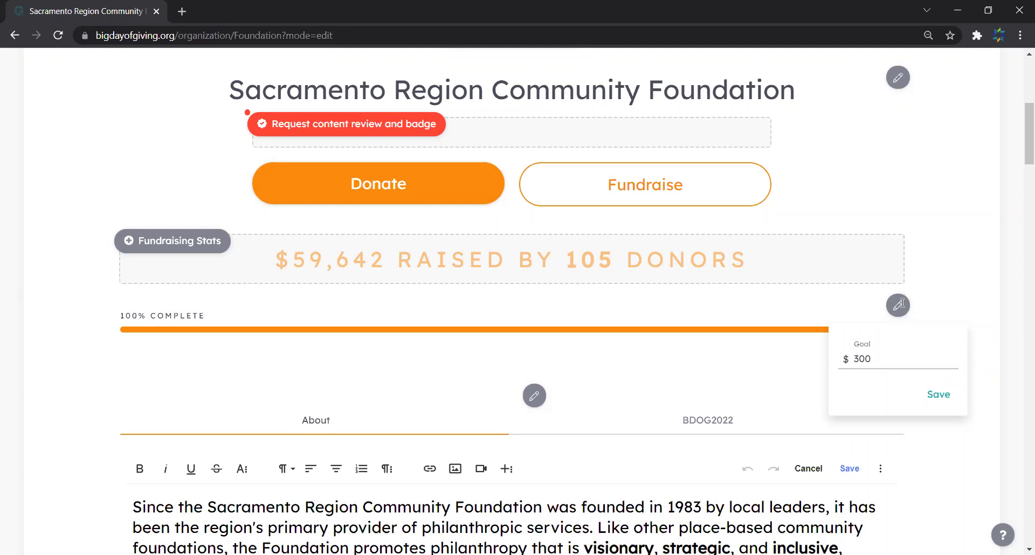
{"action": "left_click", "coordinate": [946, 399]}
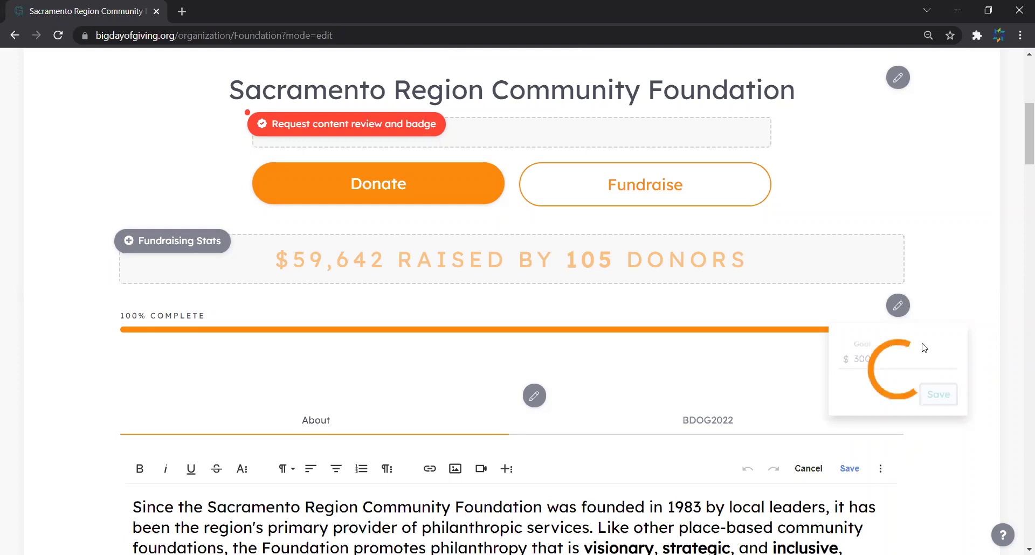
{"action": "mouse_move", "coordinate": [899, 313]}
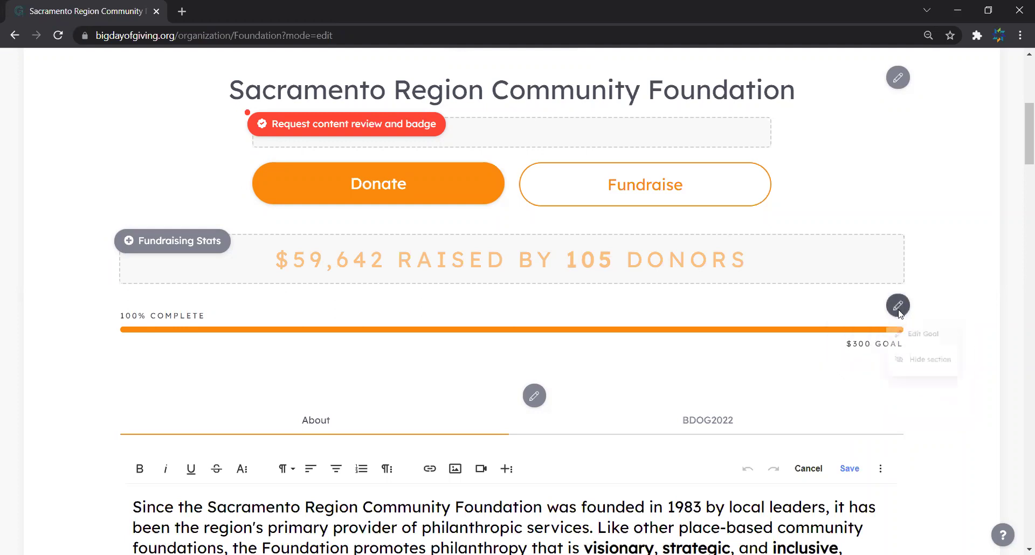
{"action": "left_click", "coordinate": [918, 363]}
Step: Examine the About text editor's extra text formatting, heading formats and paragraph style options
{"action": "scroll", "coordinate": [919, 367], "scroll_direction": "down", "scroll_amount": 6}
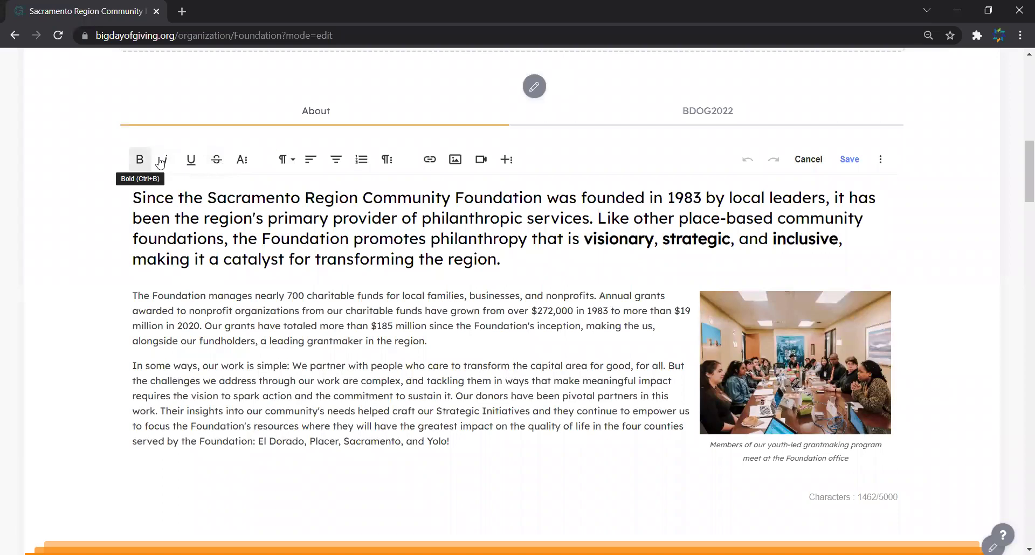
{"action": "left_click", "coordinate": [243, 164]}
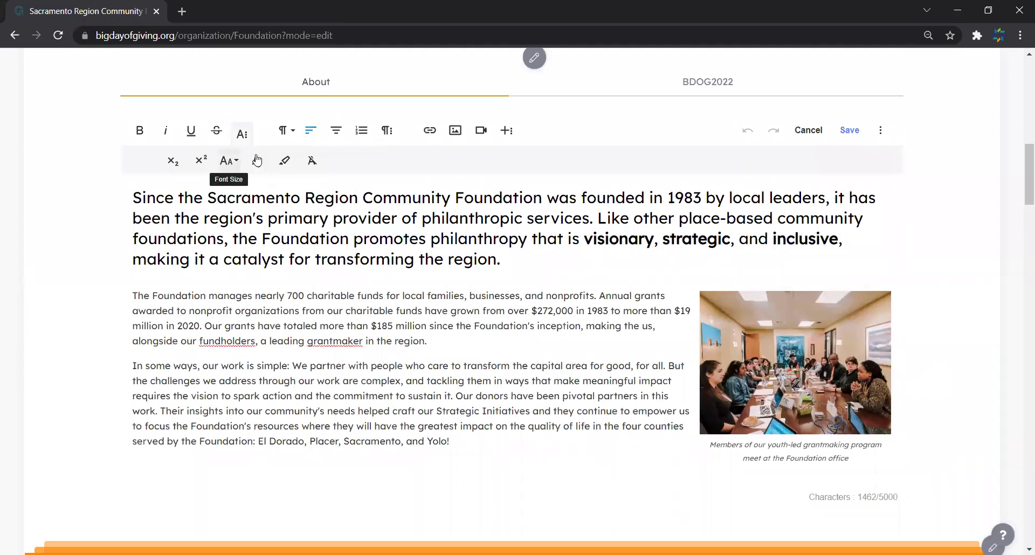
{"action": "left_click", "coordinate": [279, 133]}
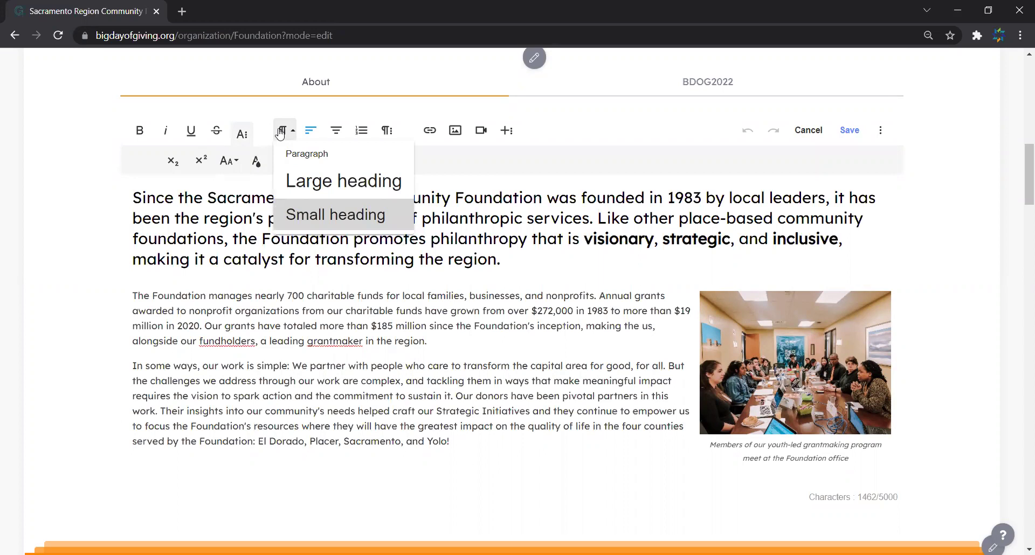
{"action": "left_click", "coordinate": [279, 132]}
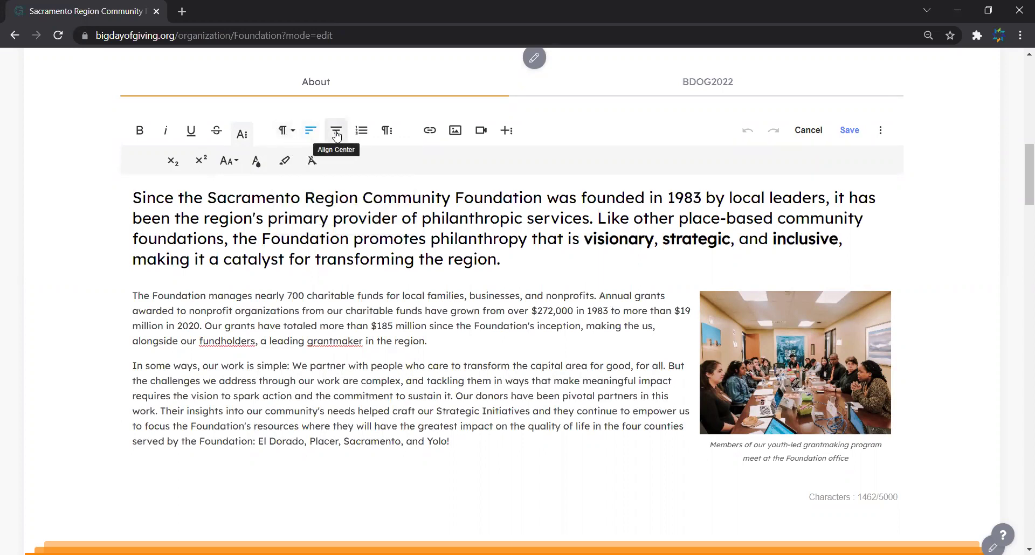
{"action": "left_click", "coordinate": [386, 133]}
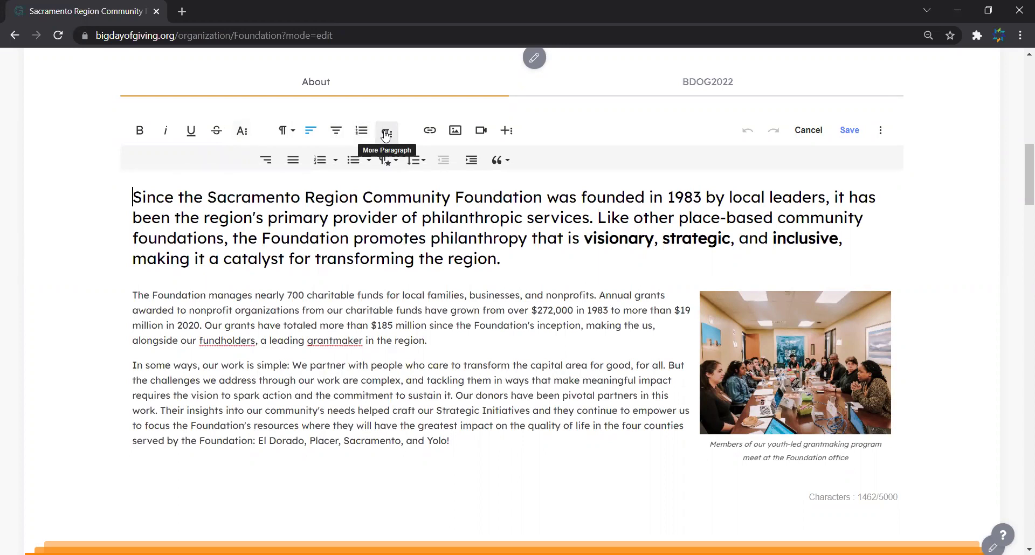
{"action": "left_click", "coordinate": [392, 165]}
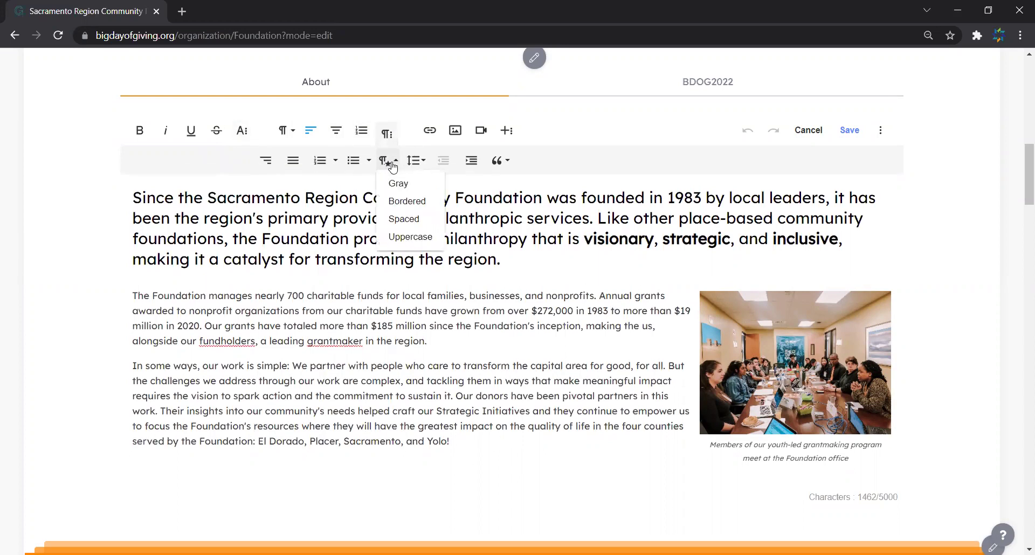
{"action": "left_click", "coordinate": [392, 165]}
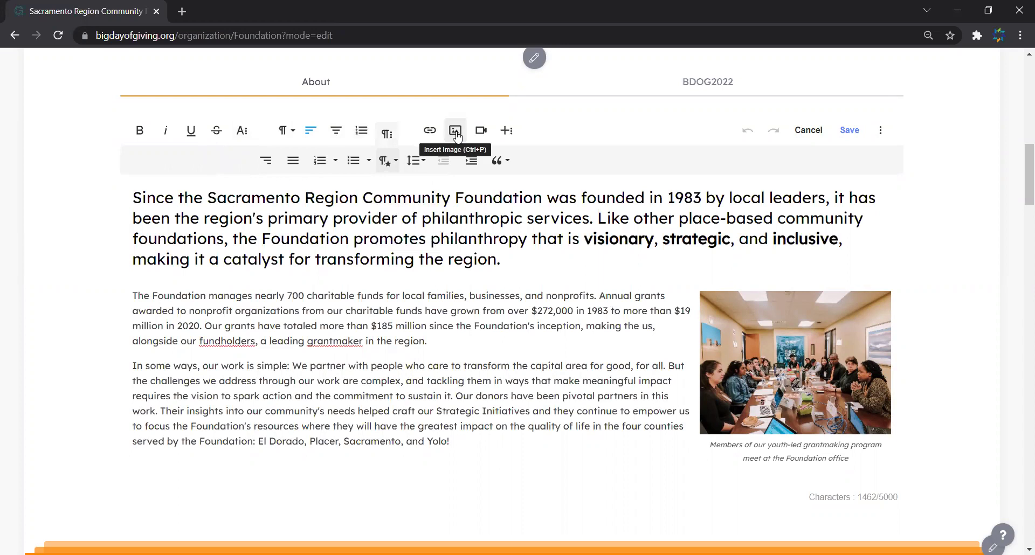
Step: View the About text editor's image upload, video URL and additional rich content options
{"action": "left_click", "coordinate": [456, 133]}
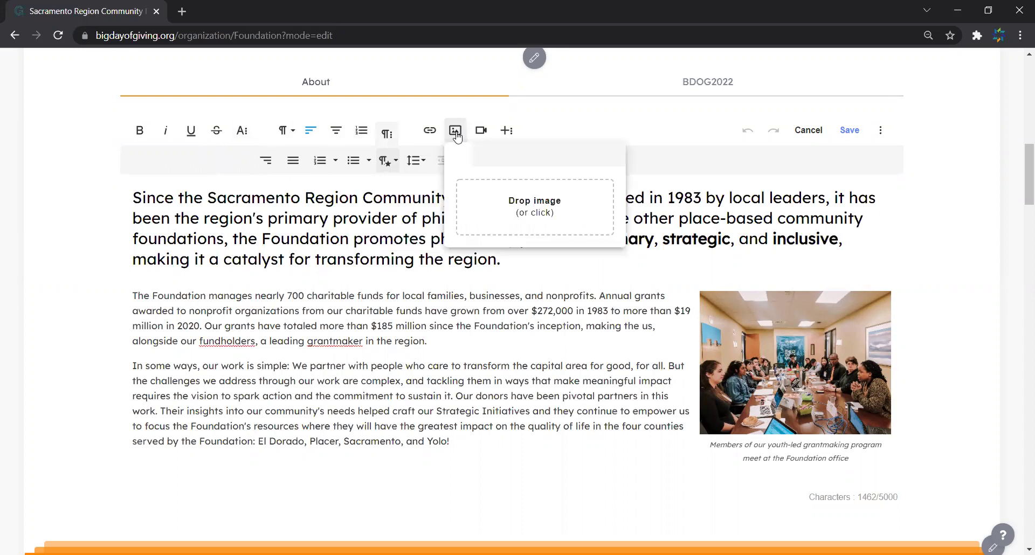
{"action": "left_click", "coordinate": [479, 132]}
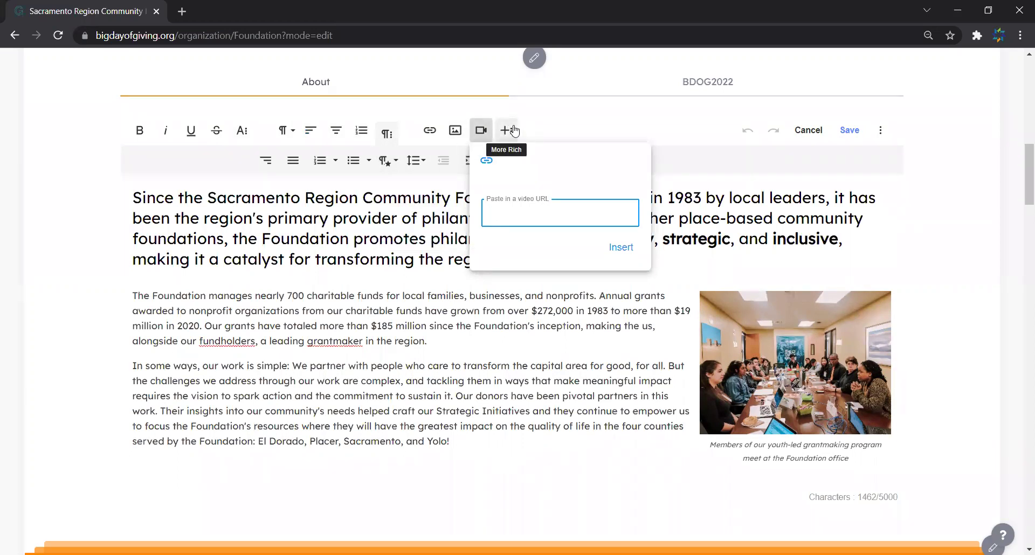
{"action": "left_click", "coordinate": [386, 133]}
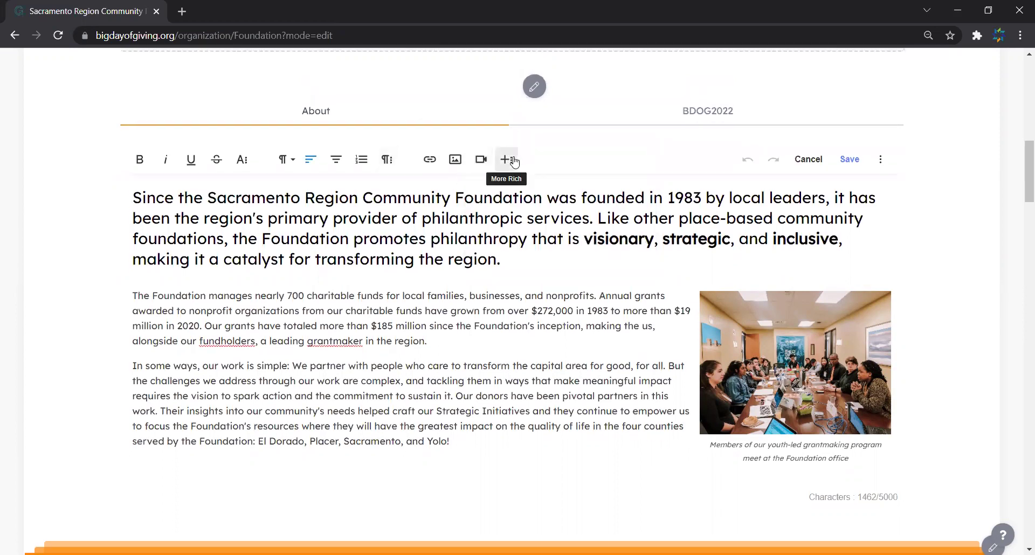
{"action": "left_click", "coordinate": [512, 160]}
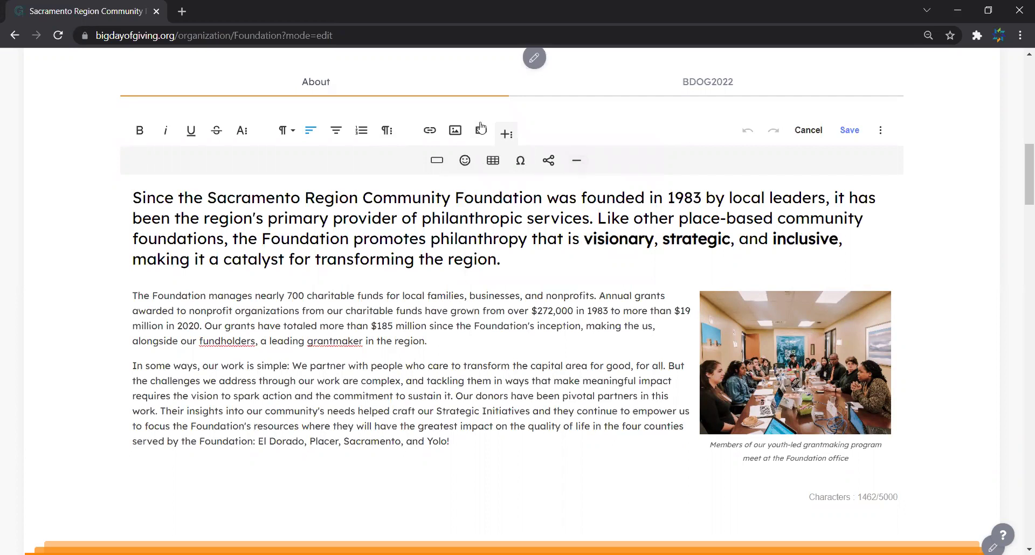
{"action": "left_click", "coordinate": [506, 133]}
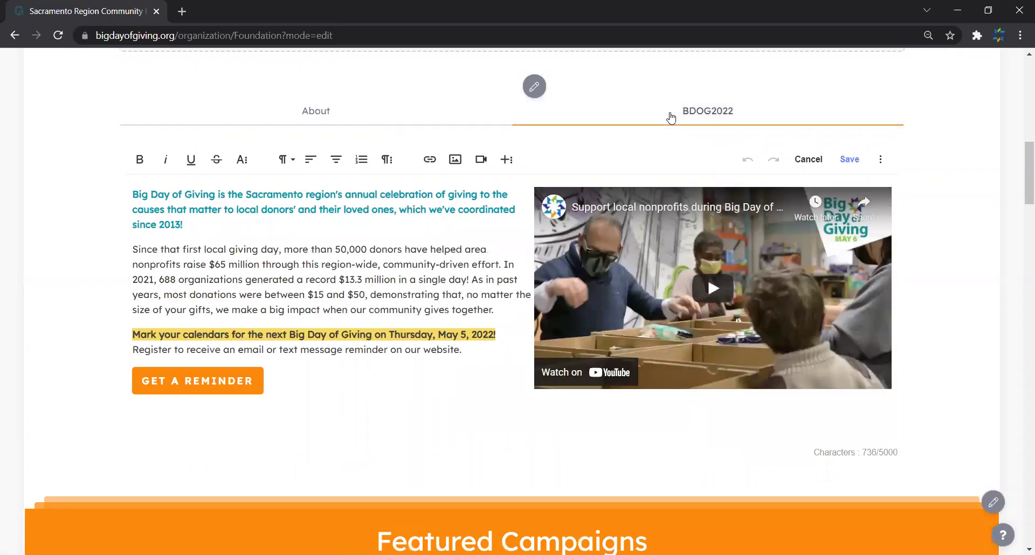
Step: View the BDOG2022 tab's rename and remove options and its editor's rich content and text formatting tools
{"action": "left_click", "coordinate": [533, 87]}
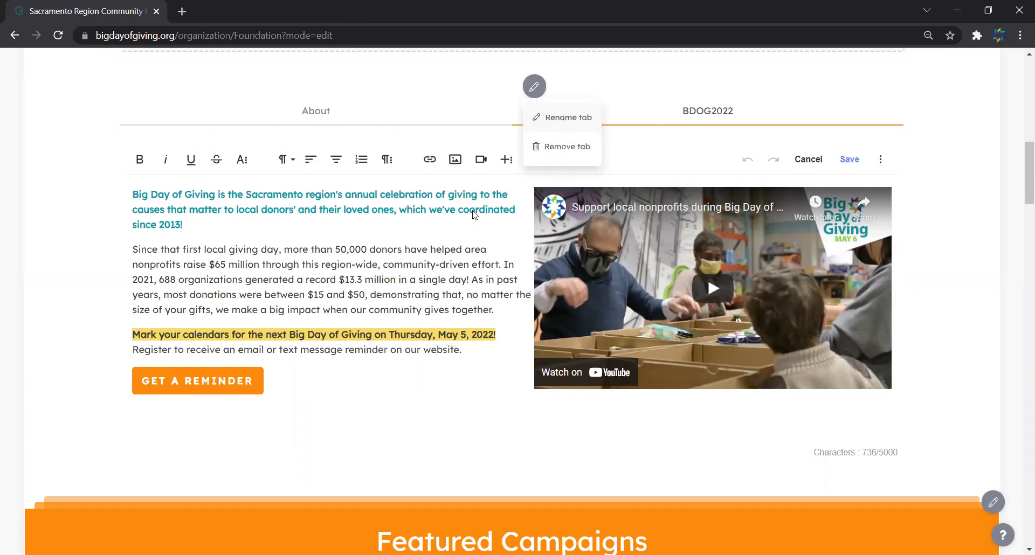
{"action": "left_click", "coordinate": [470, 265]}
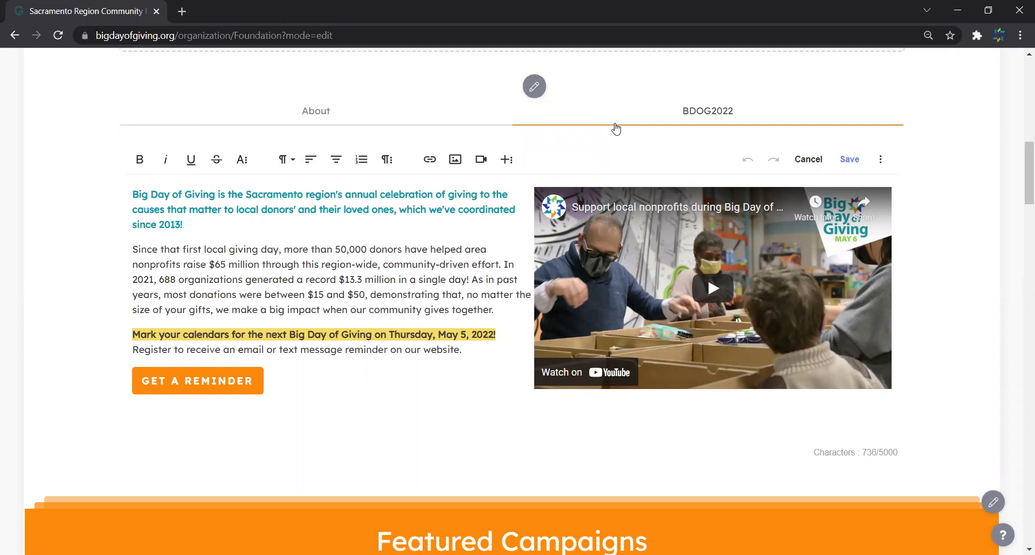
{"action": "left_click", "coordinate": [436, 303]}
{"action": "left_click", "coordinate": [506, 159]}
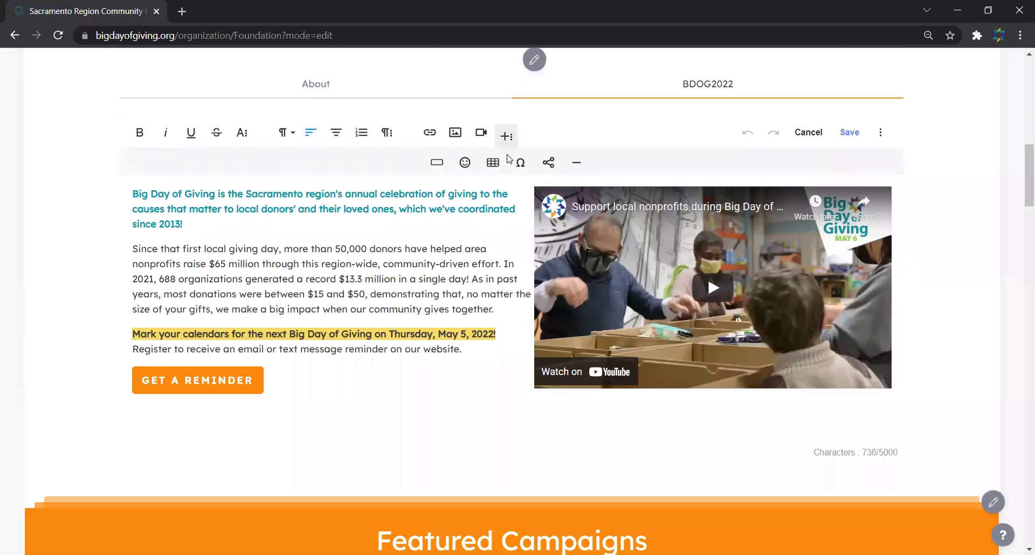
{"action": "left_click", "coordinate": [249, 135]}
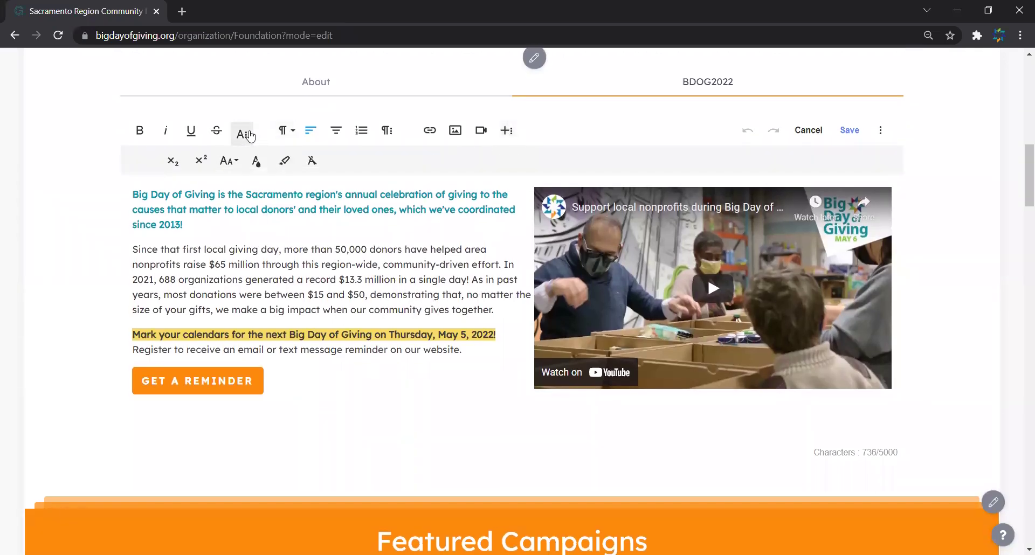
{"action": "left_click", "coordinate": [250, 134]}
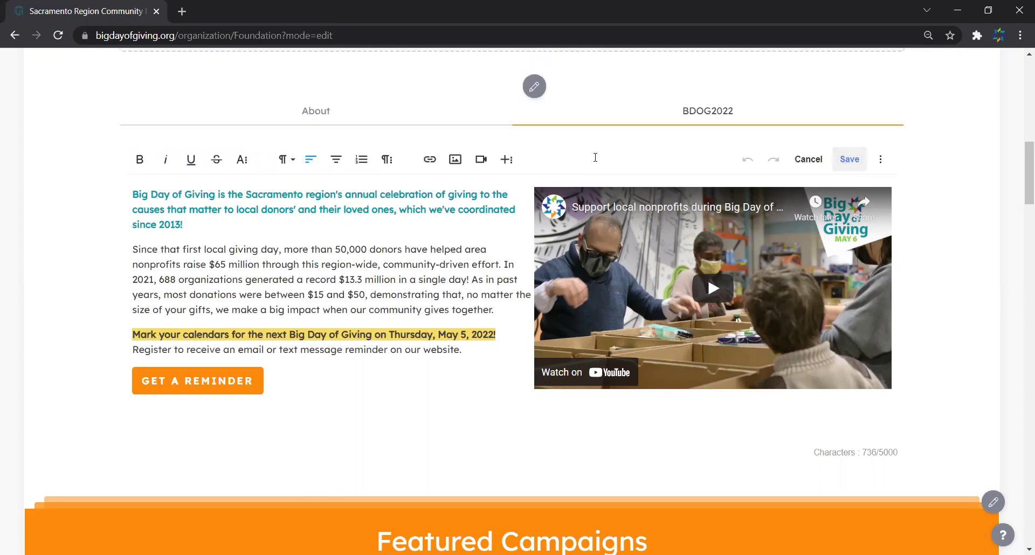
Step: Return to the About tab's content and look over the Featured Campaigns section below it
{"action": "left_click", "coordinate": [391, 105]}
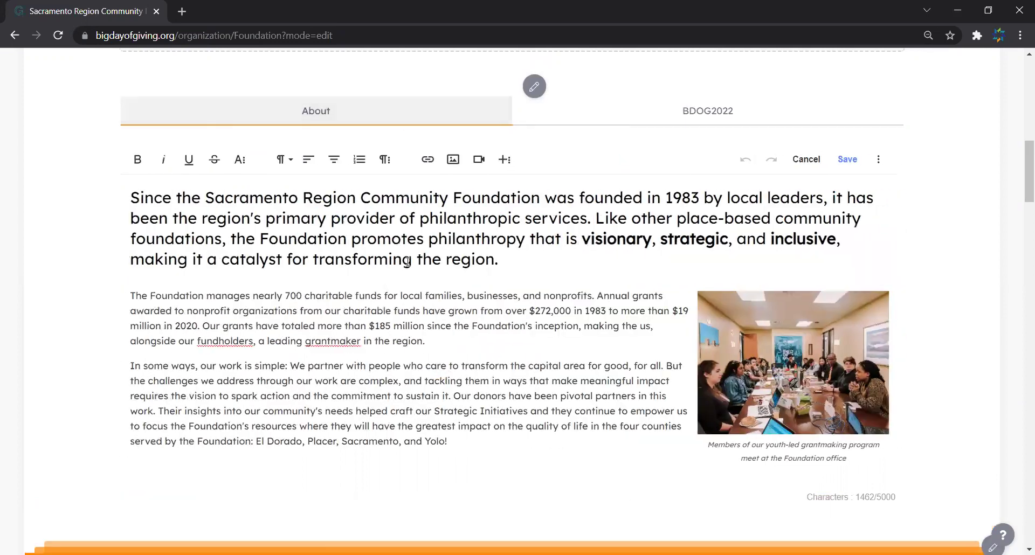
{"action": "scroll", "coordinate": [408, 262], "scroll_direction": "down", "scroll_amount": 4}
{"action": "scroll", "coordinate": [407, 262], "scroll_direction": "down", "scroll_amount": 4}
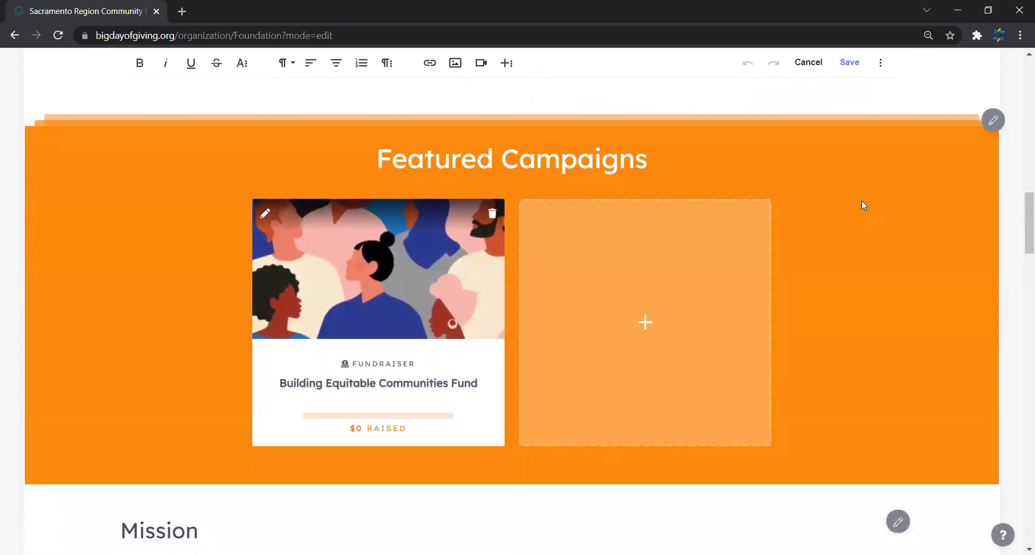
{"action": "scroll", "coordinate": [861, 206], "scroll_direction": "down", "scroll_amount": 3}
{"action": "scroll", "coordinate": [861, 206], "scroll_direction": "up", "scroll_amount": 4}
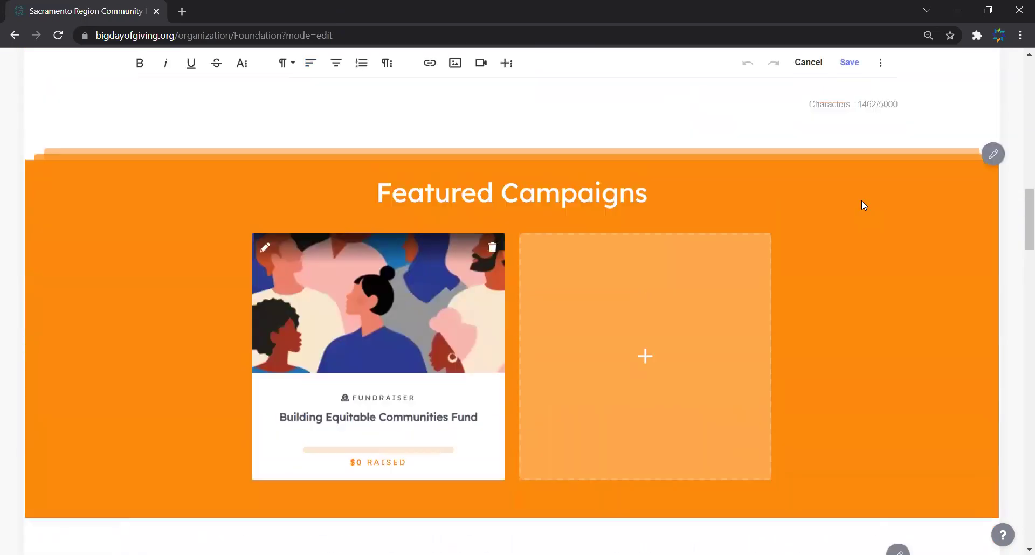
{"action": "scroll", "coordinate": [862, 205], "scroll_direction": "down", "scroll_amount": 1}
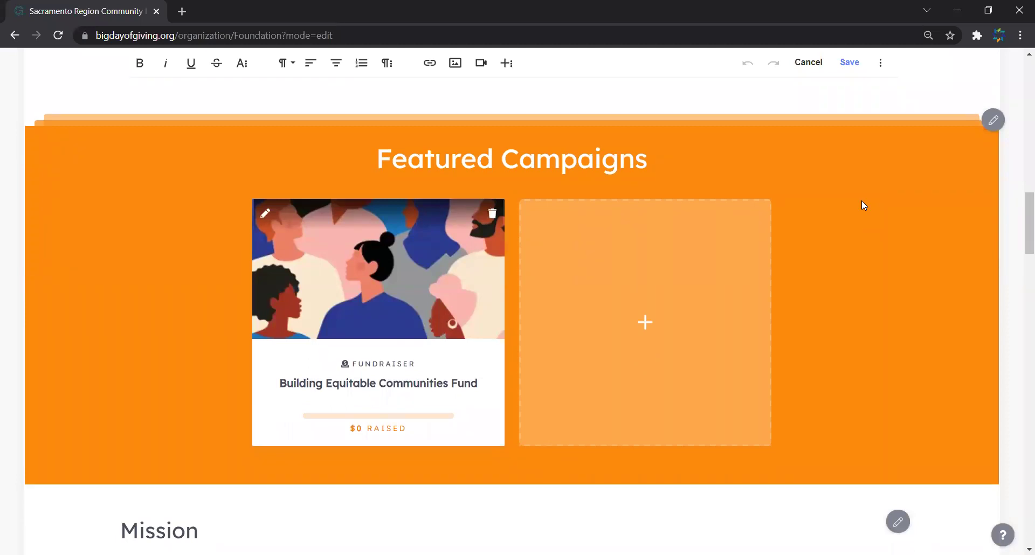
{"action": "scroll", "coordinate": [862, 201], "scroll_direction": "up", "scroll_amount": 5}
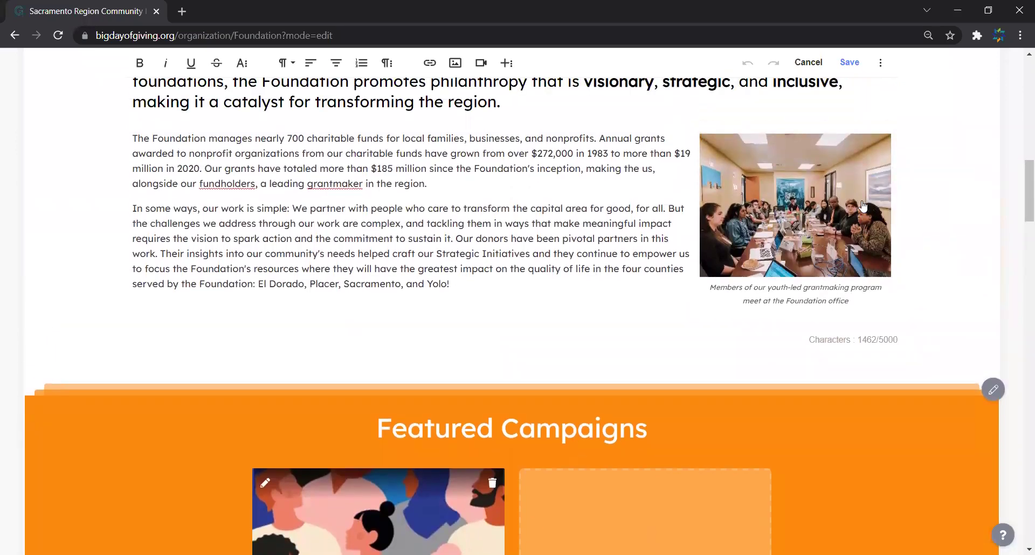
{"action": "scroll", "coordinate": [863, 206], "scroll_direction": "down", "scroll_amount": 5}
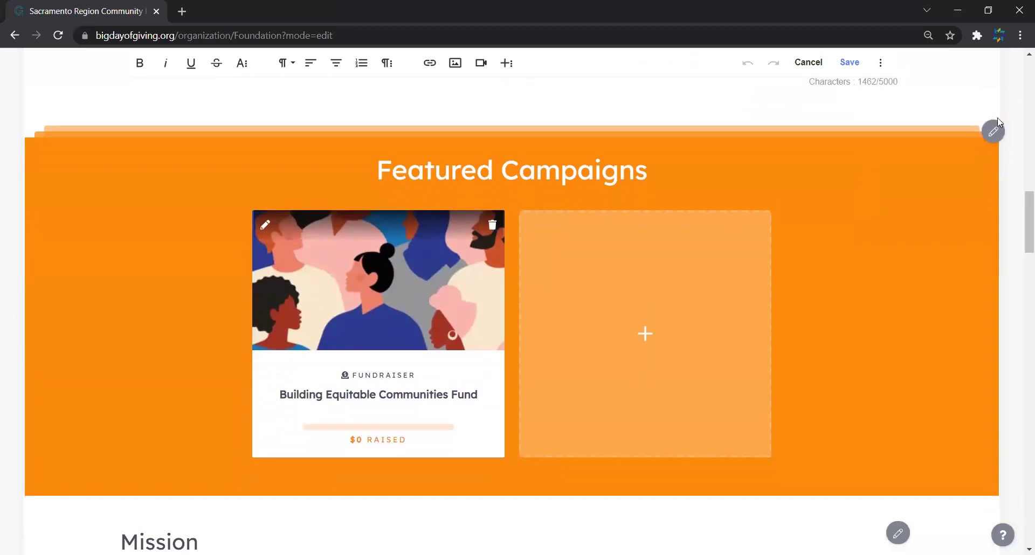
Step: Look over the Needs section, the campaigns supporting this organization and the start of the media gallery
{"action": "scroll", "coordinate": [992, 135], "scroll_direction": "down", "scroll_amount": 12}
{"action": "scroll", "coordinate": [995, 140], "scroll_direction": "down", "scroll_amount": 2}
{"action": "scroll", "coordinate": [994, 139], "scroll_direction": "up", "scroll_amount": 4}
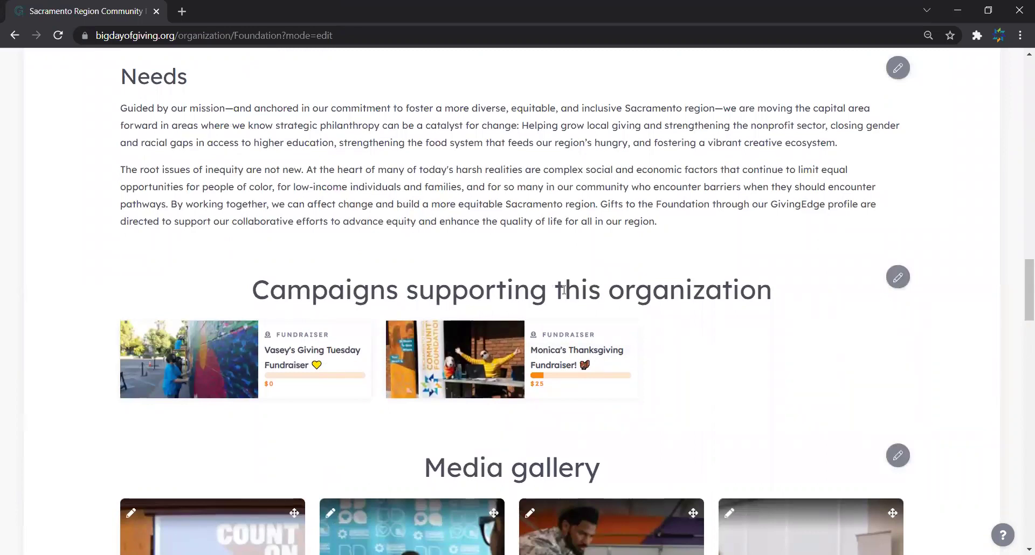
{"action": "scroll", "coordinate": [810, 199], "scroll_direction": "up", "scroll_amount": 6}
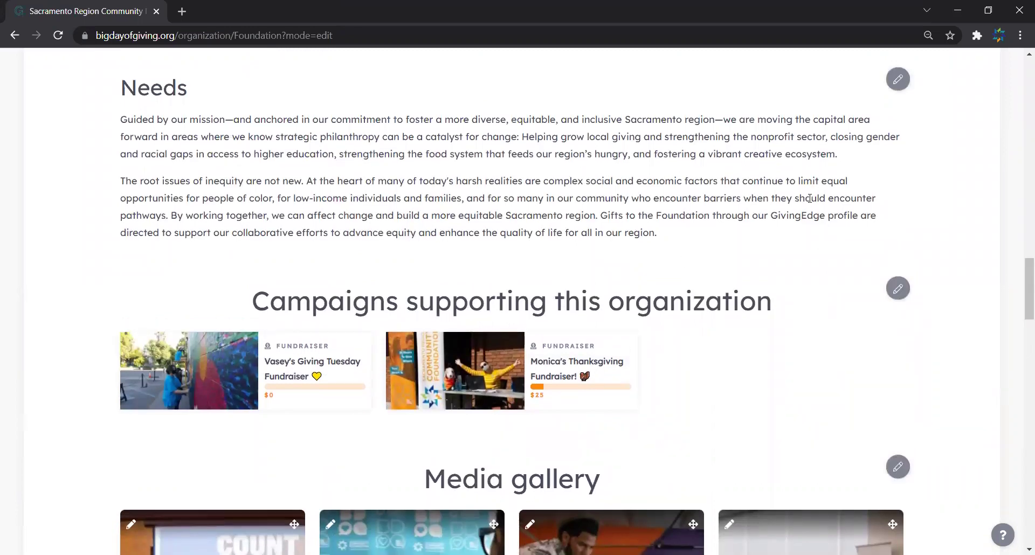
Step: View the dialog for featuring a fundraising effort in the empty Featured Campaigns slot, leaving it without adding anything
{"action": "scroll", "coordinate": [810, 198], "scroll_direction": "up", "scroll_amount": 5}
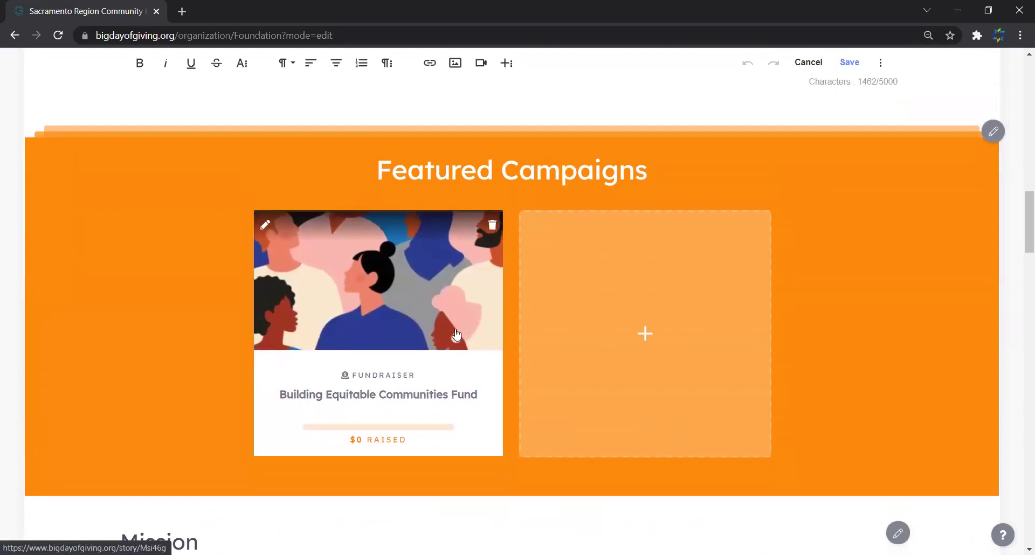
{"action": "left_click", "coordinate": [624, 346]}
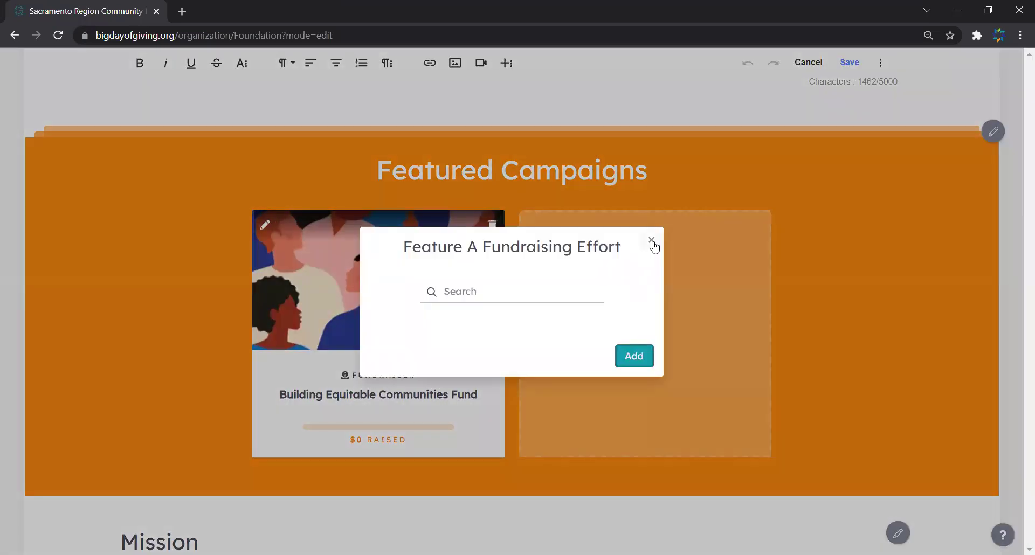
{"action": "left_click", "coordinate": [653, 242]}
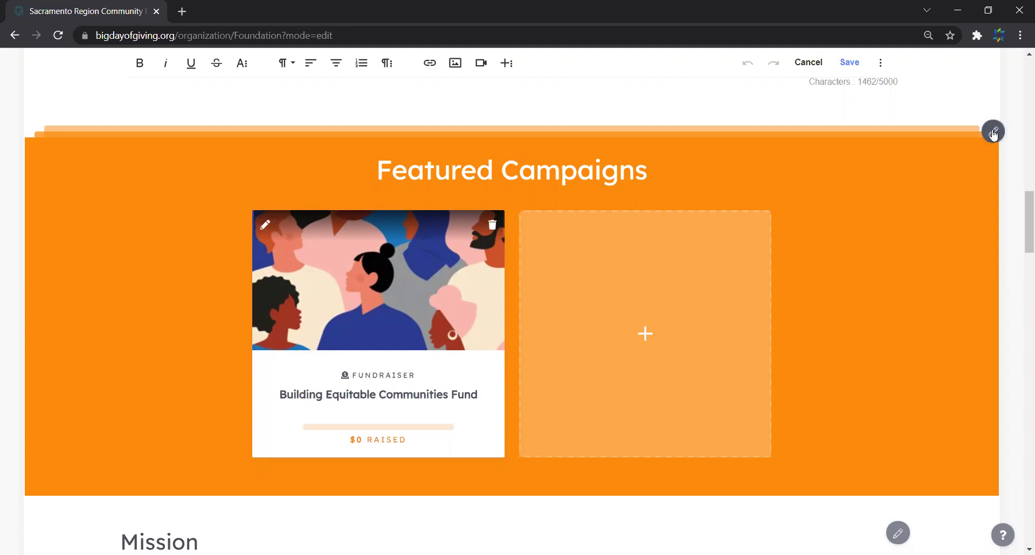
Step: Search for "m" among the fundraising efforts and add the Thanksgiving fundraiser to the Featured Campaigns section
{"action": "left_click", "coordinate": [701, 310]}
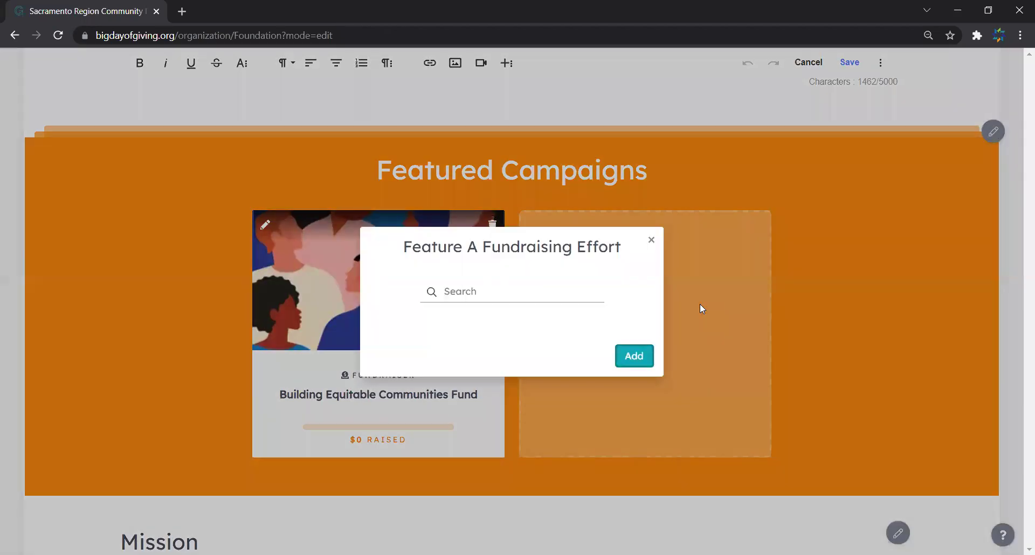
{"action": "left_click", "coordinate": [517, 297]}
{"action": "type", "text": "m"}
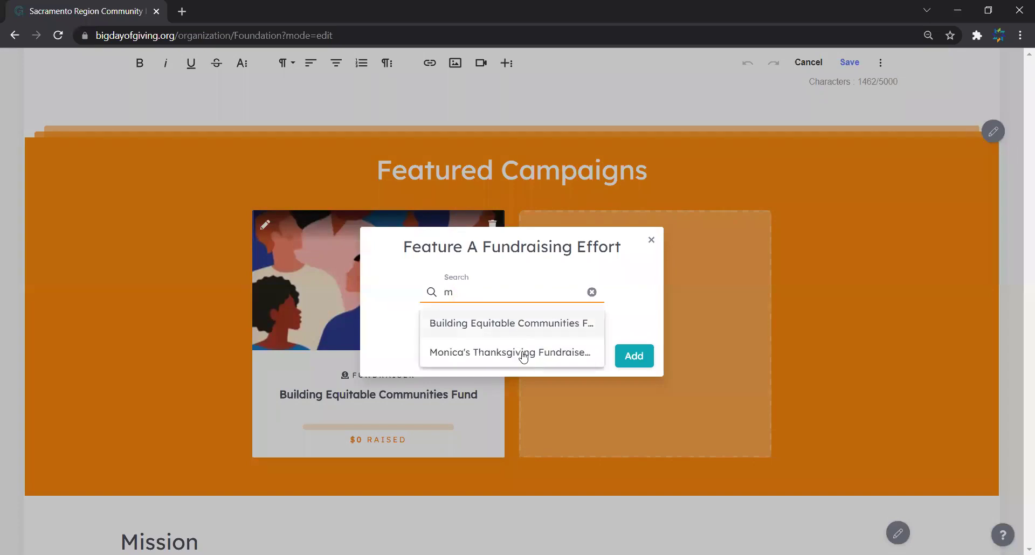
{"action": "left_click", "coordinate": [527, 355]}
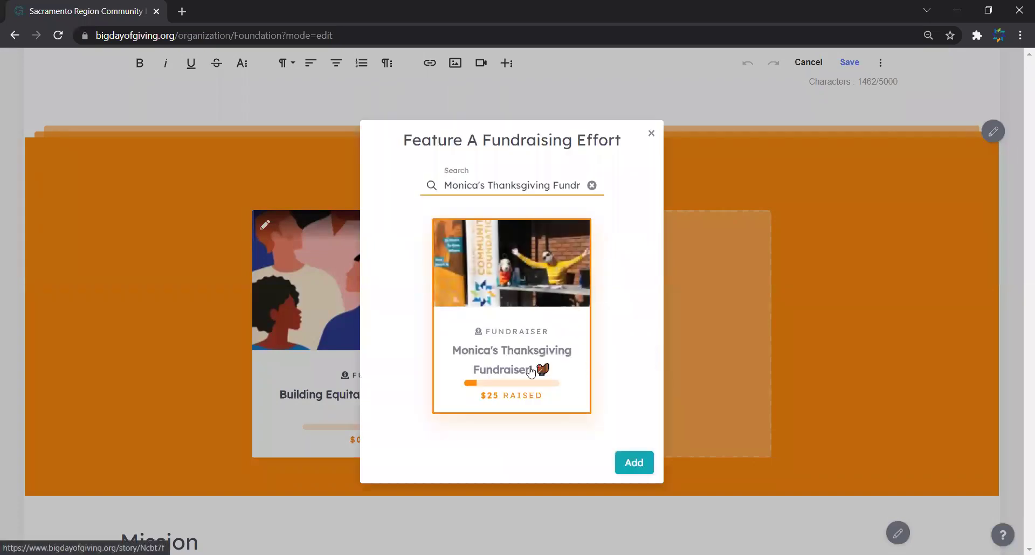
{"action": "left_click", "coordinate": [628, 458]}
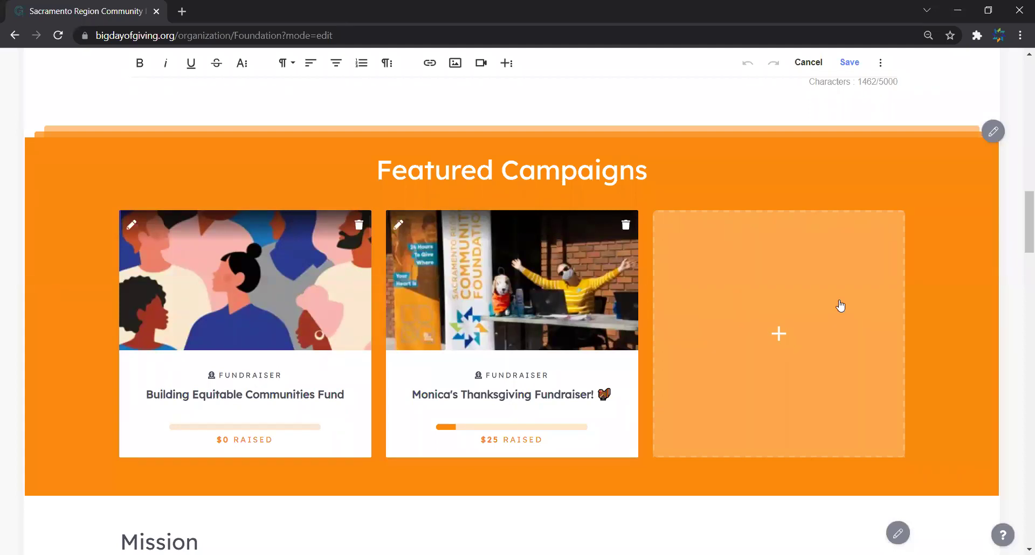
Step: Hide the Featured Campaigns section from the organization page
{"action": "left_click", "coordinate": [991, 134]}
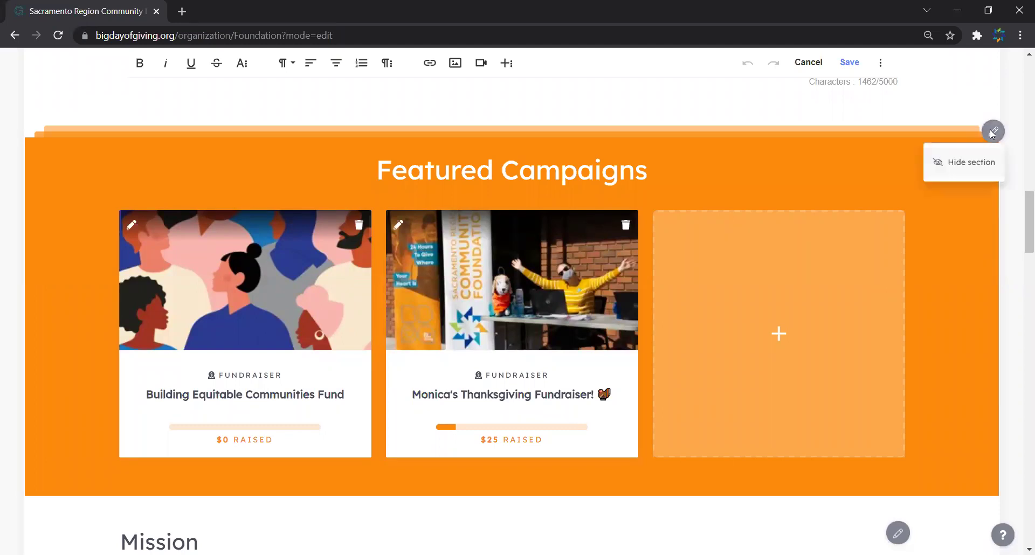
{"action": "left_click", "coordinate": [972, 164]}
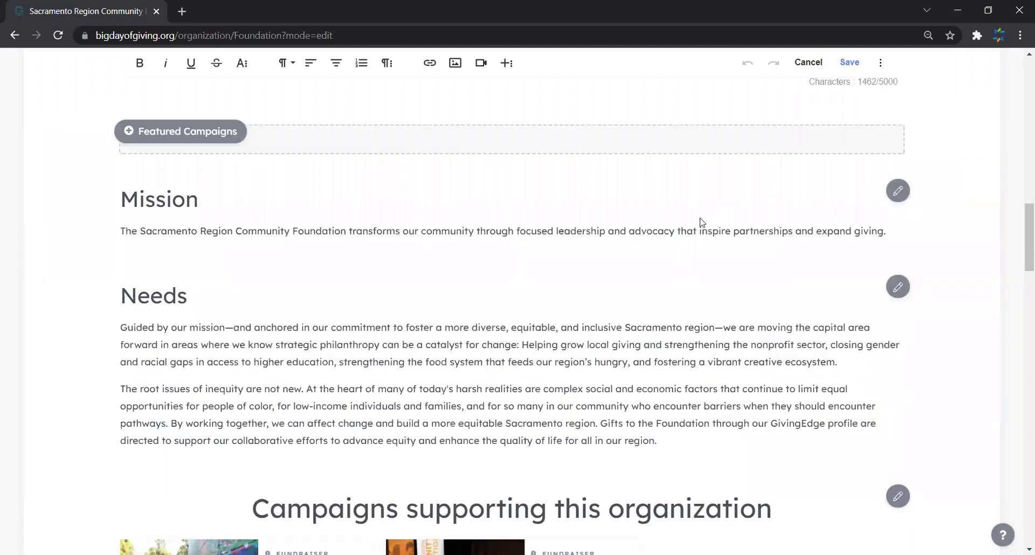
{"action": "scroll", "coordinate": [701, 223], "scroll_direction": "up", "scroll_amount": 6}
{"action": "scroll", "coordinate": [701, 223], "scroll_direction": "down", "scroll_amount": 3}
{"action": "scroll", "coordinate": [701, 222], "scroll_direction": "down", "scroll_amount": 2}
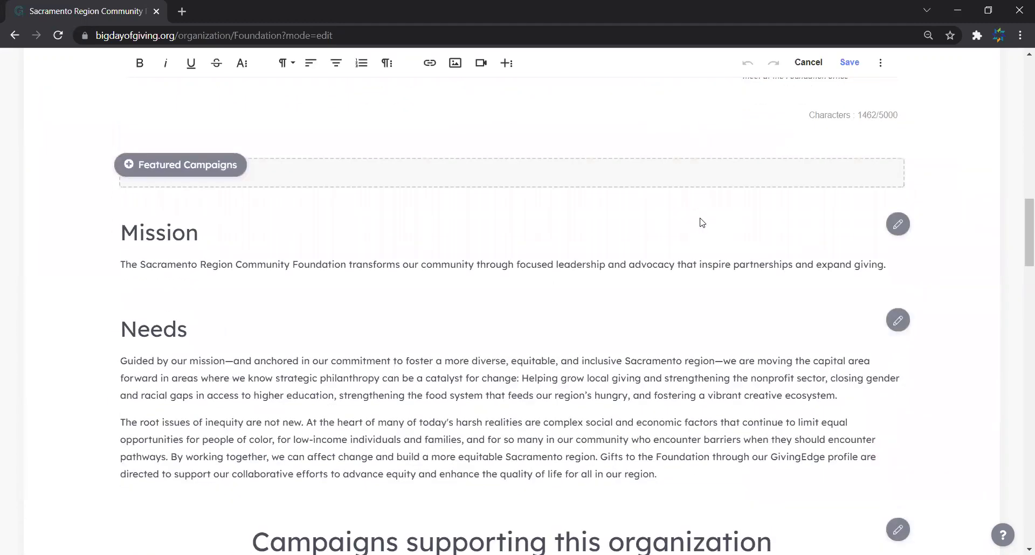
Step: Hide the "Campaigns supporting this organization" section below Needs
{"action": "scroll", "coordinate": [701, 222], "scroll_direction": "down", "scroll_amount": 5}
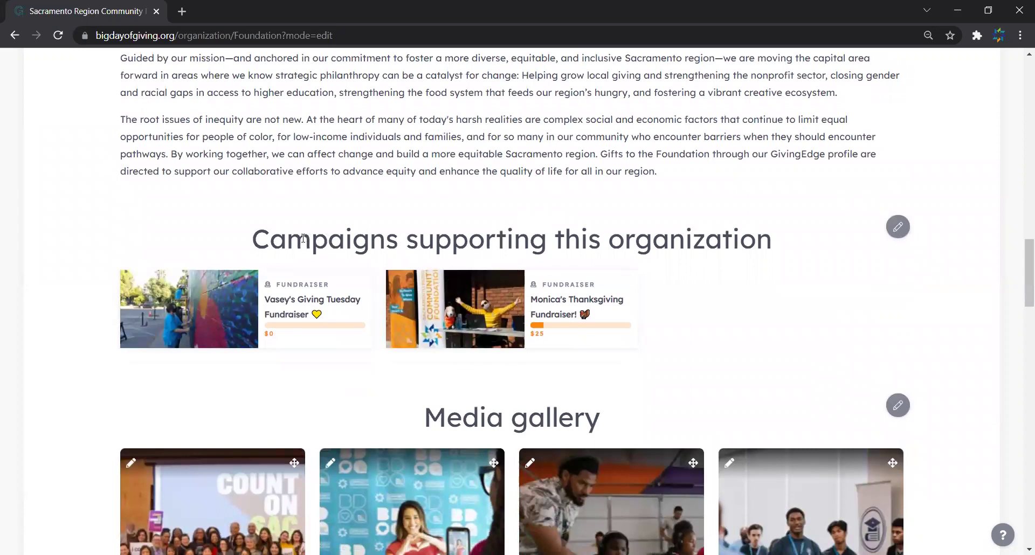
{"action": "left_click_drag", "start_coordinate": [264, 242], "coordinate": [580, 240]}
{"action": "left_click", "coordinate": [581, 239]}
{"action": "left_click", "coordinate": [902, 230]}
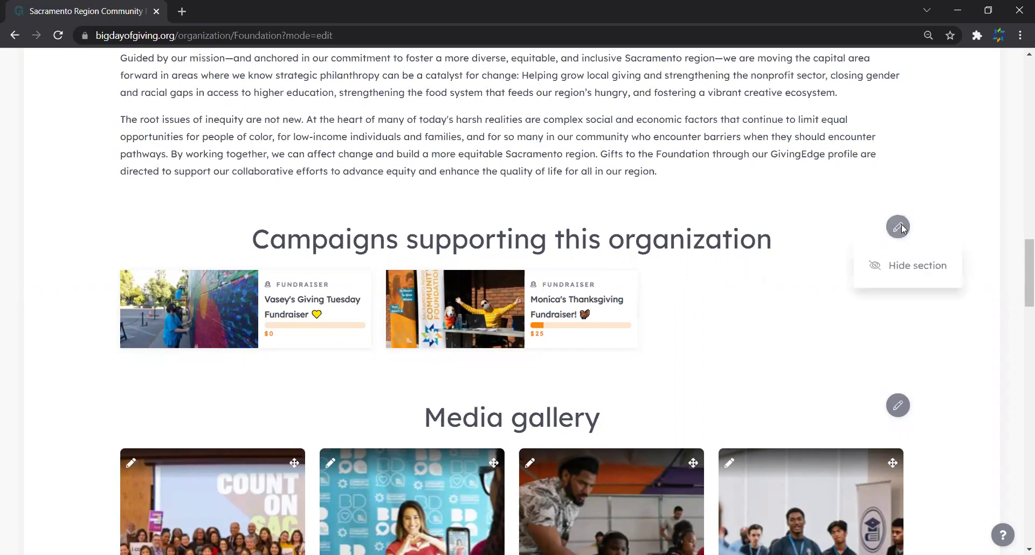
{"action": "left_click", "coordinate": [913, 269]}
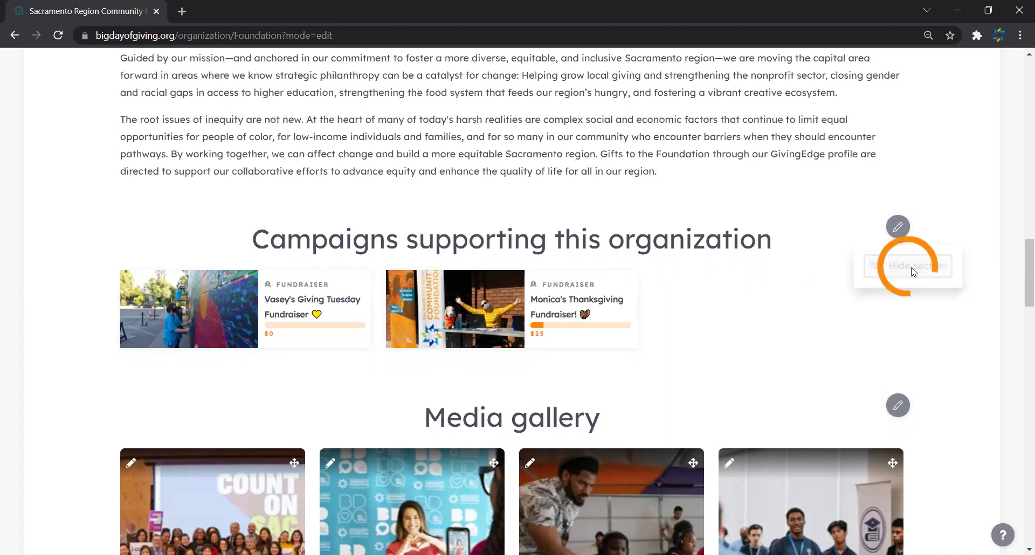
Step: Look over the page from the About text through Mission and Needs to the media and Facebook galleries, including the hidden sections' placeholders
{"action": "scroll", "coordinate": [898, 196], "scroll_direction": "up", "scroll_amount": 7}
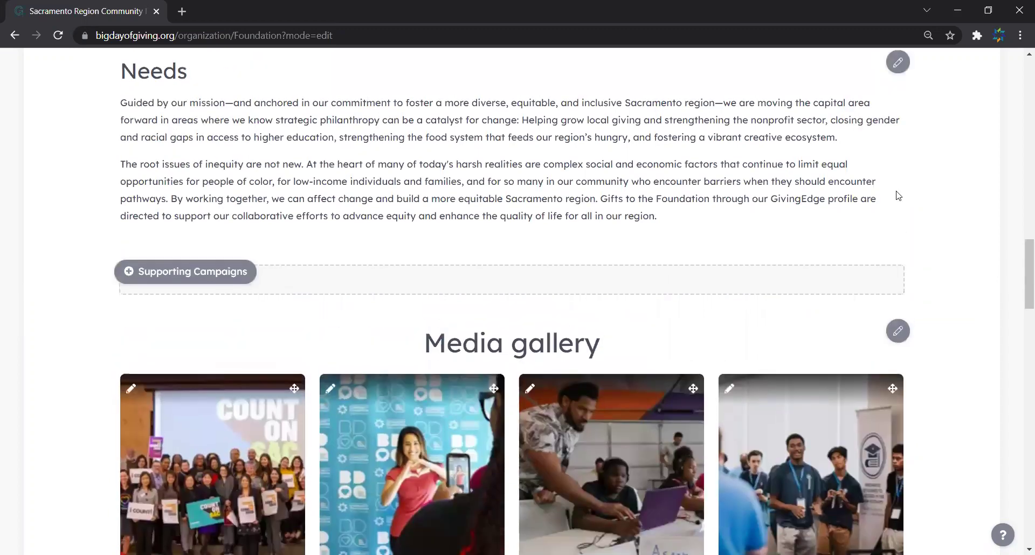
{"action": "scroll", "coordinate": [898, 196], "scroll_direction": "up", "scroll_amount": 5}
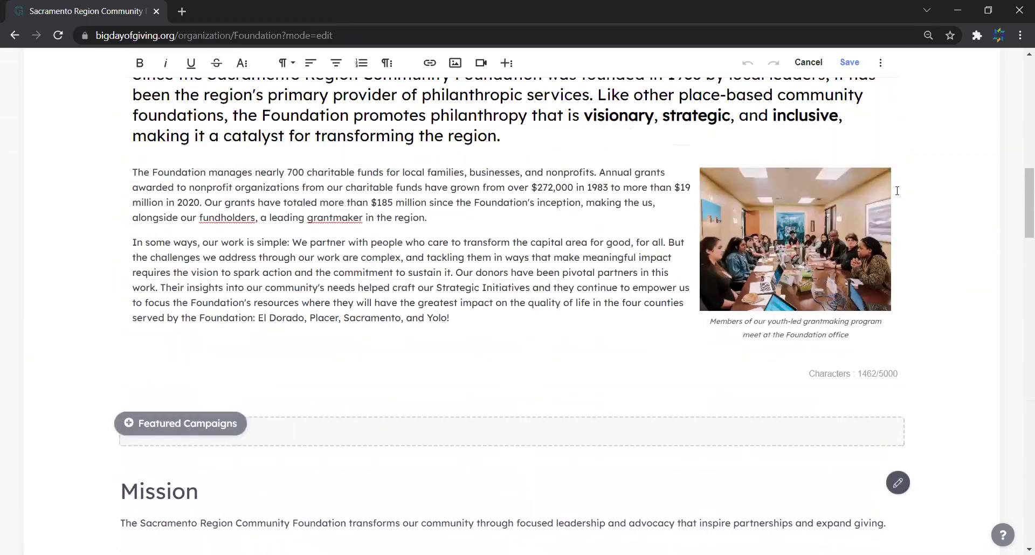
{"action": "scroll", "coordinate": [898, 197], "scroll_direction": "down", "scroll_amount": 9}
{"action": "scroll", "coordinate": [898, 196], "scroll_direction": "down", "scroll_amount": 14}
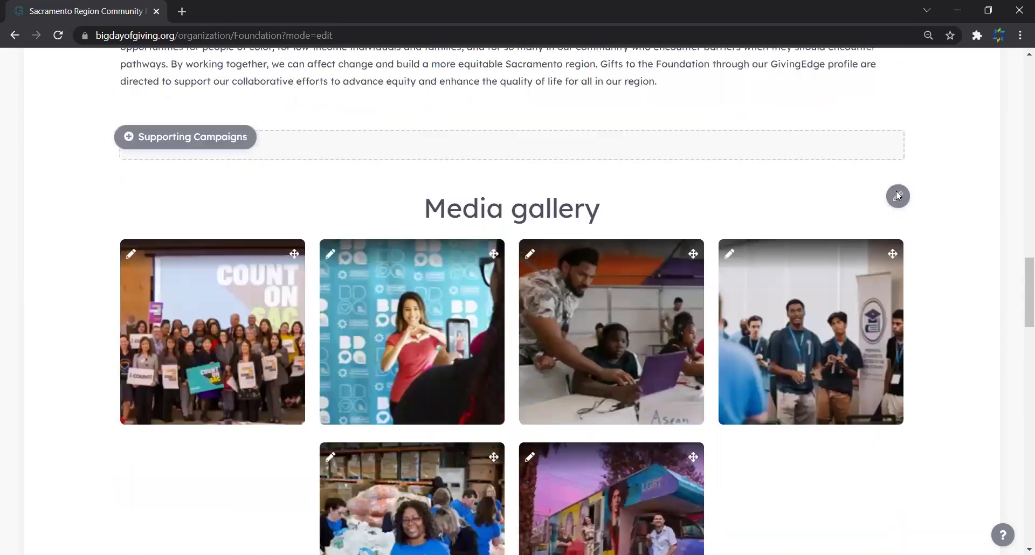
{"action": "scroll", "coordinate": [898, 196], "scroll_direction": "down", "scroll_amount": 2}
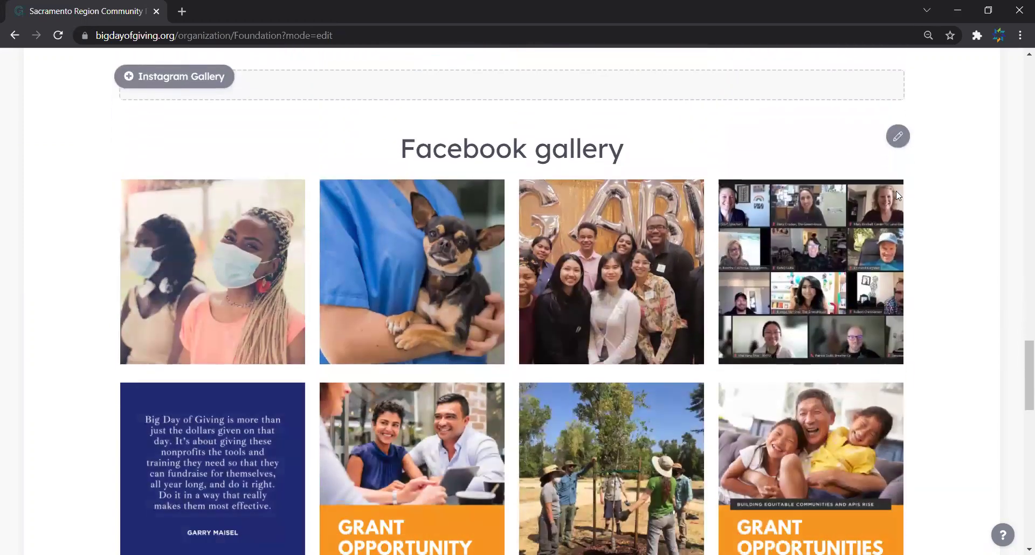
{"action": "scroll", "coordinate": [897, 192], "scroll_direction": "up", "scroll_amount": 14}
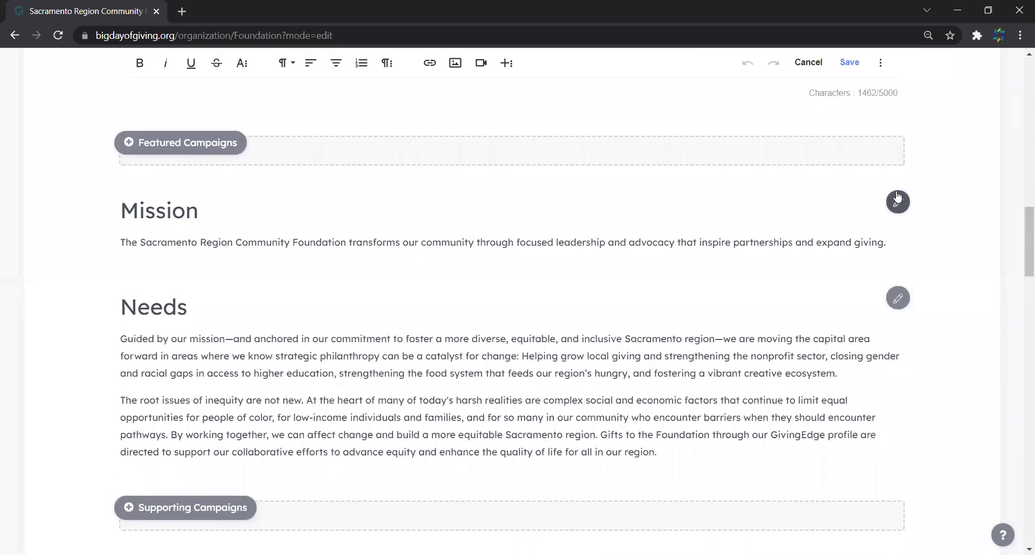
{"action": "scroll", "coordinate": [898, 196], "scroll_direction": "down", "scroll_amount": 4}
{"action": "scroll", "coordinate": [897, 194], "scroll_direction": "up", "scroll_amount": 1}
{"action": "scroll", "coordinate": [898, 195], "scroll_direction": "up", "scroll_amount": 3}
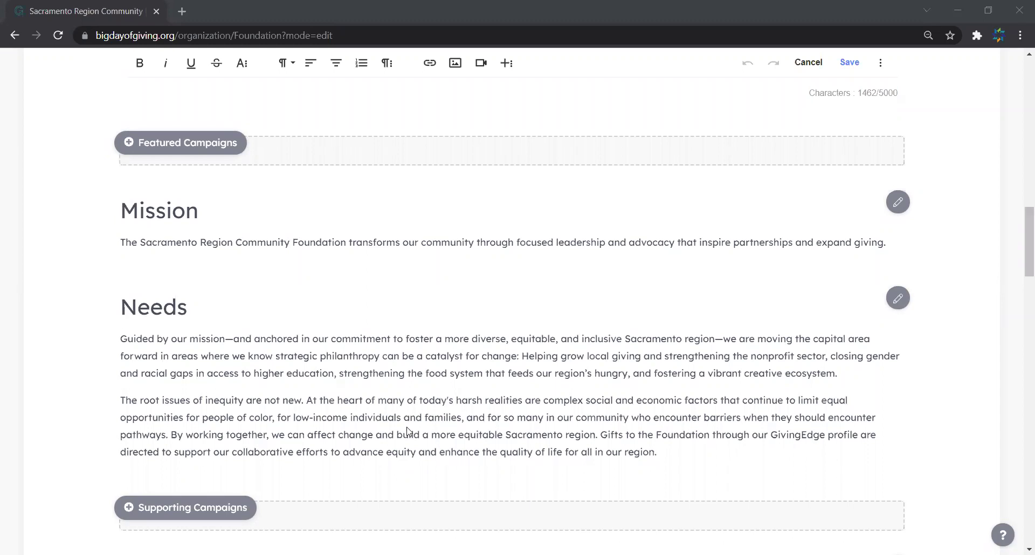
Step: View the mission statement in its editing dialog and leave it without saving
{"action": "left_click", "coordinate": [899, 204]}
{"action": "left_click", "coordinate": [918, 235]}
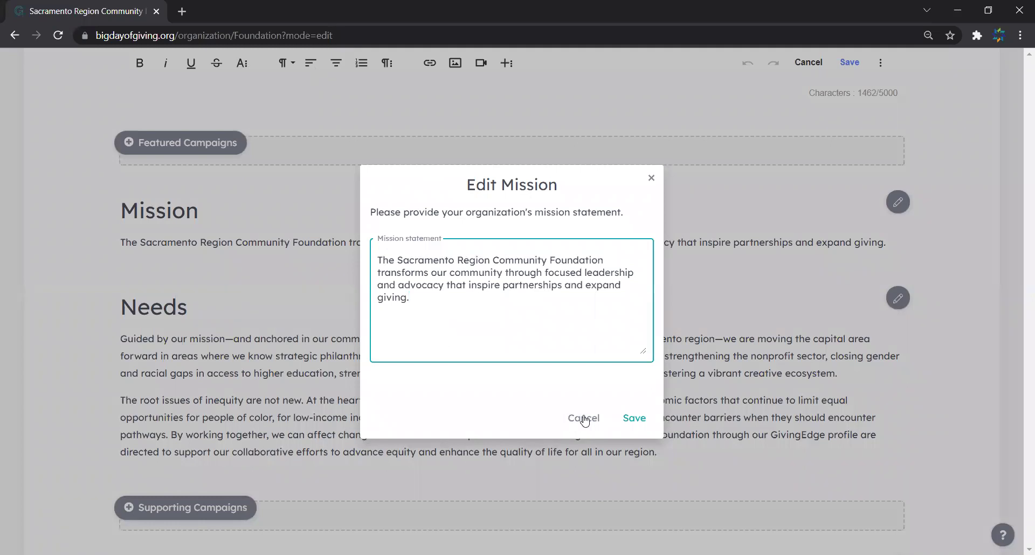
{"action": "left_click", "coordinate": [583, 419]}
Step: Compare the About tab's content with the Mission, Needs and Media gallery sections below it
{"action": "scroll", "coordinate": [585, 419], "scroll_direction": "up", "scroll_amount": 8}
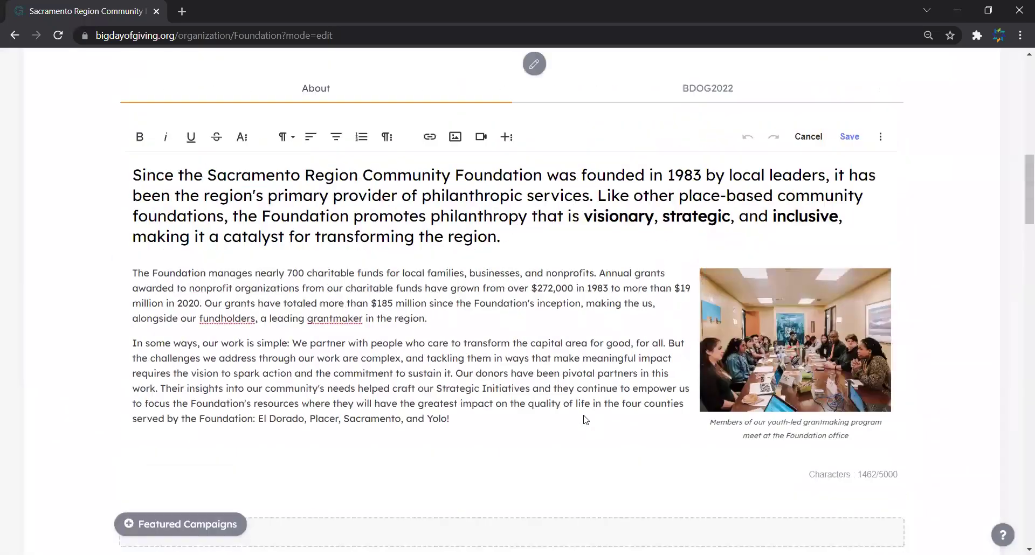
{"action": "scroll", "coordinate": [720, 160], "scroll_direction": "down", "scroll_amount": 7}
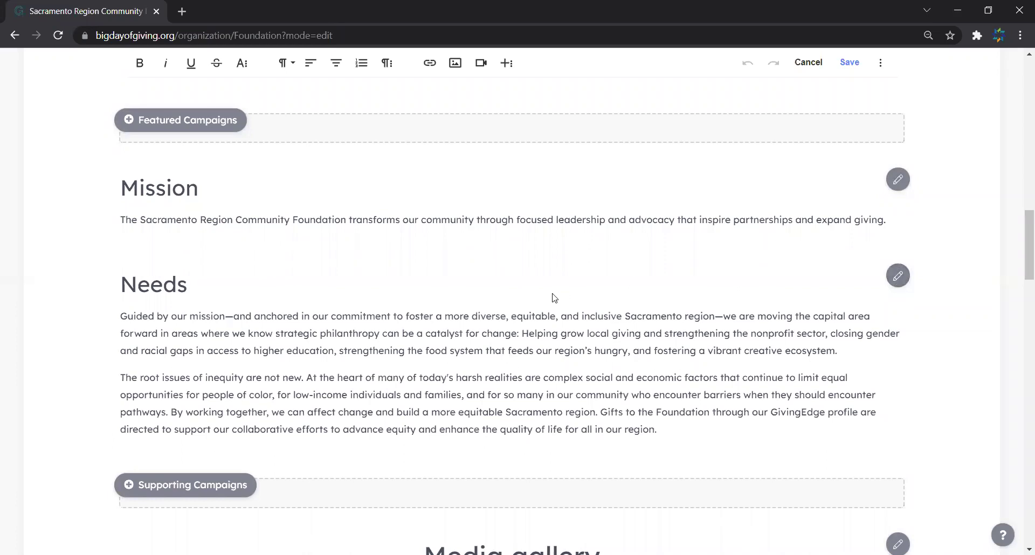
{"action": "scroll", "coordinate": [554, 297], "scroll_direction": "down", "scroll_amount": 8}
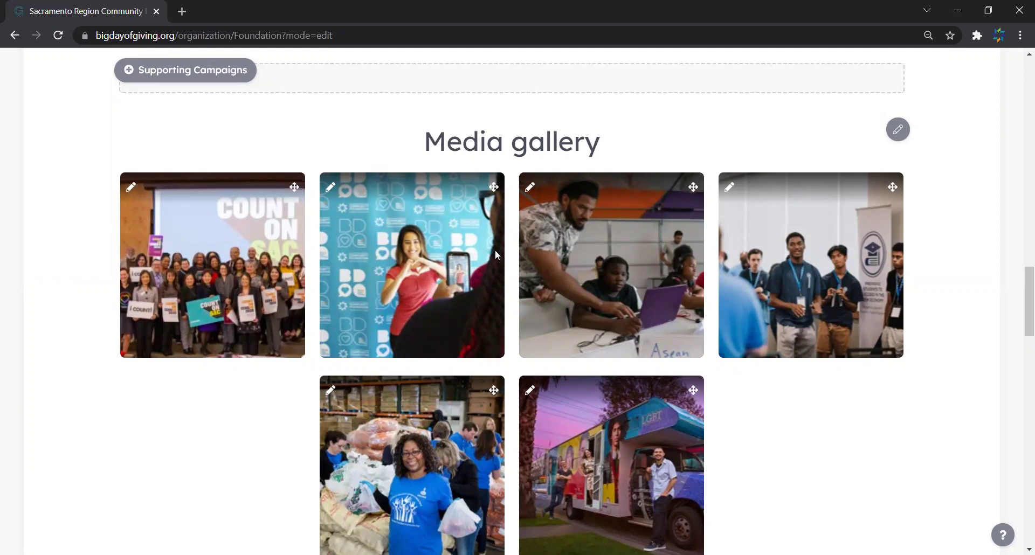
{"action": "scroll", "coordinate": [495, 250], "scroll_direction": "up", "scroll_amount": 10}
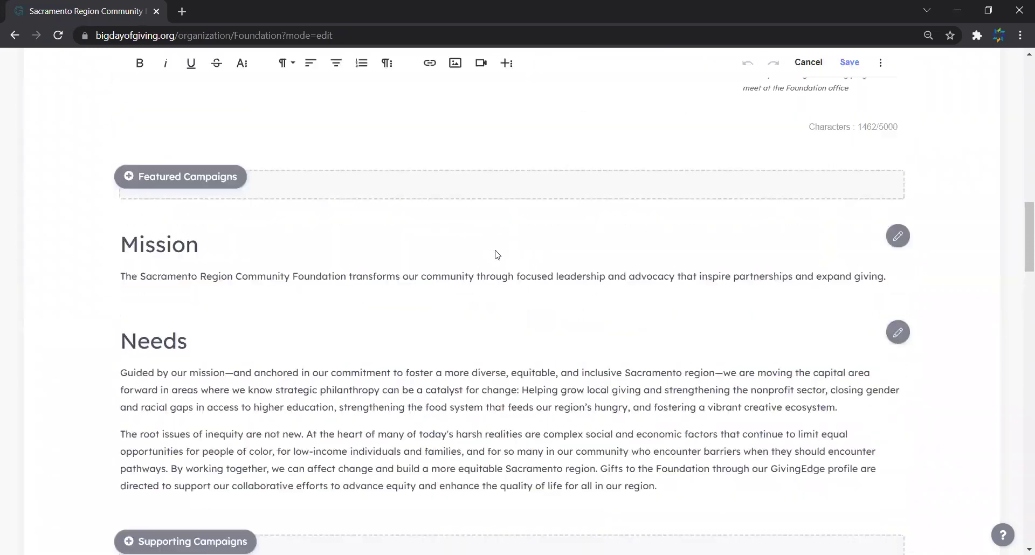
{"action": "scroll", "coordinate": [495, 254], "scroll_direction": "up", "scroll_amount": 4}
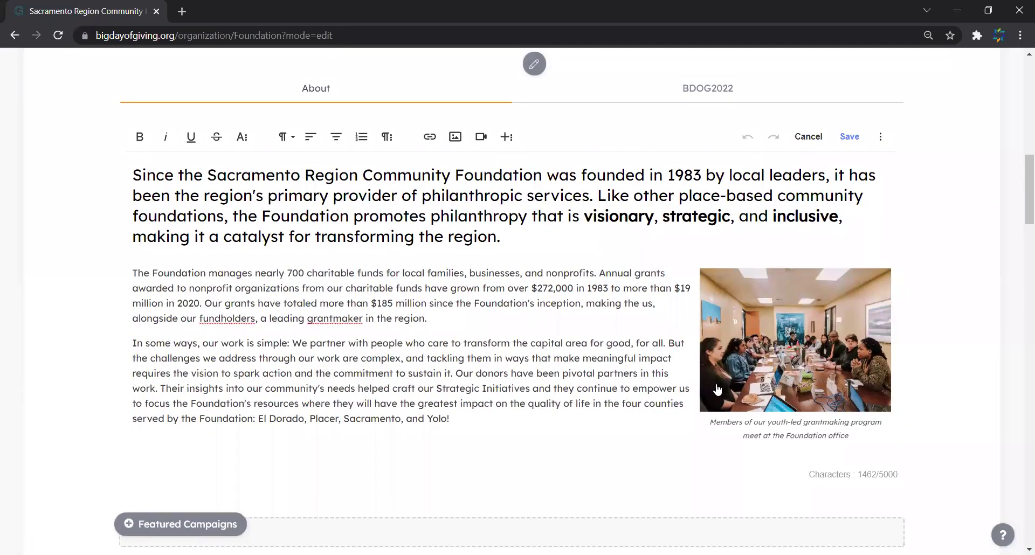
{"action": "scroll", "coordinate": [695, 322], "scroll_direction": "down", "scroll_amount": 12}
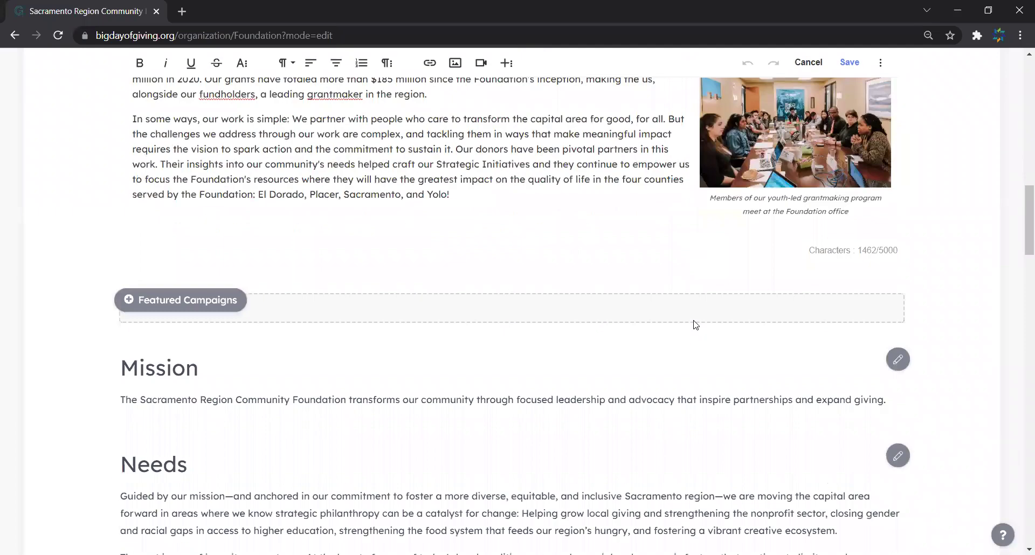
{"action": "scroll", "coordinate": [694, 319], "scroll_direction": "down", "scroll_amount": 4}
{"action": "scroll", "coordinate": [551, 273], "scroll_direction": "up", "scroll_amount": 1}
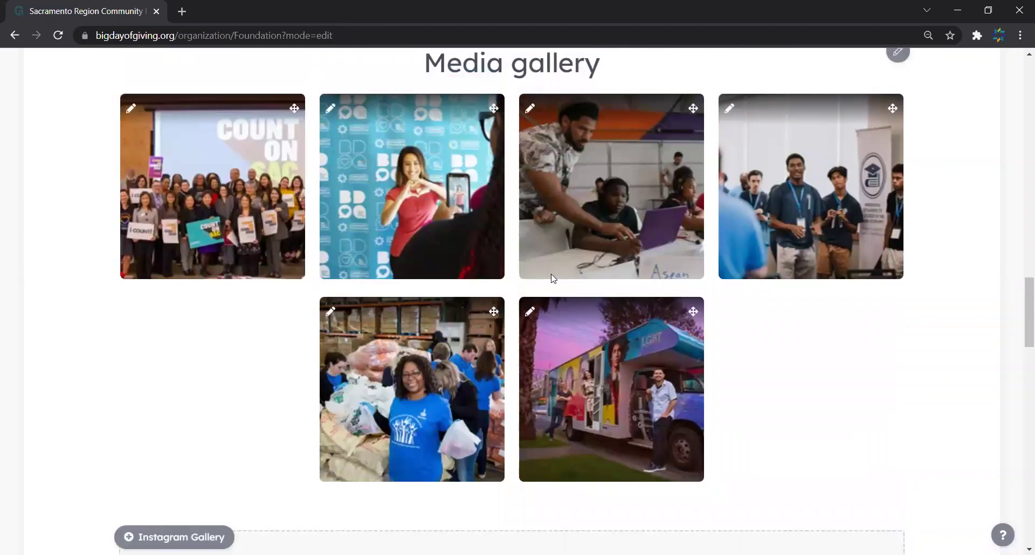
Step: Look over the Instagram Gallery placeholder and the posts in the Facebook gallery
{"action": "scroll", "coordinate": [551, 274], "scroll_direction": "down", "scroll_amount": 5}
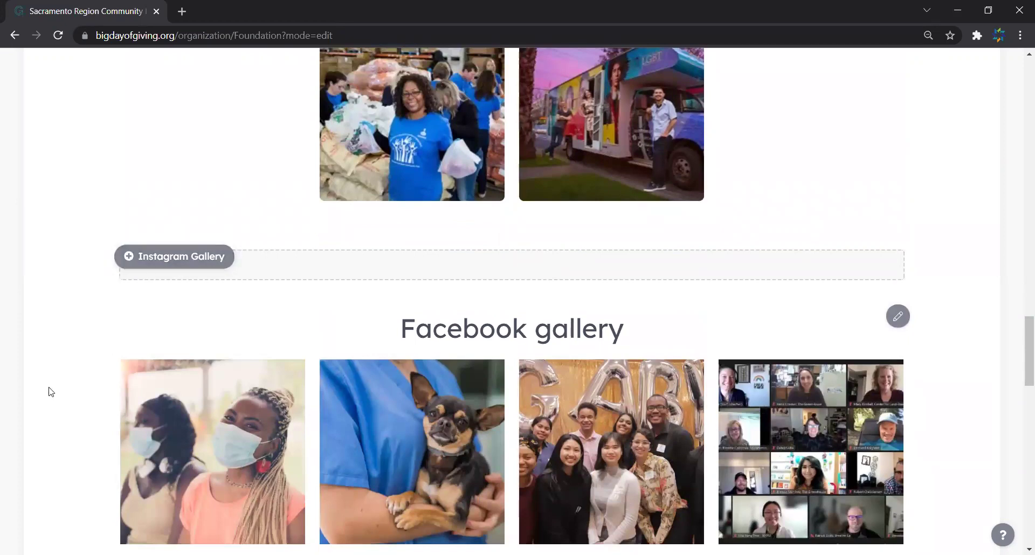
{"action": "scroll", "coordinate": [51, 392], "scroll_direction": "down", "scroll_amount": 5}
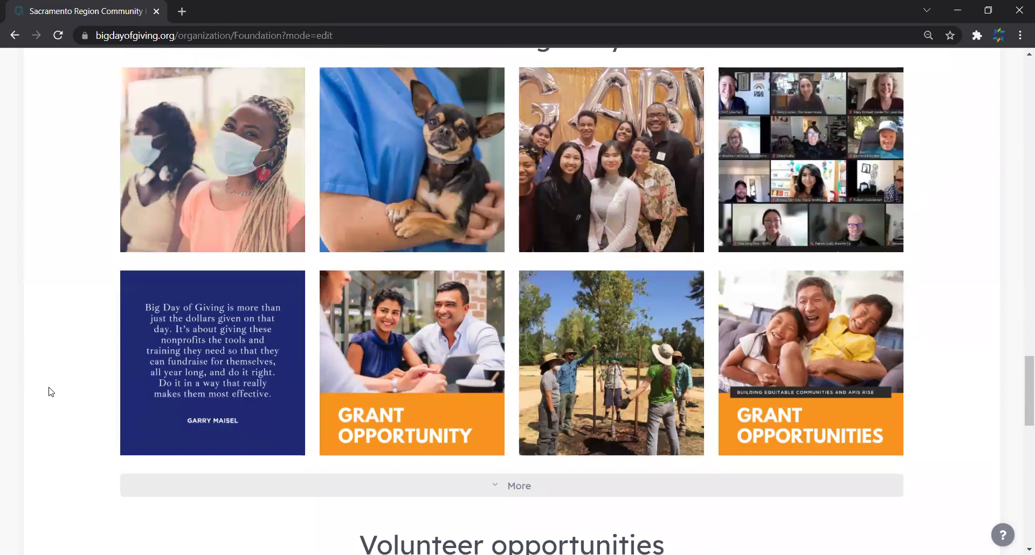
{"action": "scroll", "coordinate": [50, 392], "scroll_direction": "up", "scroll_amount": 3}
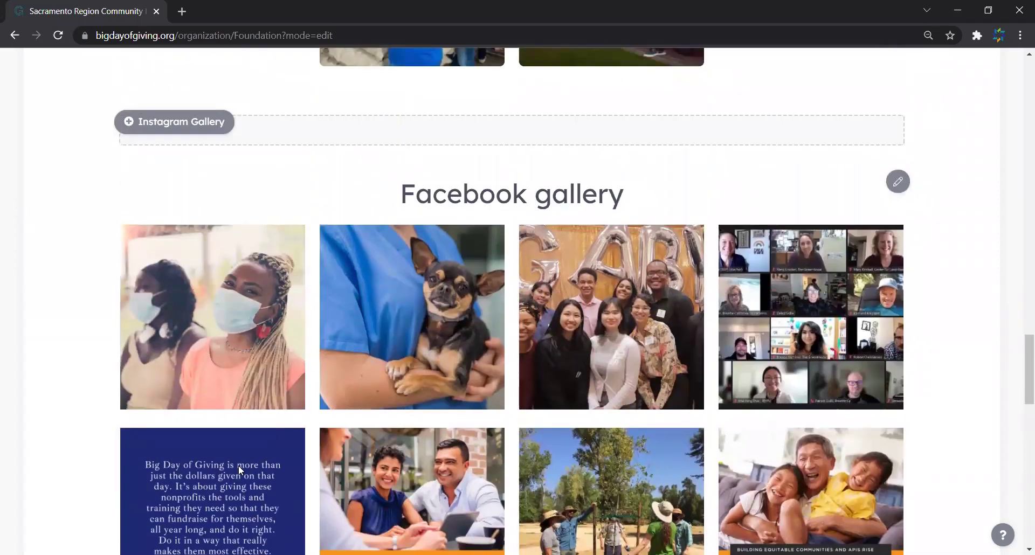
{"action": "scroll", "coordinate": [132, 470], "scroll_direction": "down", "scroll_amount": 3}
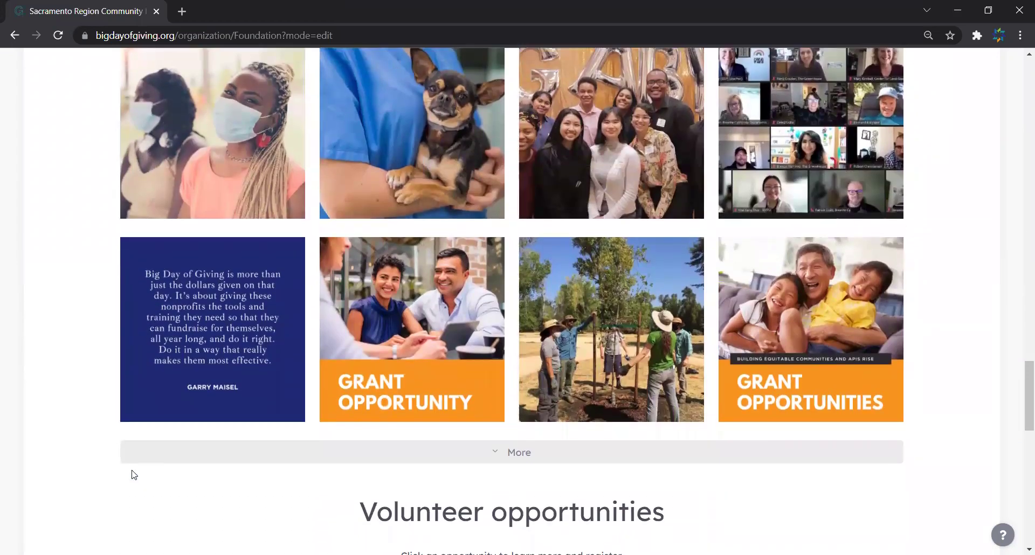
Step: View the details of the "Scholarship reviewers needed" entry under Volunteer opportunities
{"action": "scroll", "coordinate": [84, 489], "scroll_direction": "down", "scroll_amount": 2}
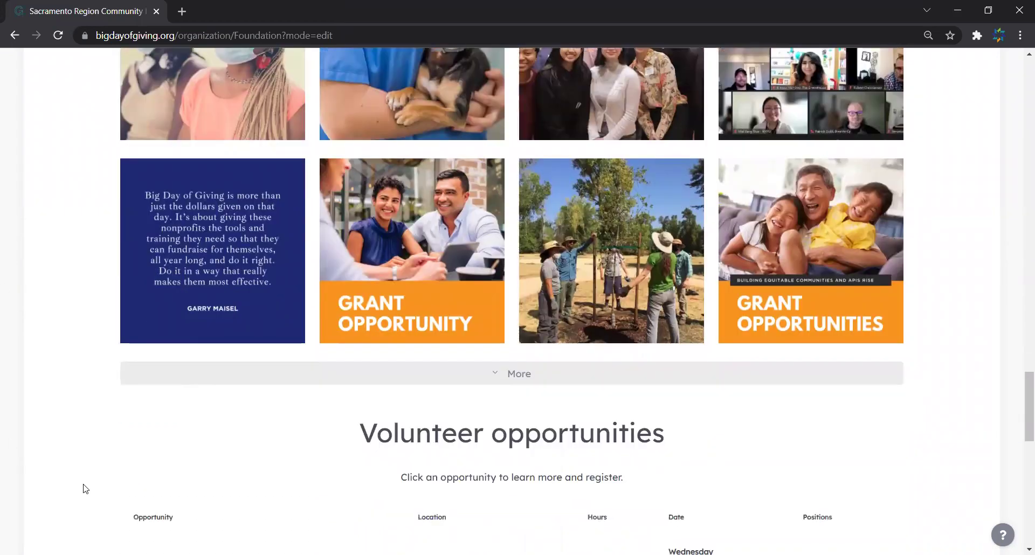
{"action": "scroll", "coordinate": [84, 489], "scroll_direction": "down", "scroll_amount": 1}
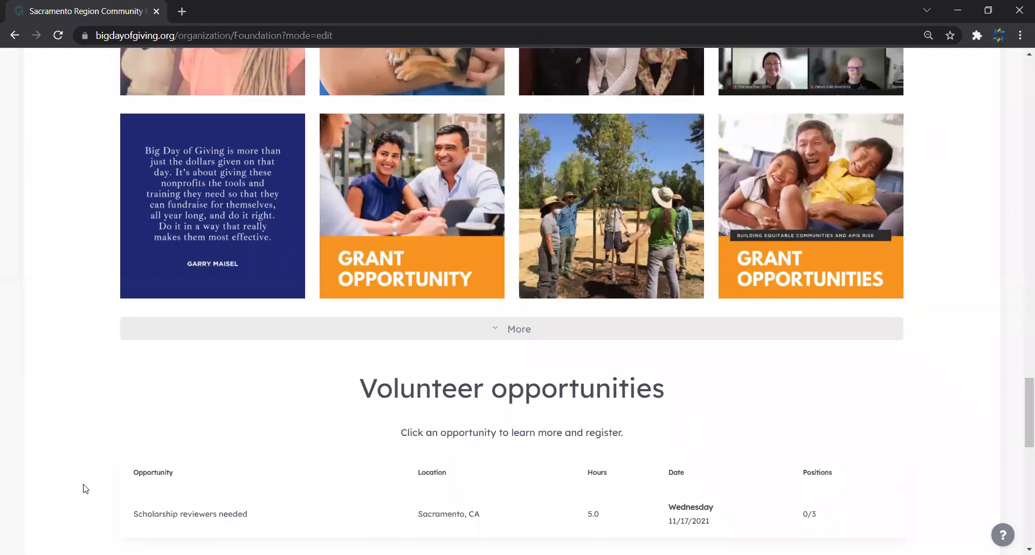
{"action": "scroll", "coordinate": [84, 489], "scroll_direction": "down", "scroll_amount": 3}
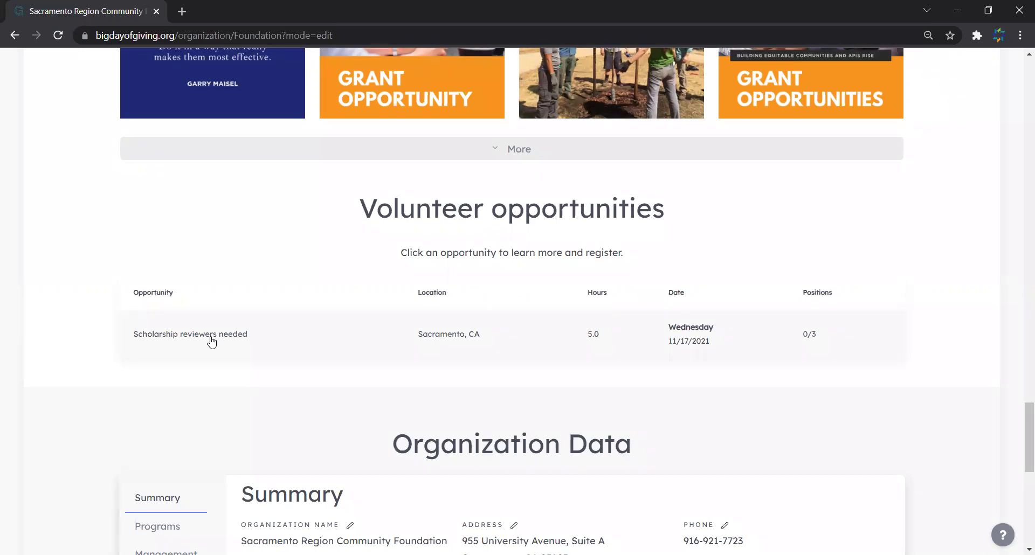
{"action": "left_click", "coordinate": [261, 340]}
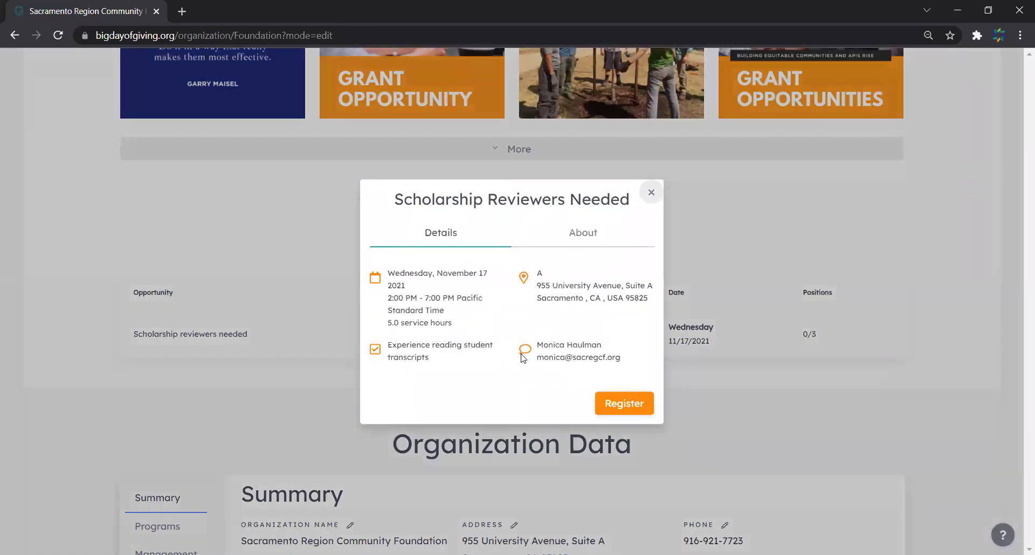
Step: Read the About description of the scholarship reviewers opportunity, return to its details and close the dialog
{"action": "left_click", "coordinate": [576, 243]}
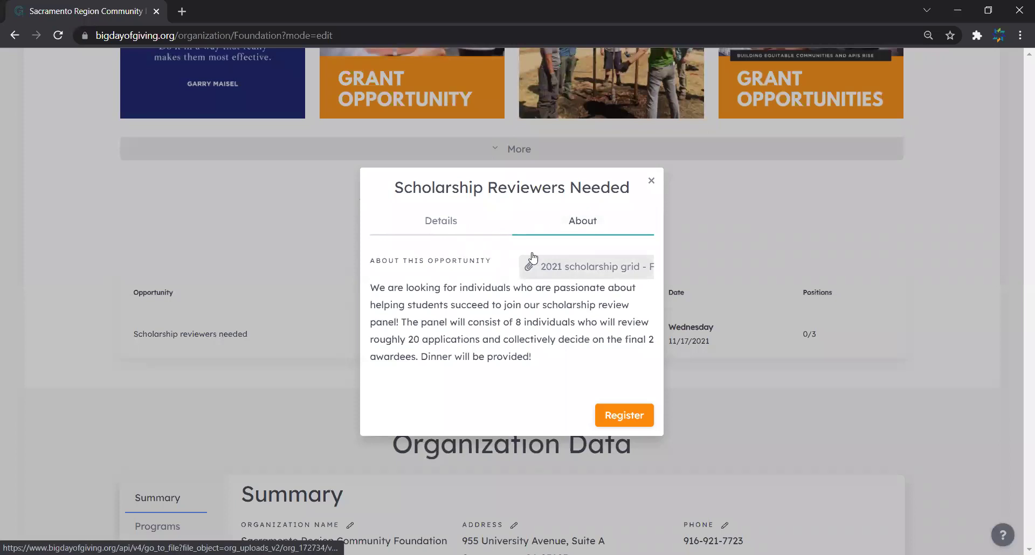
{"action": "left_click", "coordinate": [467, 225]}
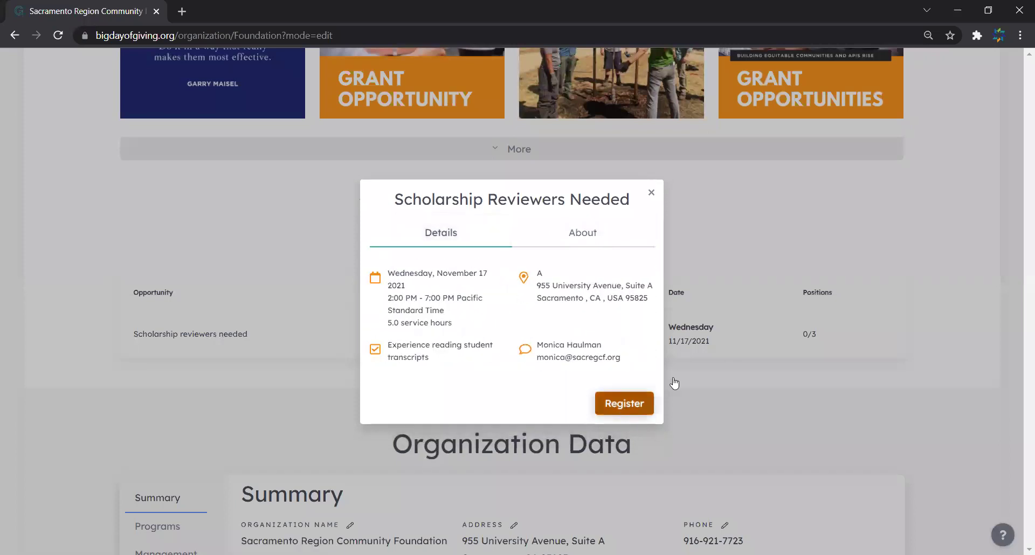
{"action": "left_click", "coordinate": [790, 337]}
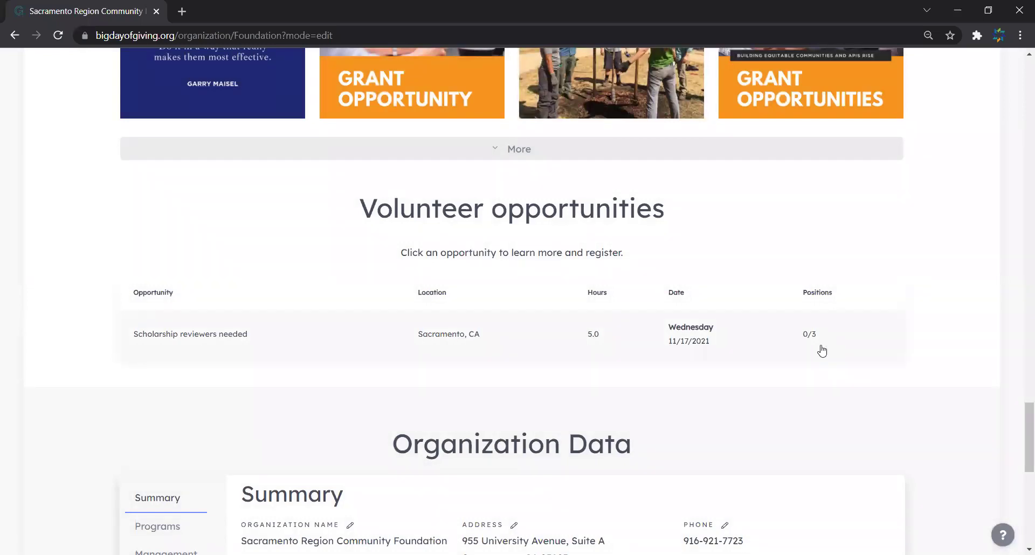
Step: Set the operating budget in the Organization Data summary to $250,001-$500,000 and save it
{"action": "scroll", "coordinate": [822, 351], "scroll_direction": "down", "scroll_amount": 1}
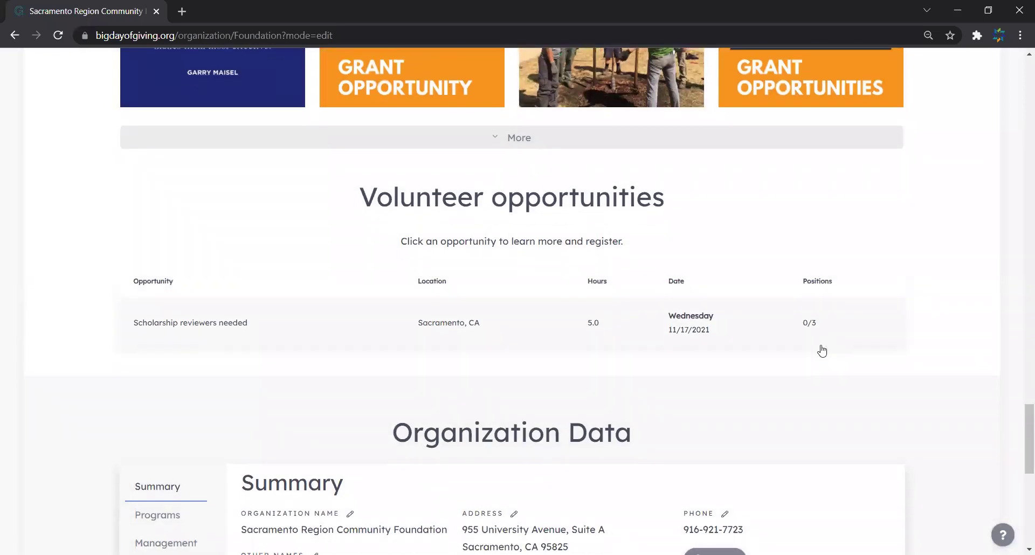
{"action": "scroll", "coordinate": [822, 351], "scroll_direction": "down", "scroll_amount": 5}
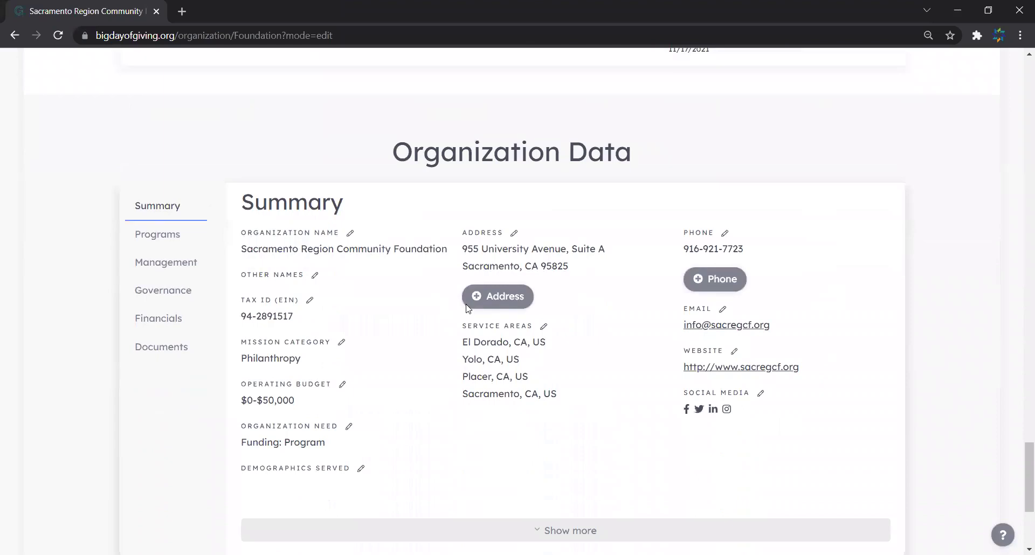
{"action": "scroll", "coordinate": [467, 308], "scroll_direction": "down", "scroll_amount": 1}
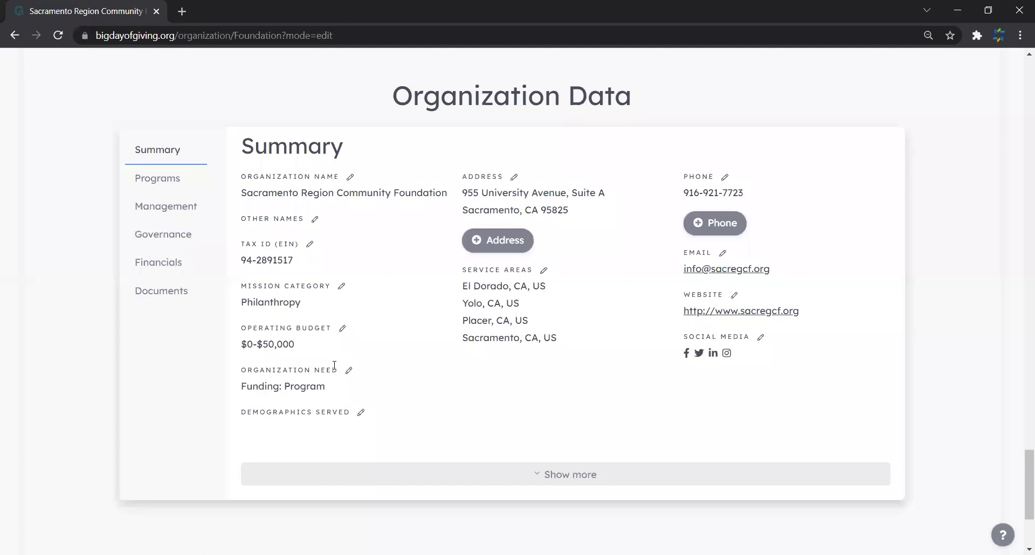
{"action": "left_click", "coordinate": [343, 329]}
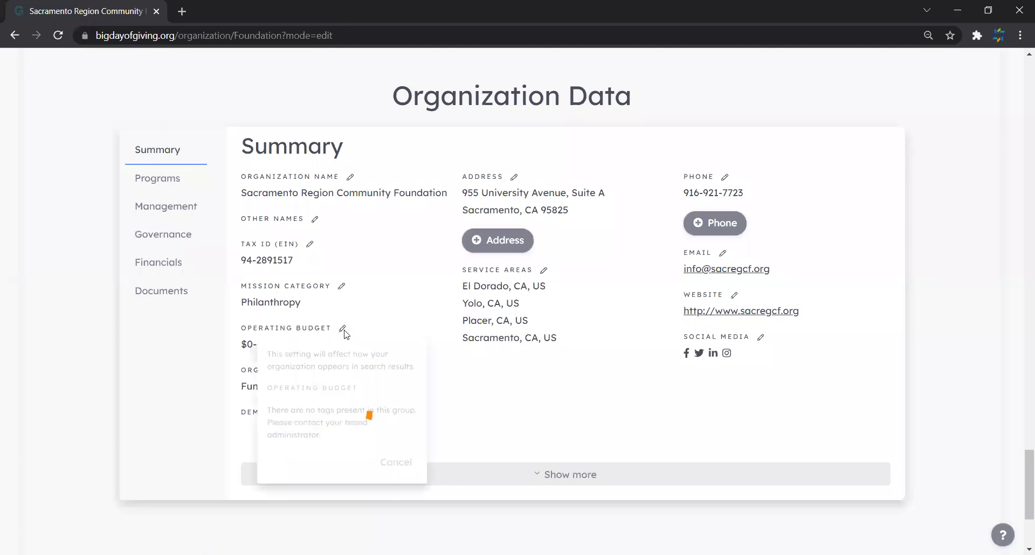
{"action": "left_click", "coordinate": [400, 393]}
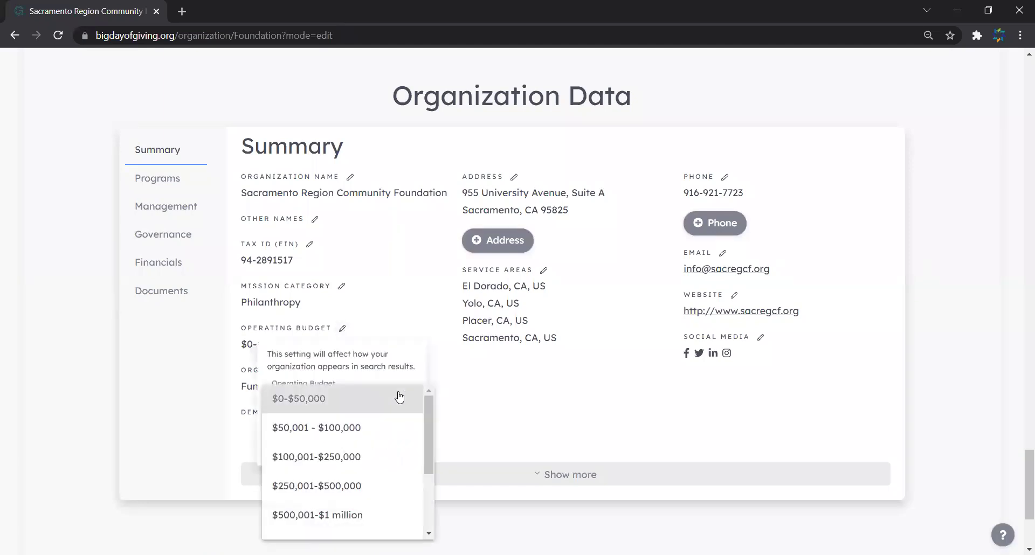
{"action": "left_click", "coordinate": [322, 488]}
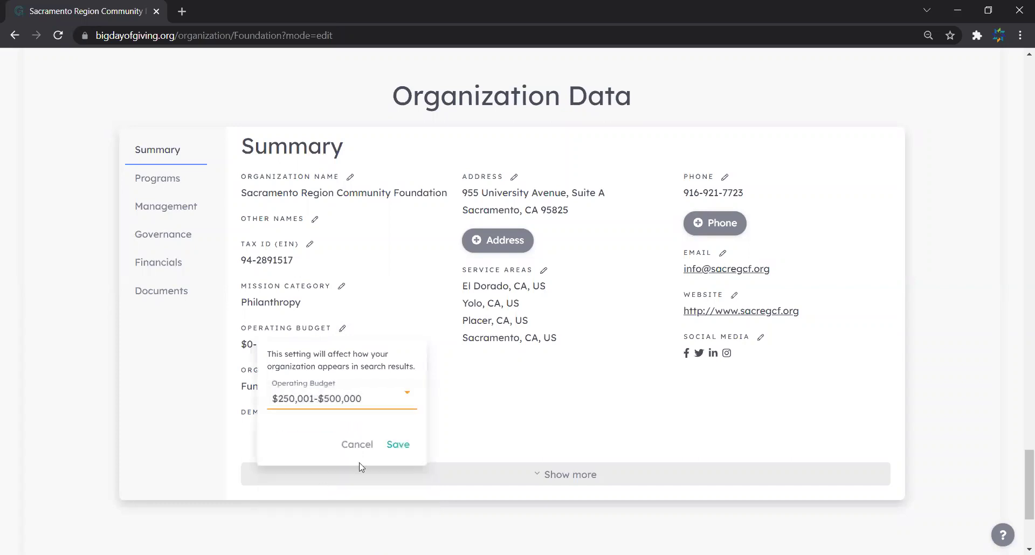
{"action": "left_click", "coordinate": [400, 444]}
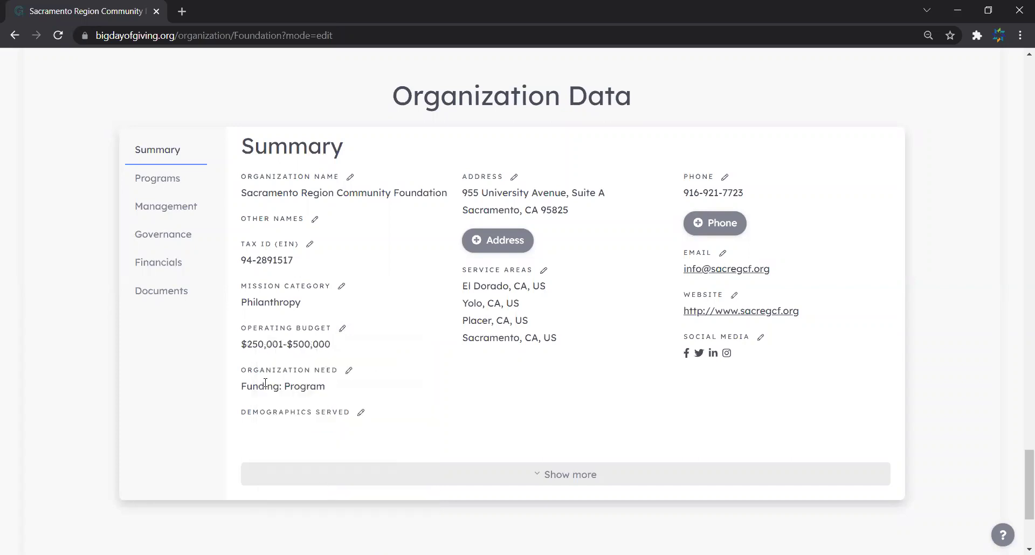
Step: Open the Organization Need setting for editing and browse the tags available to add
{"action": "left_click", "coordinate": [350, 372]}
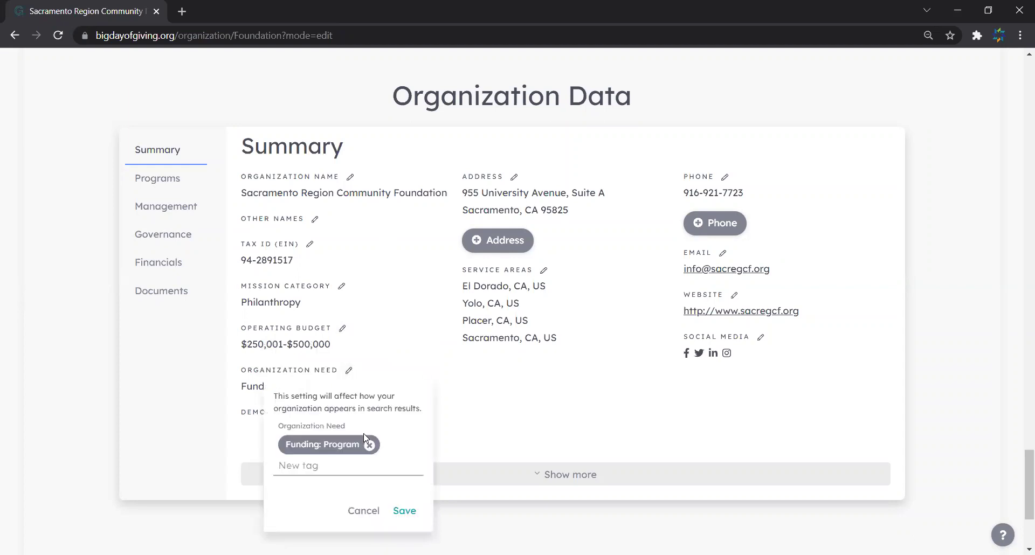
{"action": "scroll", "coordinate": [366, 438], "scroll_direction": "down", "scroll_amount": 1}
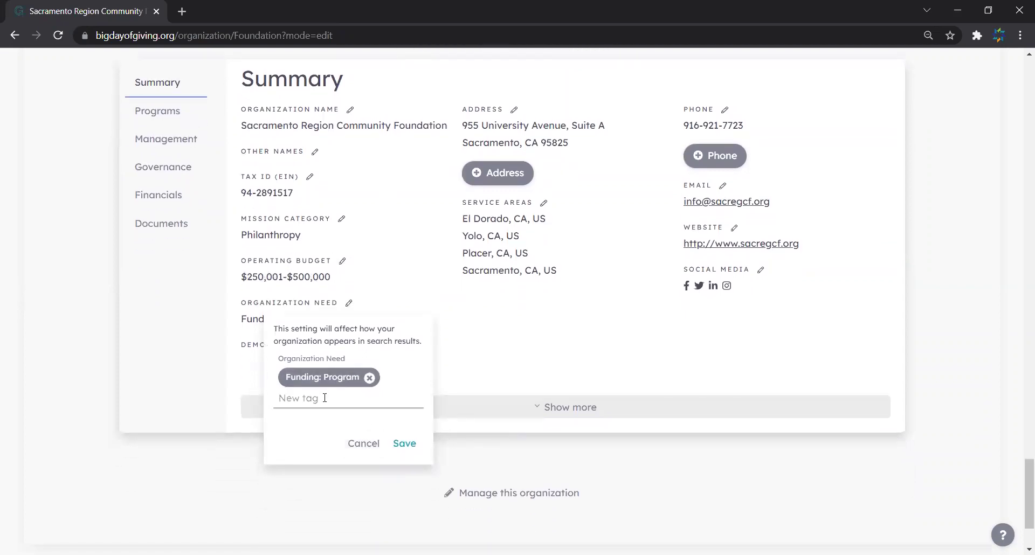
{"action": "left_click", "coordinate": [324, 398]}
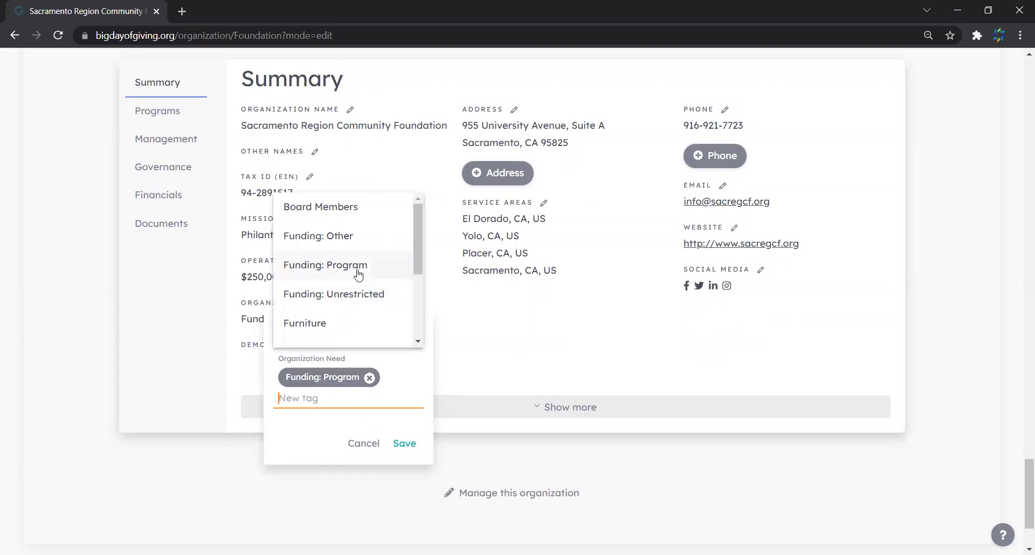
{"action": "scroll", "coordinate": [329, 273], "scroll_direction": "up", "scroll_amount": 3}
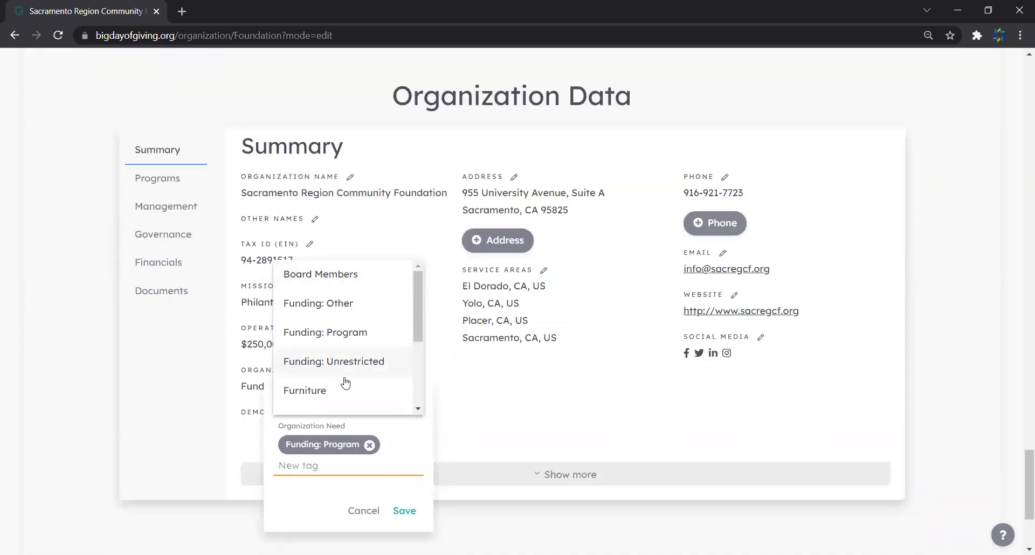
Step: Add Board Members as an organization need, remove the Funding: Program tag, and save the setting
{"action": "left_click", "coordinate": [345, 280]}
{"action": "scroll", "coordinate": [400, 420], "scroll_direction": "down", "scroll_amount": 1}
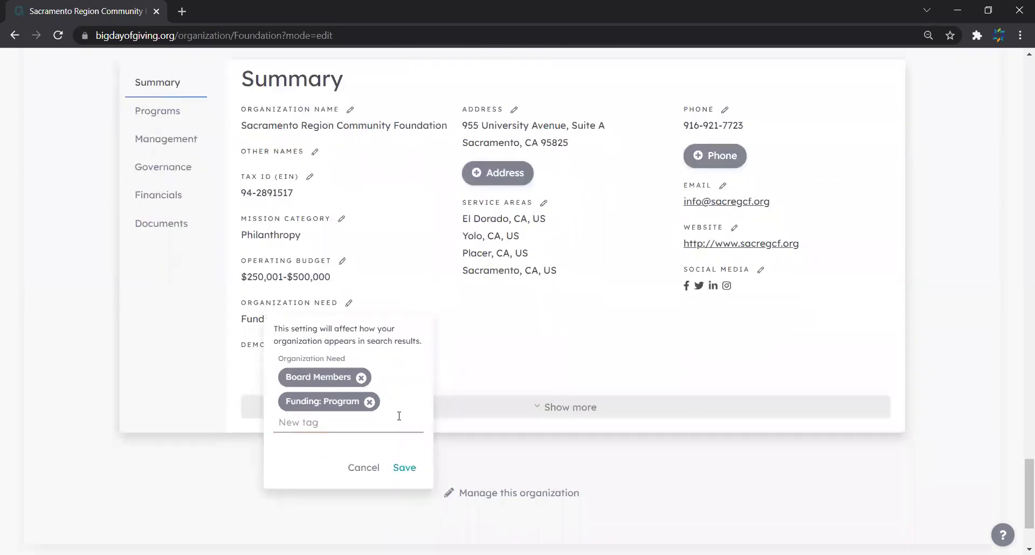
{"action": "left_click", "coordinate": [369, 402]}
{"action": "left_click", "coordinate": [403, 444]}
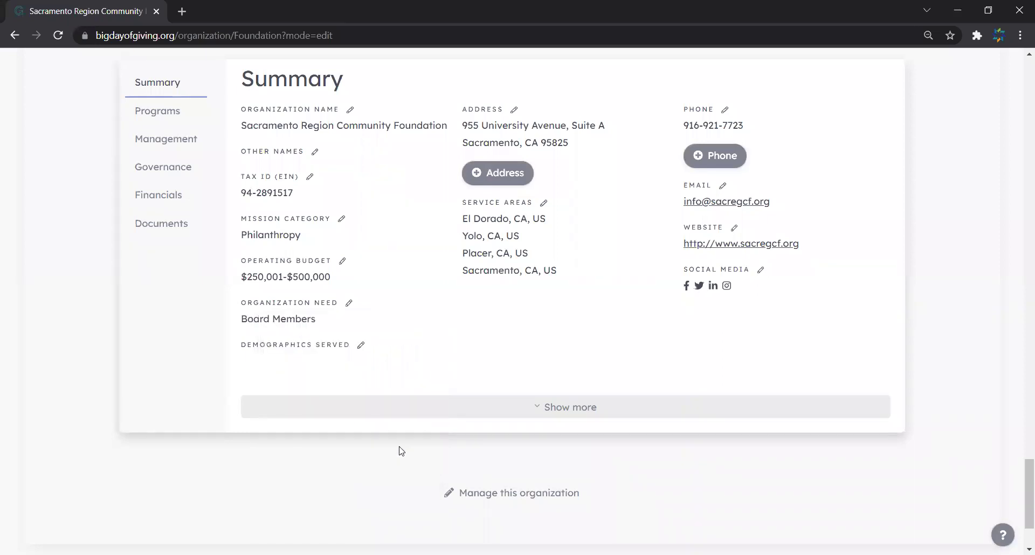
Step: Review the full list of Demographics Served tags and close it without choosing any
{"action": "left_click", "coordinate": [362, 346]}
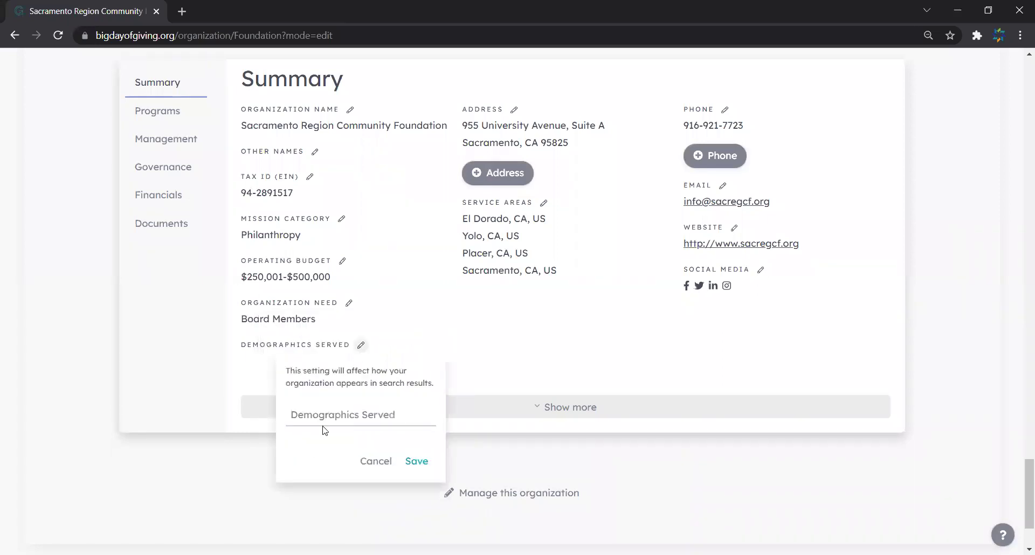
{"action": "left_click", "coordinate": [355, 412]}
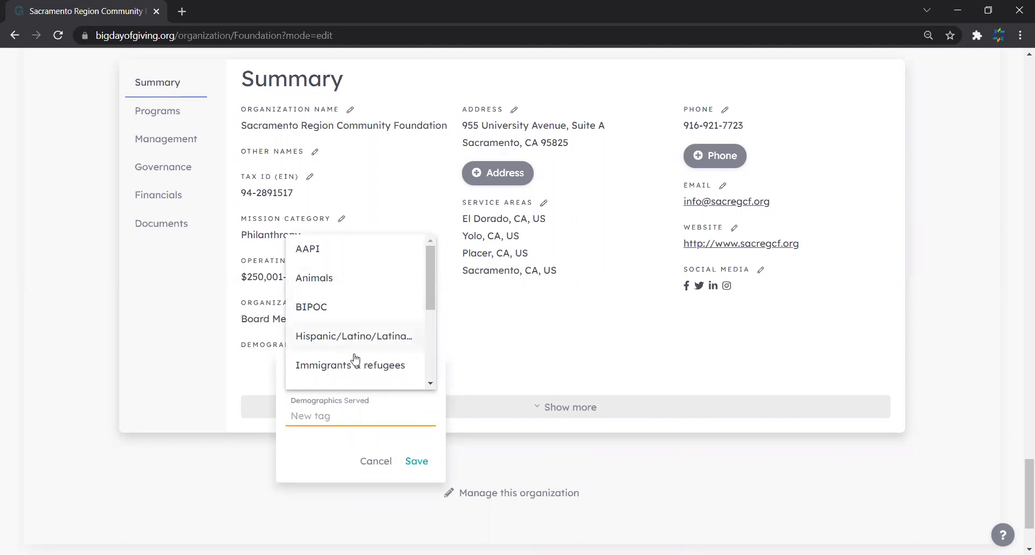
{"action": "scroll", "coordinate": [356, 363], "scroll_direction": "down", "scroll_amount": 1}
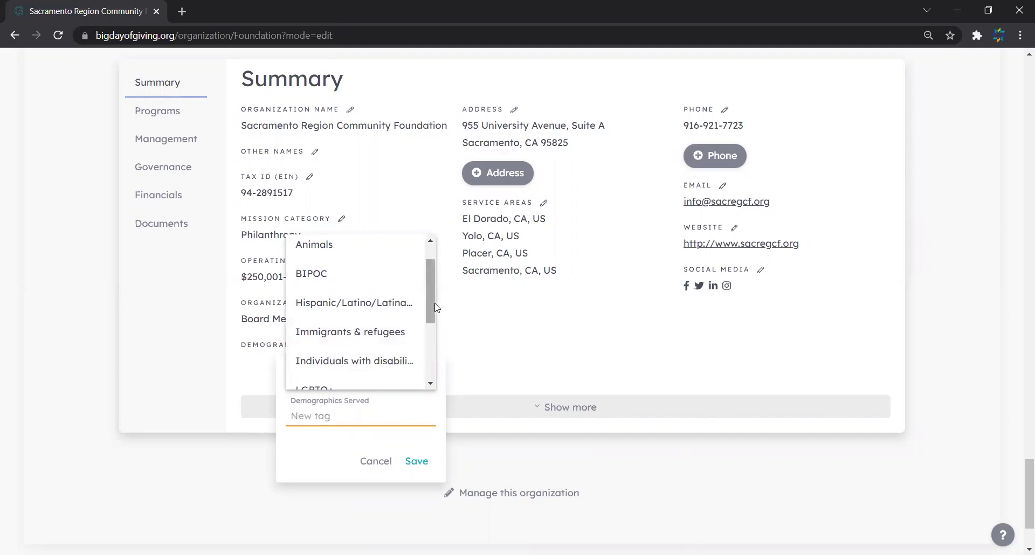
{"action": "left_click_drag", "start_coordinate": [429, 300], "coordinate": [422, 361]}
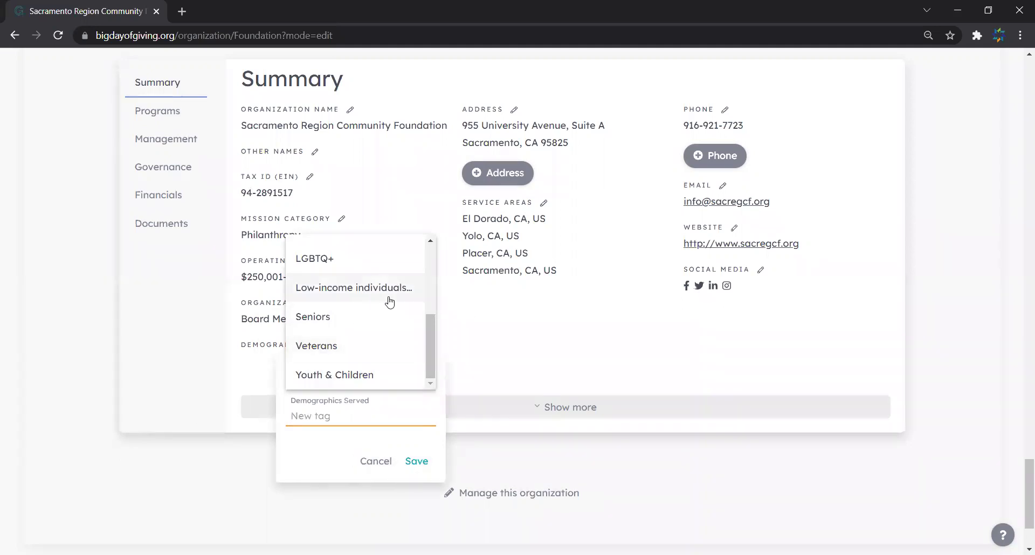
{"action": "left_click", "coordinate": [377, 463]}
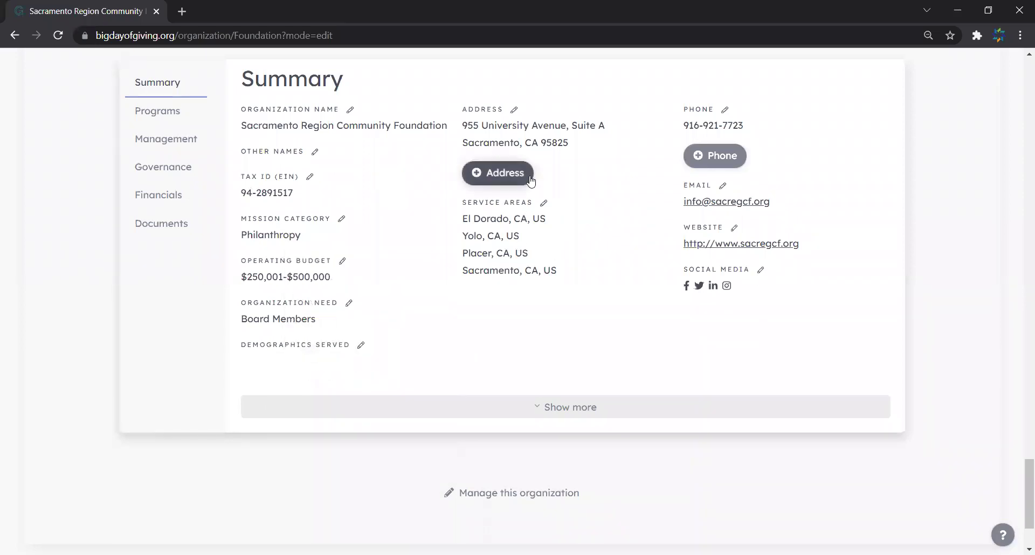
Step: Look at the forms for editing the display address and adding an additional address, closing each without changes
{"action": "left_click", "coordinate": [514, 112]}
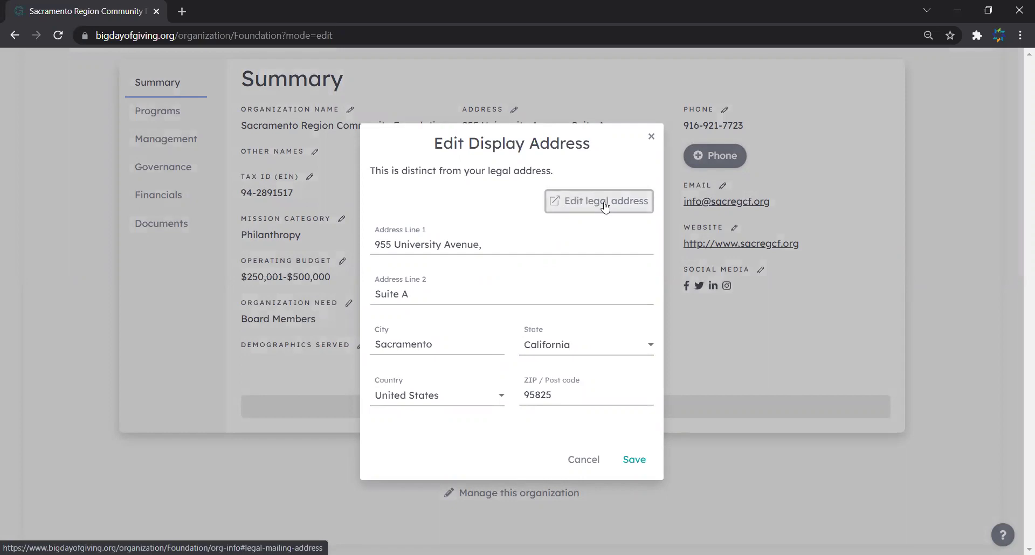
{"action": "left_click", "coordinate": [652, 138]}
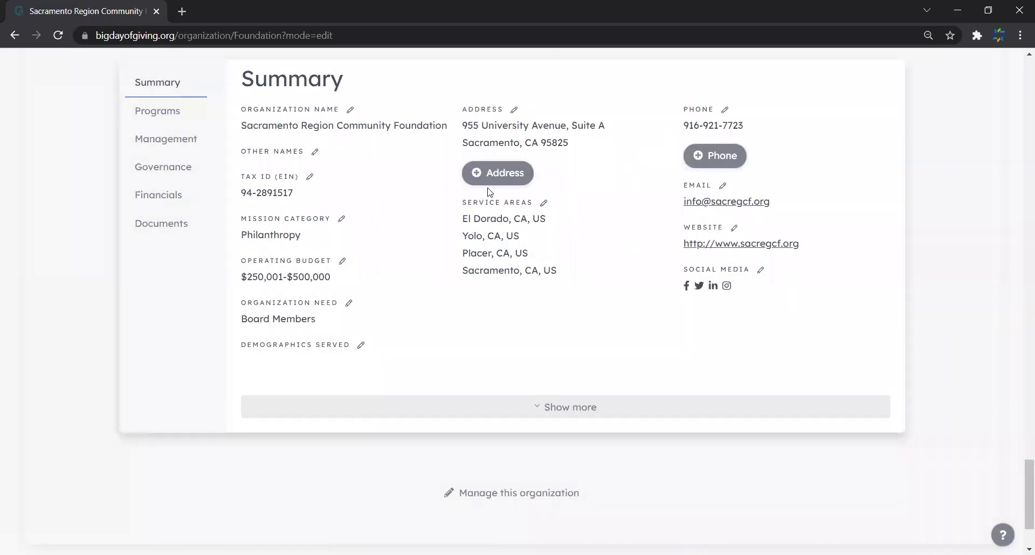
{"action": "left_click", "coordinate": [503, 174]}
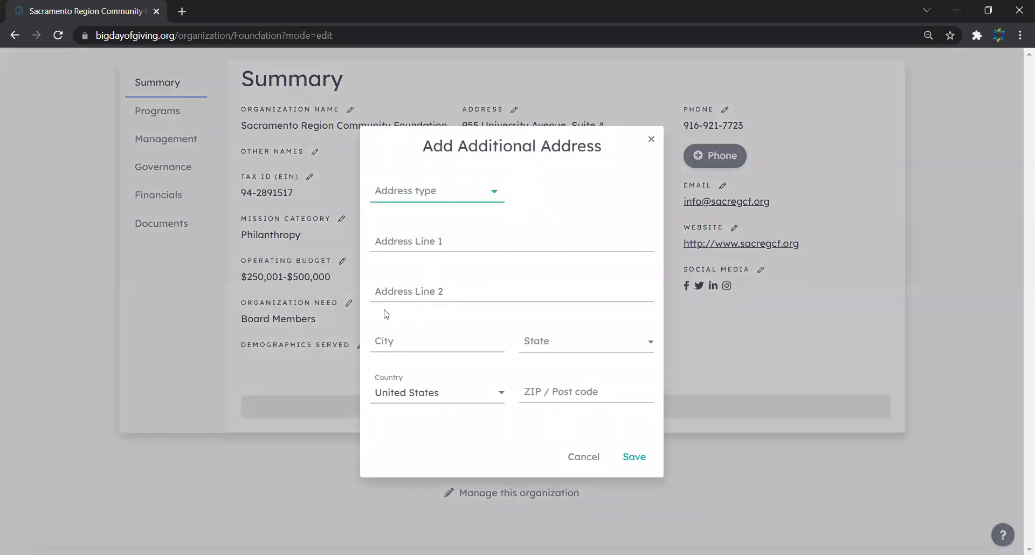
{"action": "left_click", "coordinate": [653, 143]}
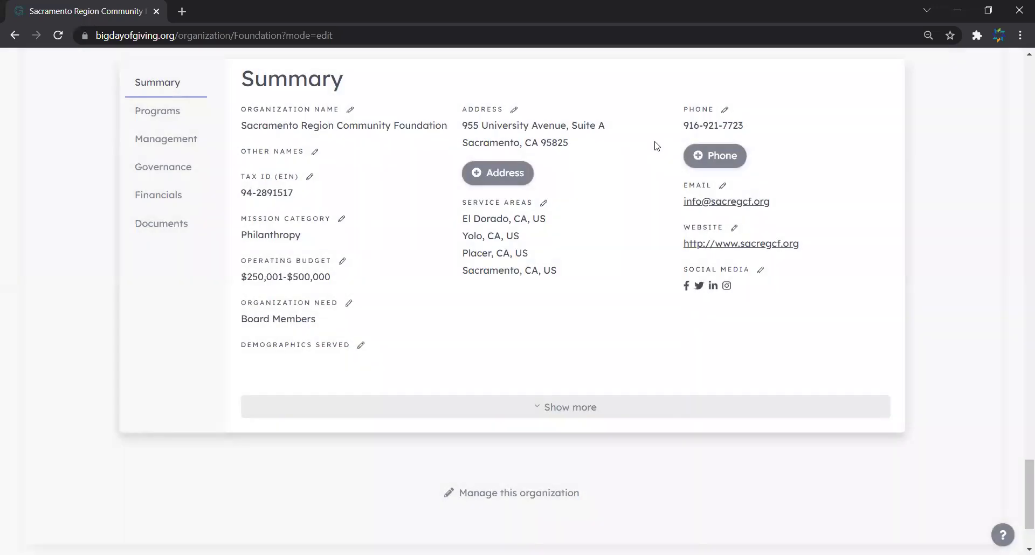
Step: Try adding California as a geographic service area and remove it again
{"action": "left_click", "coordinate": [545, 205]}
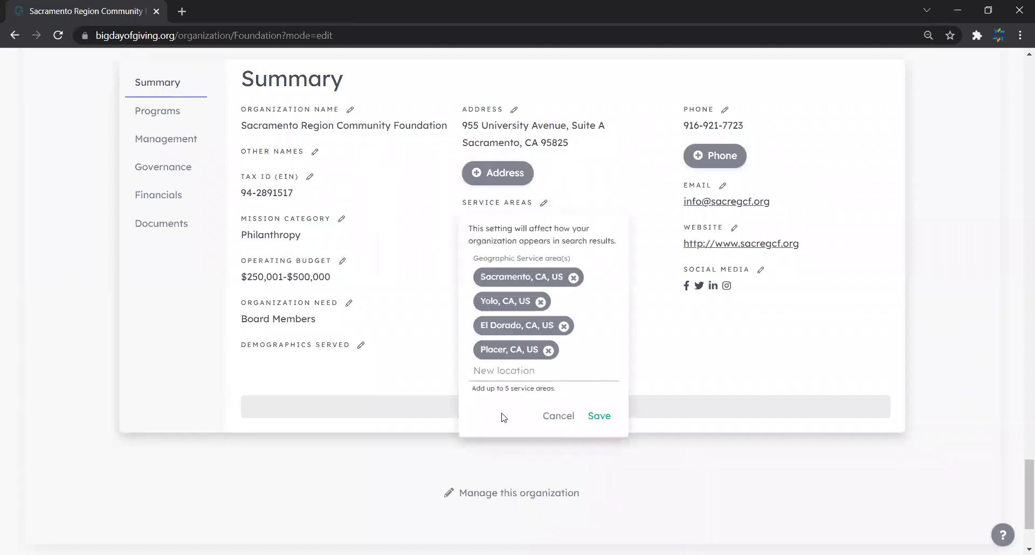
{"action": "left_click", "coordinate": [528, 373]}
{"action": "type", "text": "cal"}
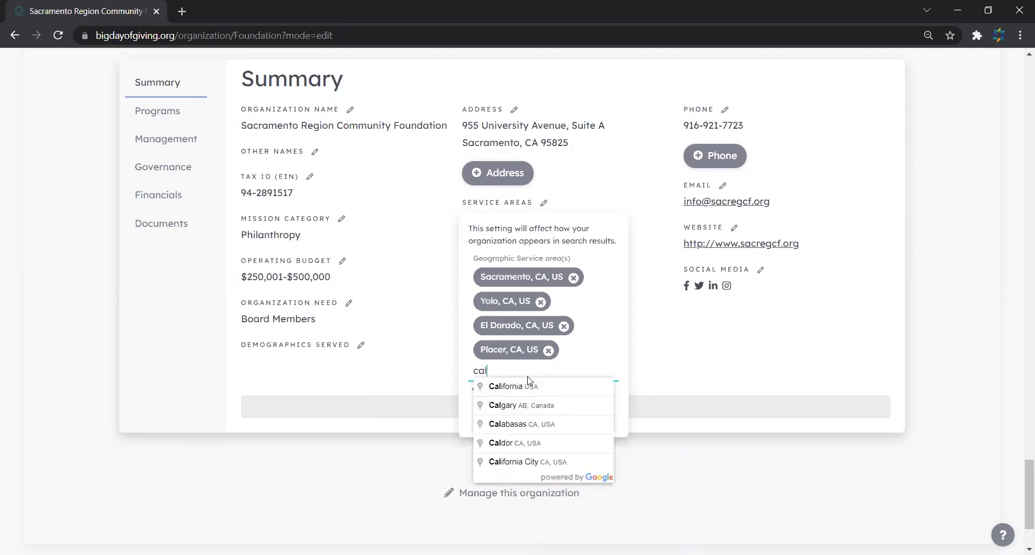
{"action": "left_click", "coordinate": [529, 386]}
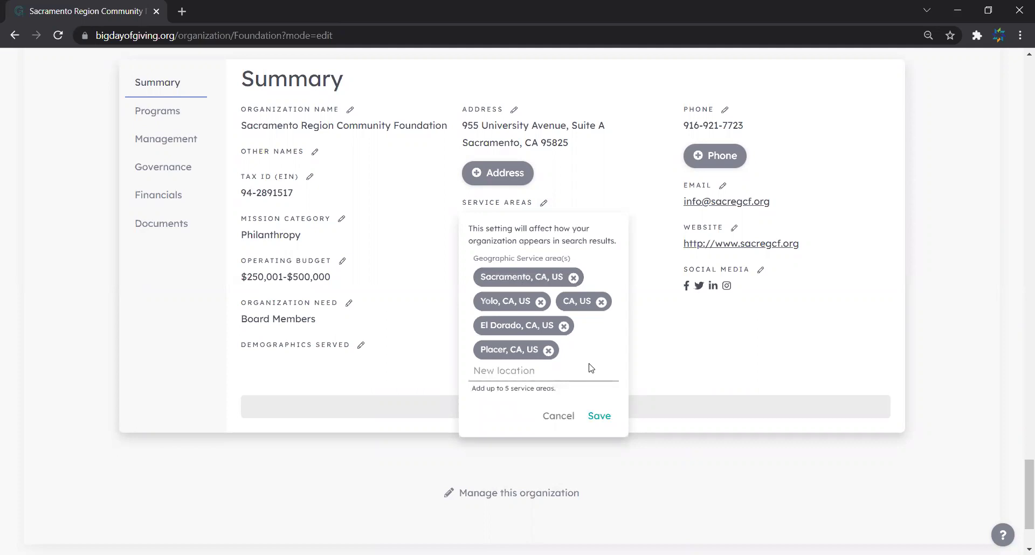
{"action": "left_click", "coordinate": [601, 304]}
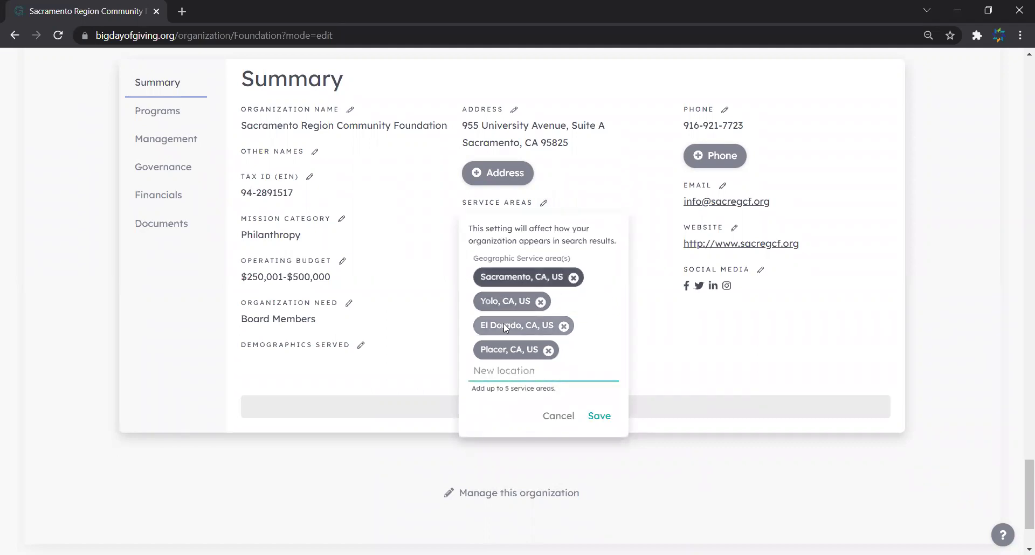
Step: Try adding Citrus Heights, CA as a service area, remove it again, and cancel the service area edits
{"action": "left_click", "coordinate": [510, 378]}
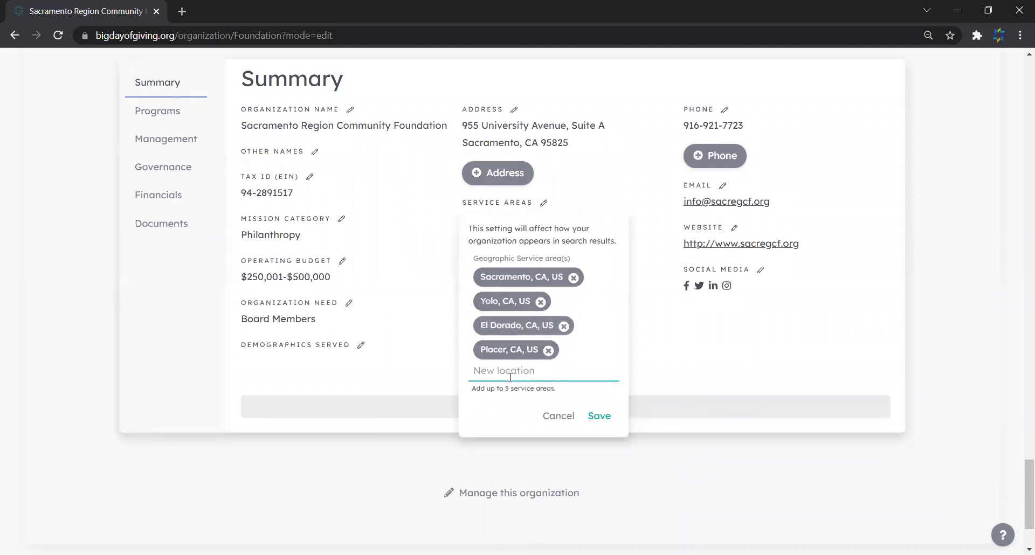
{"action": "type", "text": "citr"}
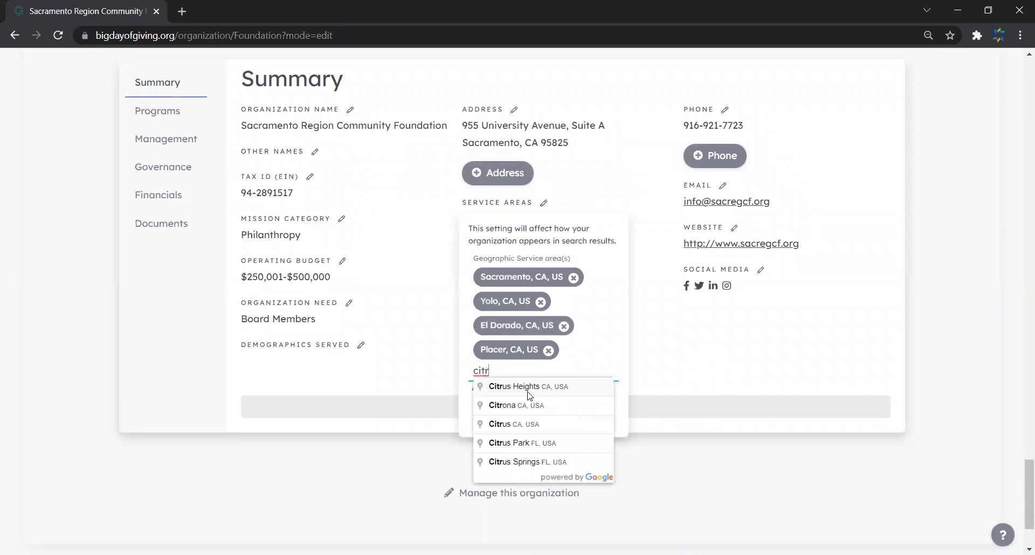
{"action": "left_click", "coordinate": [527, 388]}
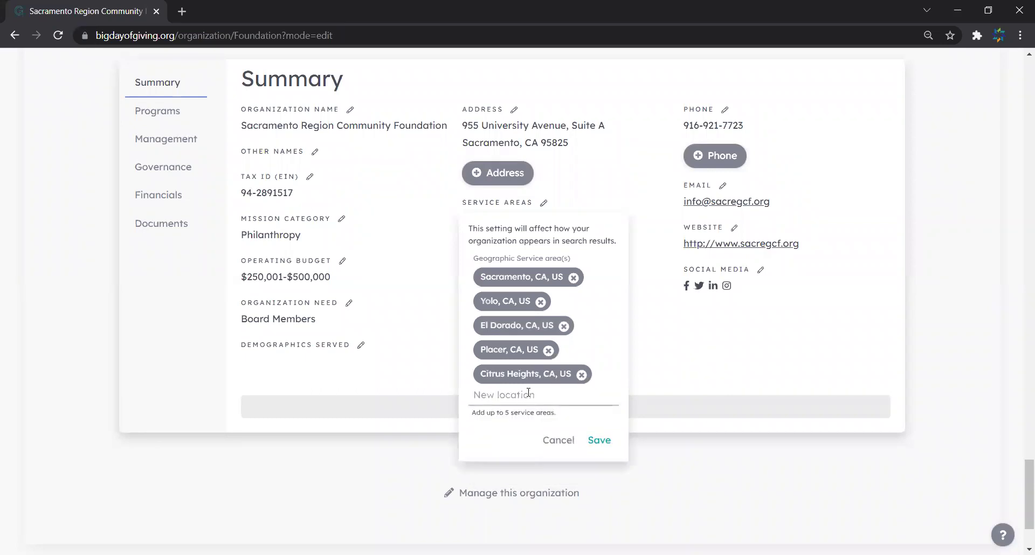
{"action": "left_click", "coordinate": [582, 375]}
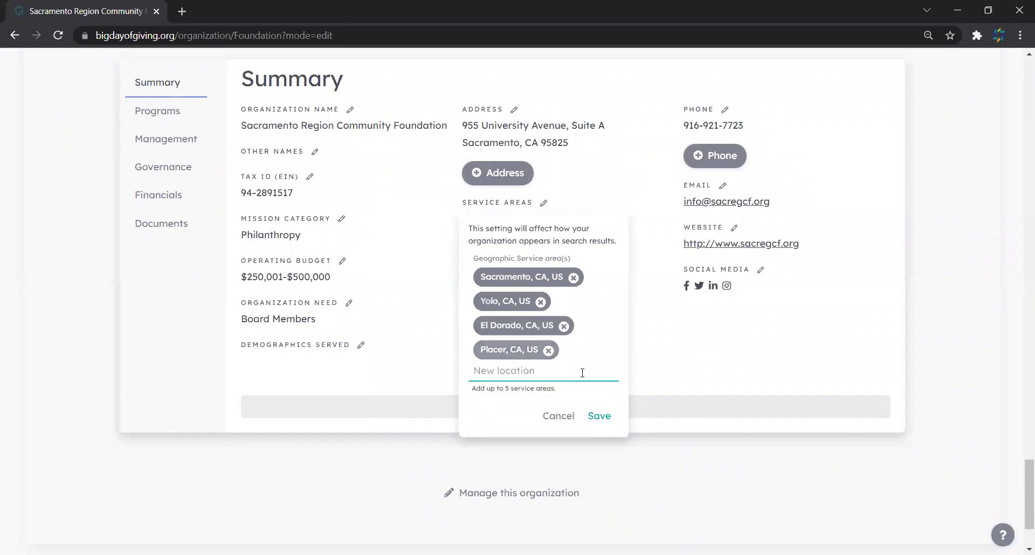
{"action": "left_click", "coordinate": [556, 414]}
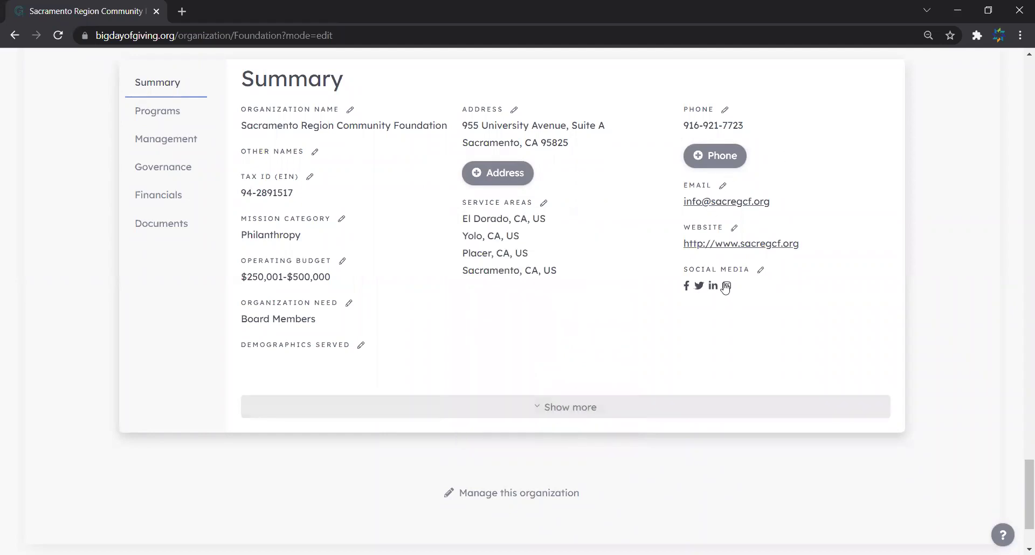
Step: Try adding another social link, browse its platform choices, remove the blank entry, and cancel the social link edits
{"action": "left_click", "coordinate": [761, 271]}
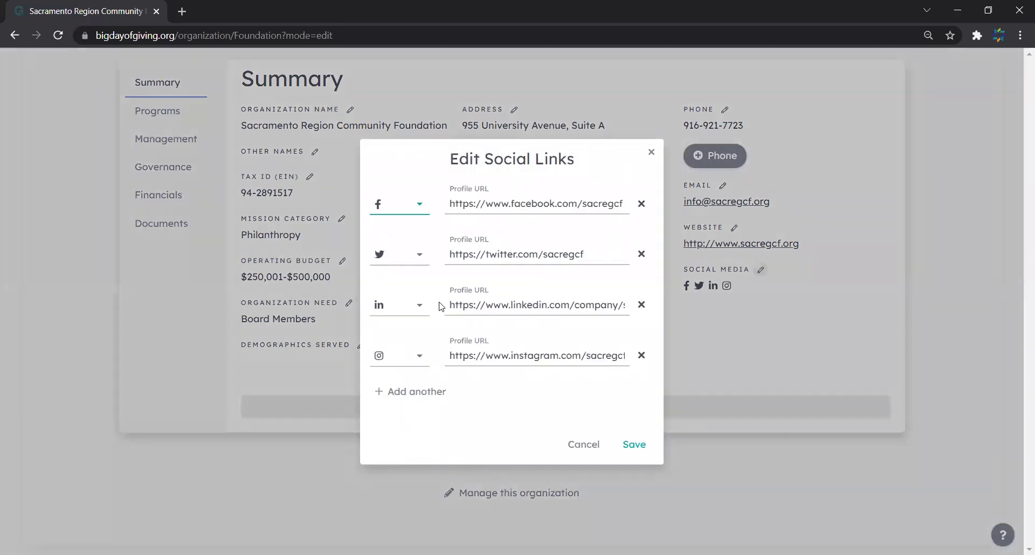
{"action": "left_click", "coordinate": [405, 393]}
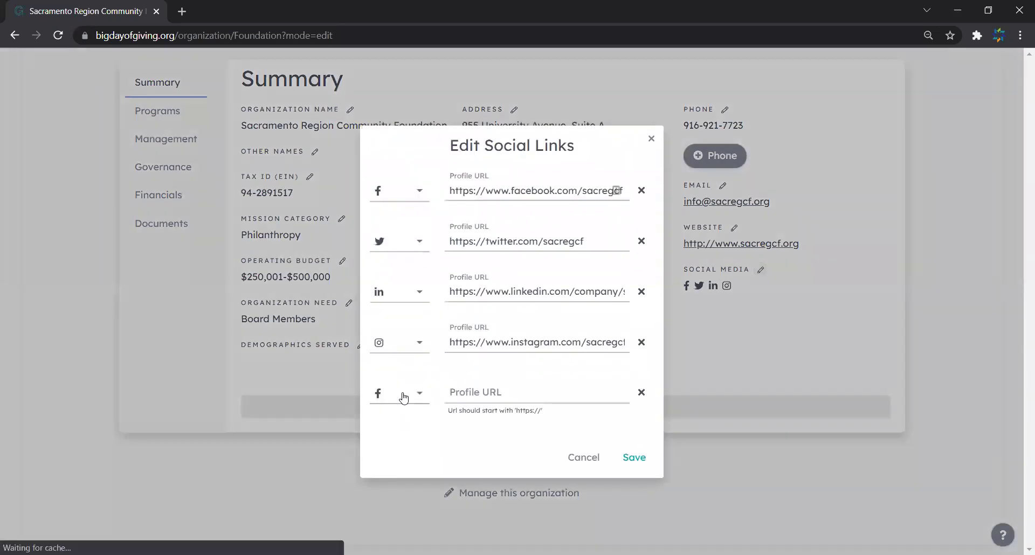
{"action": "left_click", "coordinate": [405, 396]}
{"action": "scroll", "coordinate": [394, 451], "scroll_direction": "down", "scroll_amount": 3}
{"action": "scroll", "coordinate": [391, 453], "scroll_direction": "down", "scroll_amount": 1}
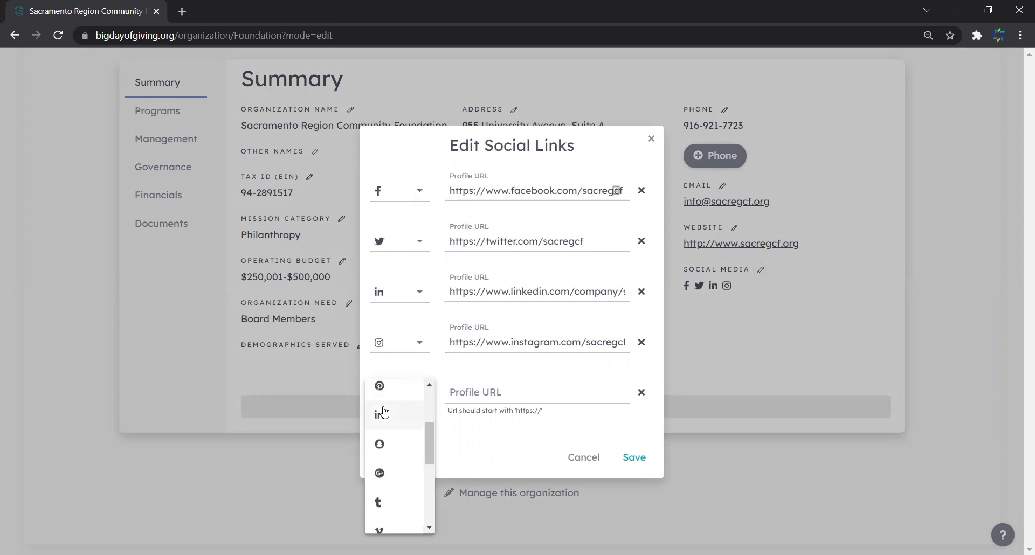
{"action": "scroll", "coordinate": [392, 411], "scroll_direction": "up", "scroll_amount": 2}
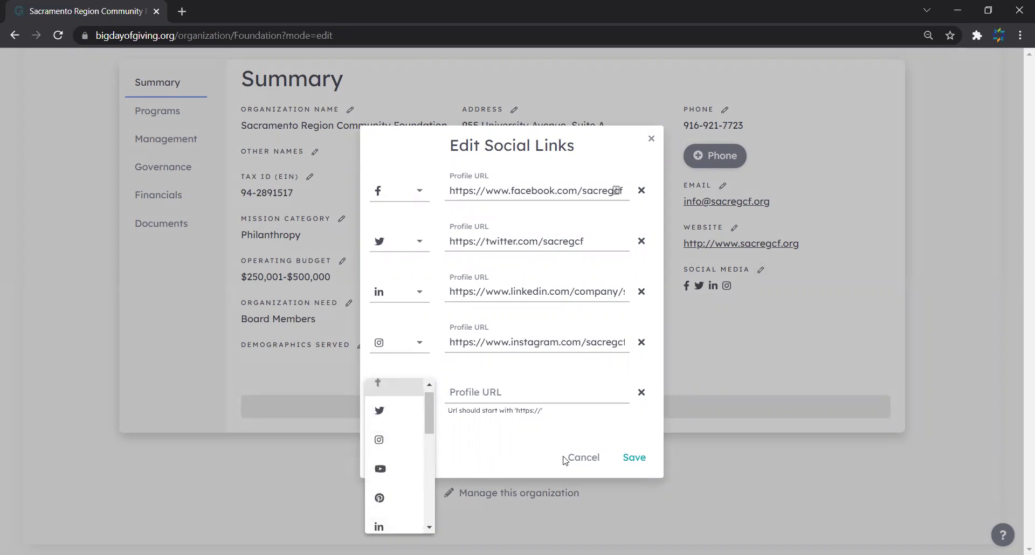
{"action": "left_click", "coordinate": [637, 402]}
{"action": "left_click", "coordinate": [641, 393]}
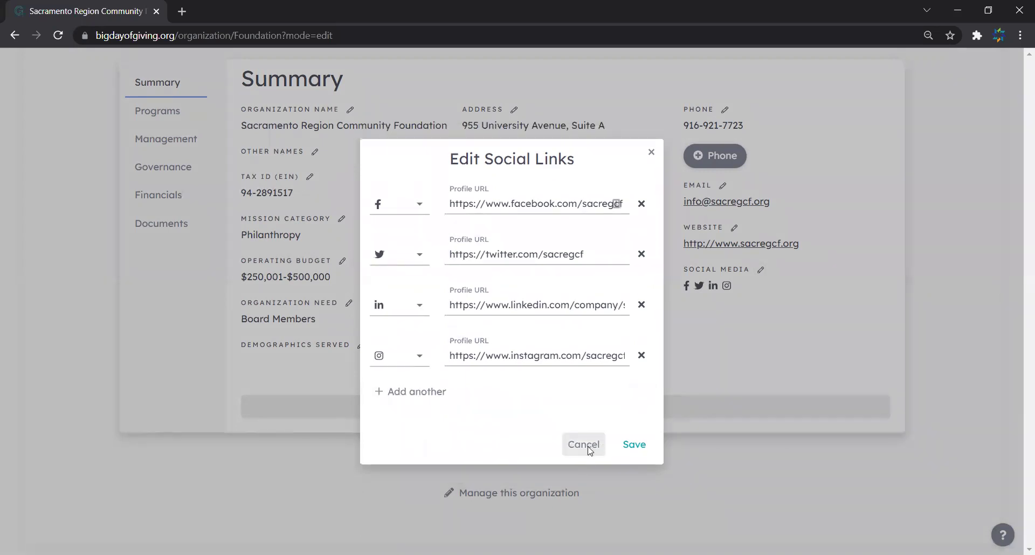
{"action": "left_click", "coordinate": [589, 449]}
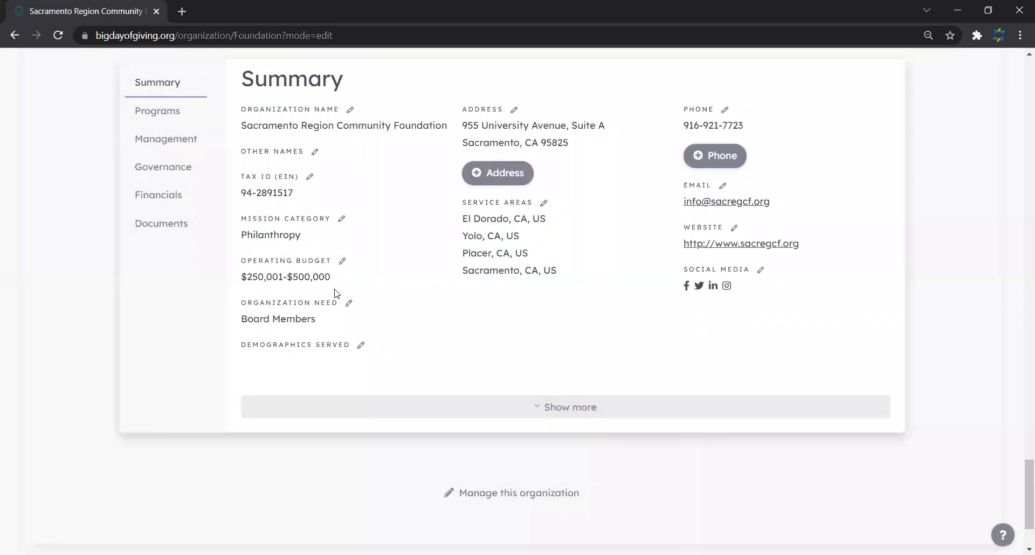
Step: Examine the edit form of the Grantmaking & Scholarships program down to its removal option and close it without saving
{"action": "left_click", "coordinate": [157, 124]}
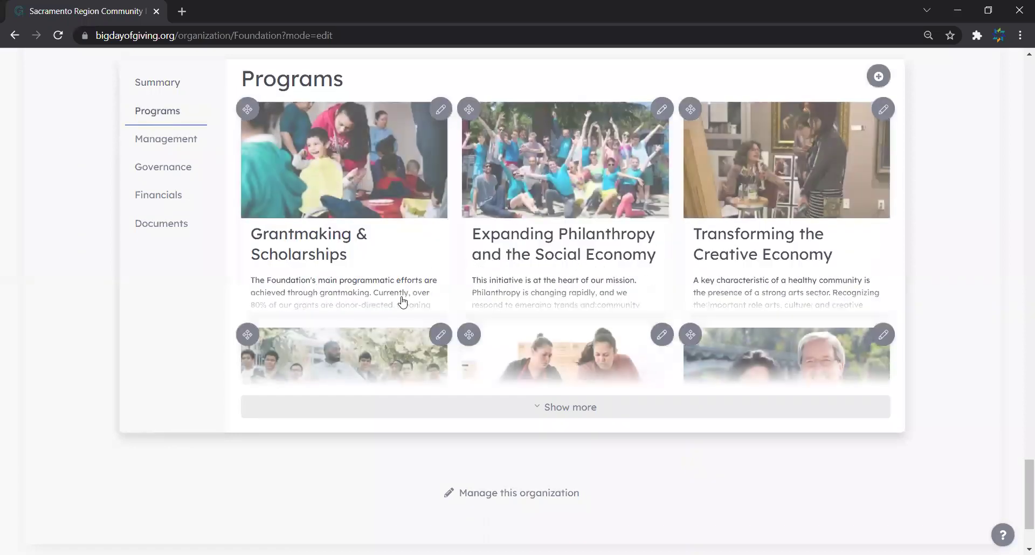
{"action": "left_click", "coordinate": [441, 110]}
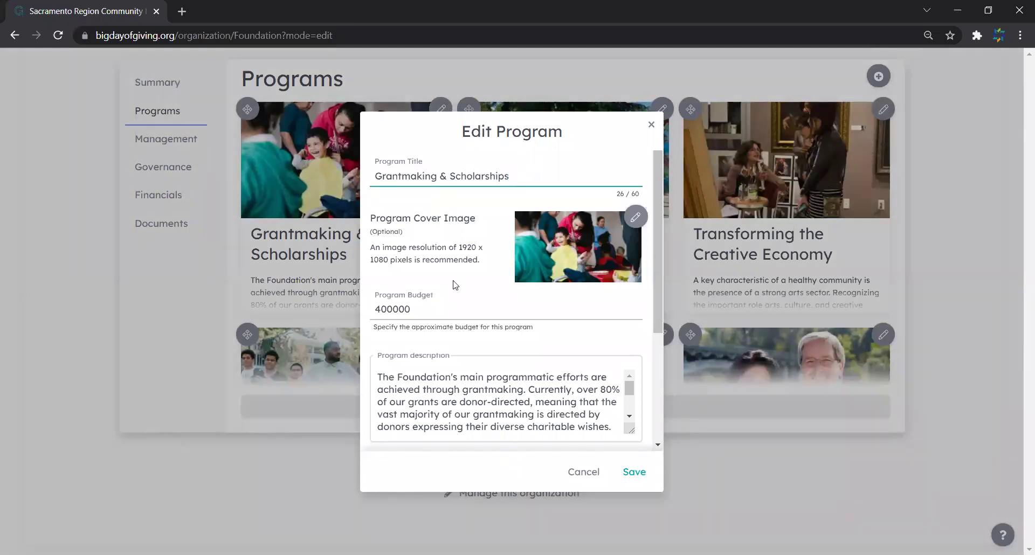
{"action": "scroll", "coordinate": [456, 285], "scroll_direction": "down", "scroll_amount": 2}
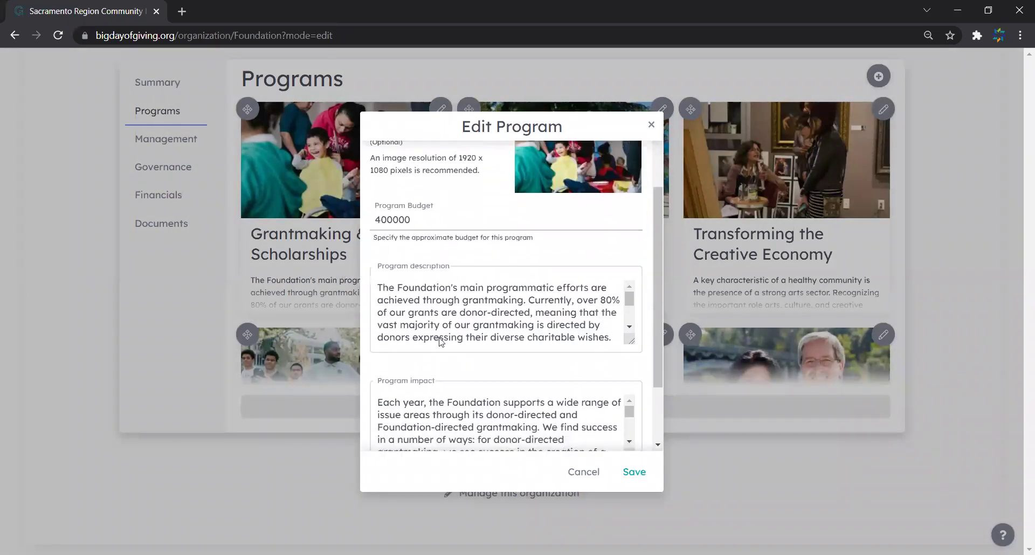
{"action": "scroll", "coordinate": [441, 341], "scroll_direction": "down", "scroll_amount": 2}
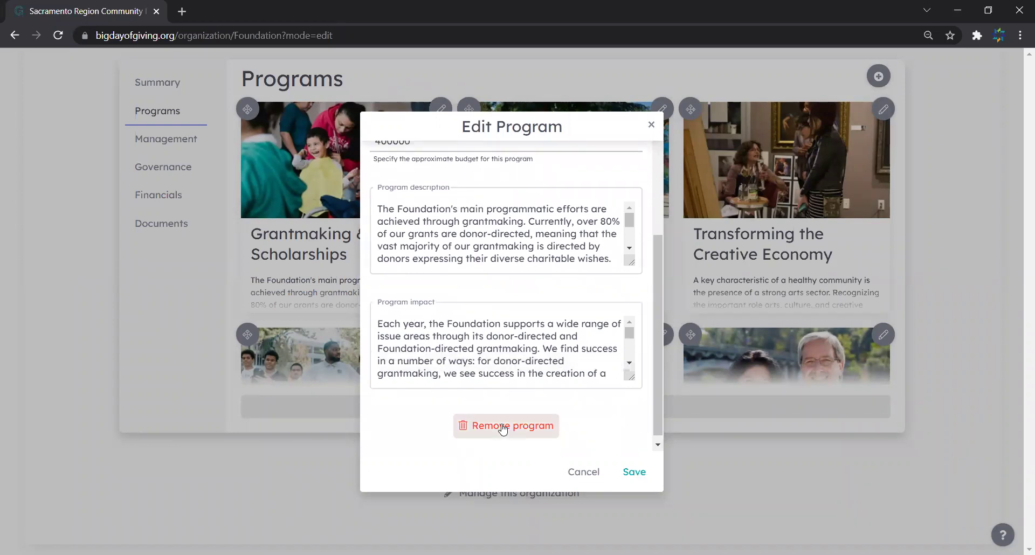
{"action": "left_click", "coordinate": [583, 475]}
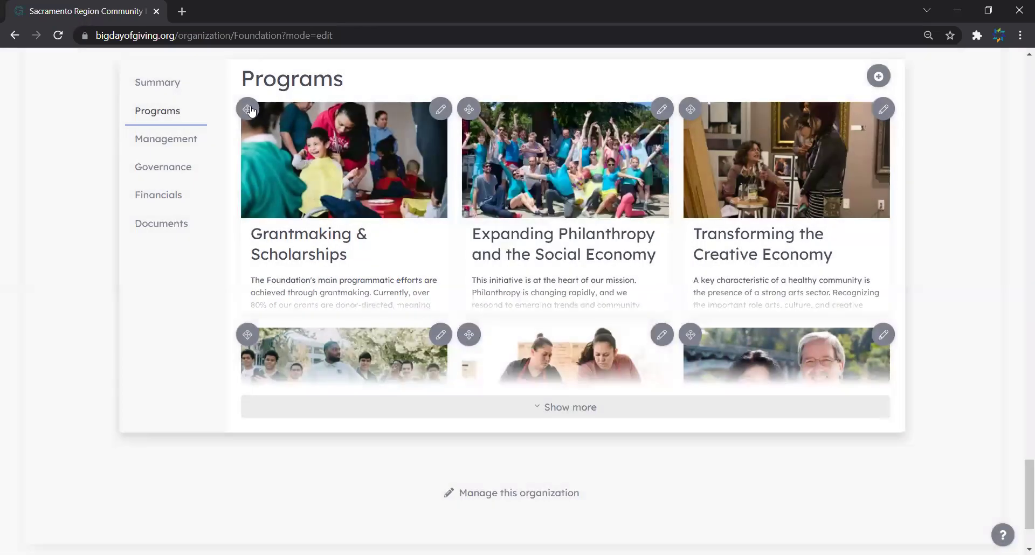
Step: Move the Grantmaking & Scholarships program to second place, and expand the full programs list to its option for adding a program
{"action": "left_click_drag", "start_coordinate": [400, 110], "coordinate": [582, 125]}
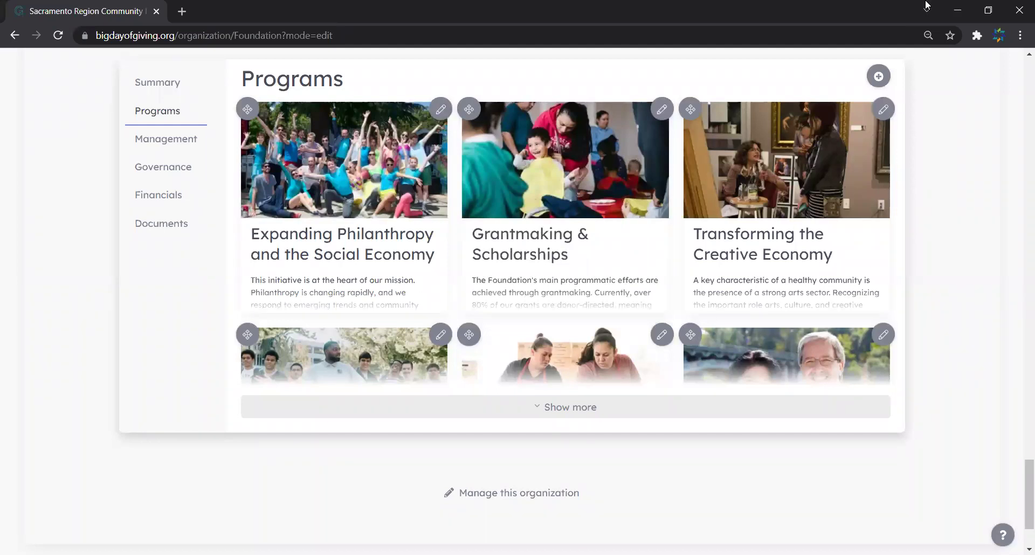
{"action": "left_click", "coordinate": [703, 407]}
{"action": "scroll", "coordinate": [704, 407], "scroll_direction": "down", "scroll_amount": 1}
{"action": "scroll", "coordinate": [704, 407], "scroll_direction": "down", "scroll_amount": 5}
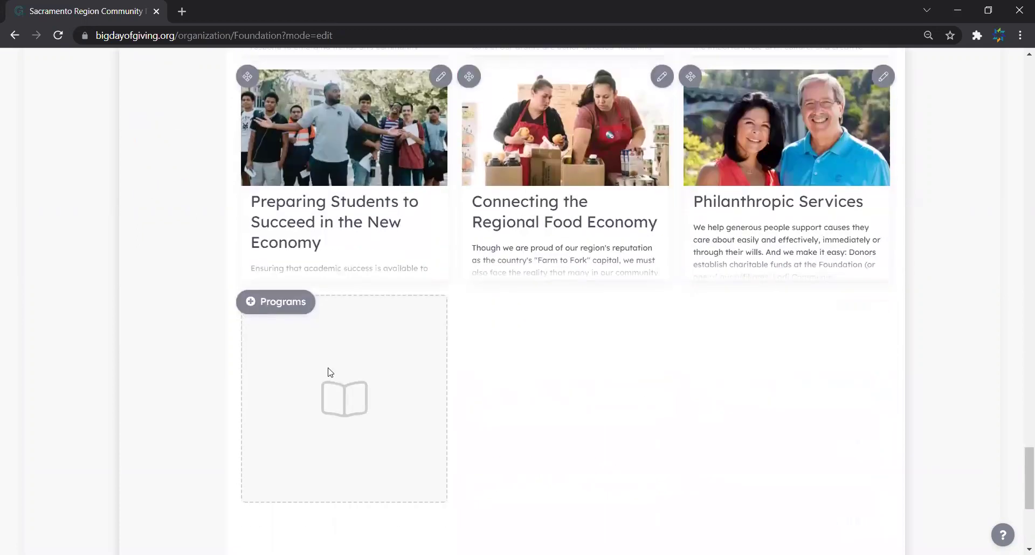
{"action": "left_click", "coordinate": [280, 305]}
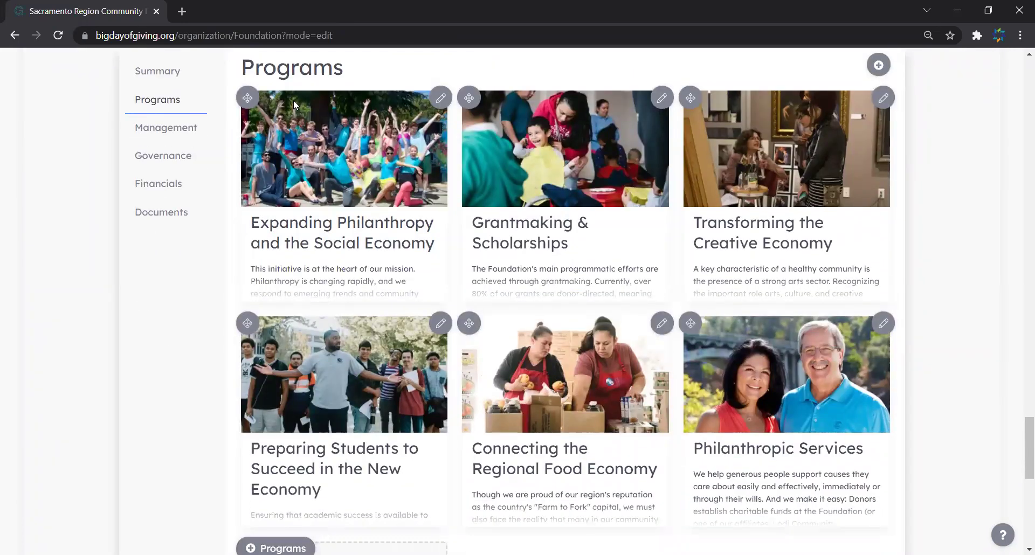
Step: Go to the Management section, examine the Chief Executive Officer's staff edit form, and close it without saving
{"action": "left_click", "coordinate": [180, 141]}
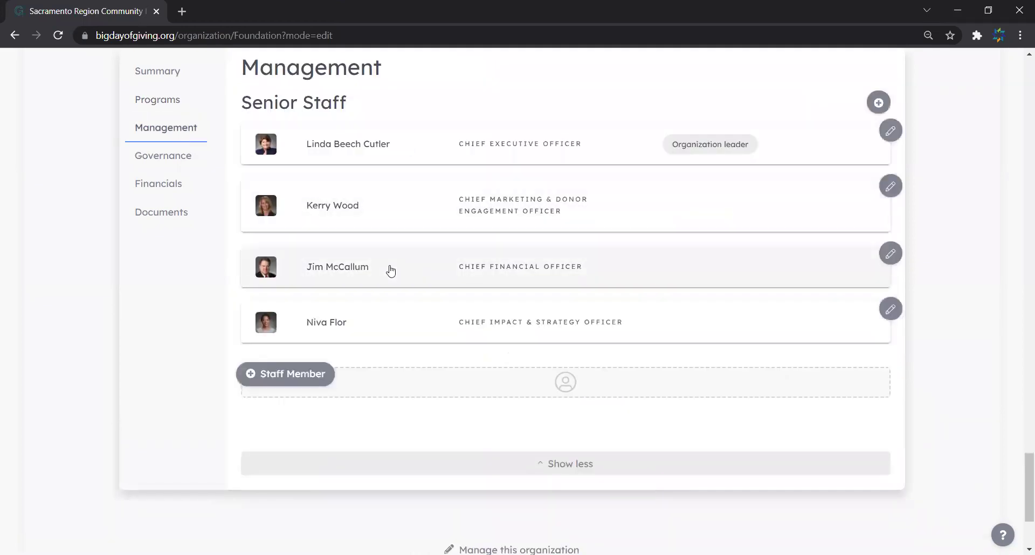
{"action": "left_click", "coordinate": [432, 153]}
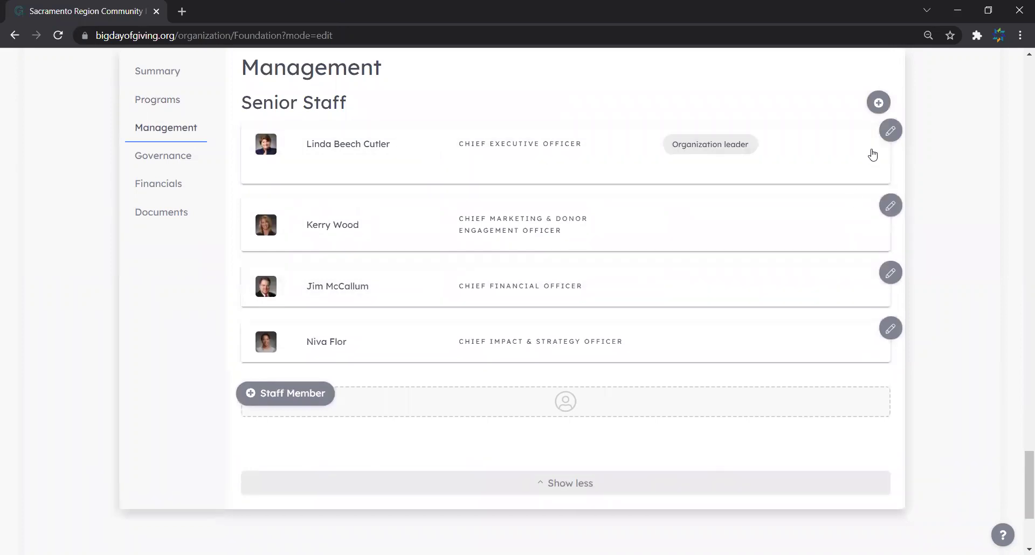
{"action": "left_click", "coordinate": [892, 132]}
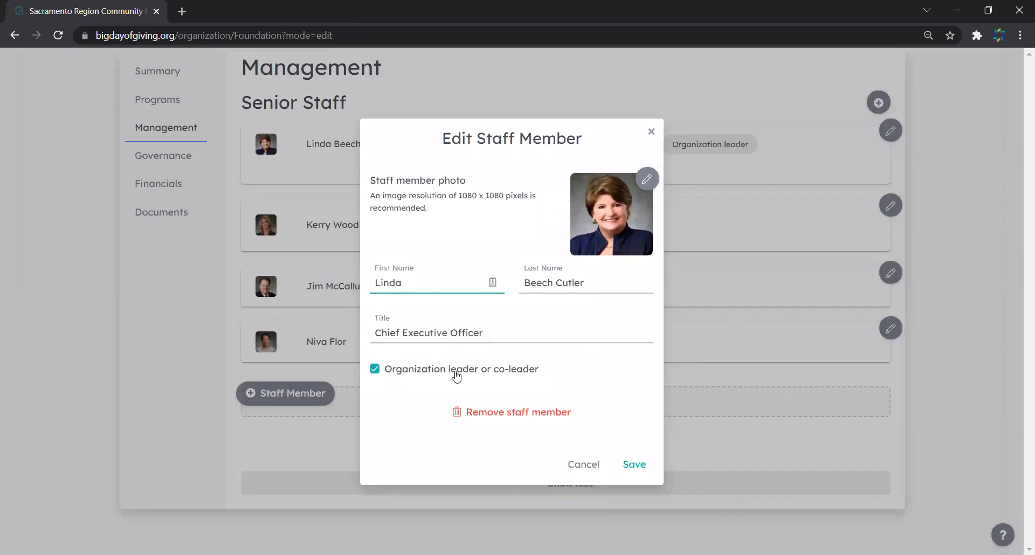
{"action": "left_click", "coordinate": [649, 129]}
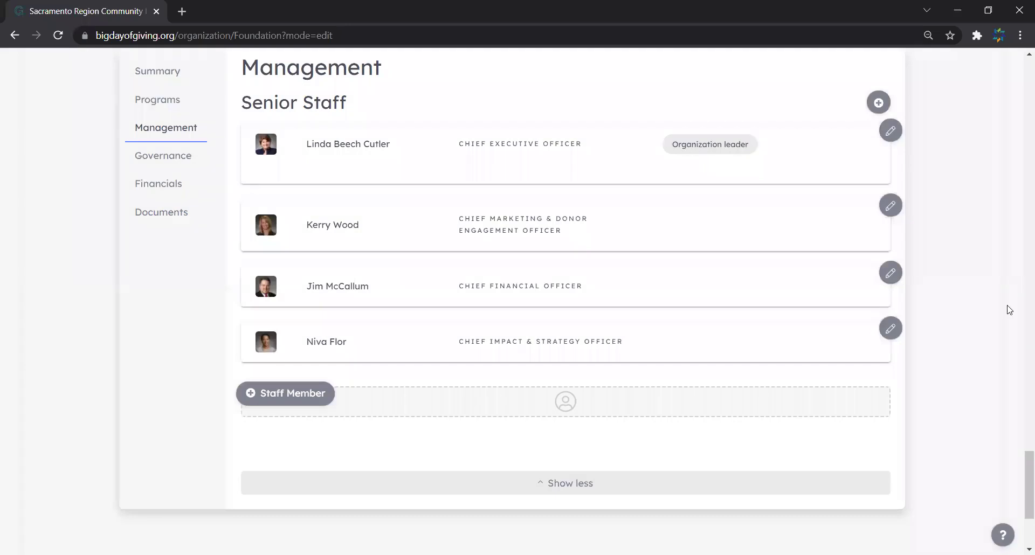
Step: Mark the Chief Marketing & Donor Engagement Officer as organization leader or co-leader and save the staff entry
{"action": "left_click", "coordinate": [891, 206]}
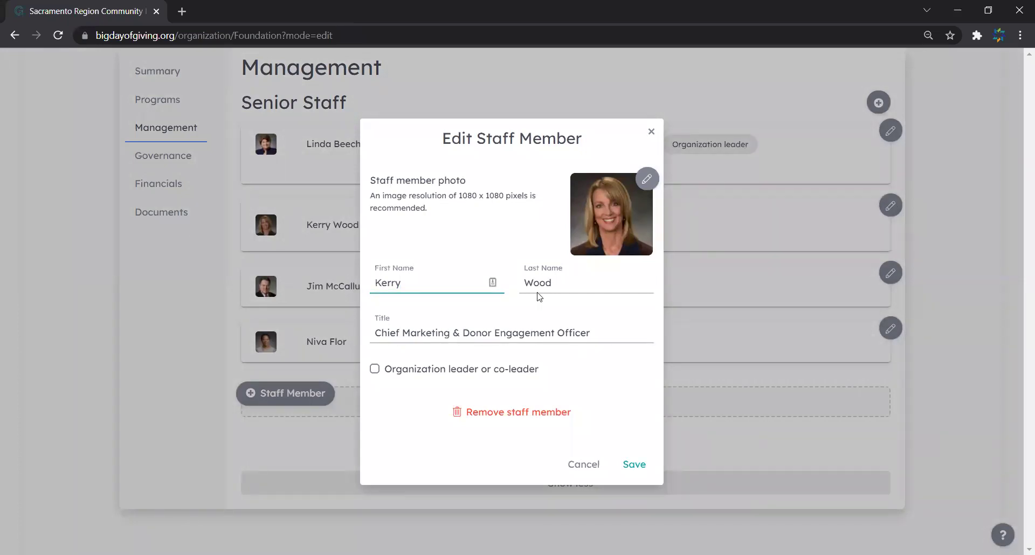
{"action": "left_click", "coordinate": [419, 371]}
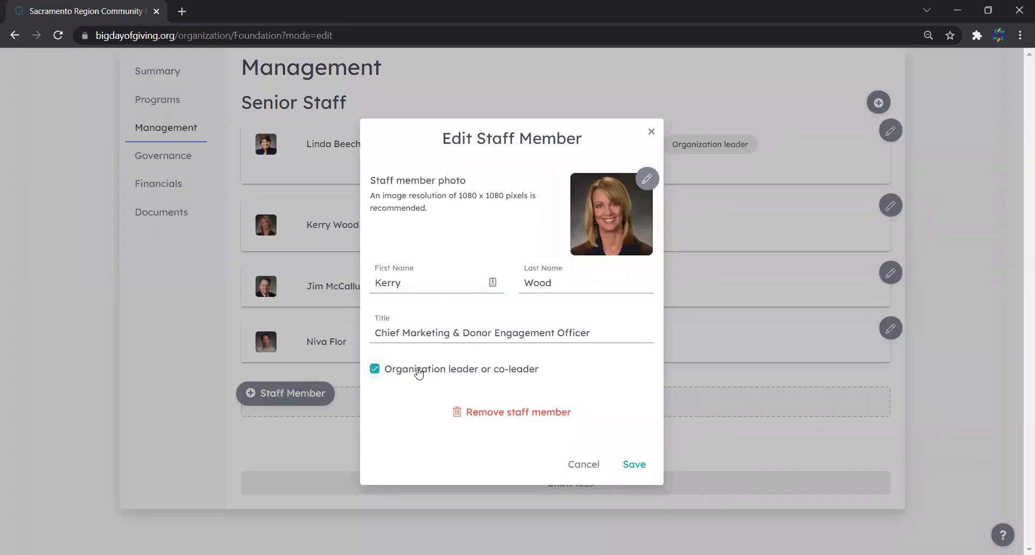
{"action": "left_click", "coordinate": [632, 465]}
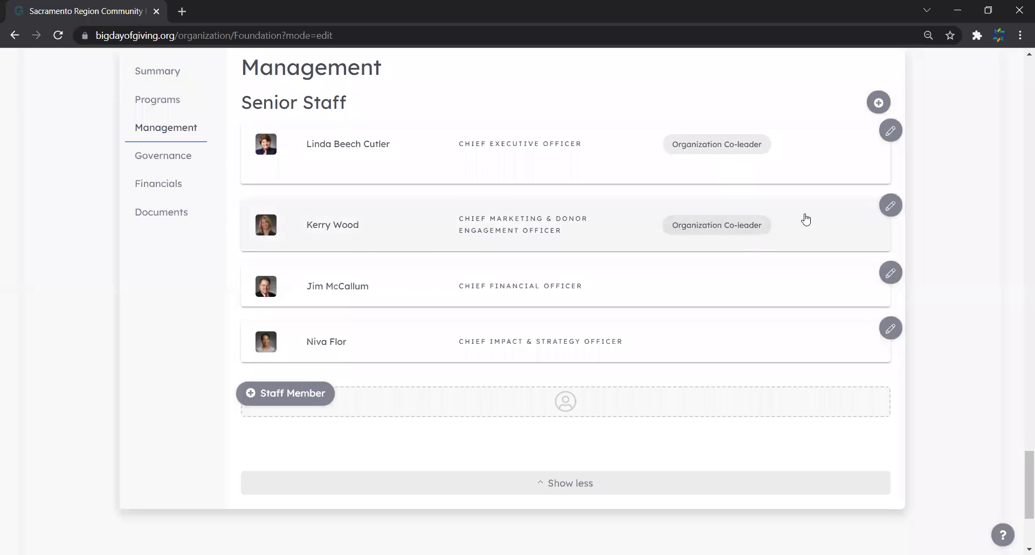
Step: Clear the organization leader or co-leader designation from the Chief Marketing & Donor Engagement Officer and save
{"action": "left_click", "coordinate": [890, 205]}
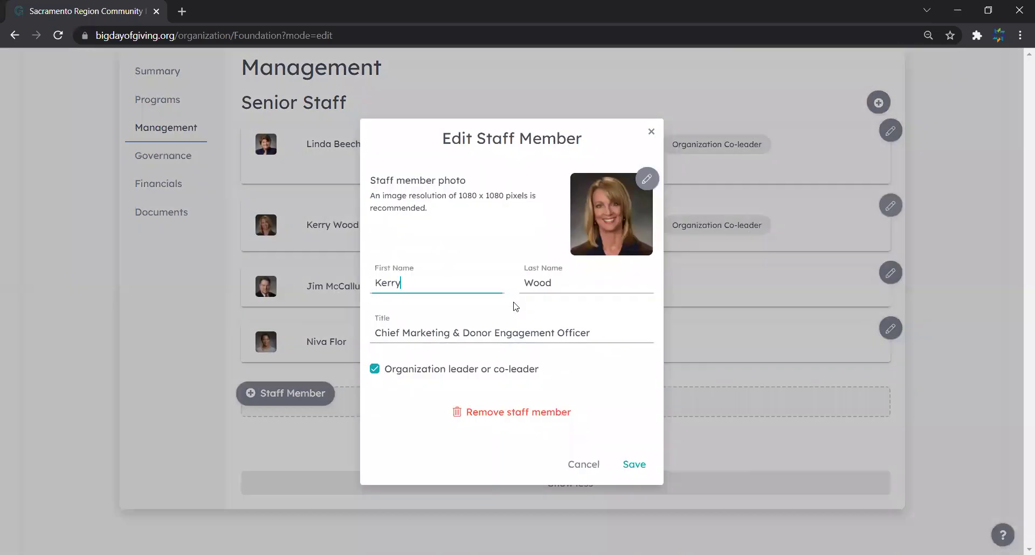
{"action": "left_click", "coordinate": [384, 370]}
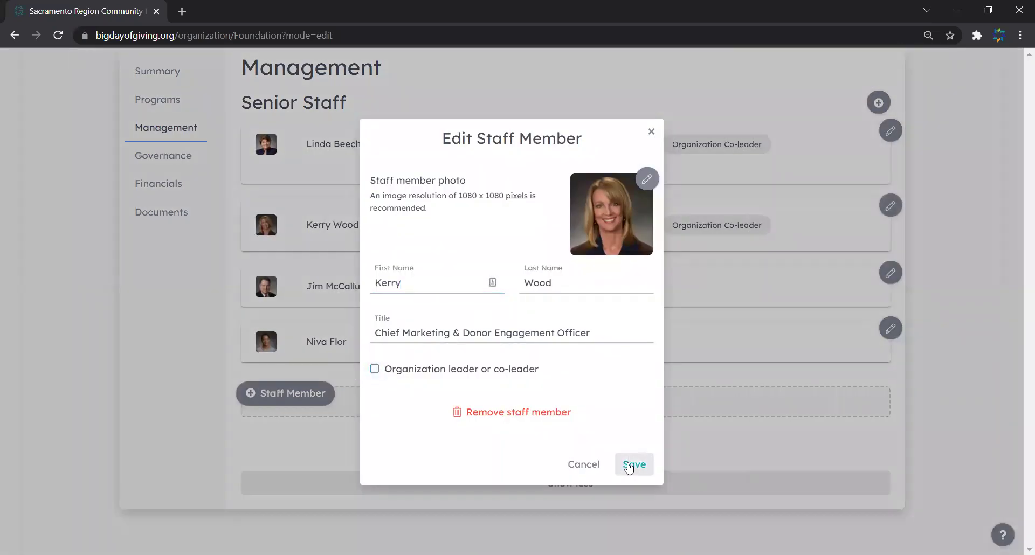
{"action": "left_click", "coordinate": [629, 467]}
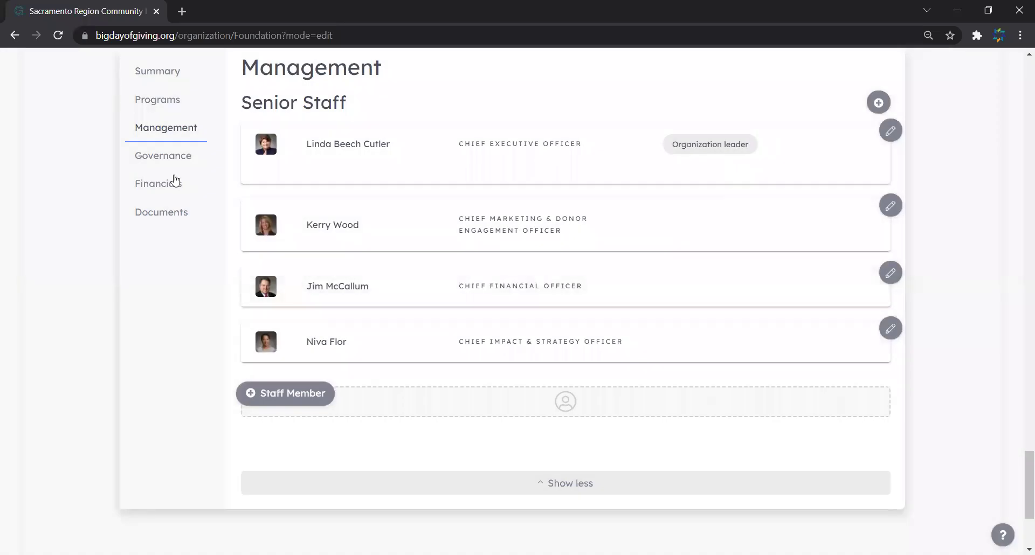
Step: Go to the Governance section, examine the Board Chair's edit form down to the current term, and close it without saving
{"action": "left_click", "coordinate": [175, 162]}
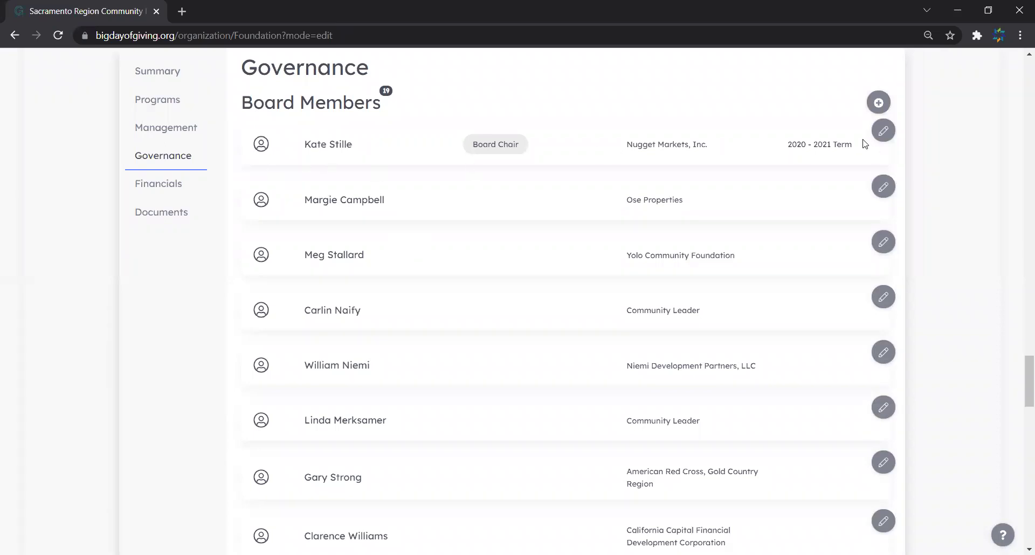
{"action": "left_click", "coordinate": [883, 131]}
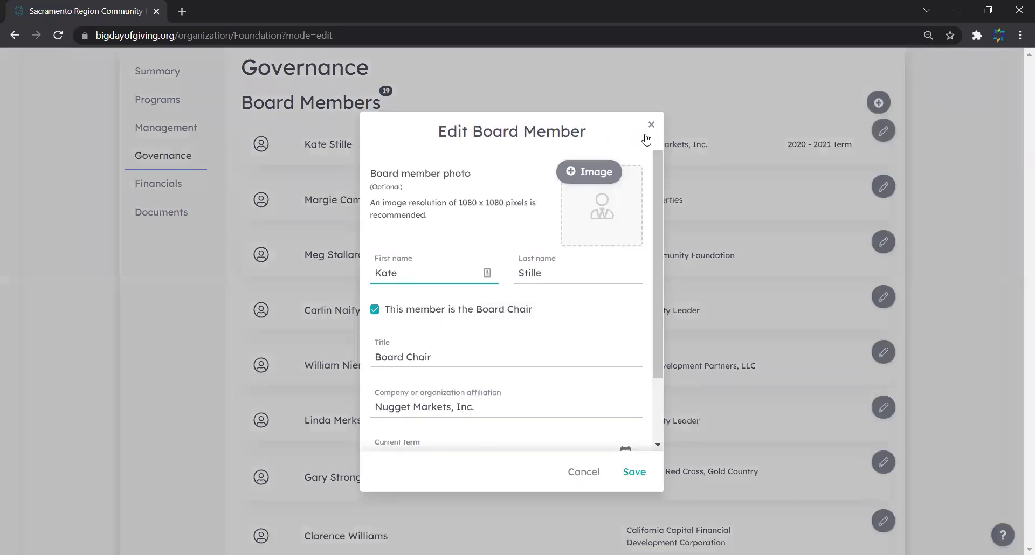
{"action": "scroll", "coordinate": [504, 329], "scroll_direction": "down", "scroll_amount": 2}
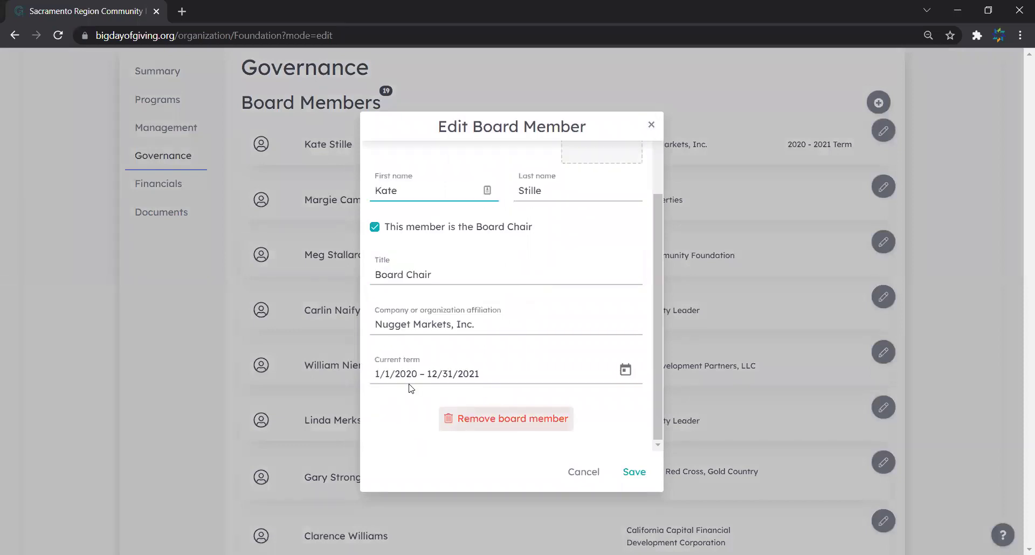
{"action": "left_click", "coordinate": [424, 374]}
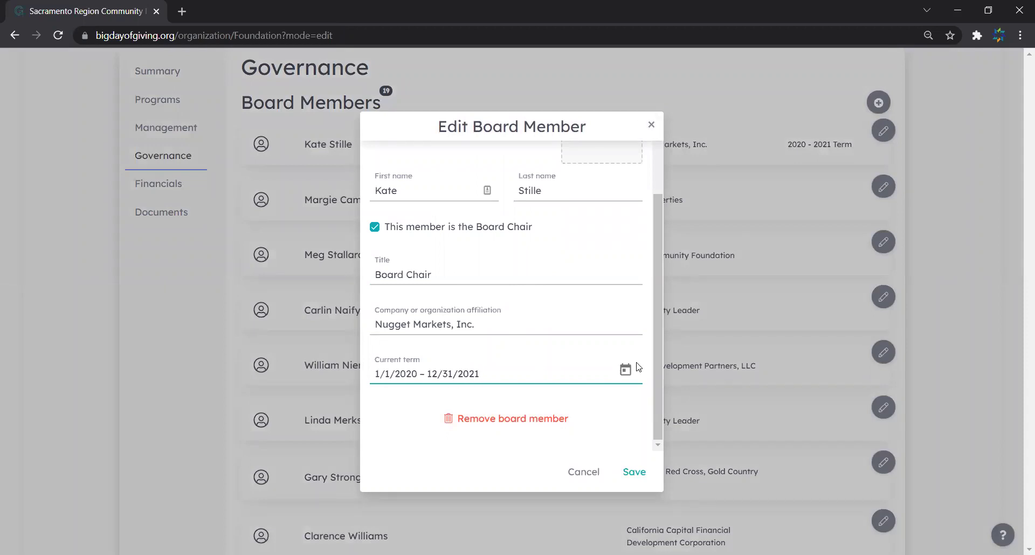
{"action": "left_click", "coordinate": [652, 135]}
Step: Try setting Decline to state to 1 in the board's gender identity breakdown and check the allocation of board members
{"action": "scroll", "coordinate": [517, 419], "scroll_direction": "down", "scroll_amount": 15}
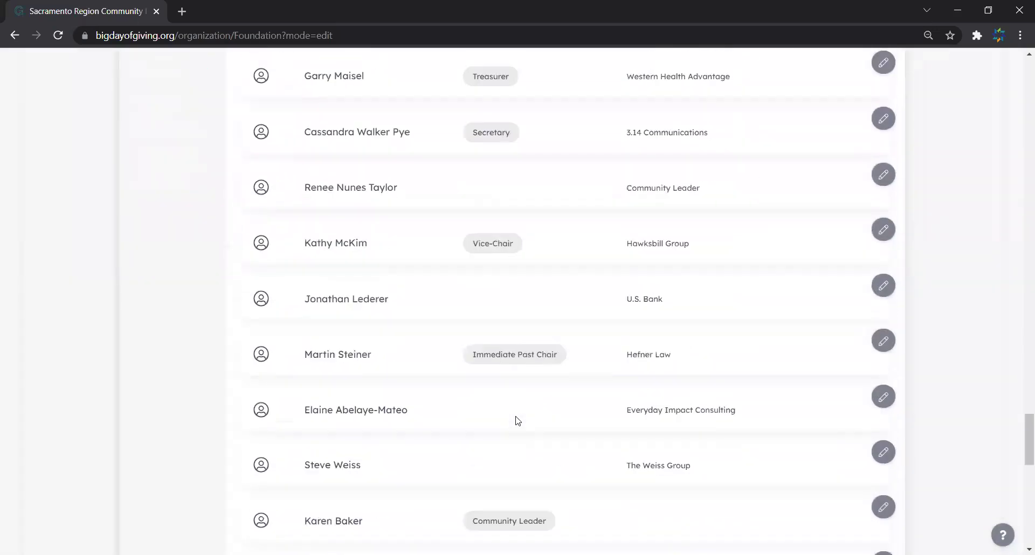
{"action": "scroll", "coordinate": [517, 420], "scroll_direction": "down", "scroll_amount": 6}
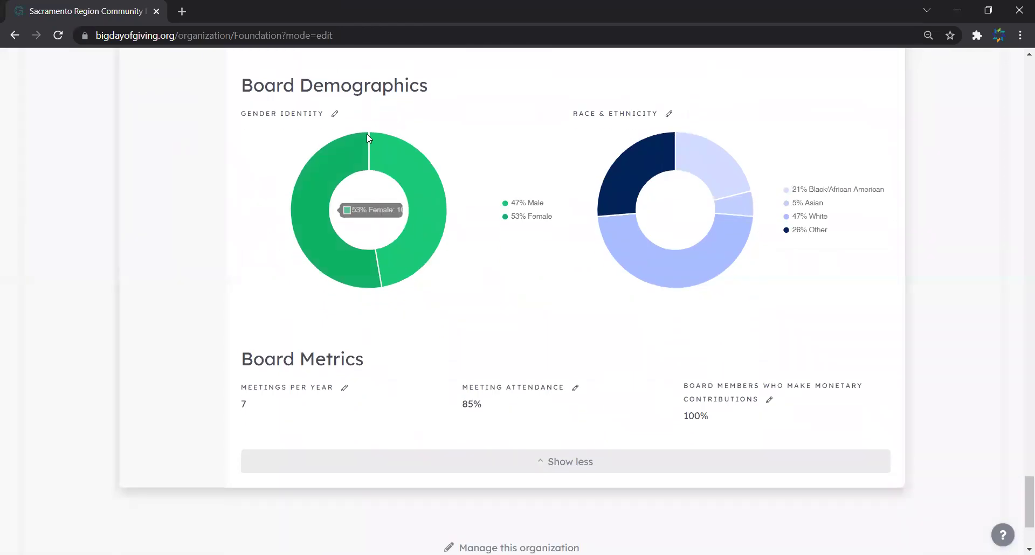
{"action": "left_click", "coordinate": [336, 115]}
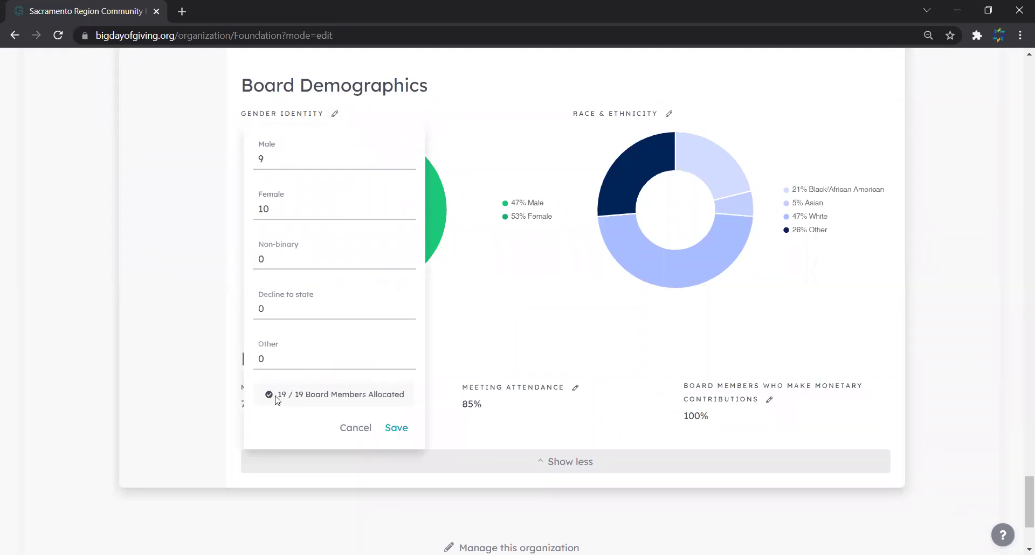
{"action": "left_click_drag", "start_coordinate": [277, 394], "coordinate": [309, 395]}
{"action": "left_click", "coordinate": [308, 311]}
{"action": "key", "text": "BackSpace"}
{"action": "type", "text": "1"}
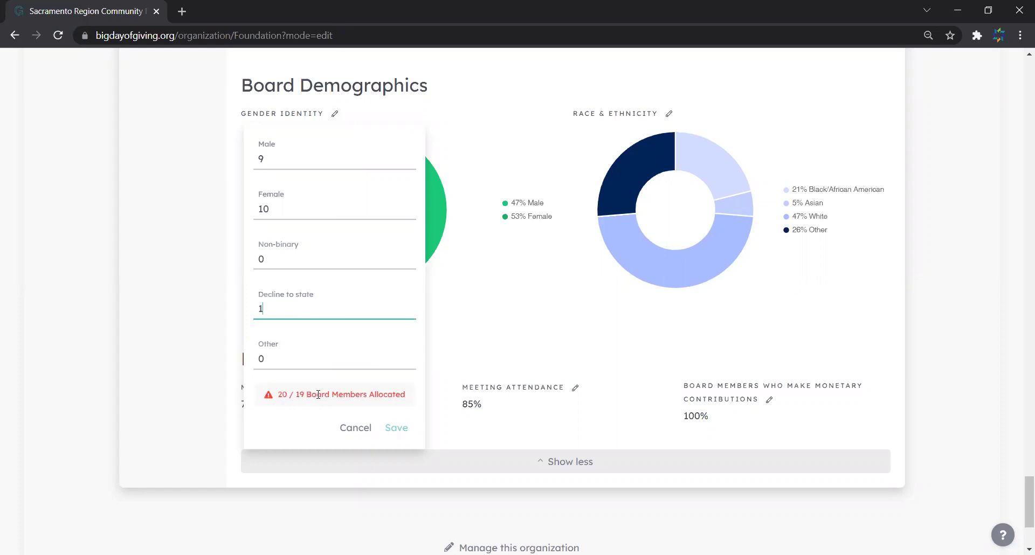
{"action": "left_click_drag", "start_coordinate": [276, 395], "coordinate": [330, 399]}
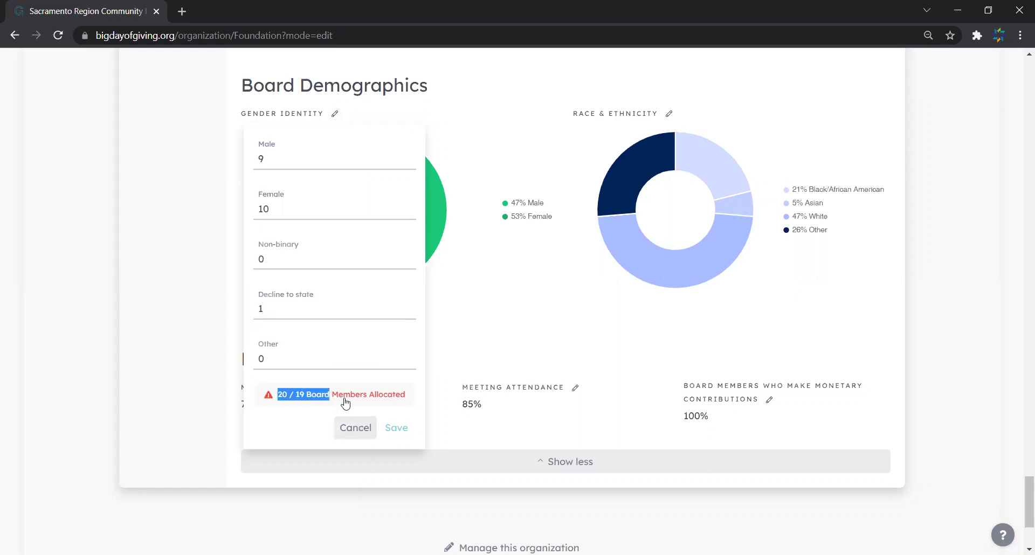
Step: Set Decline to state back to 0 and cancel the gender identity edits
{"action": "left_click", "coordinate": [282, 310]}
{"action": "key", "text": "BackSpace"}
{"action": "type", "text": "0"}
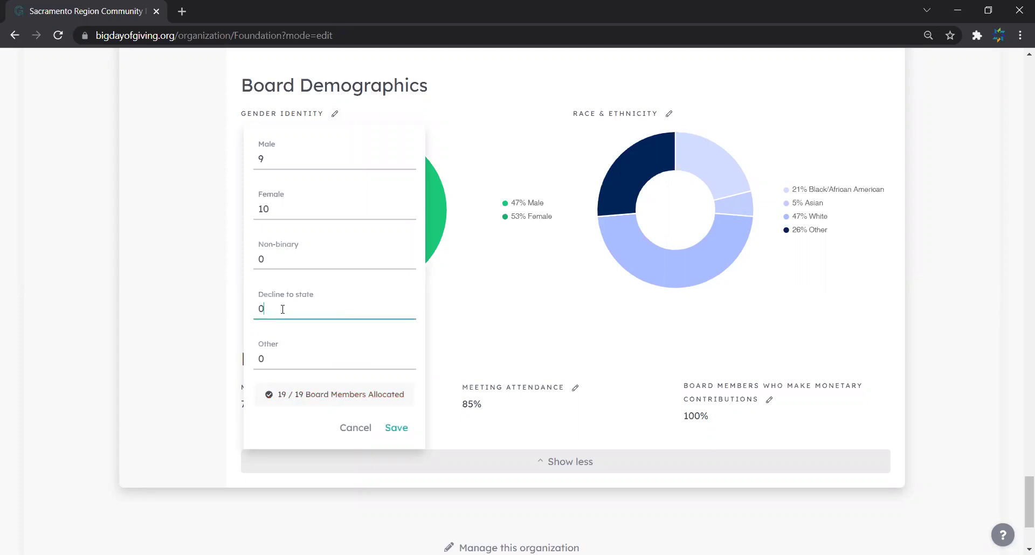
{"action": "left_click", "coordinate": [347, 431]}
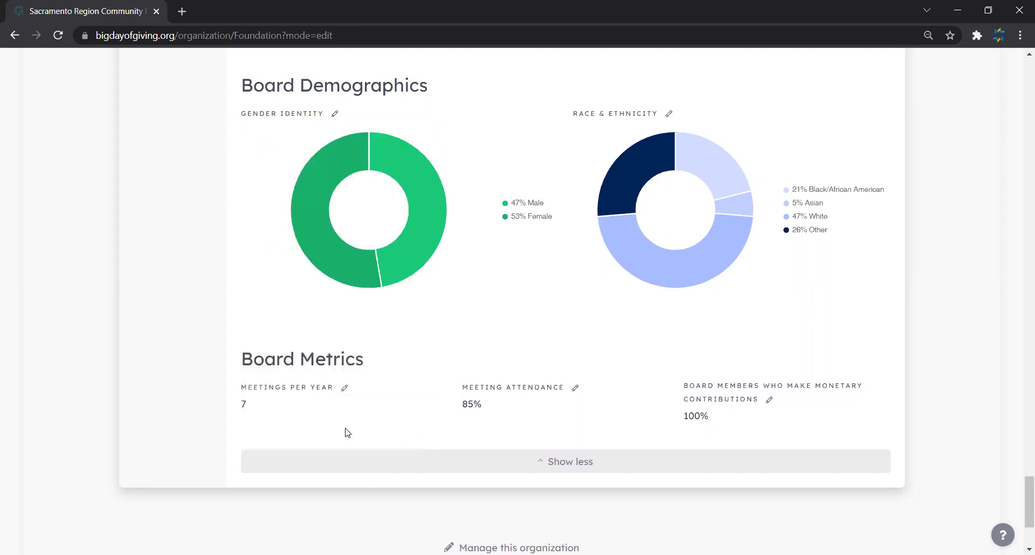
Step: Examine the board's Race & Ethnicity edit form and close it without saving
{"action": "scroll", "coordinate": [192, 305], "scroll_direction": "up", "scroll_amount": 3}
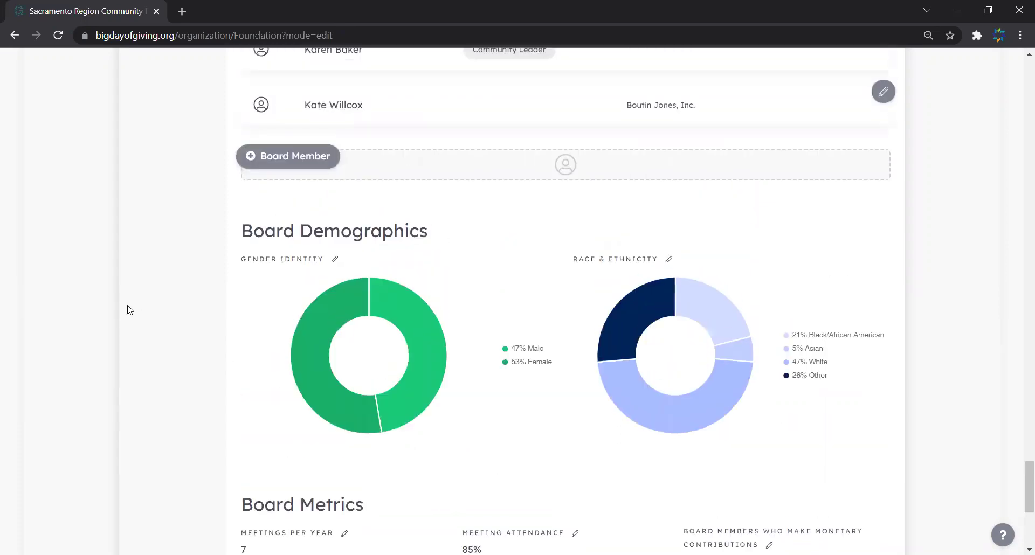
{"action": "left_click", "coordinate": [668, 262]}
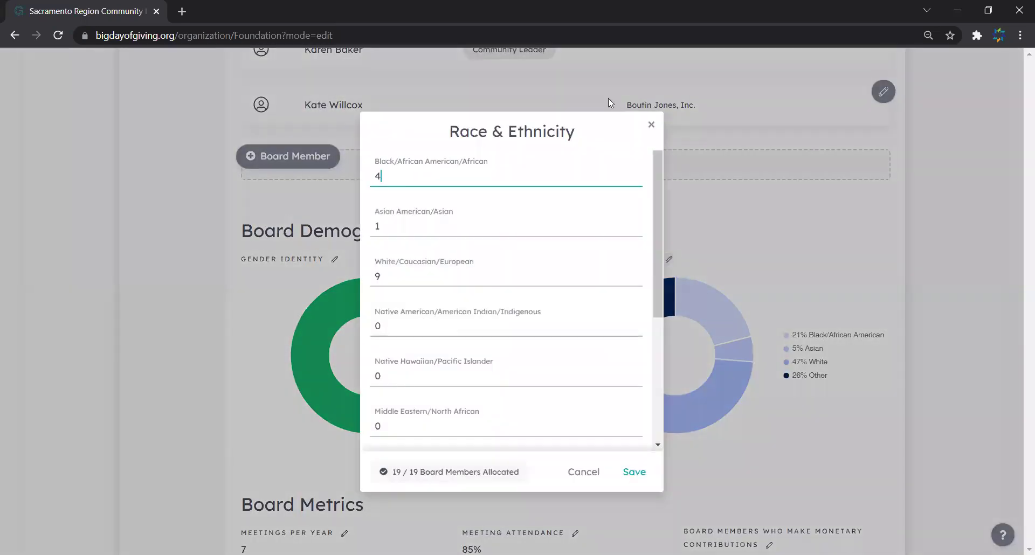
{"action": "left_click", "coordinate": [651, 124]}
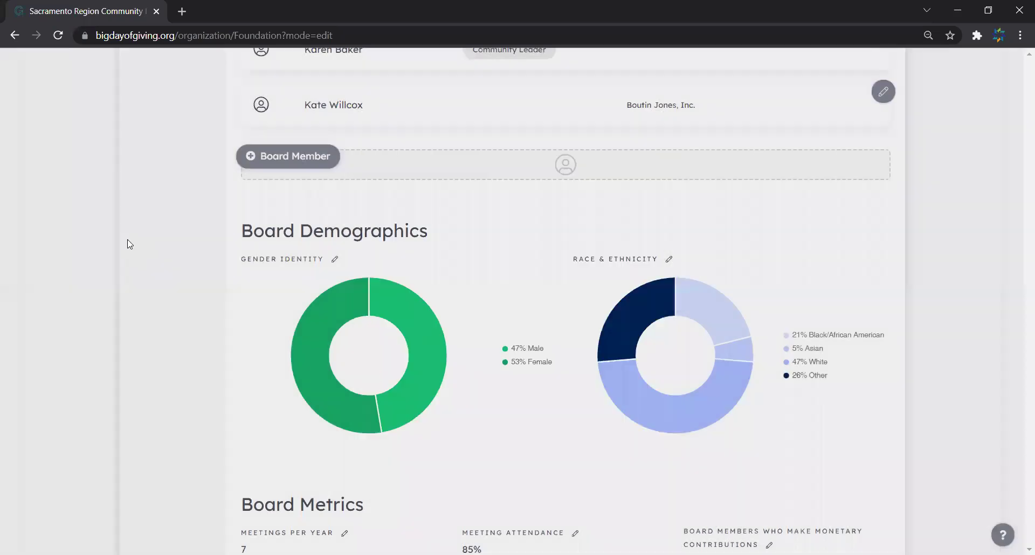
Step: Go to the Financials section and view its trends chart down to the option for adding a financial report
{"action": "scroll", "coordinate": [129, 243], "scroll_direction": "up", "scroll_amount": 20}
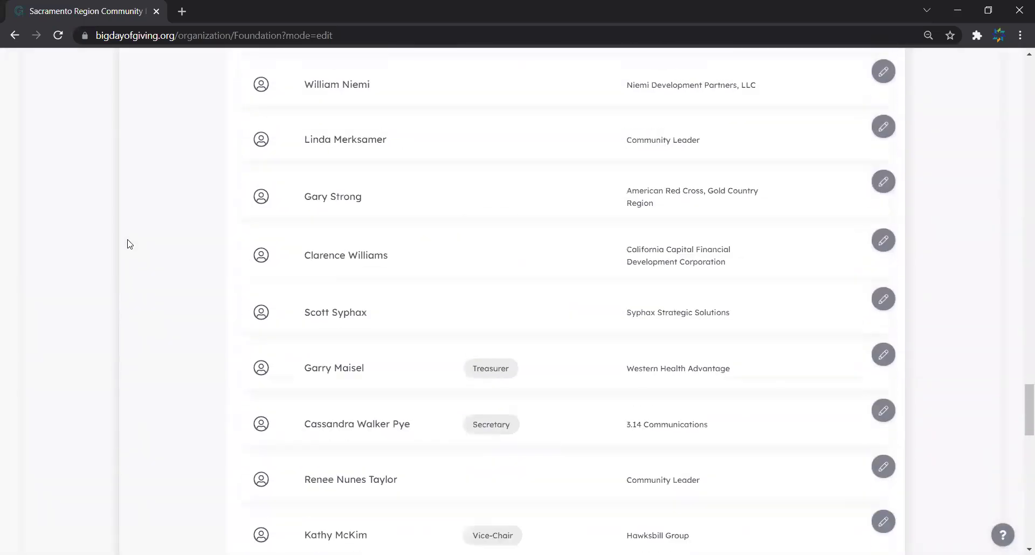
{"action": "scroll", "coordinate": [130, 243], "scroll_direction": "down", "scroll_amount": 1}
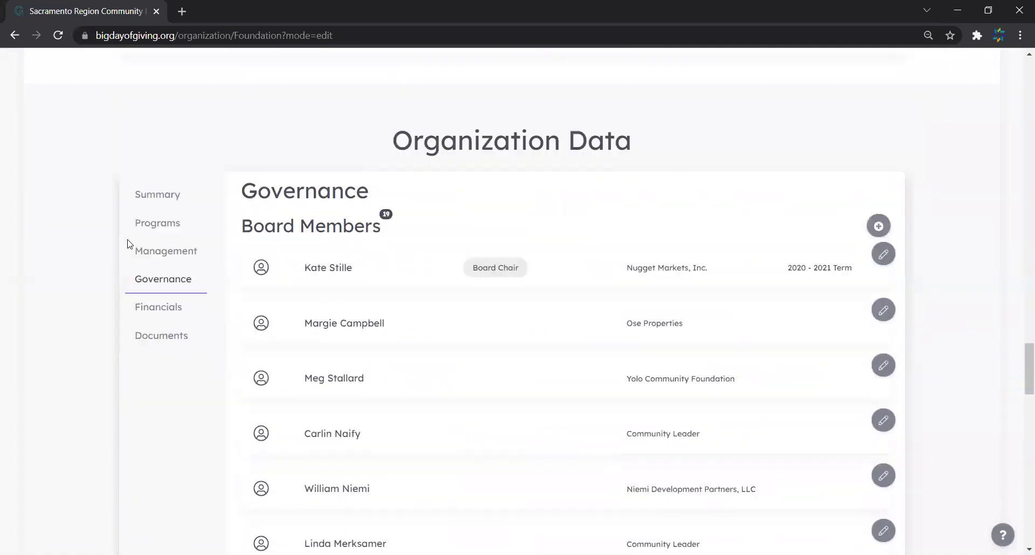
{"action": "left_click", "coordinate": [173, 304]}
{"action": "scroll", "coordinate": [323, 315], "scroll_direction": "down", "scroll_amount": 3}
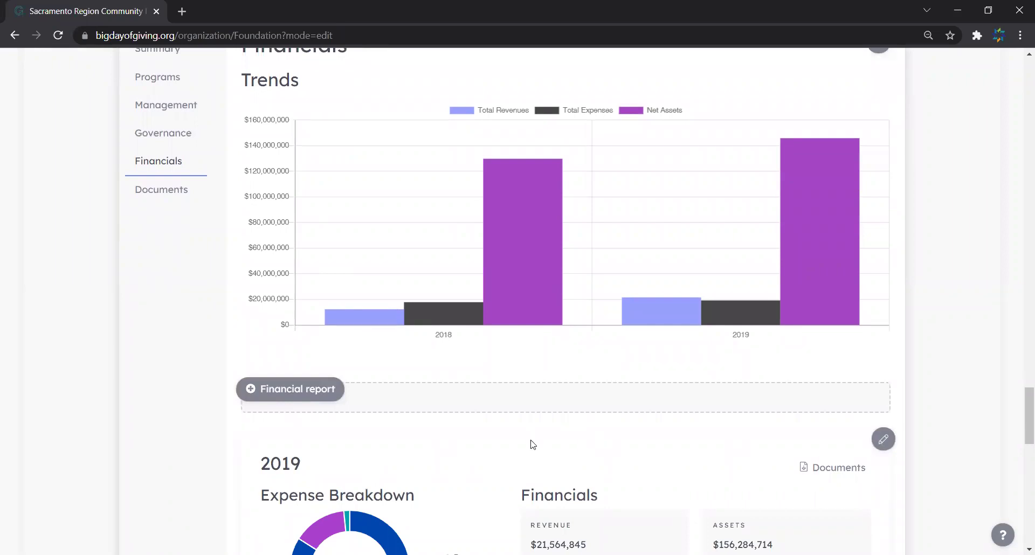
Step: Return to the Governance section and review the board member list, demographics and metrics
{"action": "left_click", "coordinate": [171, 134]}
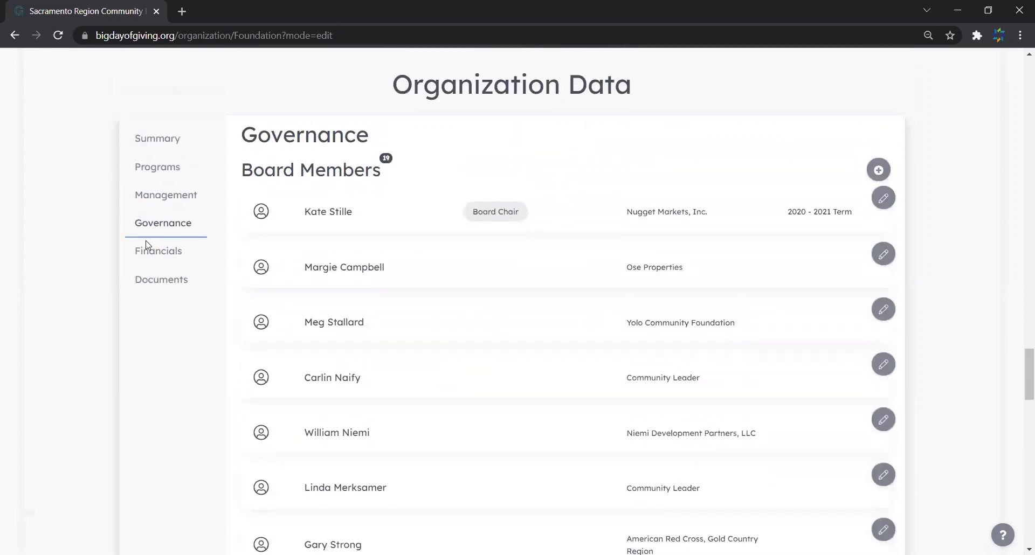
{"action": "scroll", "coordinate": [146, 245], "scroll_direction": "down", "scroll_amount": 20}
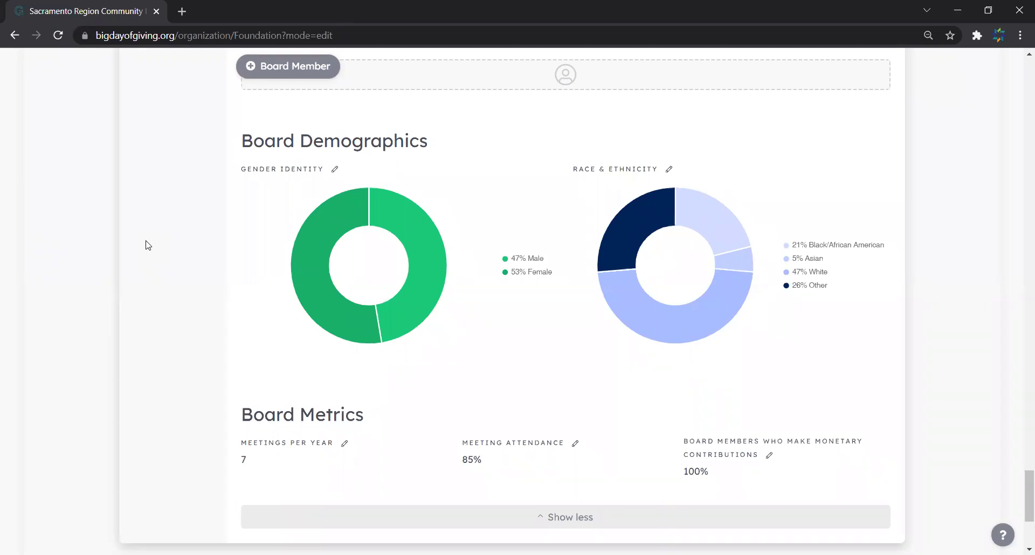
{"action": "scroll", "coordinate": [148, 245], "scroll_direction": "up", "scroll_amount": 7}
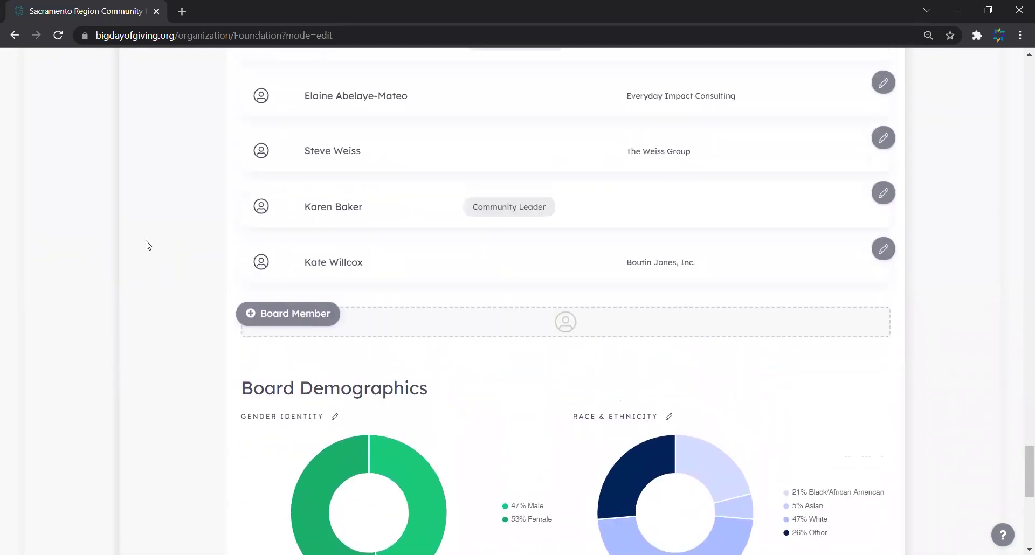
{"action": "scroll", "coordinate": [148, 245], "scroll_direction": "up", "scroll_amount": 17}
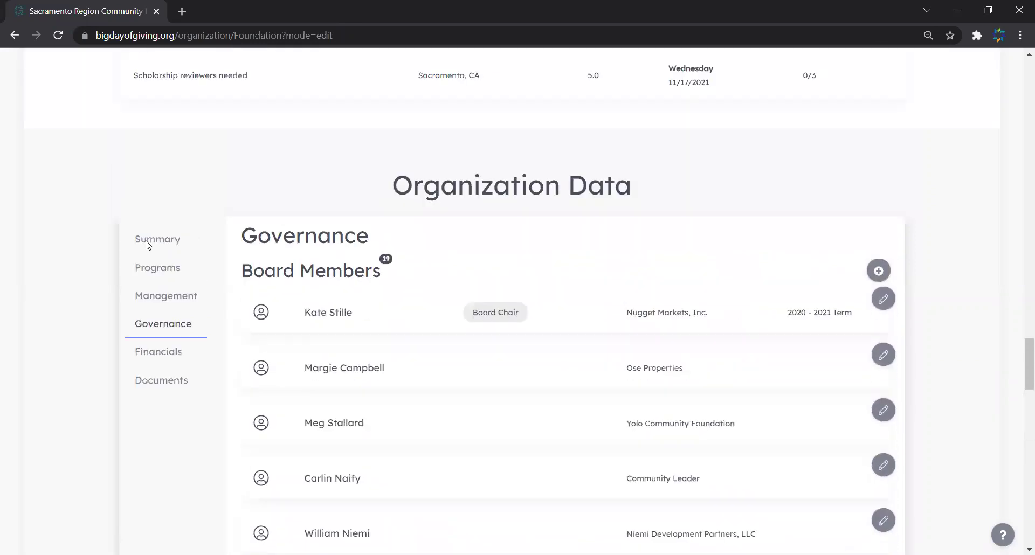
Step: Reopen the Financials section and review the expense breakdowns and figures of the 2019 and 2018 reports
{"action": "left_click", "coordinate": [165, 352]}
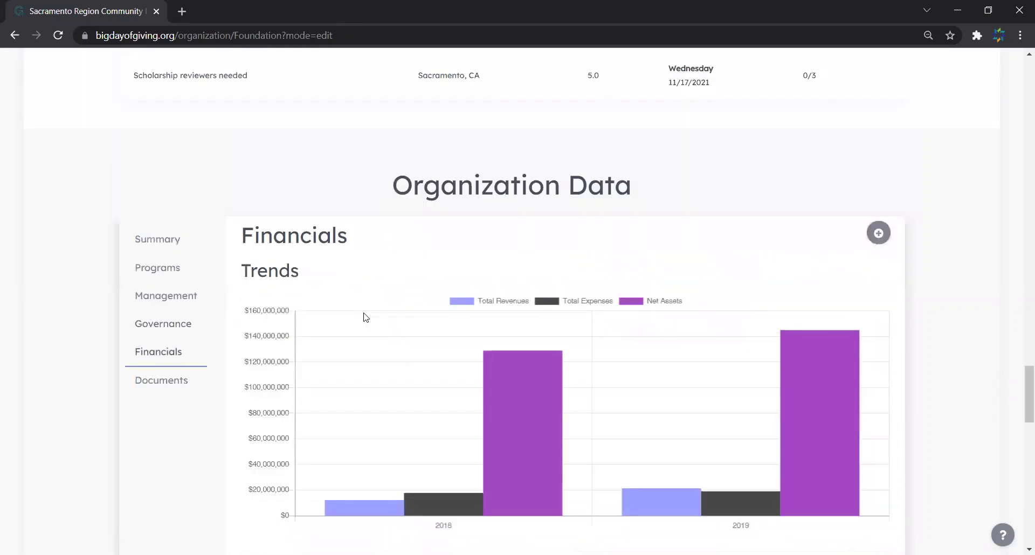
{"action": "scroll", "coordinate": [487, 278], "scroll_direction": "down", "scroll_amount": 7}
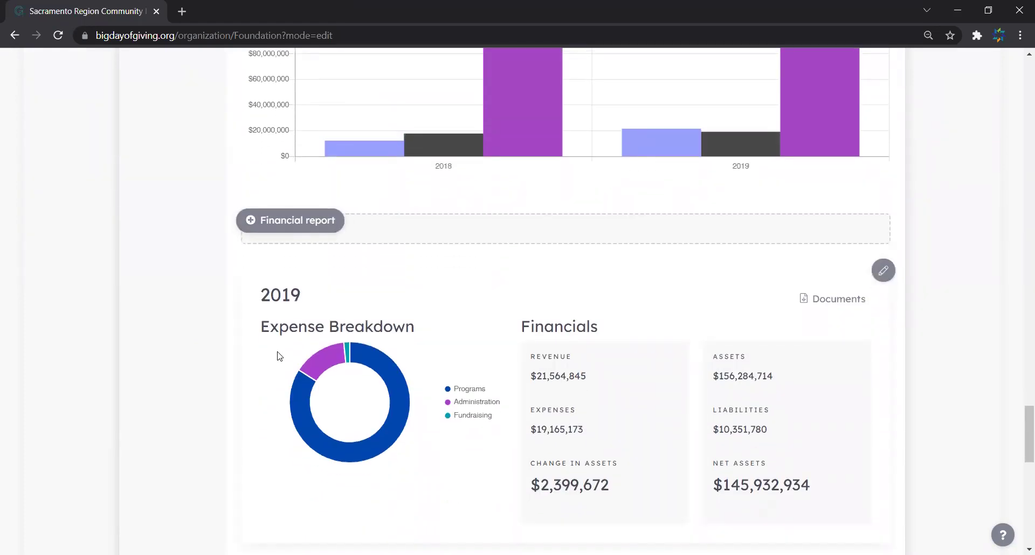
{"action": "scroll", "coordinate": [278, 355], "scroll_direction": "down", "scroll_amount": 4}
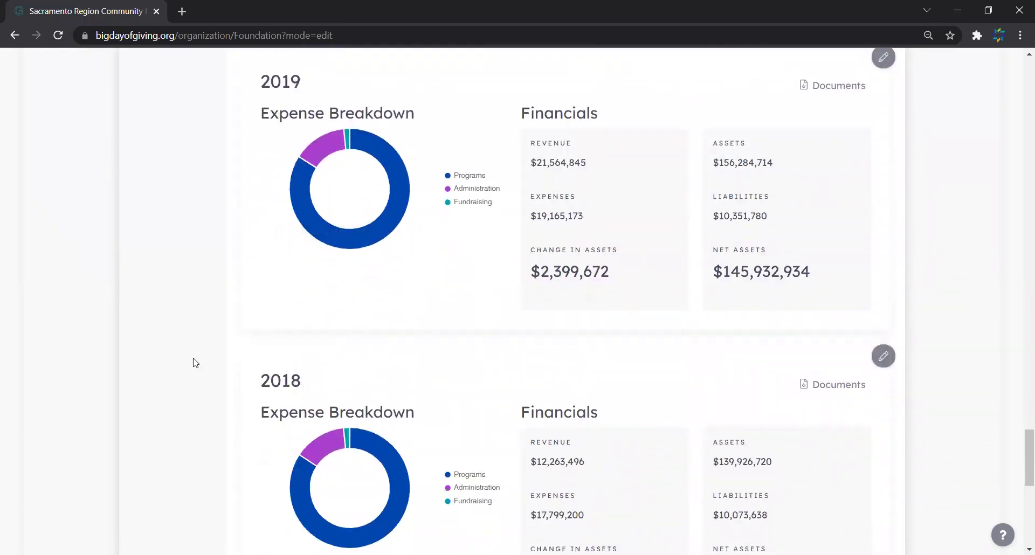
{"action": "scroll", "coordinate": [550, 363], "scroll_direction": "up", "scroll_amount": 1}
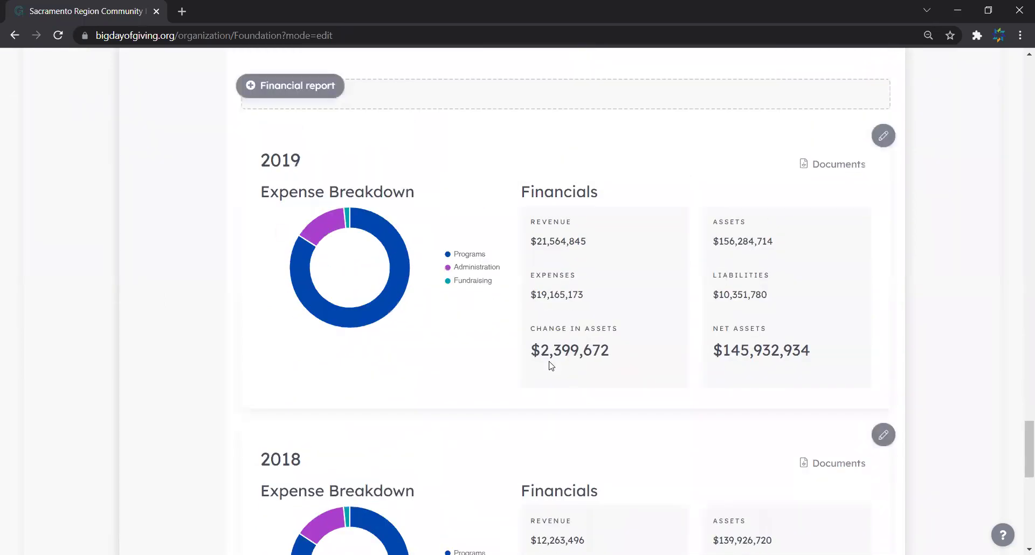
Step: Open the form for adding annual financials, compare its 990-EZ and 990-N variants, and close it without saving
{"action": "left_click", "coordinate": [303, 86]}
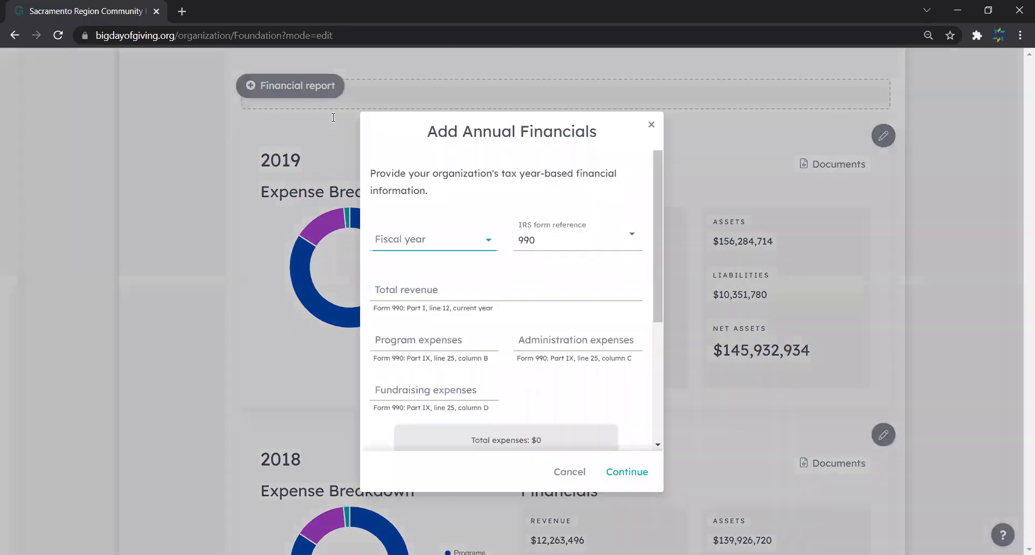
{"action": "left_click", "coordinate": [554, 247]}
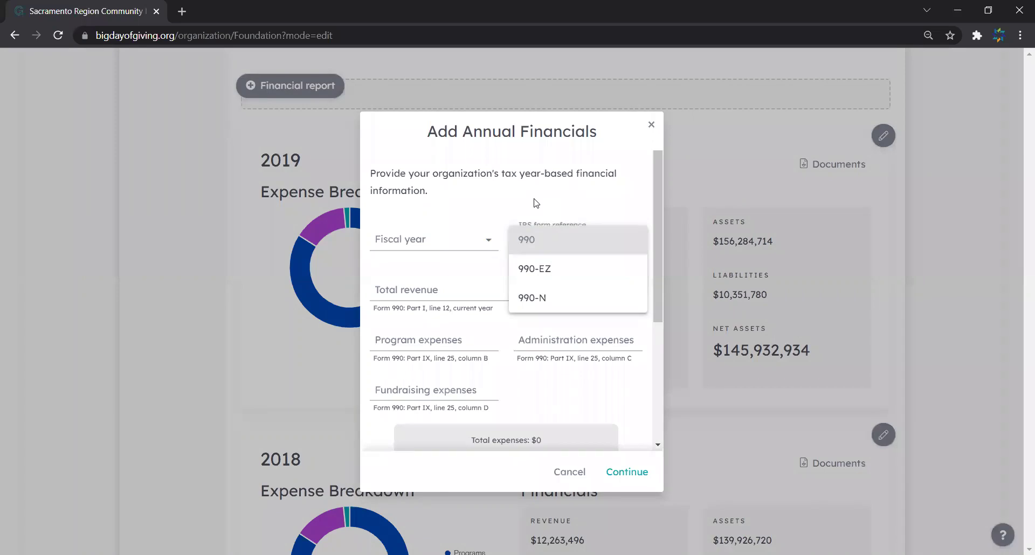
{"action": "left_click", "coordinate": [560, 275]}
{"action": "left_click_drag", "start_coordinate": [378, 310], "coordinate": [462, 312]}
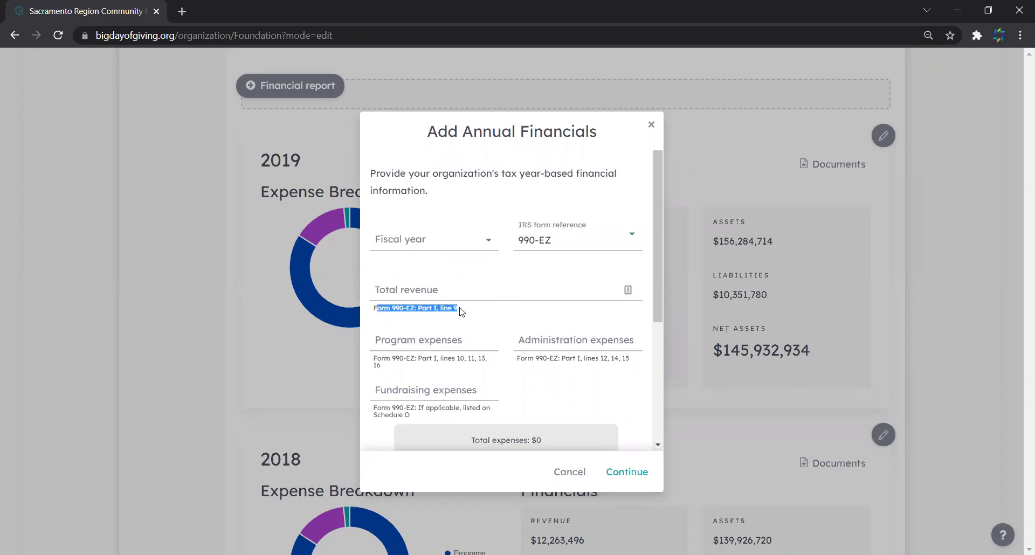
{"action": "left_click", "coordinate": [416, 316]}
{"action": "left_click", "coordinate": [603, 237]}
{"action": "left_click", "coordinate": [578, 268]}
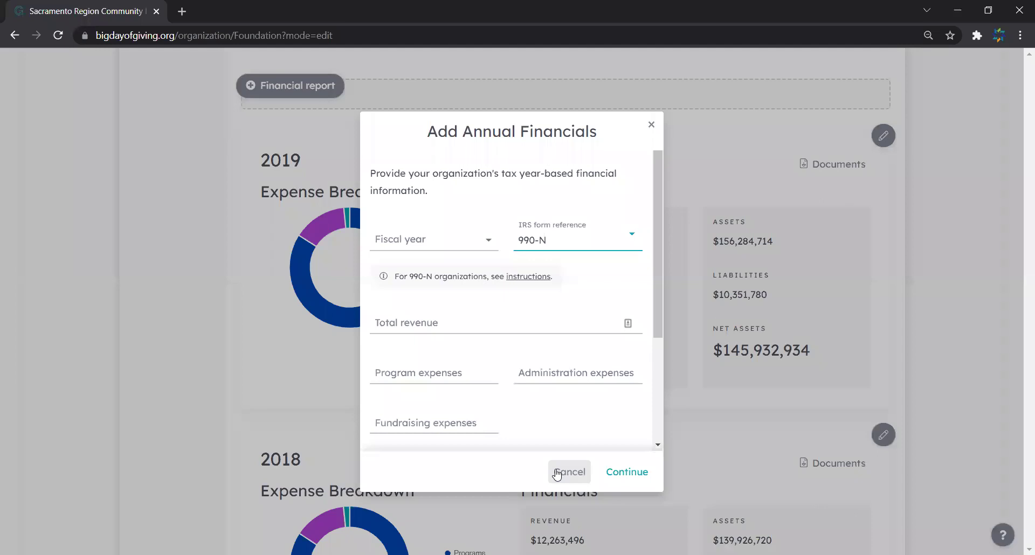
{"action": "left_click", "coordinate": [649, 131]}
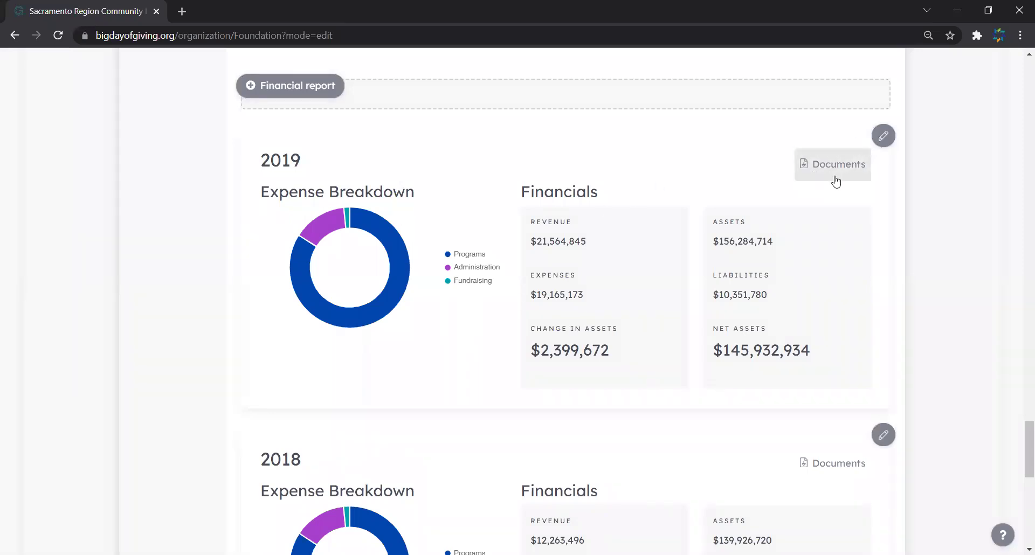
Step: Check which documents are attached to the 2019 financial report and review the Fiscal Year End field below the 2018 report
{"action": "left_click", "coordinate": [836, 180]}
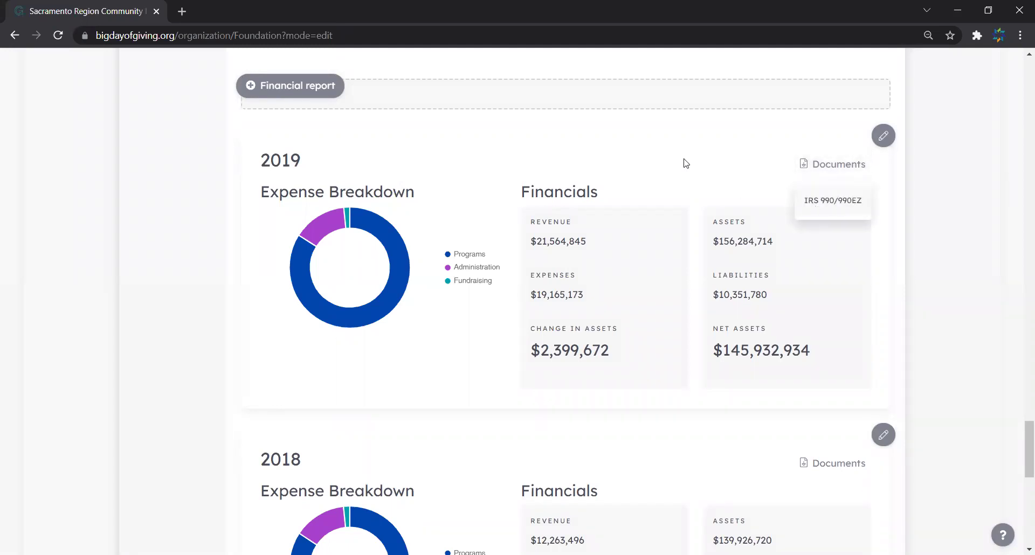
{"action": "left_click", "coordinate": [970, 173]}
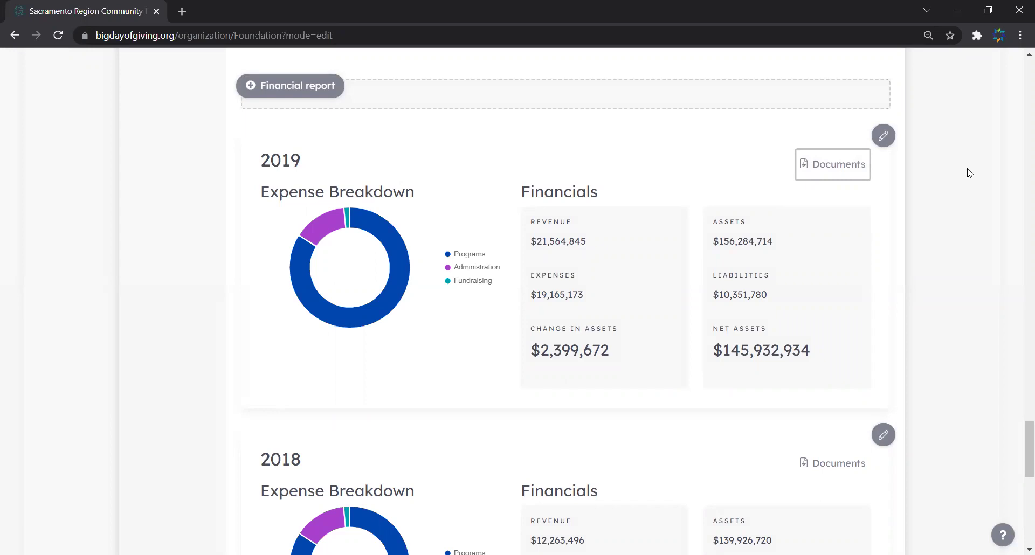
{"action": "scroll", "coordinate": [969, 173], "scroll_direction": "down", "scroll_amount": 4}
{"action": "mouse_move", "coordinate": [384, 367]}
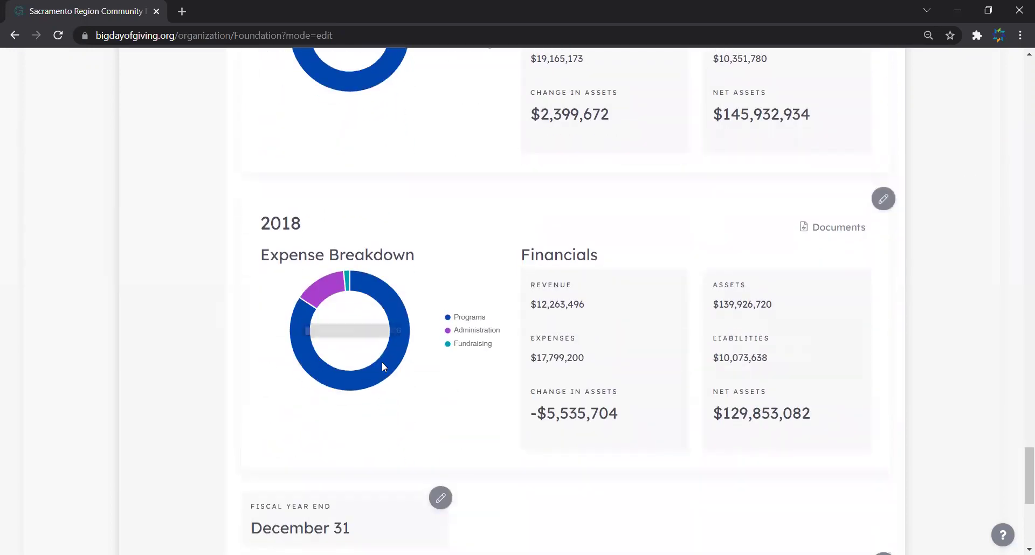
{"action": "scroll", "coordinate": [384, 367], "scroll_direction": "down", "scroll_amount": 2}
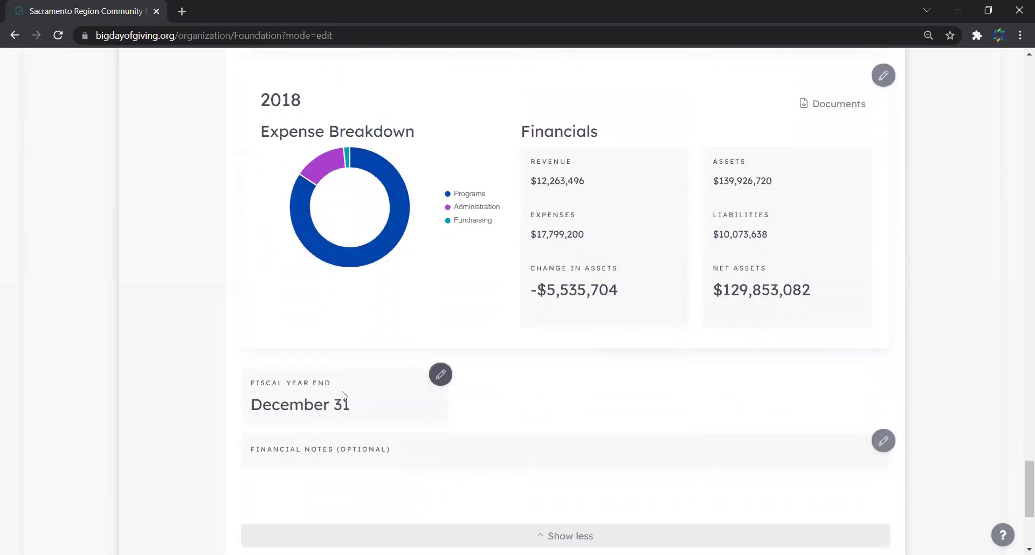
{"action": "left_click_drag", "start_coordinate": [258, 383], "coordinate": [351, 389]}
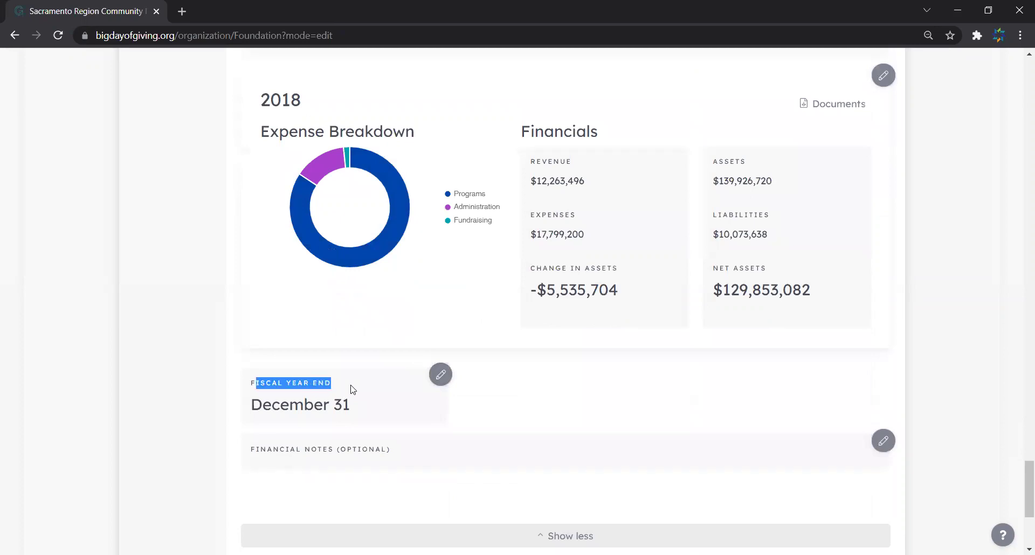
{"action": "left_click", "coordinate": [351, 390]}
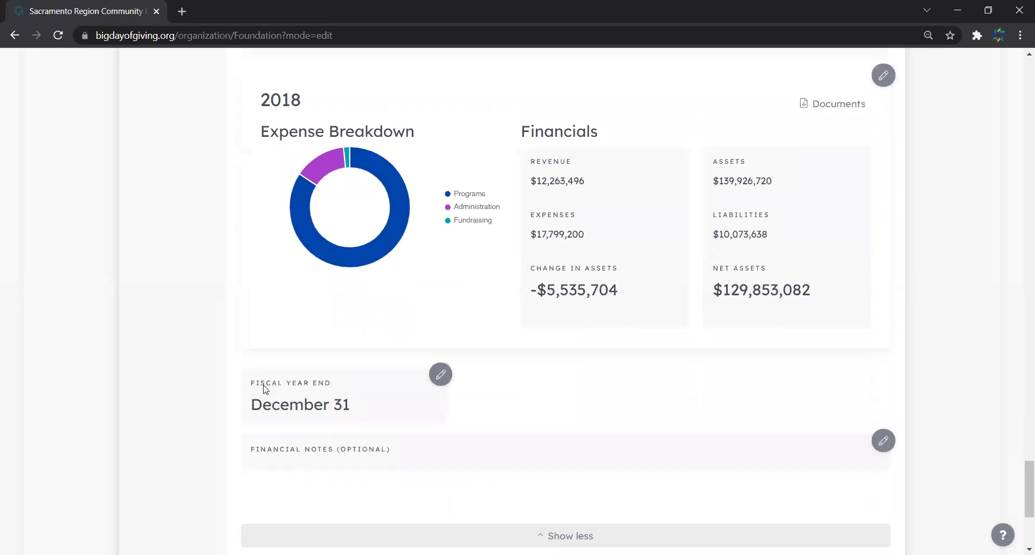
{"action": "left_click_drag", "start_coordinate": [268, 386], "coordinate": [342, 391]}
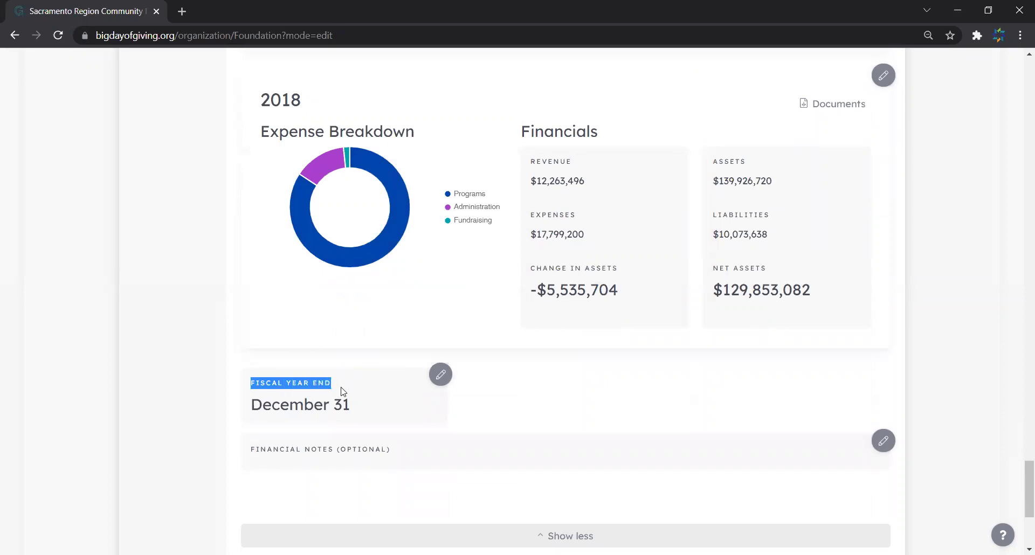
Step: Go to the Documents section, inspect the upload form without submitting, and read the note on public document display
{"action": "scroll", "coordinate": [341, 391], "scroll_direction": "up", "scroll_amount": 4}
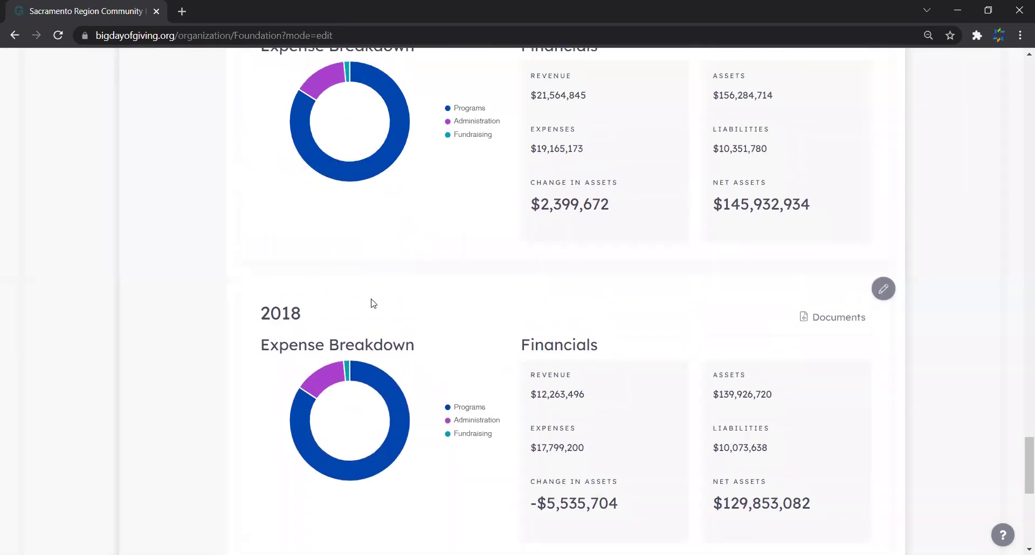
{"action": "scroll", "coordinate": [372, 302], "scroll_direction": "up", "scroll_amount": 10}
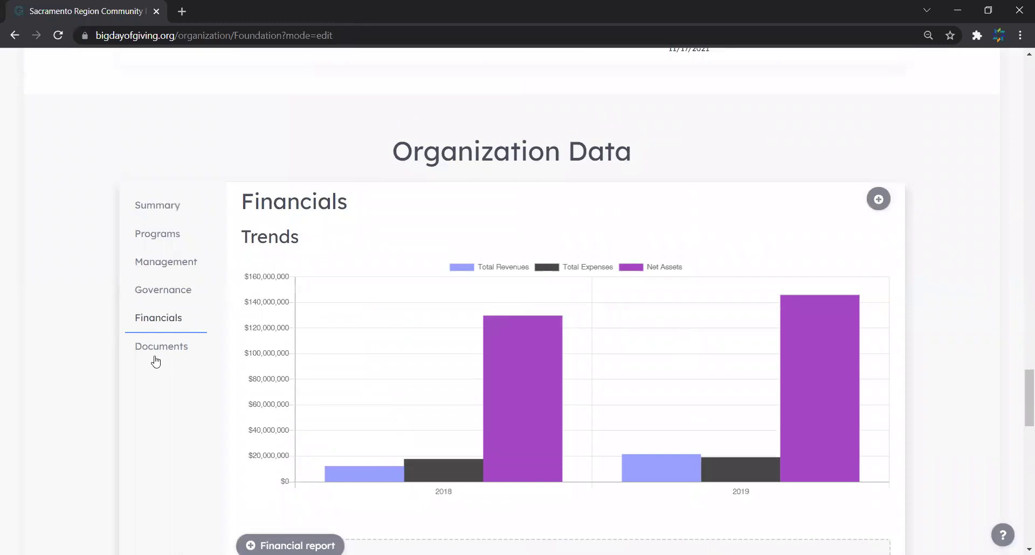
{"action": "left_click", "coordinate": [156, 356]}
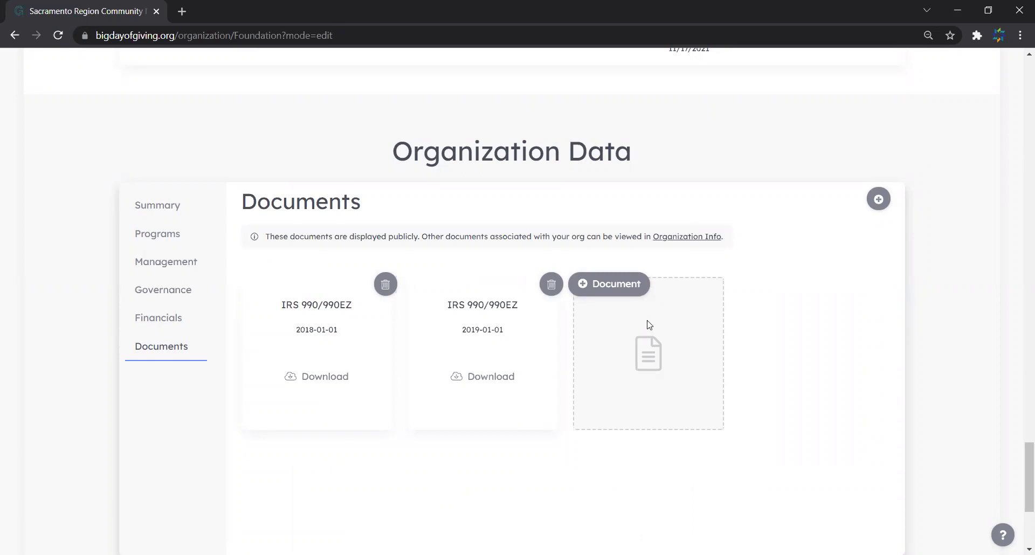
{"action": "left_click", "coordinate": [622, 291]}
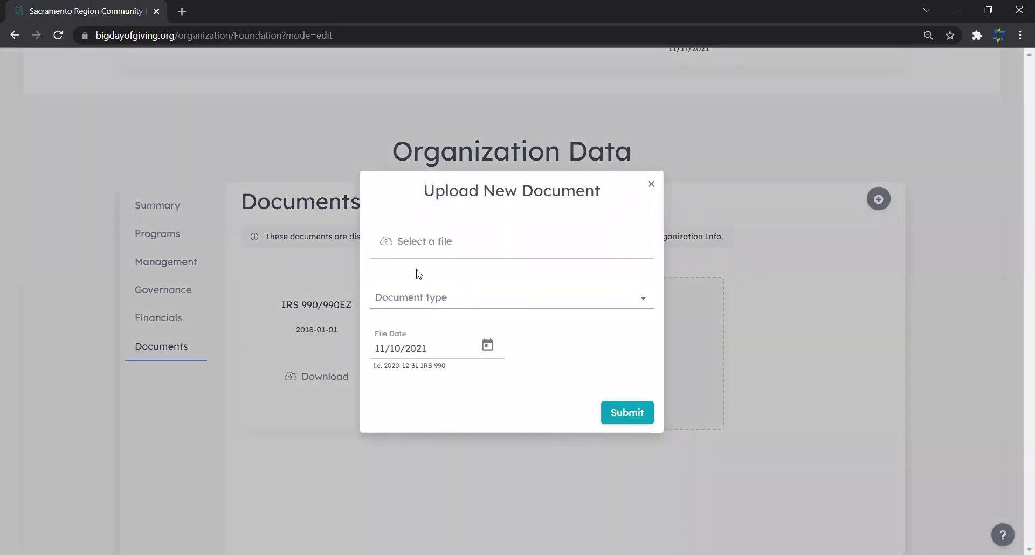
{"action": "left_click", "coordinate": [651, 185]}
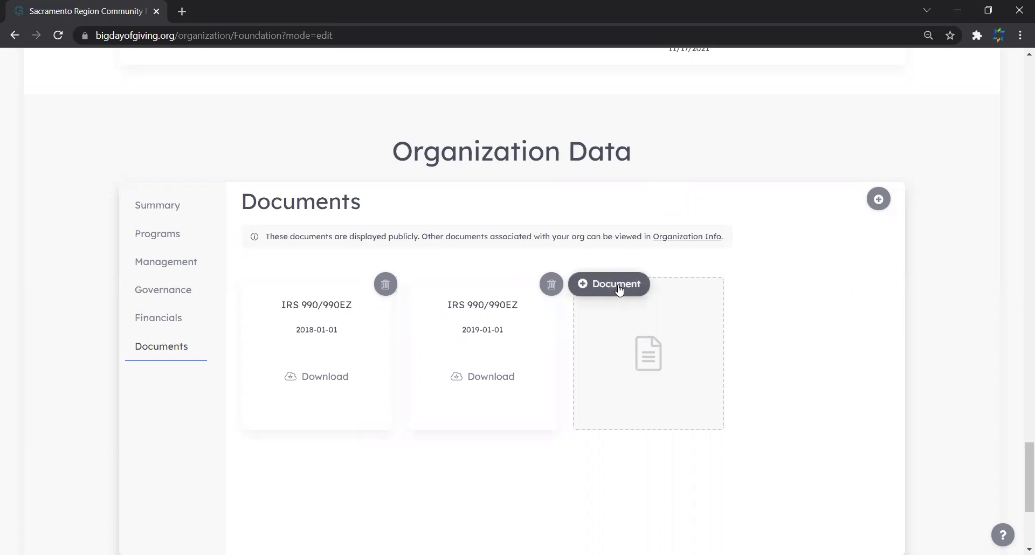
{"action": "left_click_drag", "start_coordinate": [263, 236], "coordinate": [638, 241]}
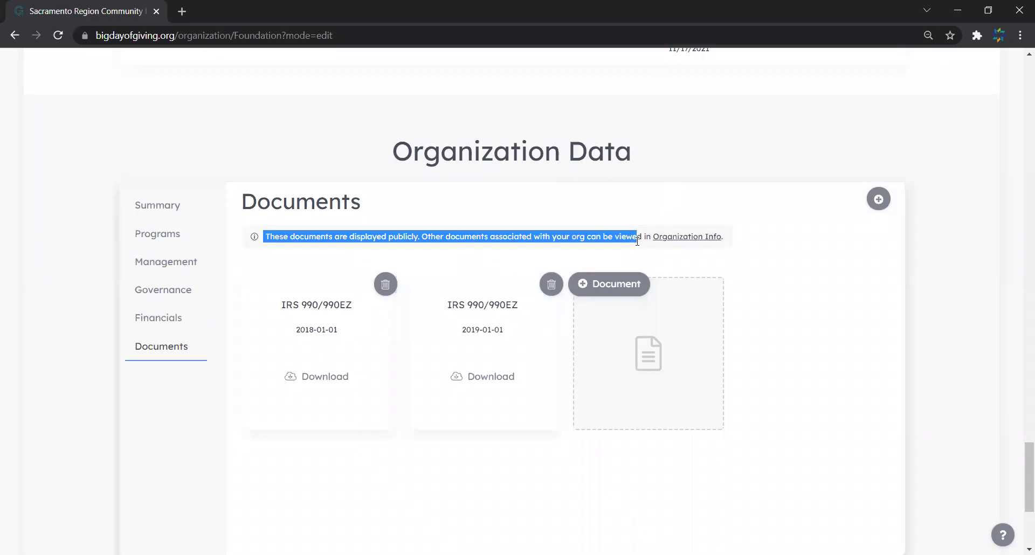
{"action": "left_click", "coordinate": [638, 241]}
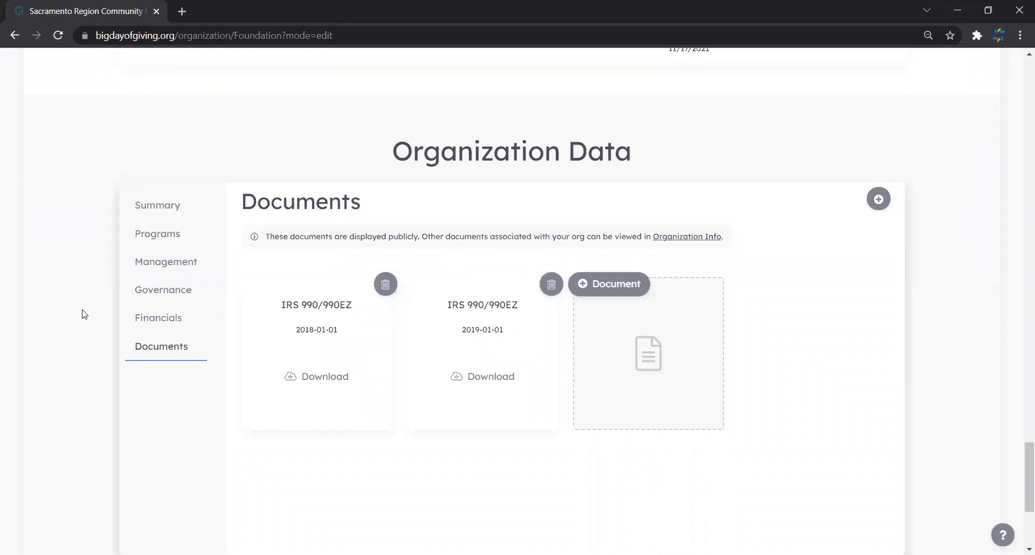
Step: Return to the dashboard navigation, expand Fundraising Tools and open the Campaigns page
{"action": "scroll", "coordinate": [84, 314], "scroll_direction": "up", "scroll_amount": 20}
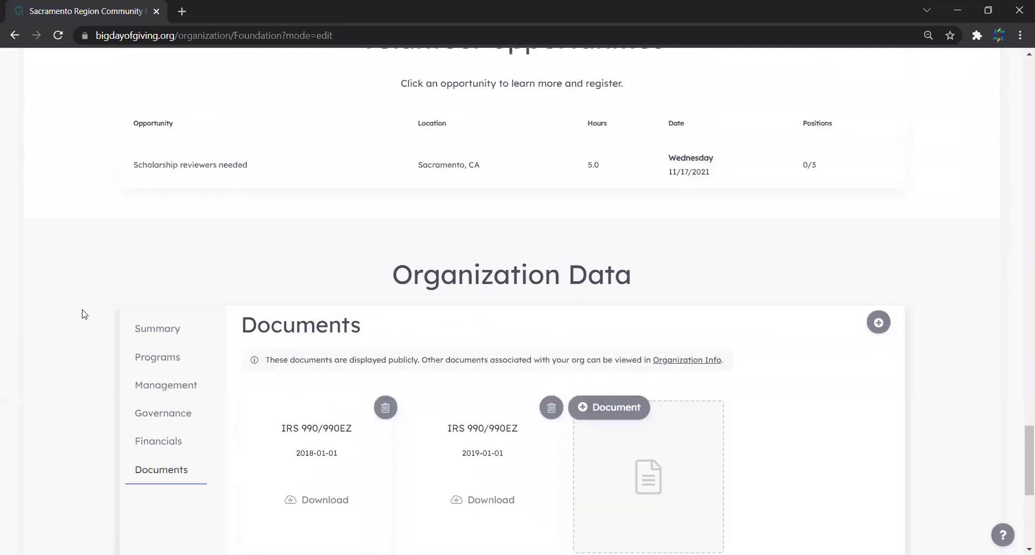
{"action": "scroll", "coordinate": [84, 314], "scroll_direction": "up", "scroll_amount": 15}
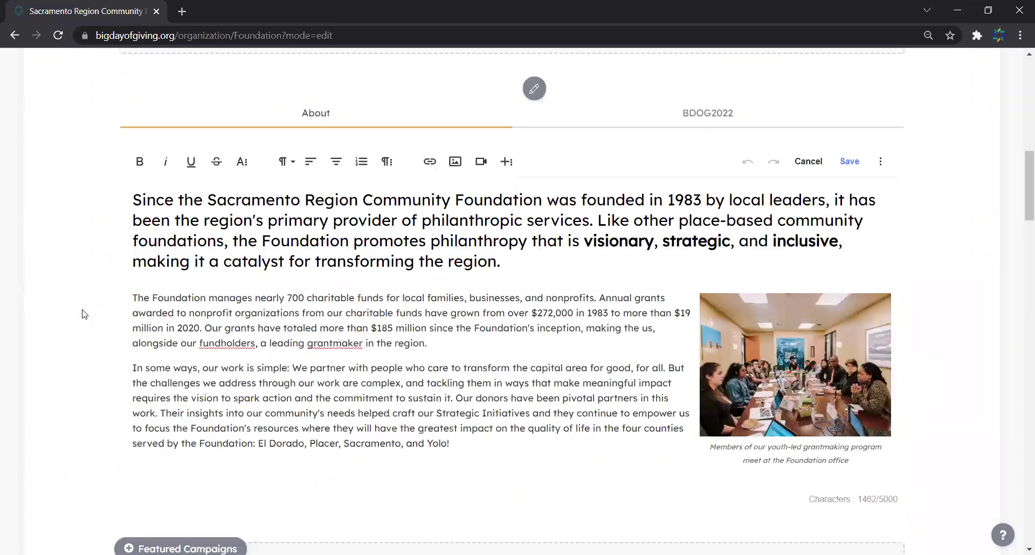
{"action": "left_click", "coordinate": [14, 65]}
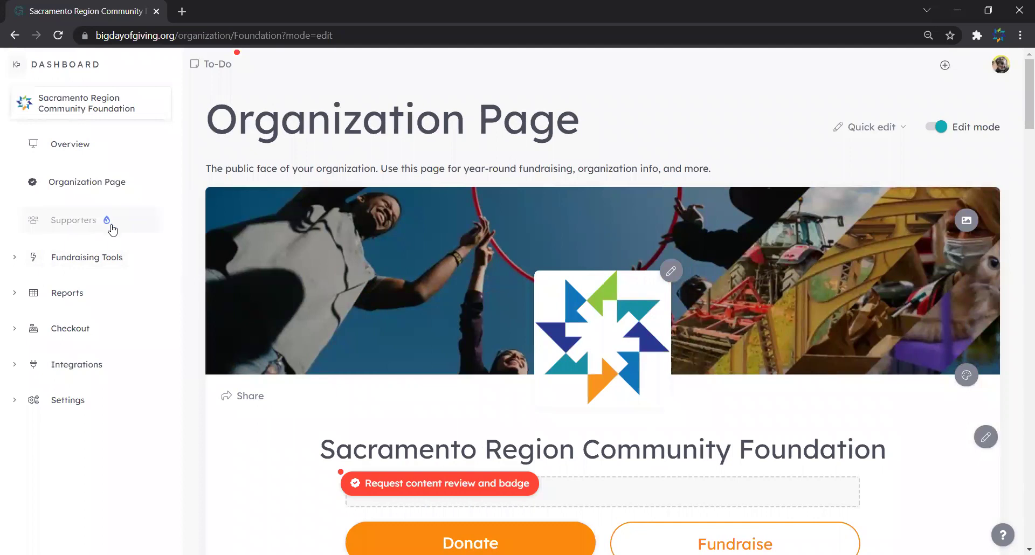
{"action": "left_click", "coordinate": [15, 258]}
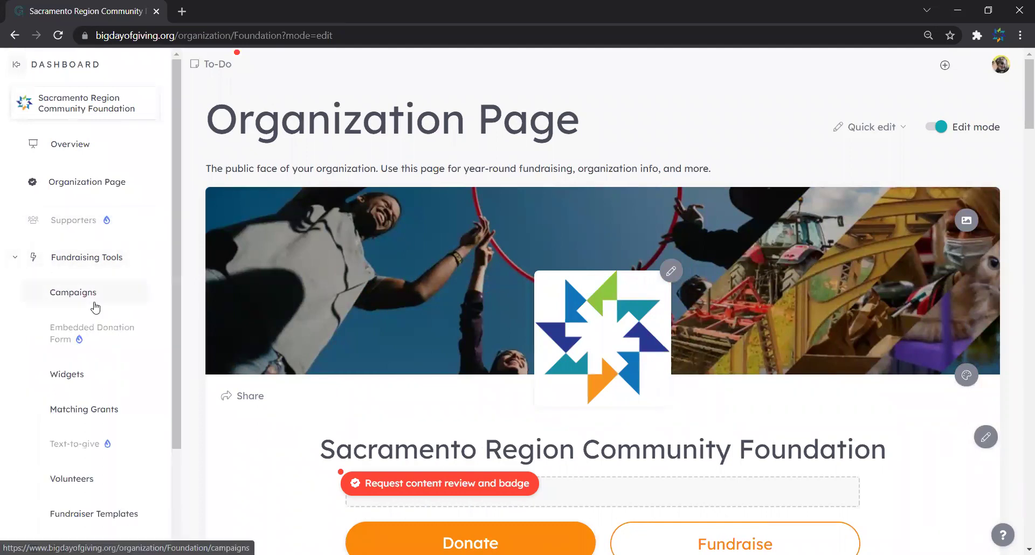
{"action": "scroll", "coordinate": [96, 308], "scroll_direction": "down", "scroll_amount": 1}
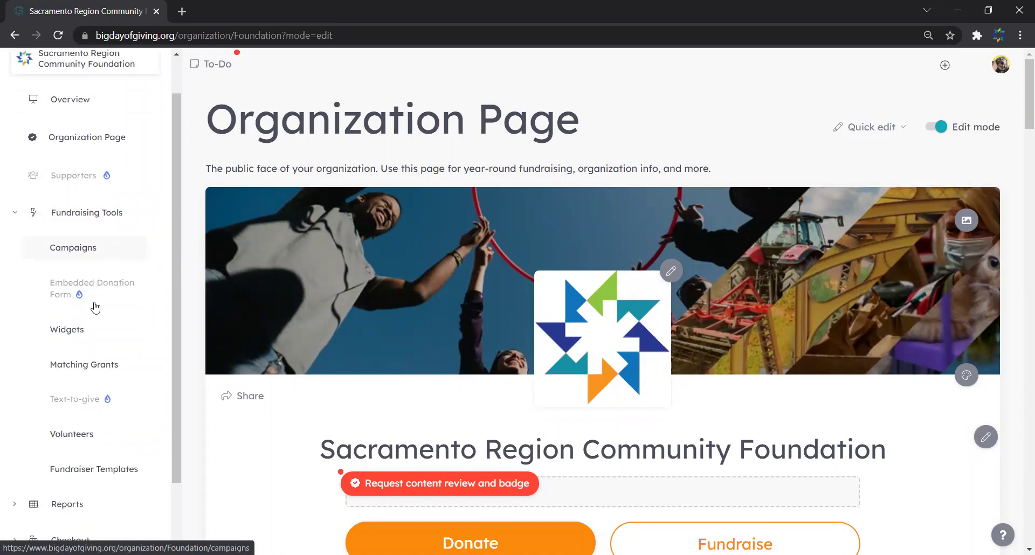
{"action": "scroll", "coordinate": [95, 307], "scroll_direction": "down", "scroll_amount": 1}
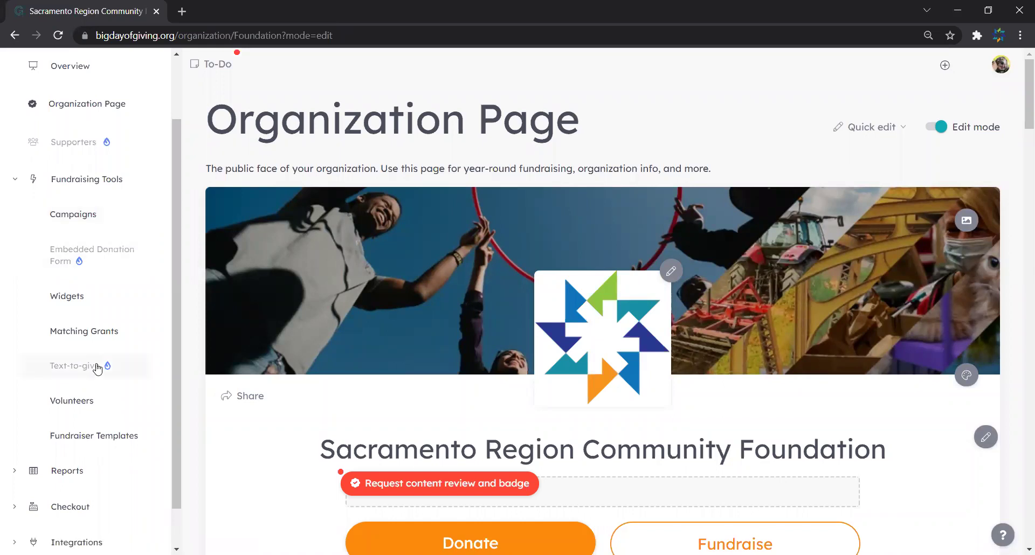
{"action": "left_click", "coordinate": [88, 216]}
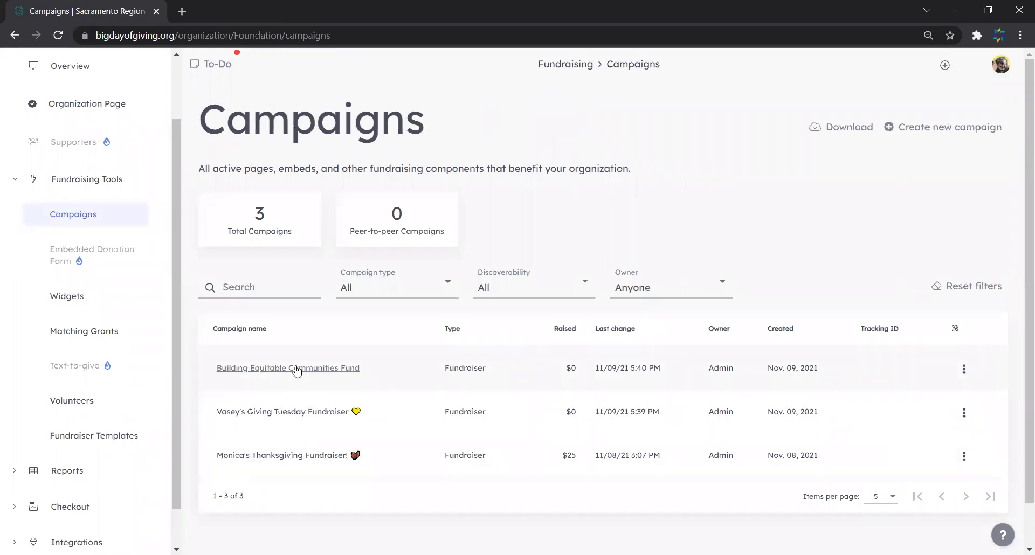
Step: Open the Building Equitable Communities Fund campaign, review its short story and page content, and close it without saving changes
{"action": "left_click", "coordinate": [296, 369]}
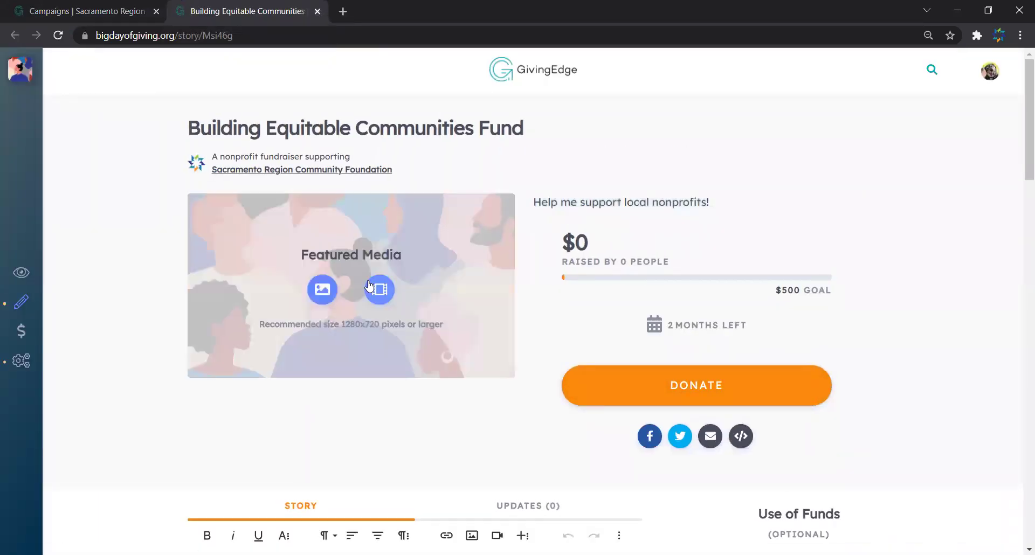
{"action": "left_click", "coordinate": [681, 210]}
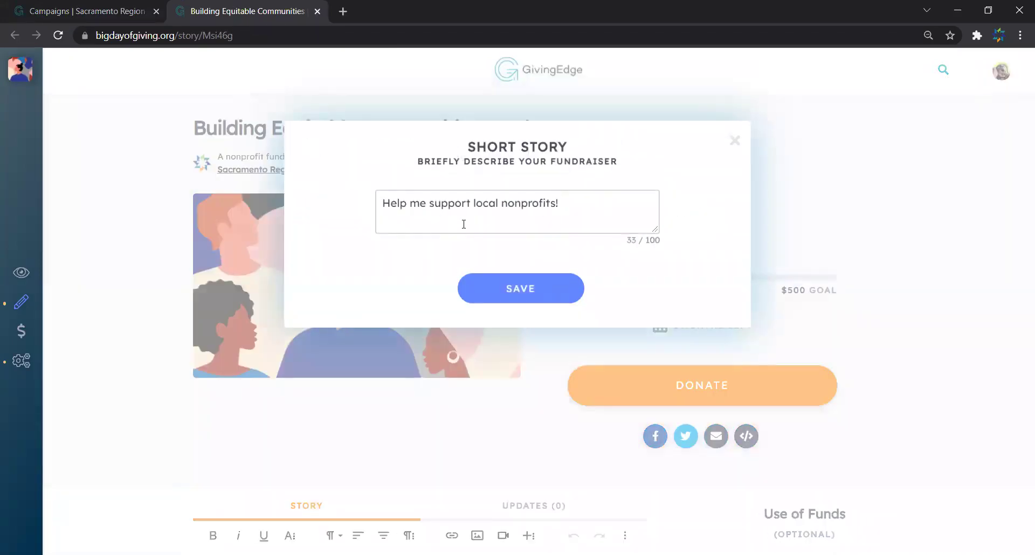
{"action": "left_click", "coordinate": [734, 141]}
{"action": "scroll", "coordinate": [733, 146], "scroll_direction": "down", "scroll_amount": 8}
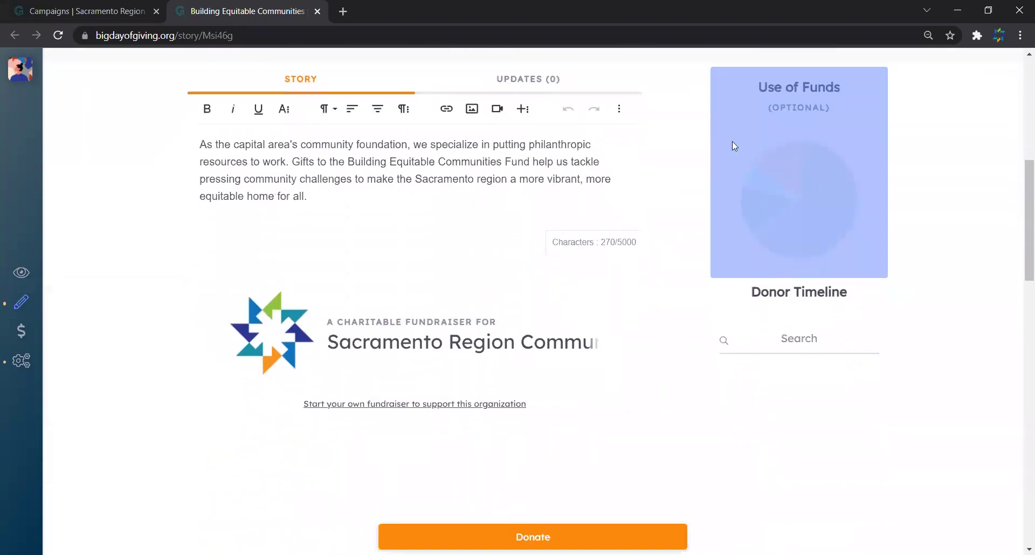
{"action": "scroll", "coordinate": [732, 144], "scroll_direction": "up", "scroll_amount": 8}
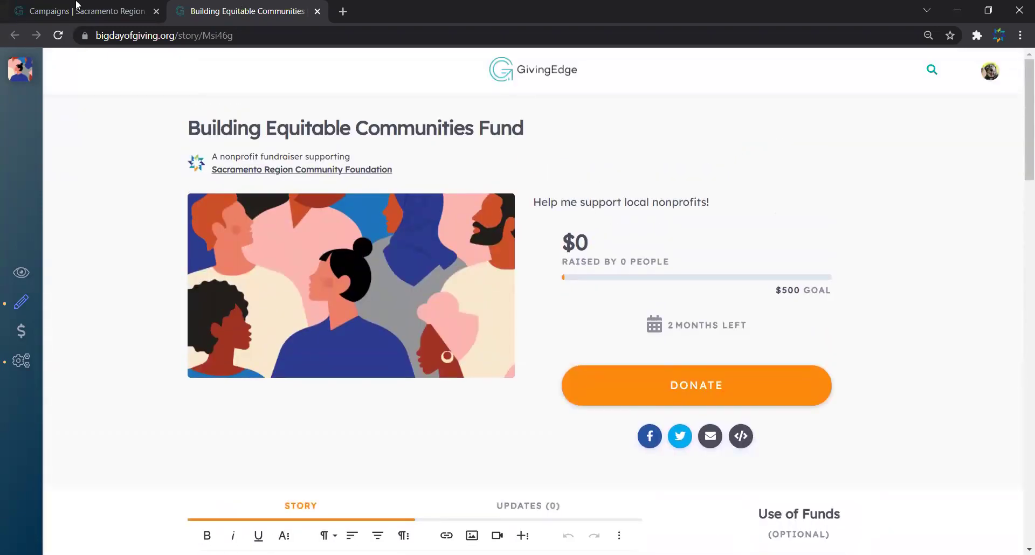
{"action": "left_click", "coordinate": [77, 7]}
{"action": "left_click", "coordinate": [318, 12]}
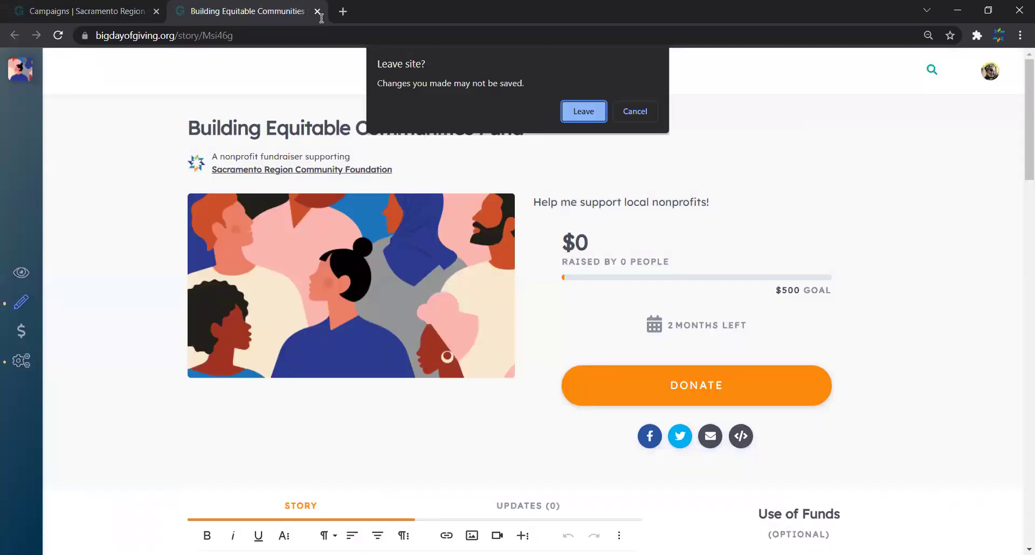
{"action": "left_click", "coordinate": [578, 110]}
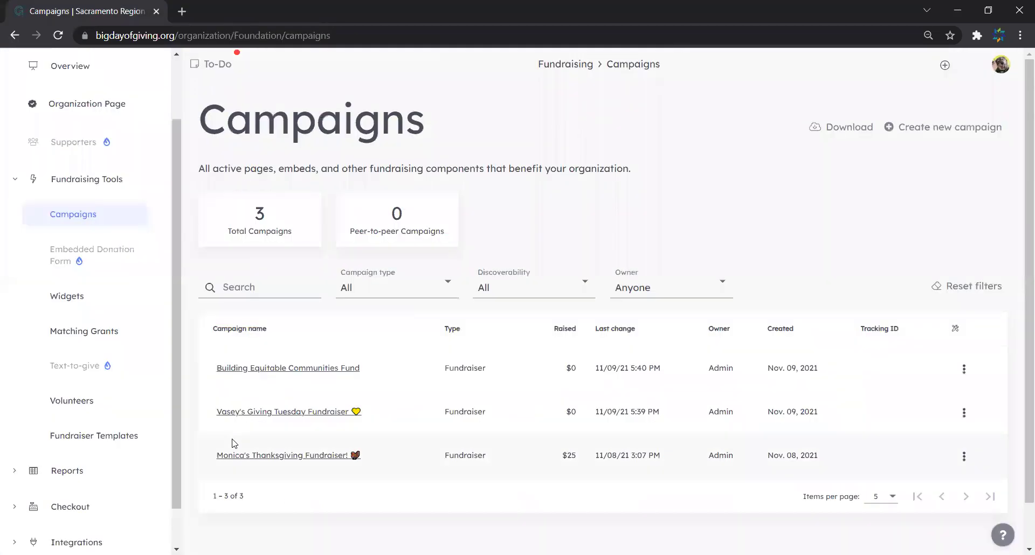
Step: Open the Thanksgiving fundraiser campaign and review its story, embedded video and donor timeline
{"action": "left_click", "coordinate": [258, 462]}
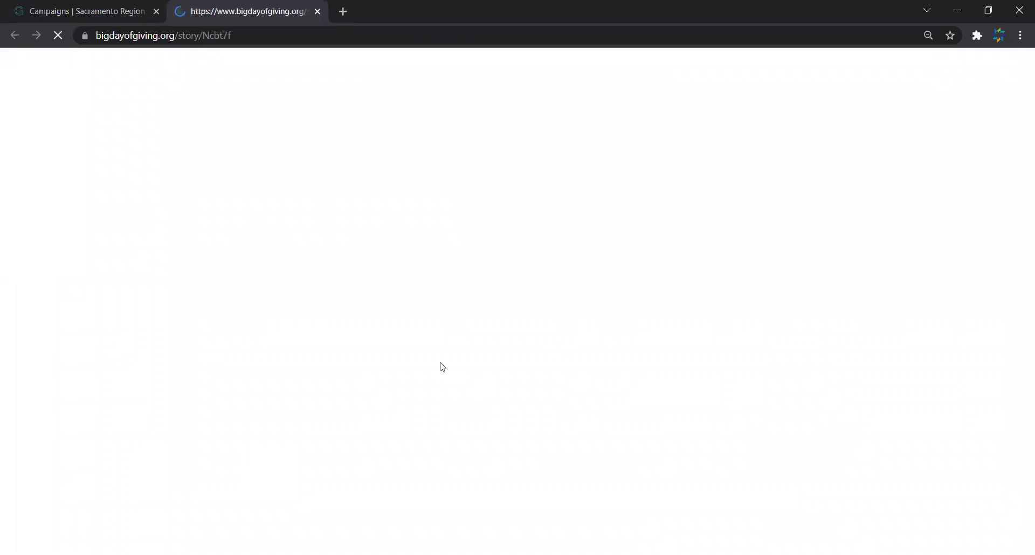
{"action": "scroll", "coordinate": [442, 367], "scroll_direction": "down", "scroll_amount": 12}
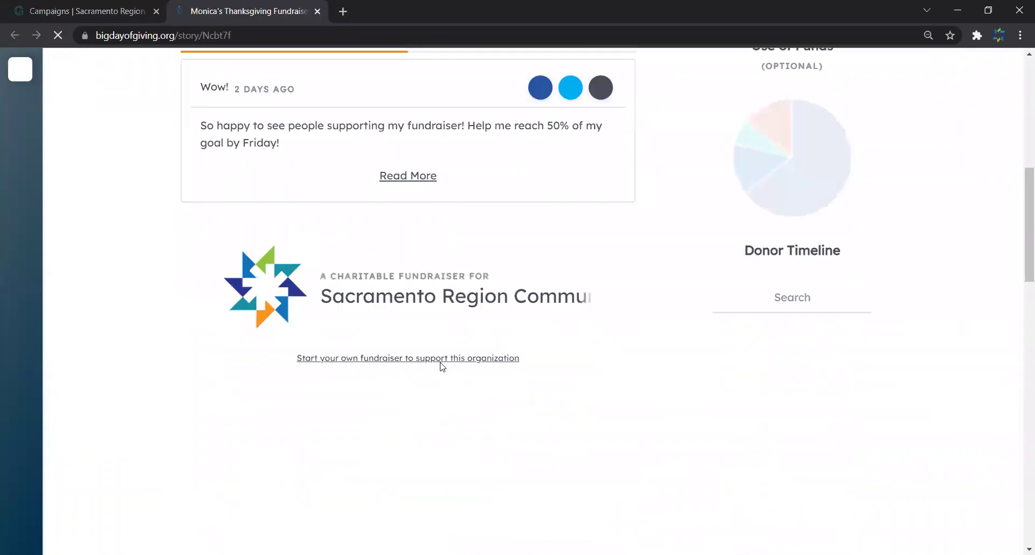
{"action": "scroll", "coordinate": [699, 238], "scroll_direction": "up", "scroll_amount": 8}
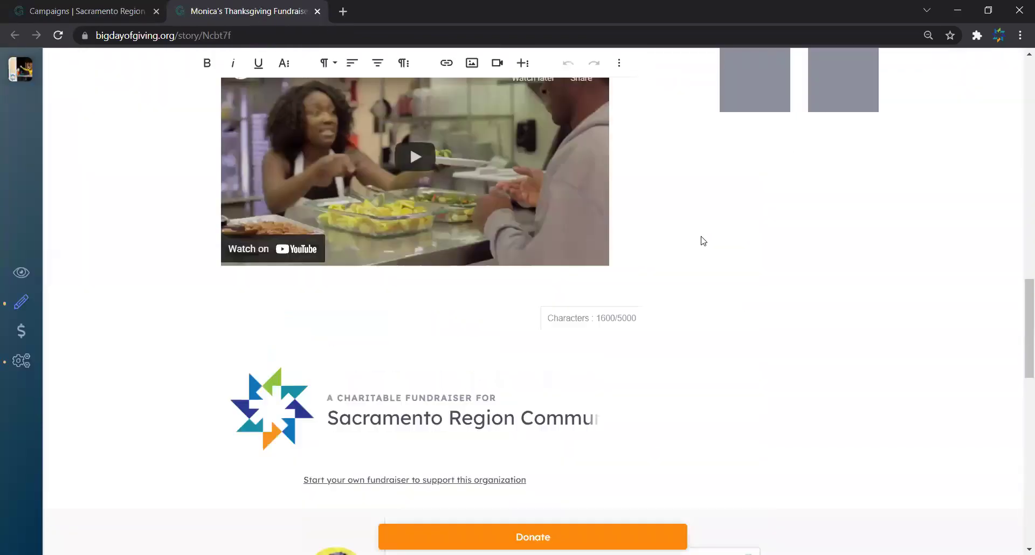
{"action": "scroll", "coordinate": [704, 241], "scroll_direction": "up", "scroll_amount": 2}
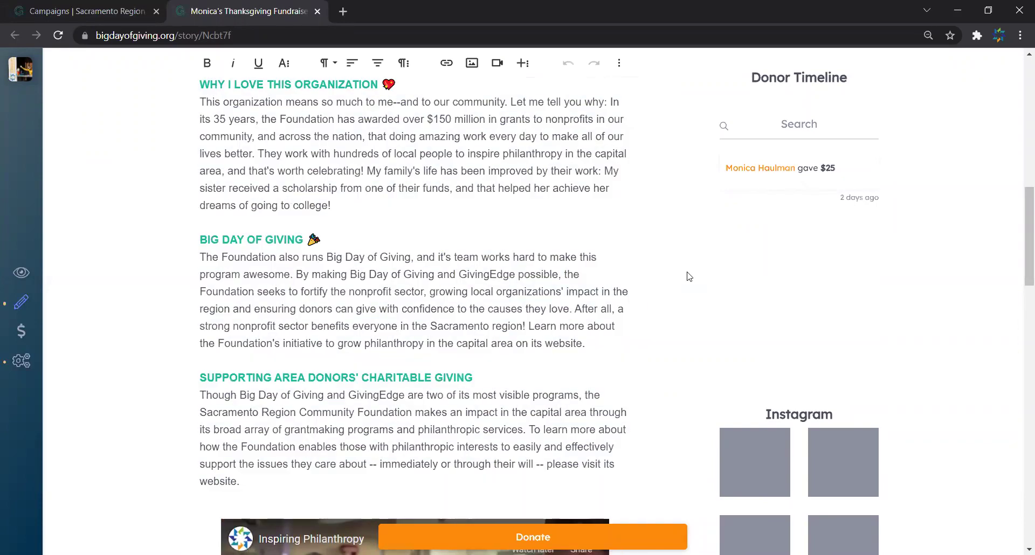
{"action": "scroll", "coordinate": [689, 277], "scroll_direction": "up", "scroll_amount": 3}
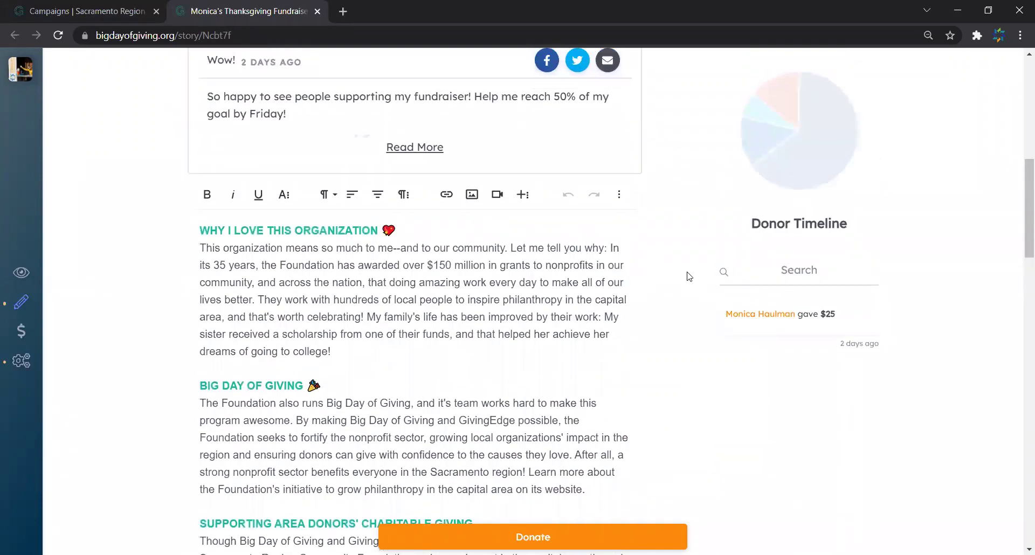
{"action": "scroll", "coordinate": [689, 330], "scroll_direction": "up", "scroll_amount": 4}
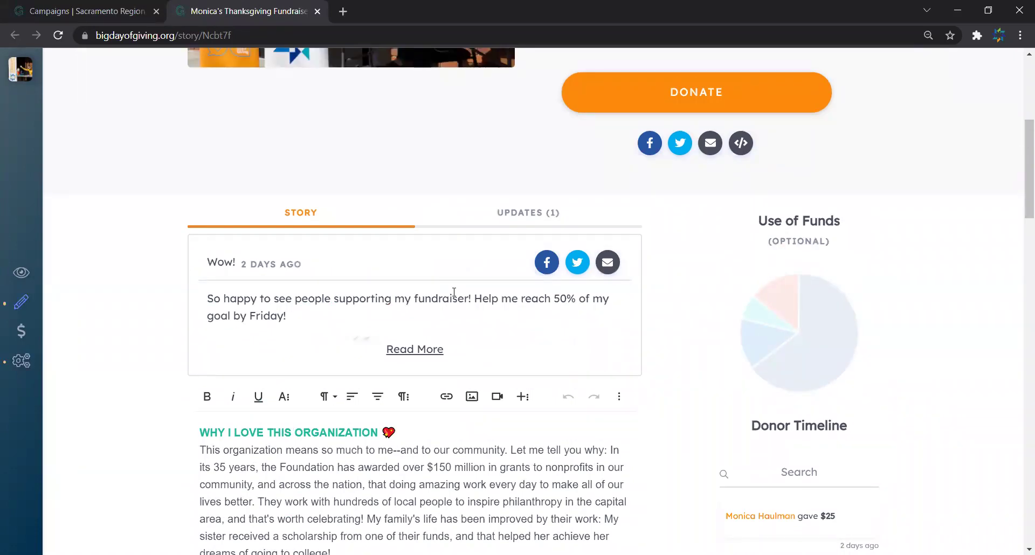
Step: Review the Thanksgiving fundraiser's posted updates and supporter comments, and close the campaign page without saving changes
{"action": "left_click", "coordinate": [518, 215]}
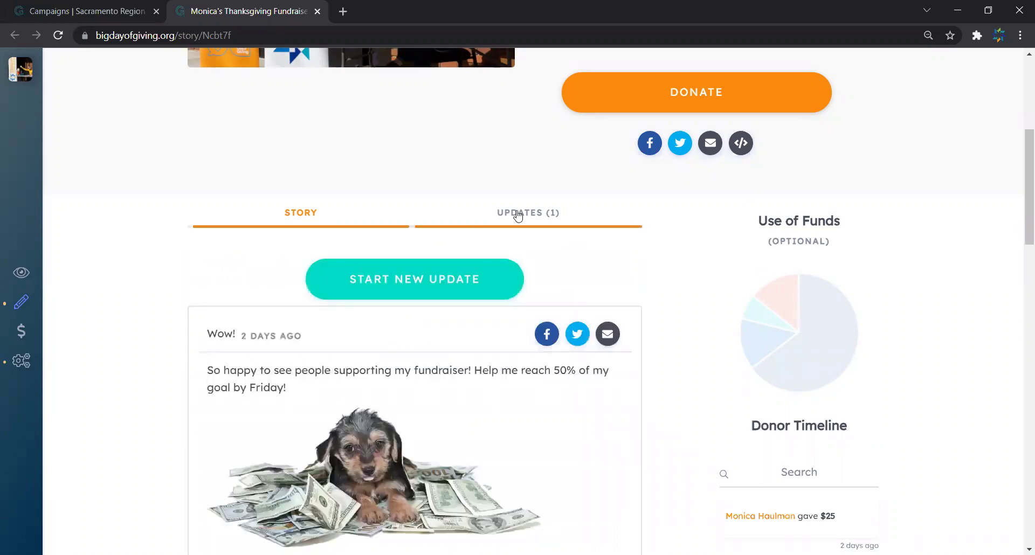
{"action": "scroll", "coordinate": [168, 482], "scroll_direction": "down", "scroll_amount": 2}
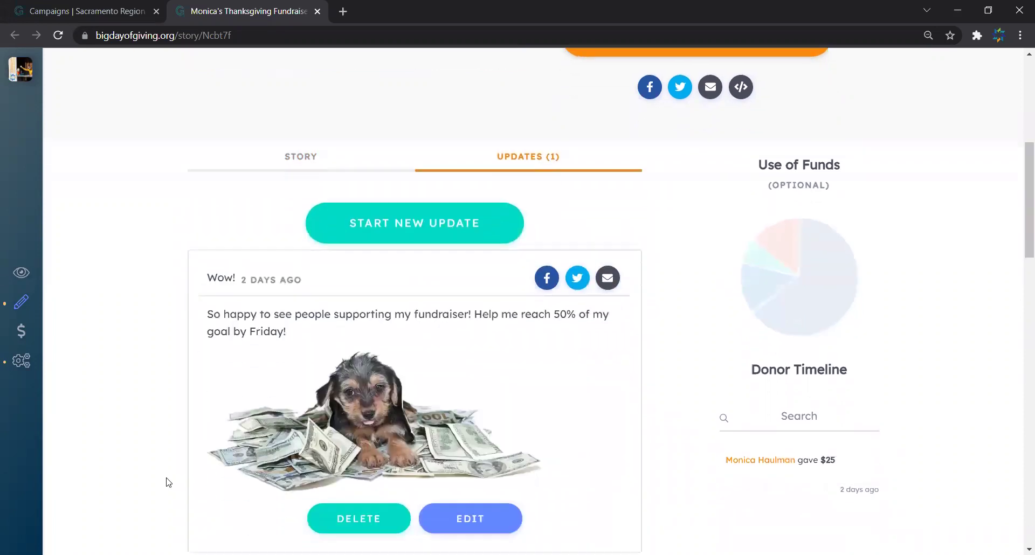
{"action": "scroll", "coordinate": [168, 483], "scroll_direction": "down", "scroll_amount": 15}
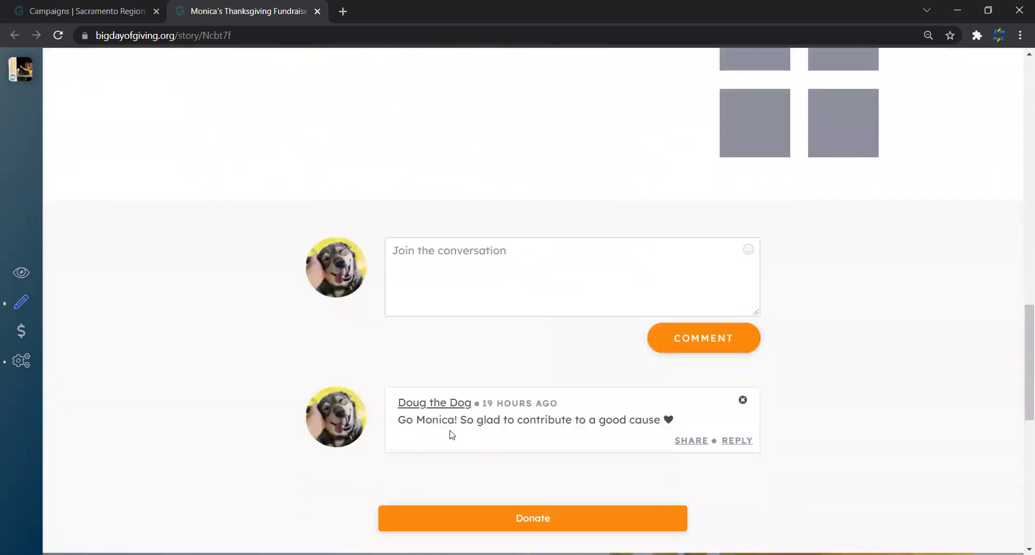
{"action": "key", "text": "F5"}
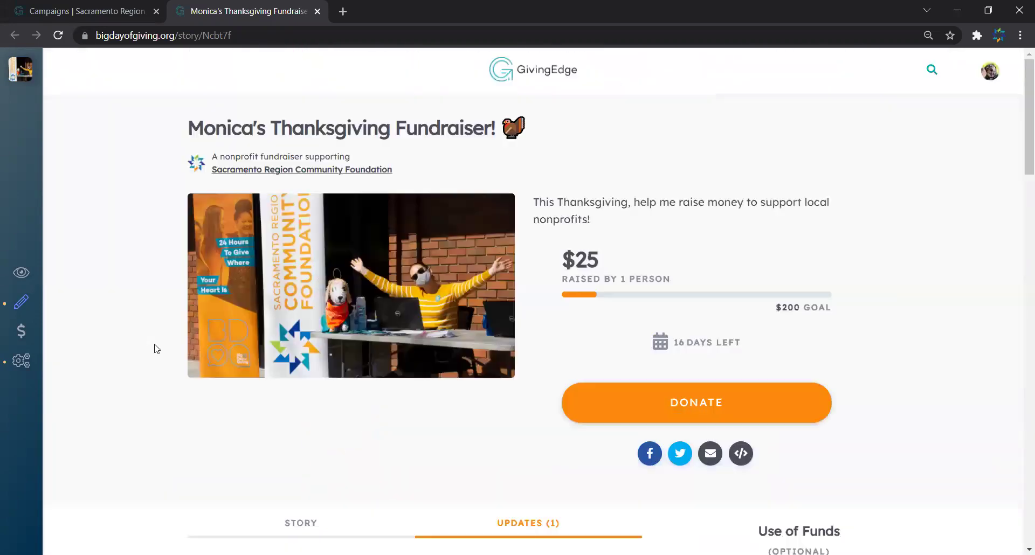
{"action": "left_click", "coordinate": [317, 11]}
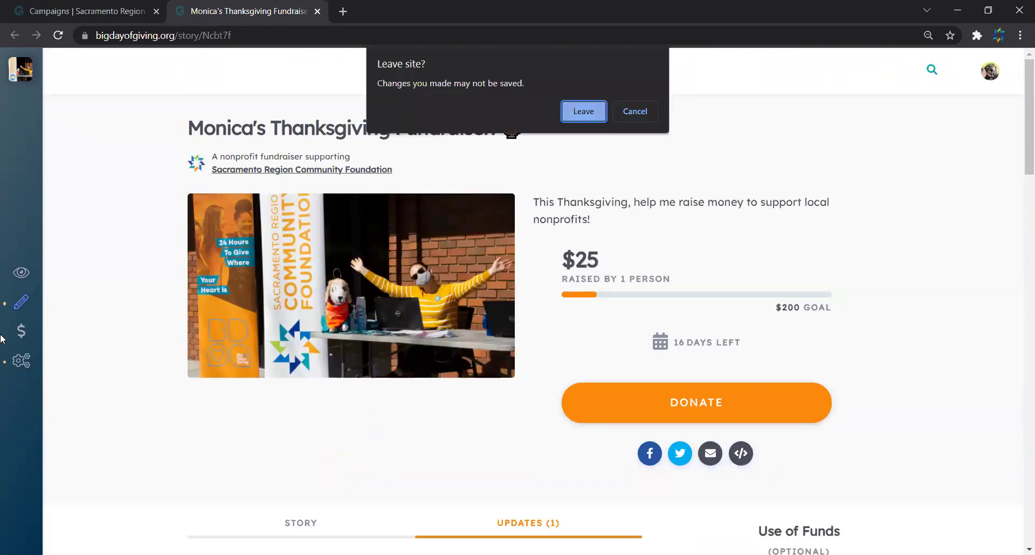
{"action": "left_click", "coordinate": [573, 107]}
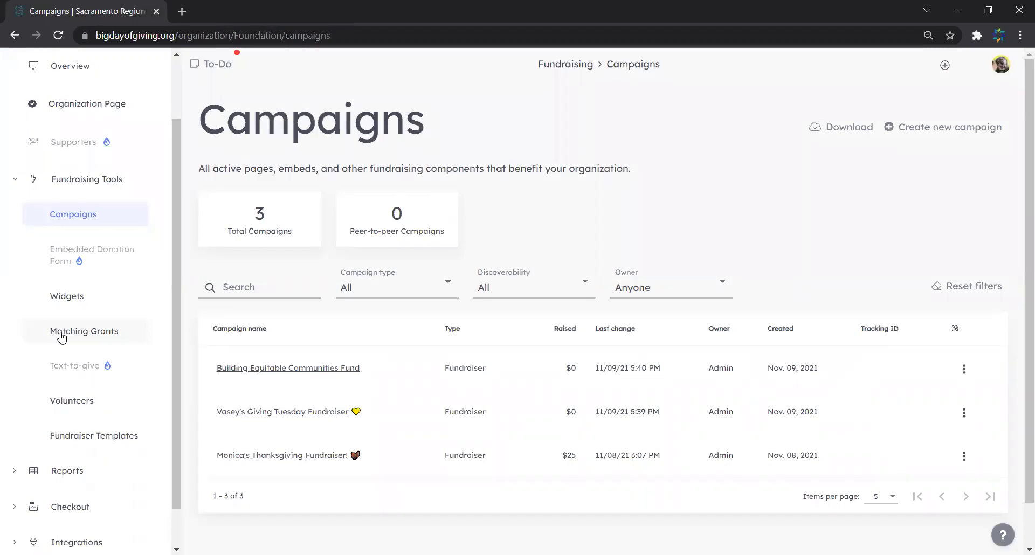
Step: Review the Widgets page down to its embed code section, and open the Matching Grants page
{"action": "left_click", "coordinate": [74, 308]}
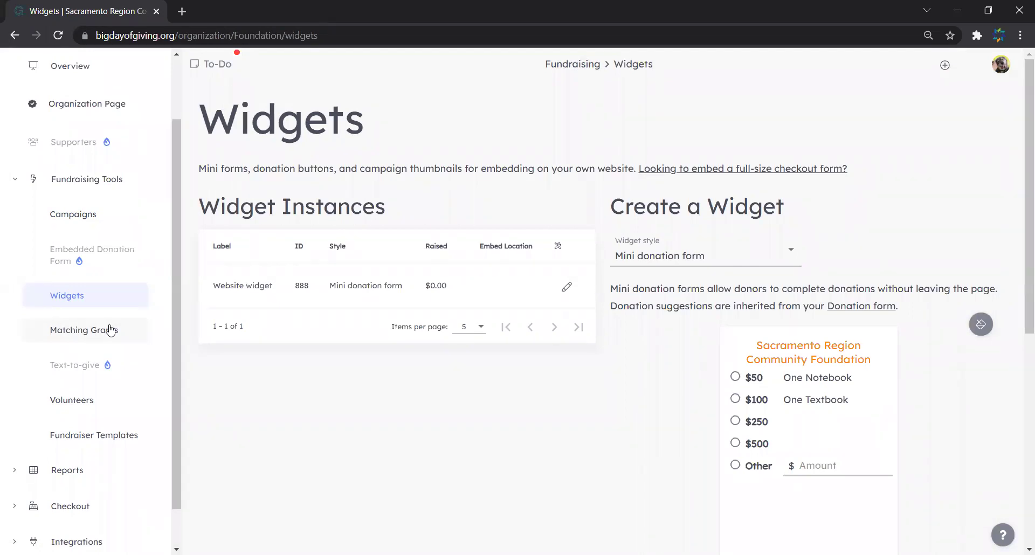
{"action": "scroll", "coordinate": [378, 369], "scroll_direction": "down", "scroll_amount": 3}
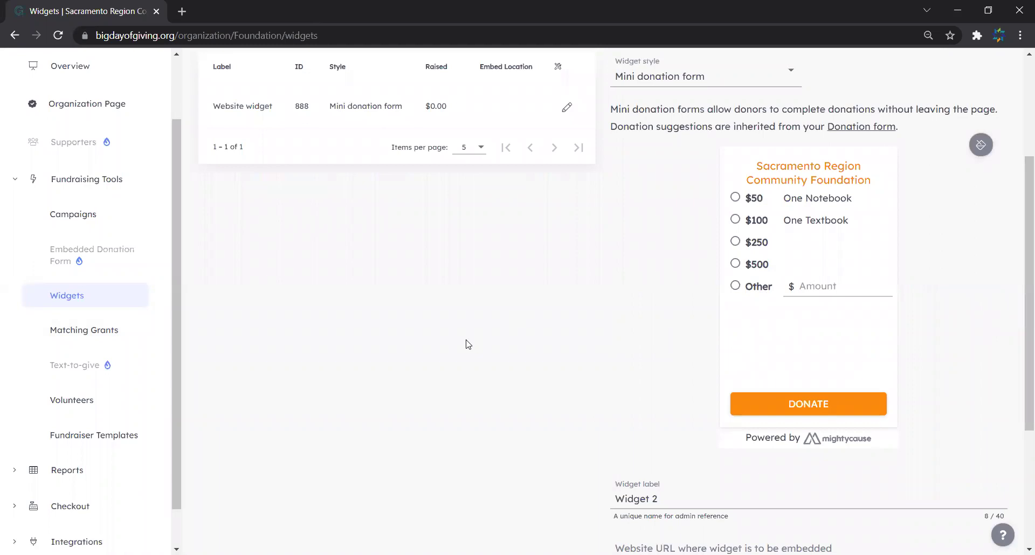
{"action": "scroll", "coordinate": [468, 344], "scroll_direction": "down", "scroll_amount": 4}
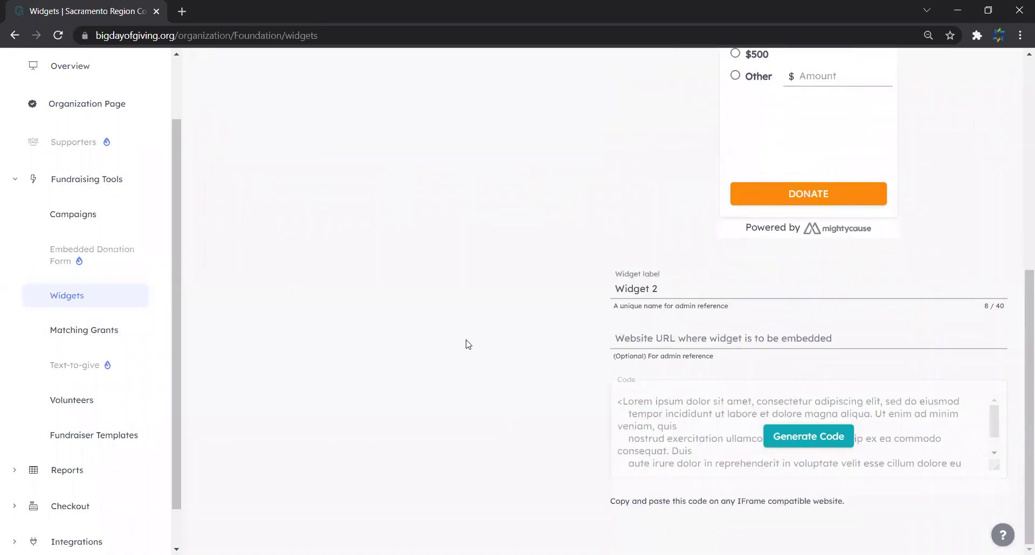
{"action": "scroll", "coordinate": [468, 344], "scroll_direction": "up", "scroll_amount": 7}
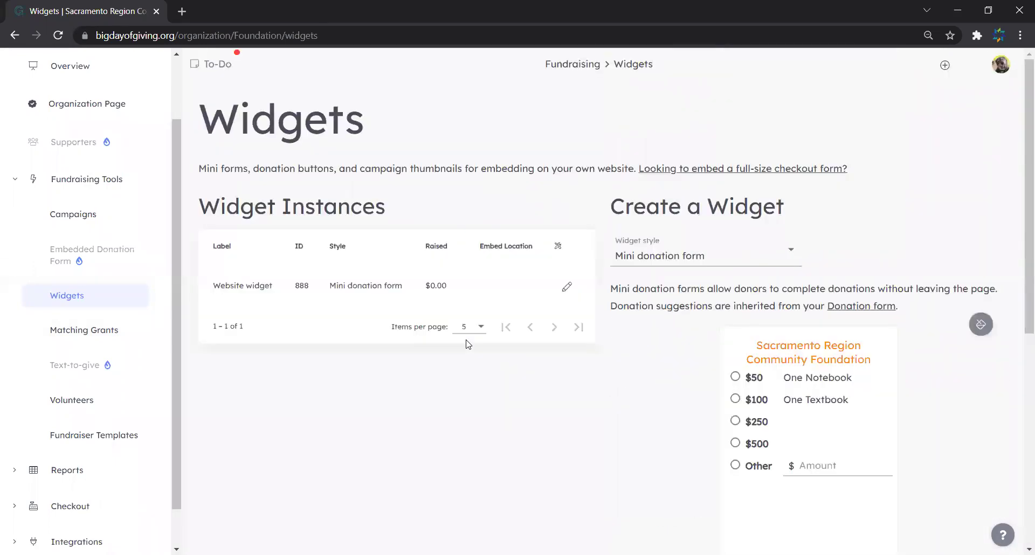
{"action": "left_click", "coordinate": [72, 326]}
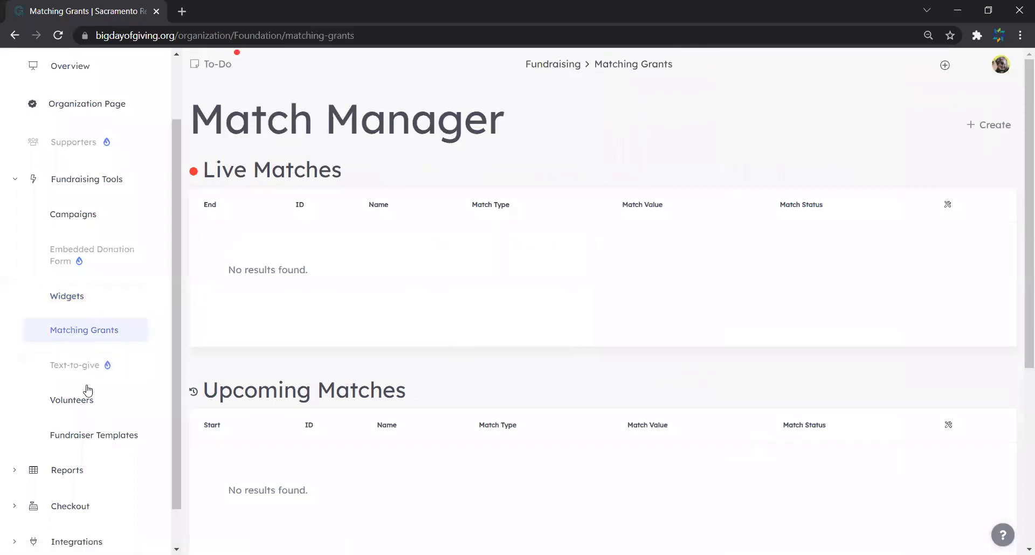
Step: Go to the Volunteers page, inspect the form for creating a volunteer opportunity, and close it without publishing
{"action": "scroll", "coordinate": [86, 388], "scroll_direction": "down", "scroll_amount": 1}
{"action": "left_click", "coordinate": [86, 357]}
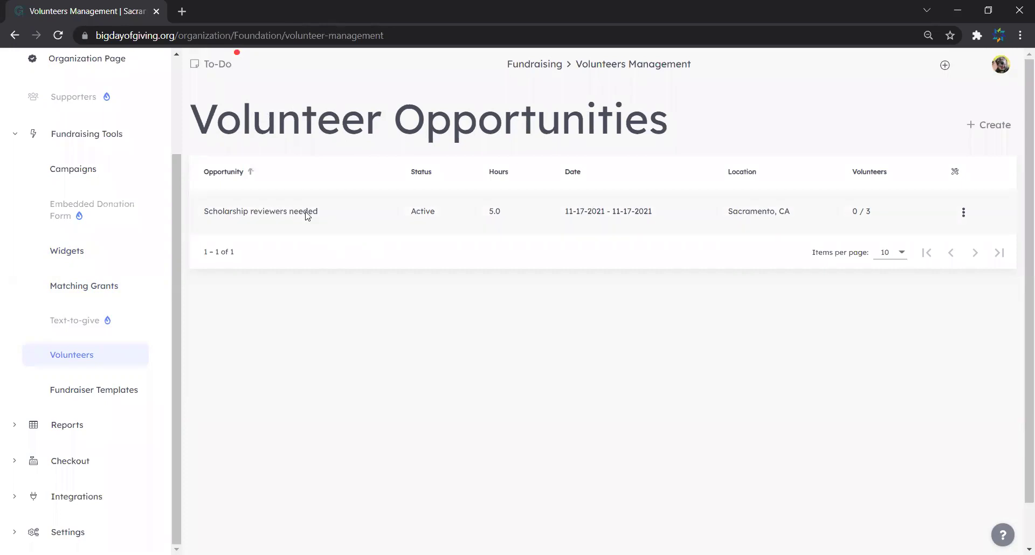
{"action": "left_click", "coordinate": [997, 132]}
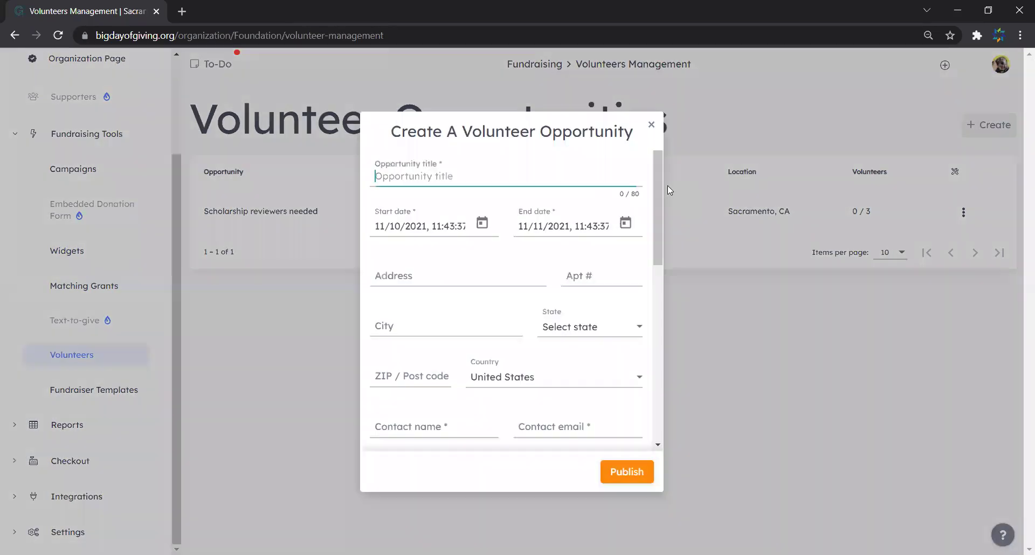
{"action": "left_click", "coordinate": [654, 127]}
Step: Go to Fundraiser Templates and look through the new template form from Admin Note to Story without creating one
{"action": "left_click", "coordinate": [97, 402]}
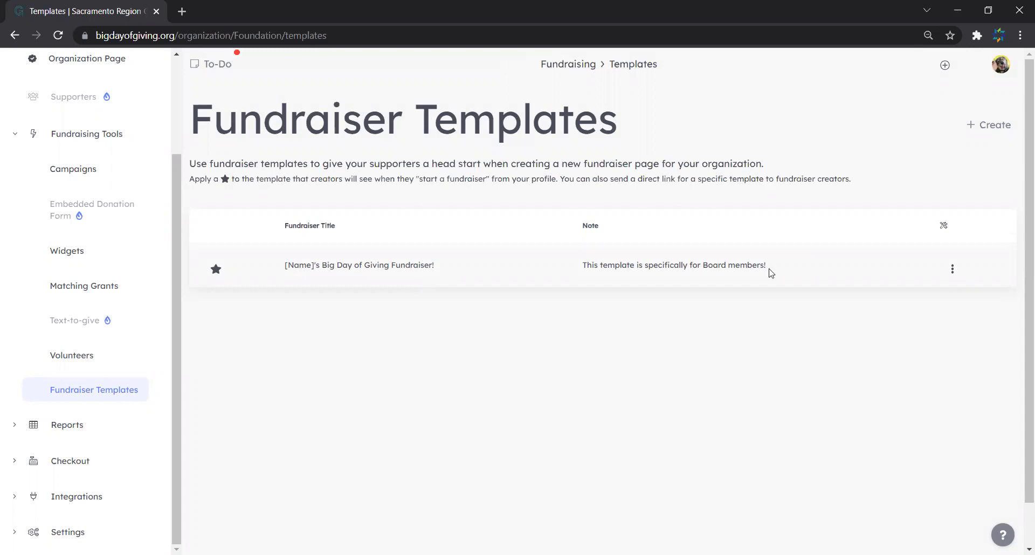
{"action": "left_click", "coordinate": [980, 127]}
{"action": "scroll", "coordinate": [413, 267], "scroll_direction": "down", "scroll_amount": 3}
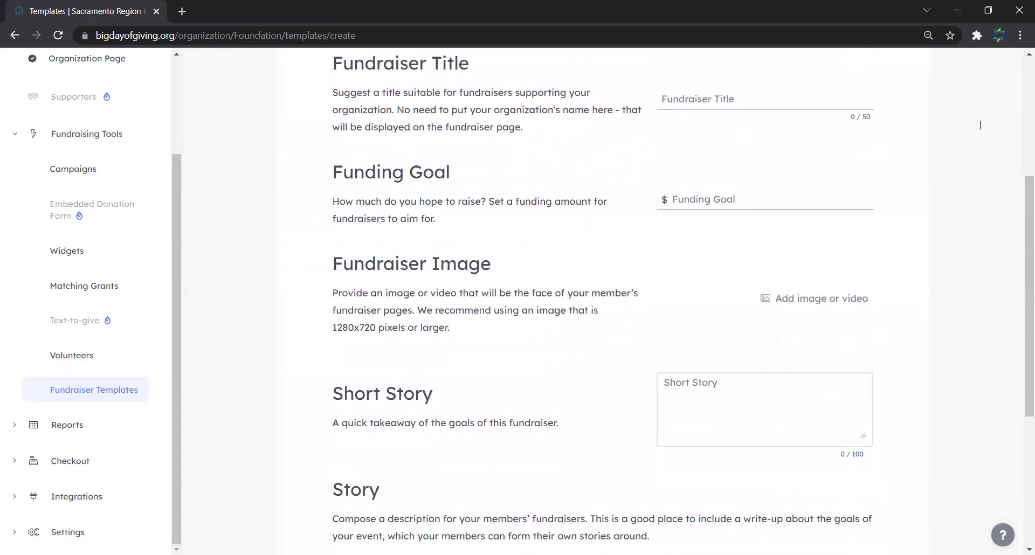
{"action": "scroll", "coordinate": [413, 267], "scroll_direction": "down", "scroll_amount": 2}
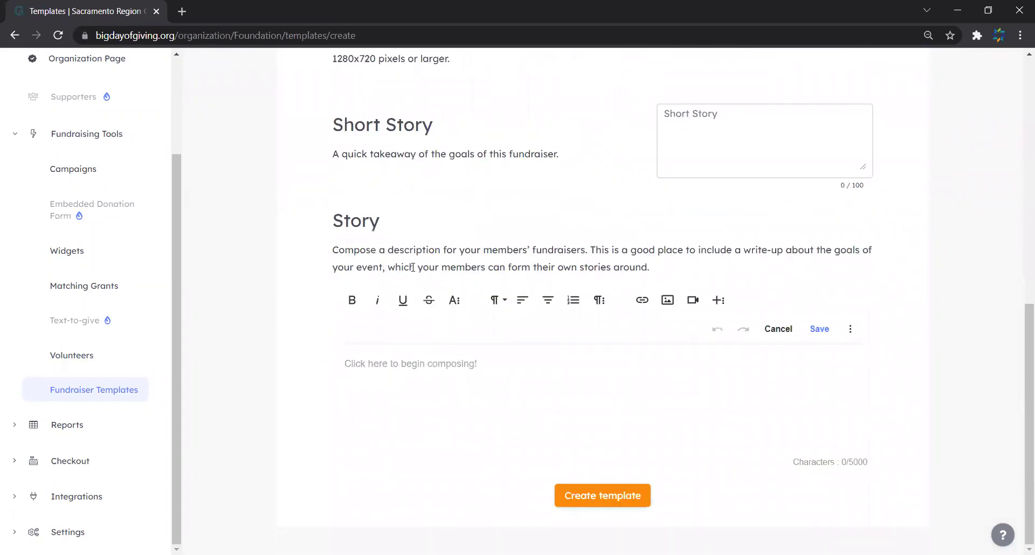
{"action": "scroll", "coordinate": [413, 267], "scroll_direction": "up", "scroll_amount": 10}
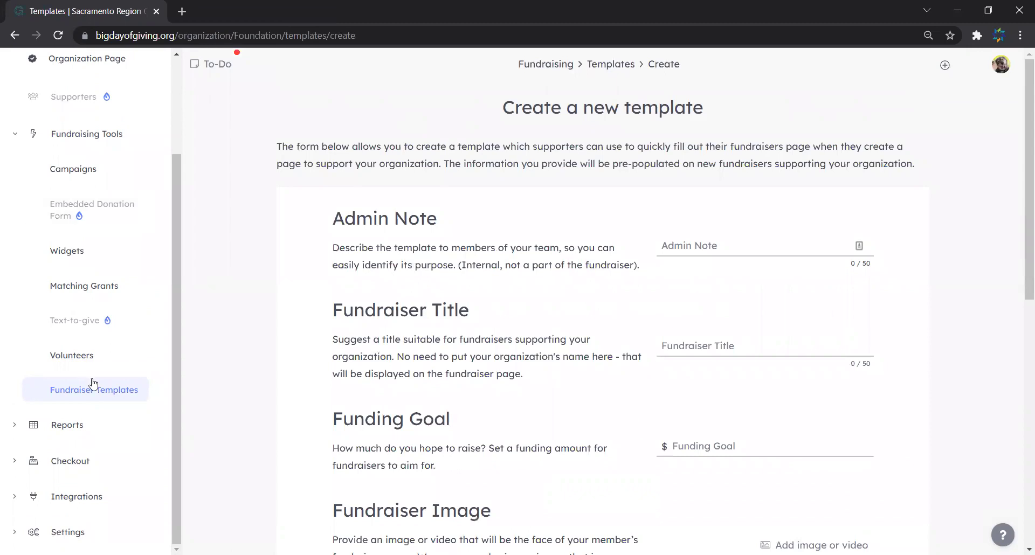
Step: Return to the template list and check the actions available for the Board members template without choosing any
{"action": "left_click", "coordinate": [108, 397]}
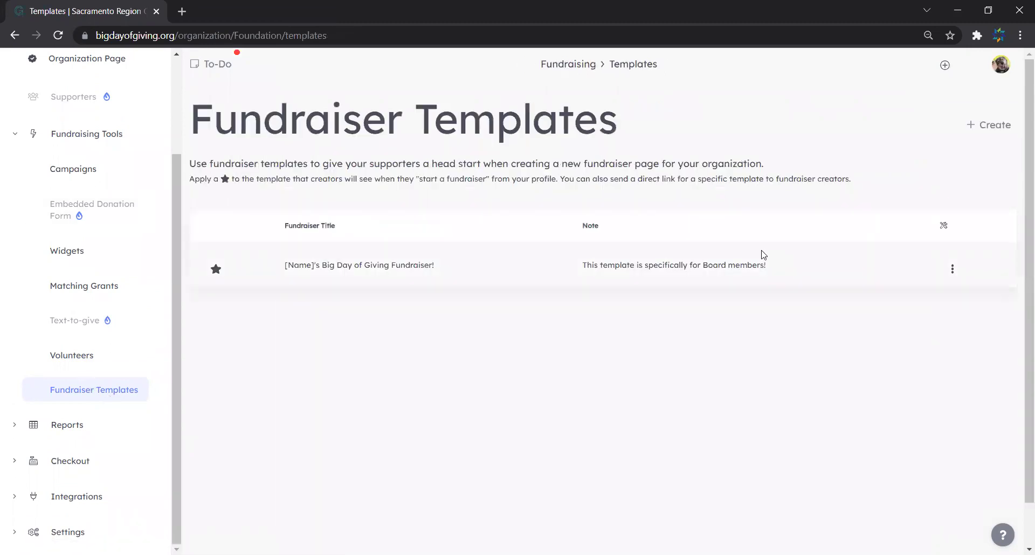
{"action": "left_click", "coordinate": [953, 270]}
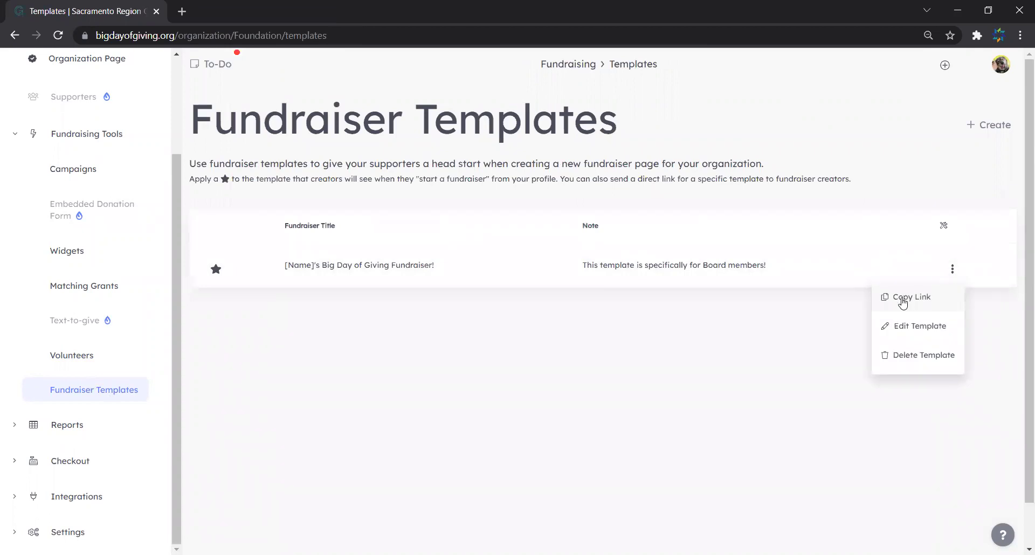
{"action": "left_click", "coordinate": [346, 465]}
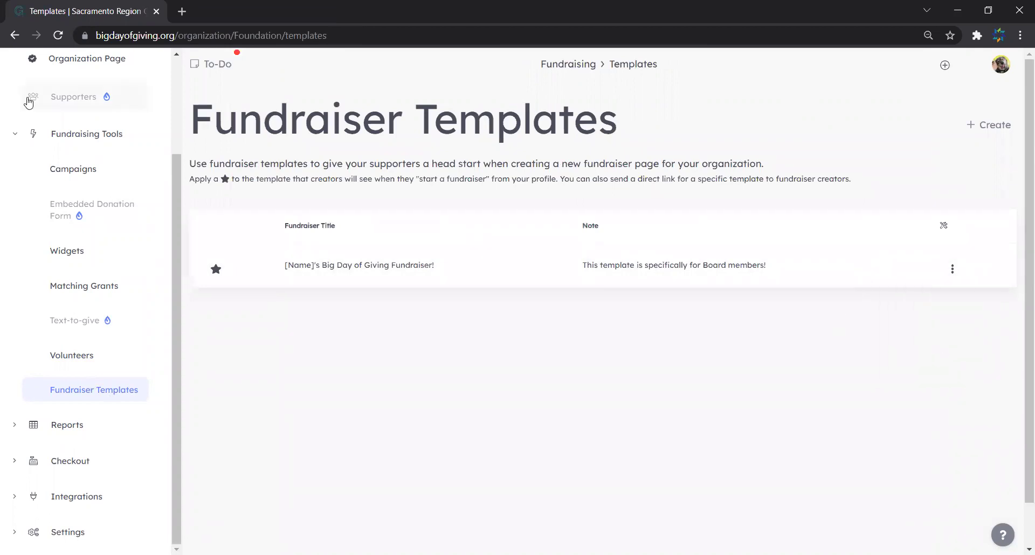
Step: Switch from Fundraising Tools to Reports and view the All Donations report and its Offline Donations version
{"action": "left_click", "coordinate": [15, 133]}
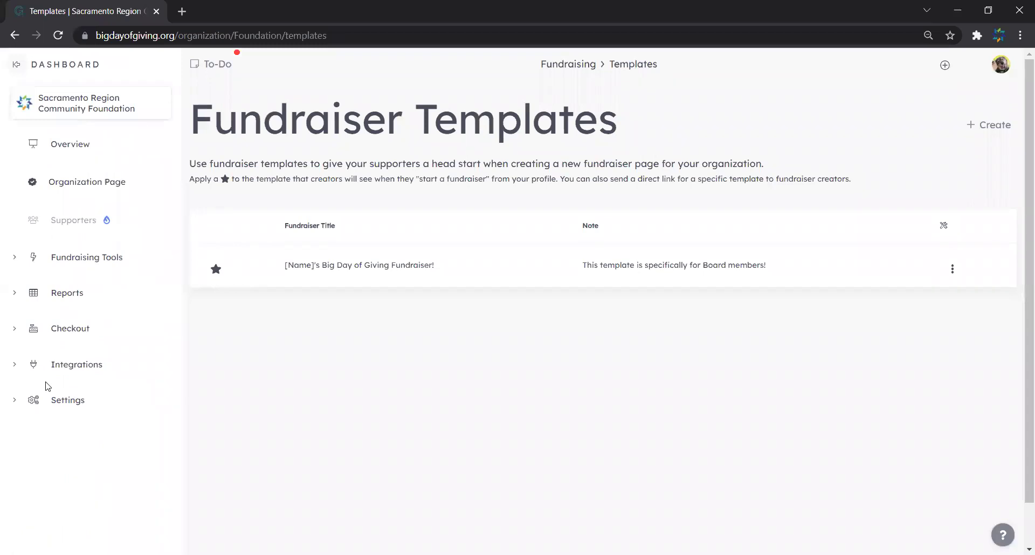
{"action": "left_click", "coordinate": [74, 294]}
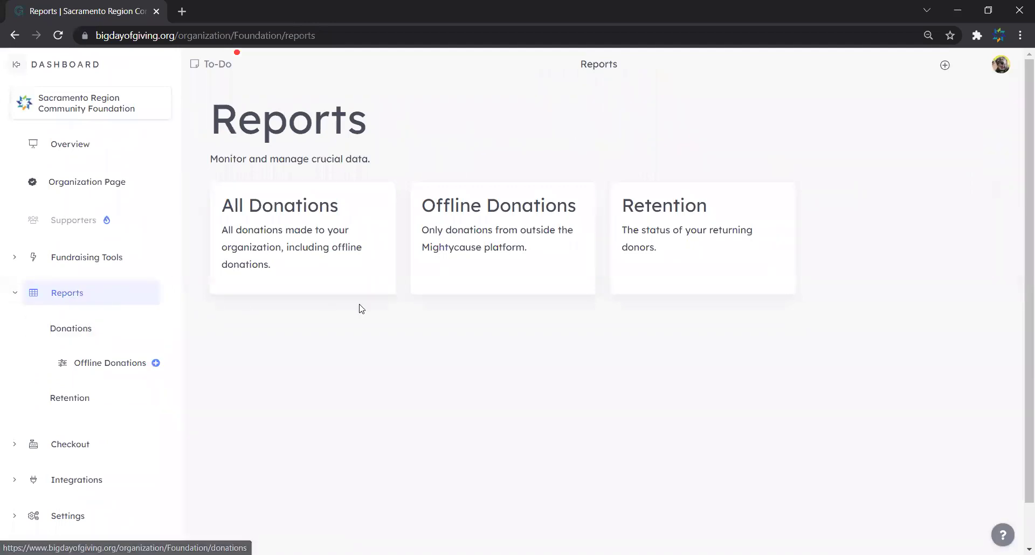
{"action": "left_click", "coordinate": [318, 266]}
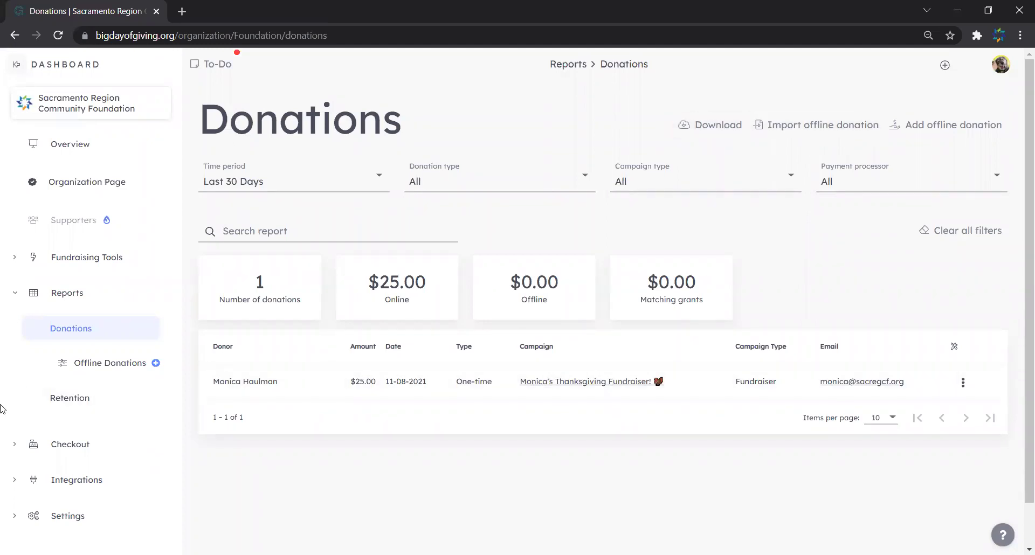
{"action": "left_click", "coordinate": [106, 362]}
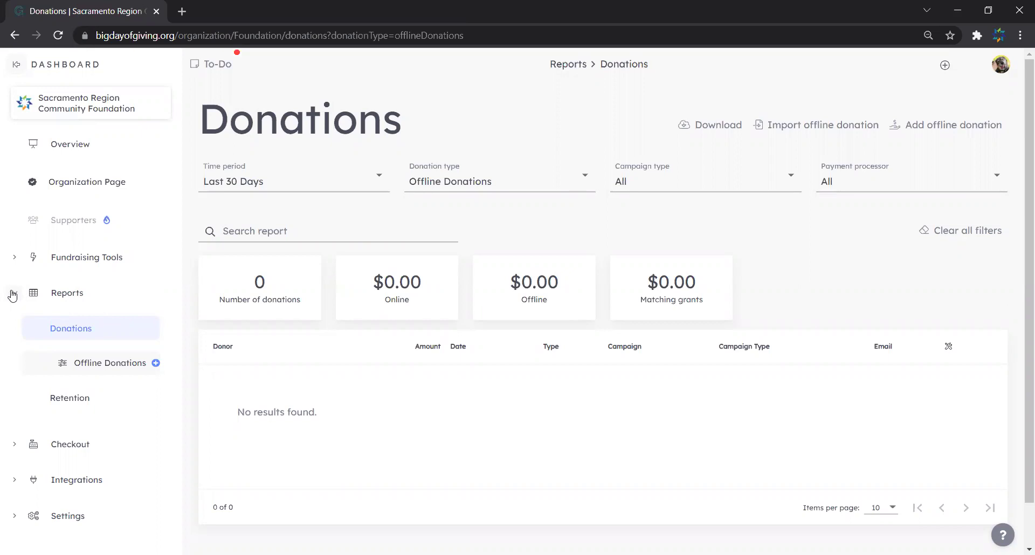
{"action": "left_click", "coordinate": [13, 294]}
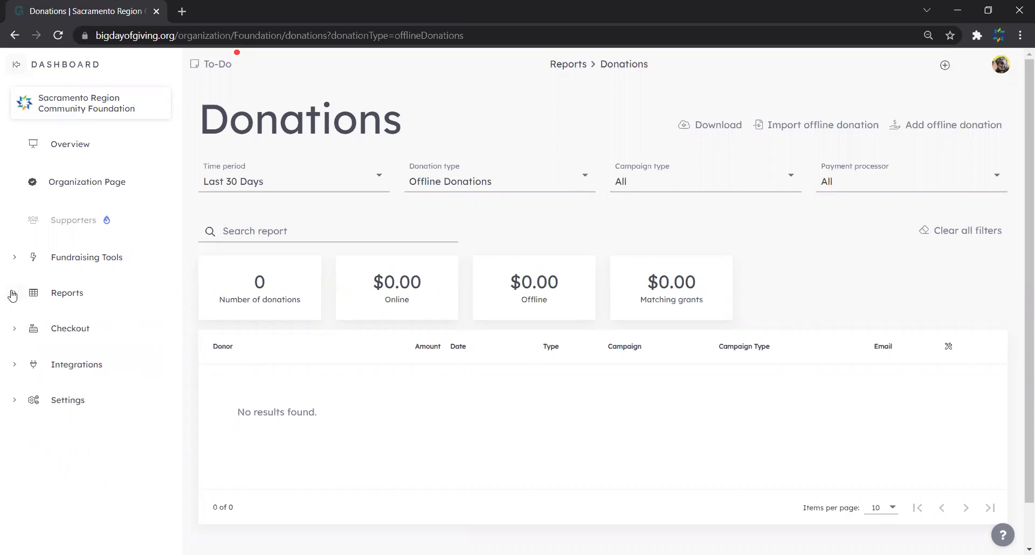
Step: Go to the Donation Form page under Checkout and view its suggested donation amounts
{"action": "left_click", "coordinate": [16, 331]}
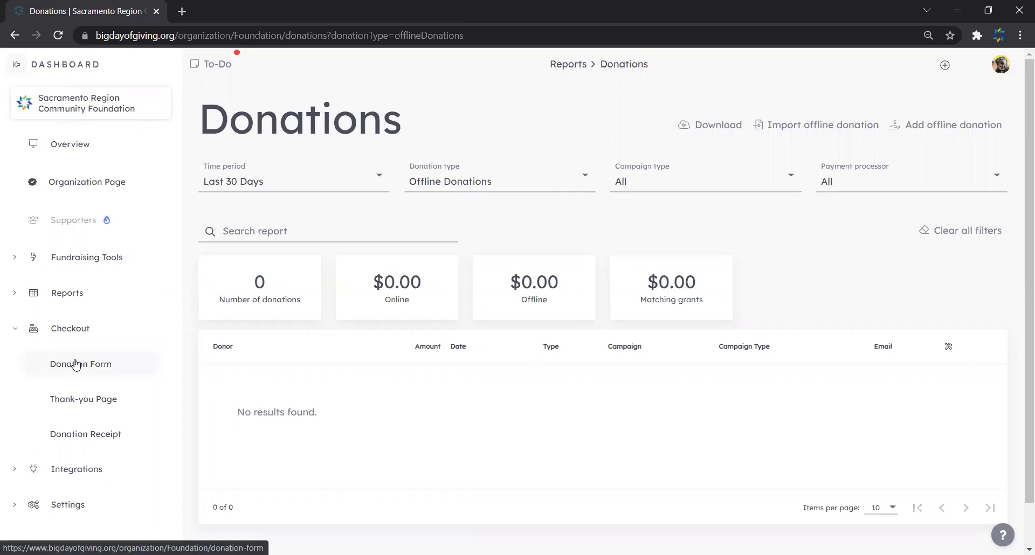
{"action": "left_click", "coordinate": [76, 365]}
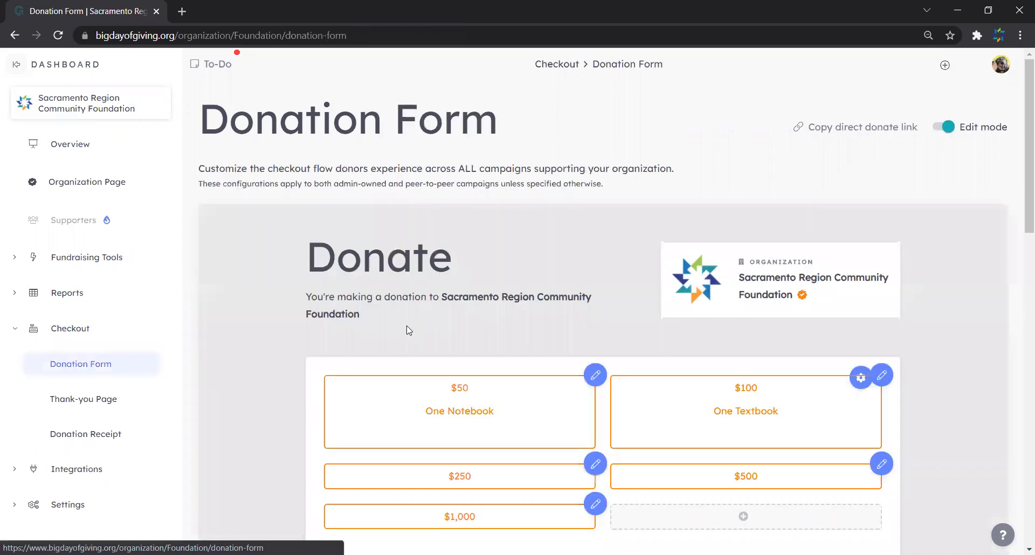
{"action": "scroll", "coordinate": [408, 331], "scroll_direction": "down", "scroll_amount": 1}
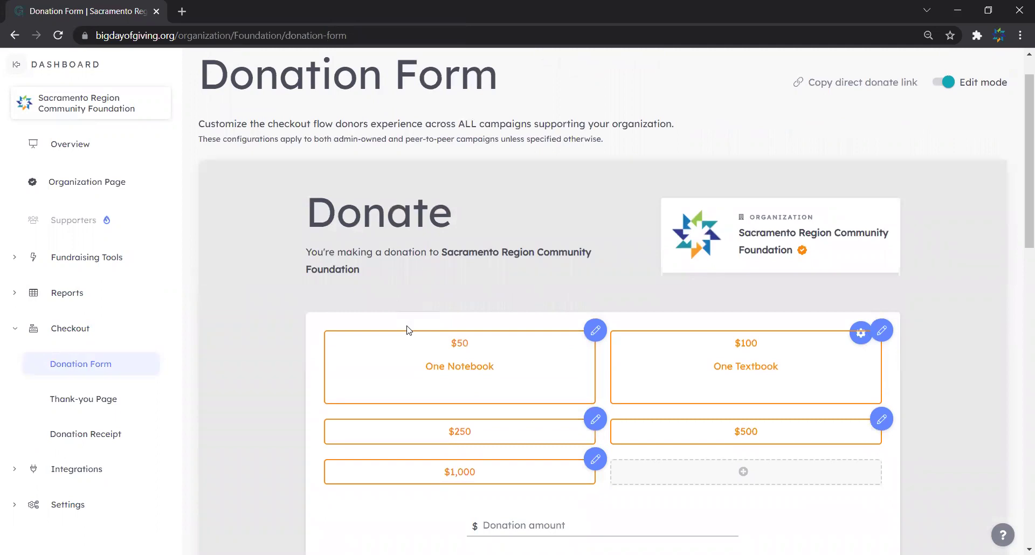
{"action": "scroll", "coordinate": [558, 325], "scroll_direction": "down", "scroll_amount": 2}
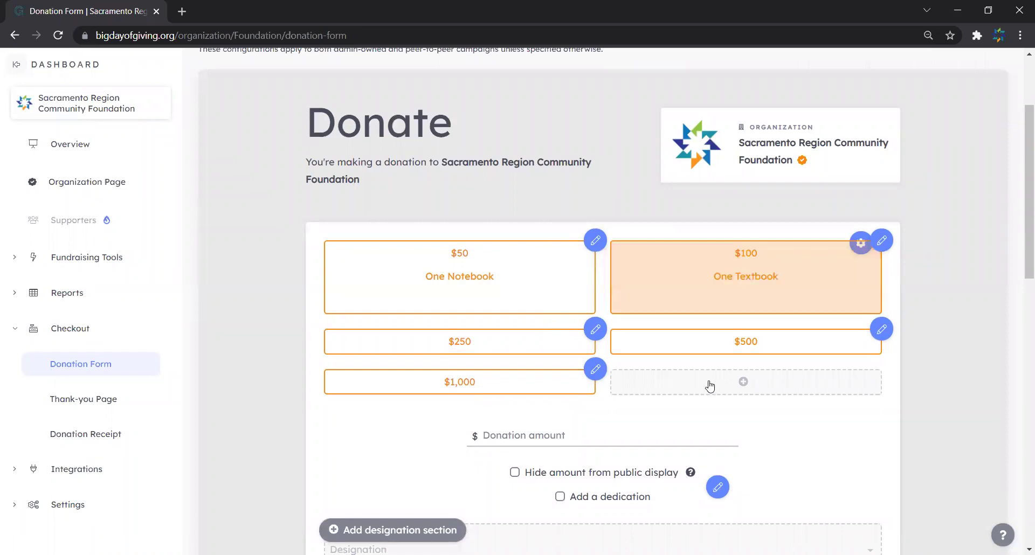
Step: Remove the "One Notebook" description from the $50 suggested donation and save it
{"action": "left_click", "coordinate": [598, 244]}
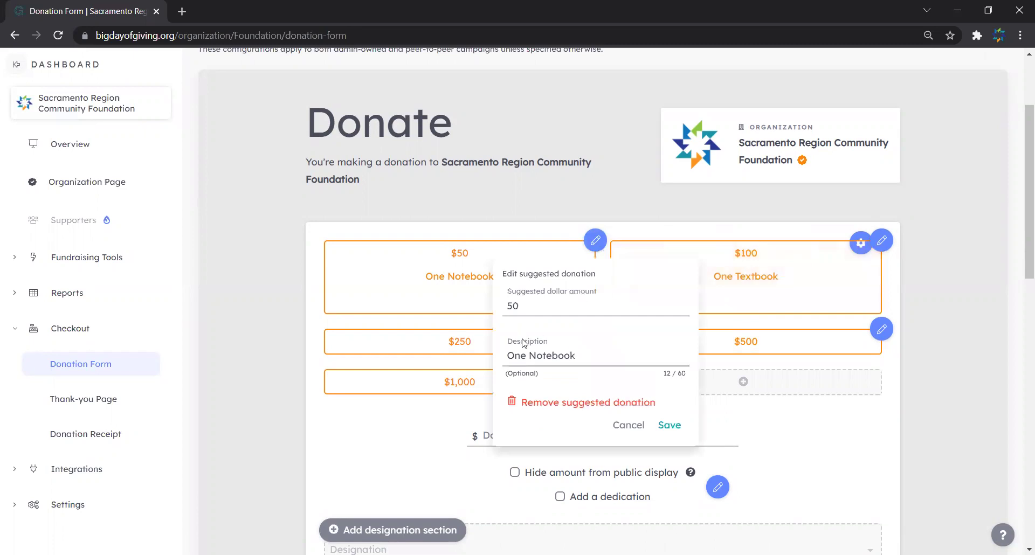
{"action": "double_click", "coordinate": [593, 355]}
{"action": "left_click_drag", "start_coordinate": [500, 355], "coordinate": [483, 356]}
{"action": "key", "text": "BackSpace"}
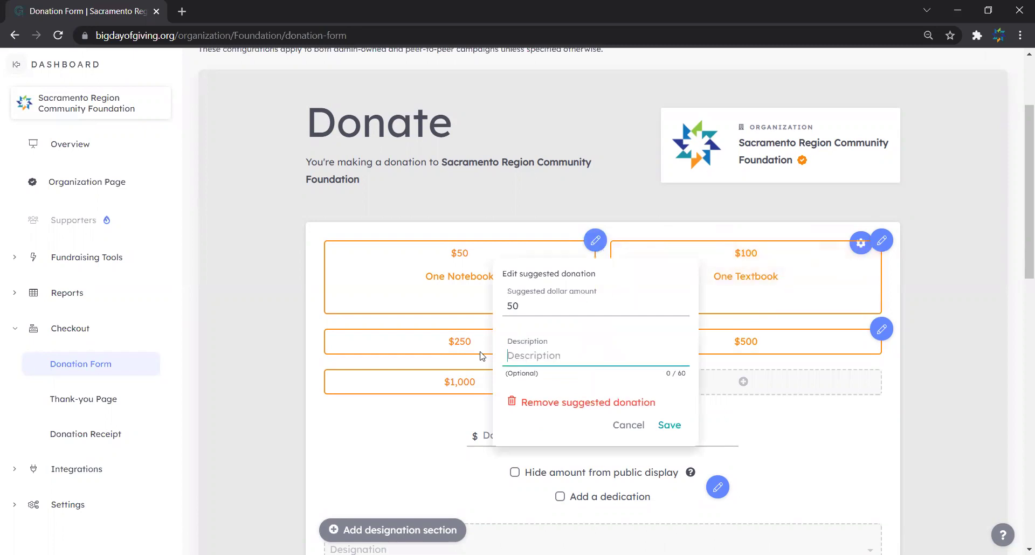
{"action": "left_click", "coordinate": [662, 432]}
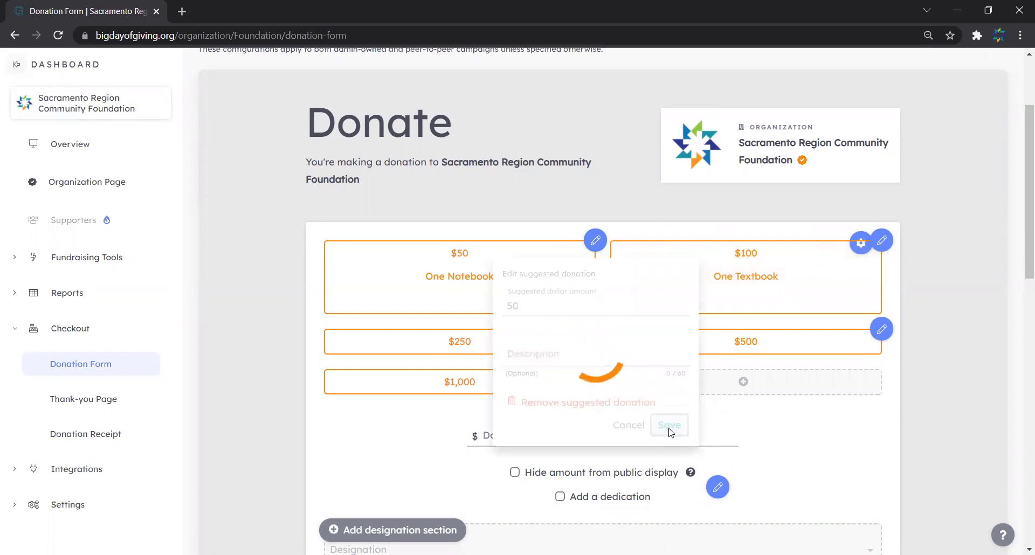
Step: Remove the "One Textbook" description from the $100 suggested donation and save it
{"action": "left_click", "coordinate": [883, 241]}
{"action": "left_click_drag", "start_coordinate": [862, 356], "coordinate": [762, 351]}
{"action": "key", "text": "BackSpace"}
{"action": "left_click", "coordinate": [955, 431]}
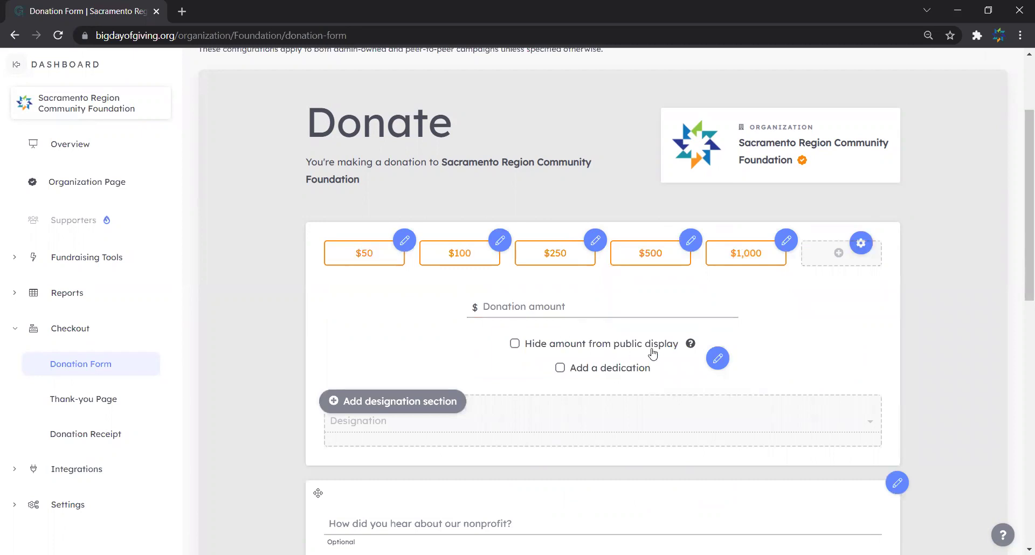
Step: Turn on the form's dedication option, look at the available dedication types, and turn the option off again
{"action": "scroll", "coordinate": [654, 354], "scroll_direction": "up", "scroll_amount": 2}
{"action": "scroll", "coordinate": [657, 354], "scroll_direction": "down", "scroll_amount": 5}
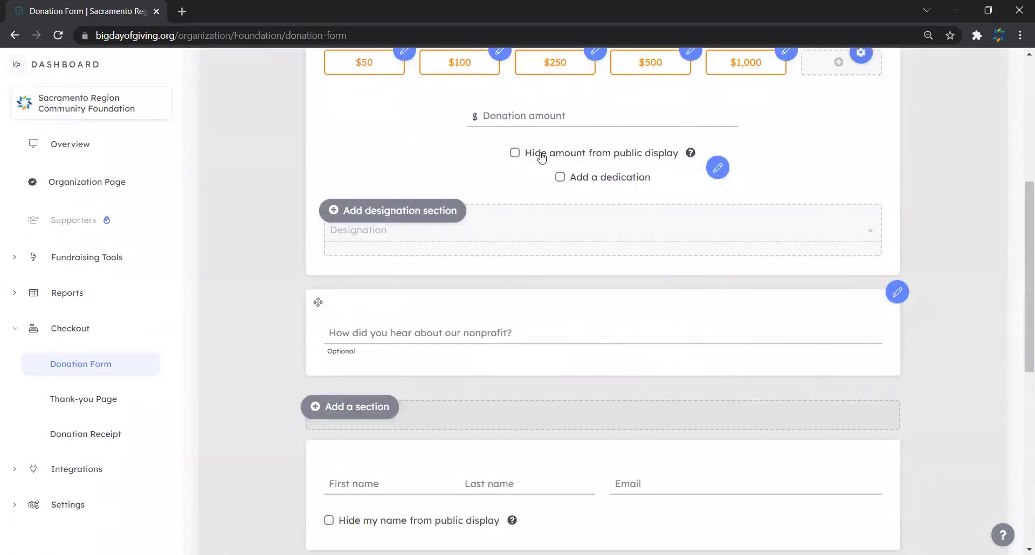
{"action": "left_click", "coordinate": [592, 185]}
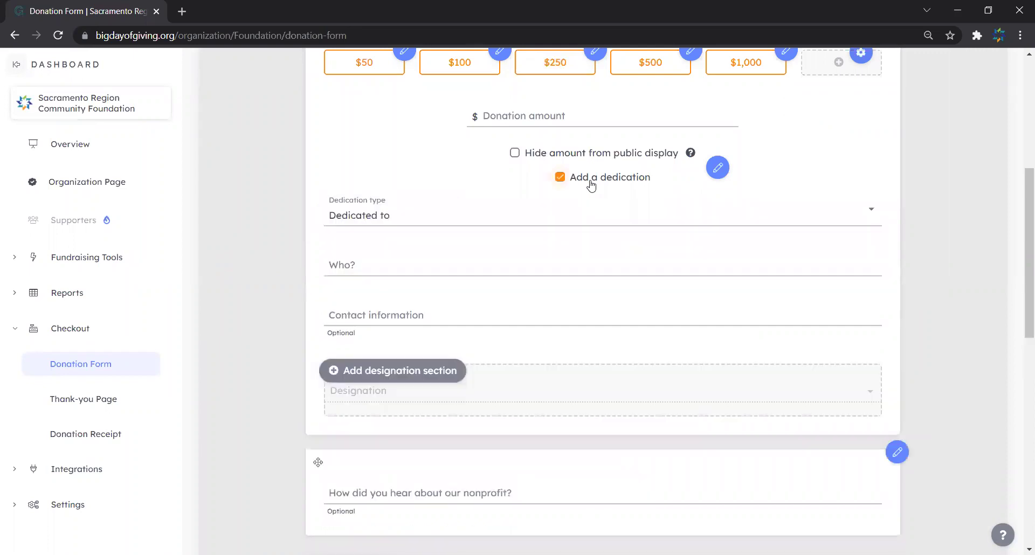
{"action": "left_click", "coordinate": [541, 219]}
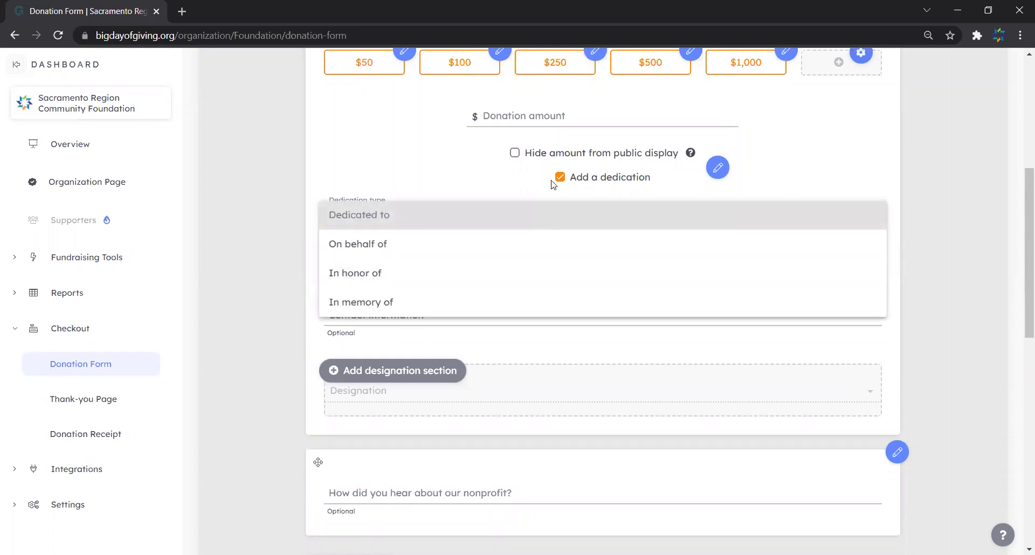
{"action": "left_click", "coordinate": [573, 177]}
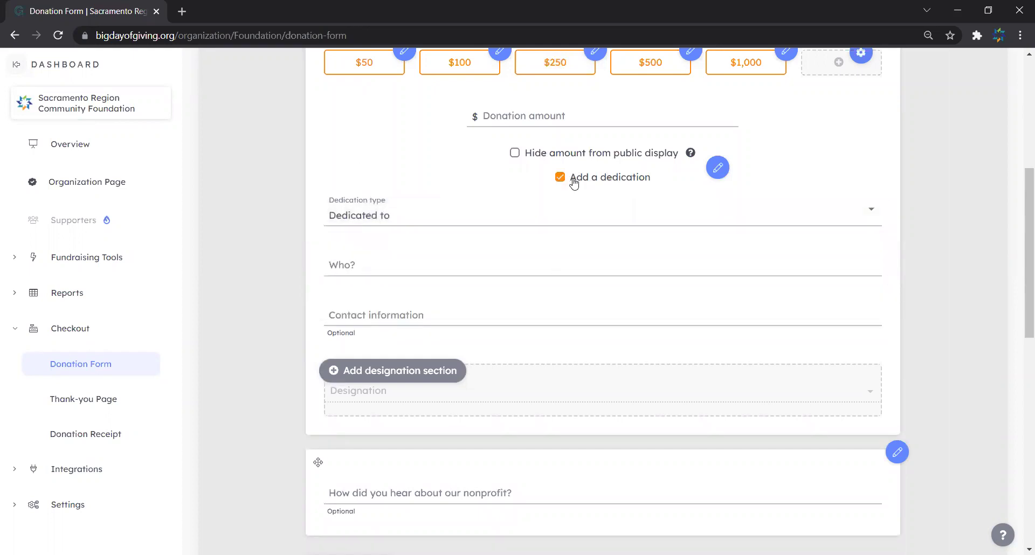
{"action": "left_click", "coordinate": [561, 178]}
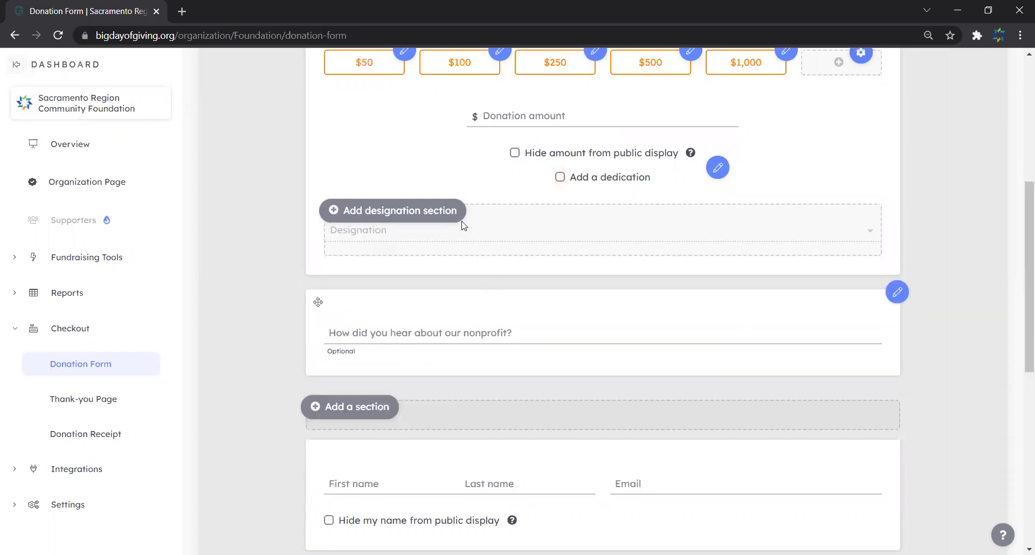
Step: Add a designation section to the donation form to view its fund choices, and remove the section again
{"action": "scroll", "coordinate": [462, 226], "scroll_direction": "up", "scroll_amount": 1}
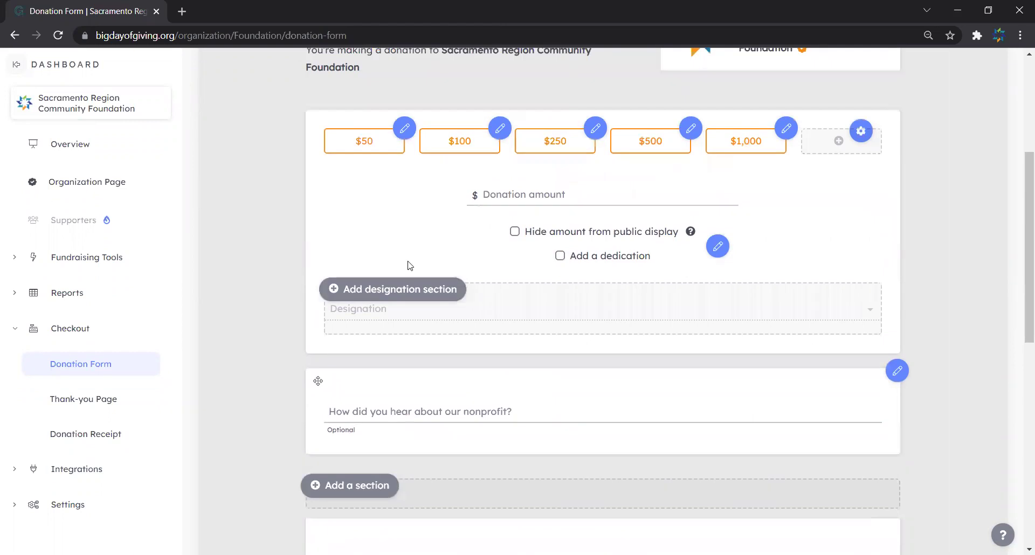
{"action": "left_click", "coordinate": [398, 291]}
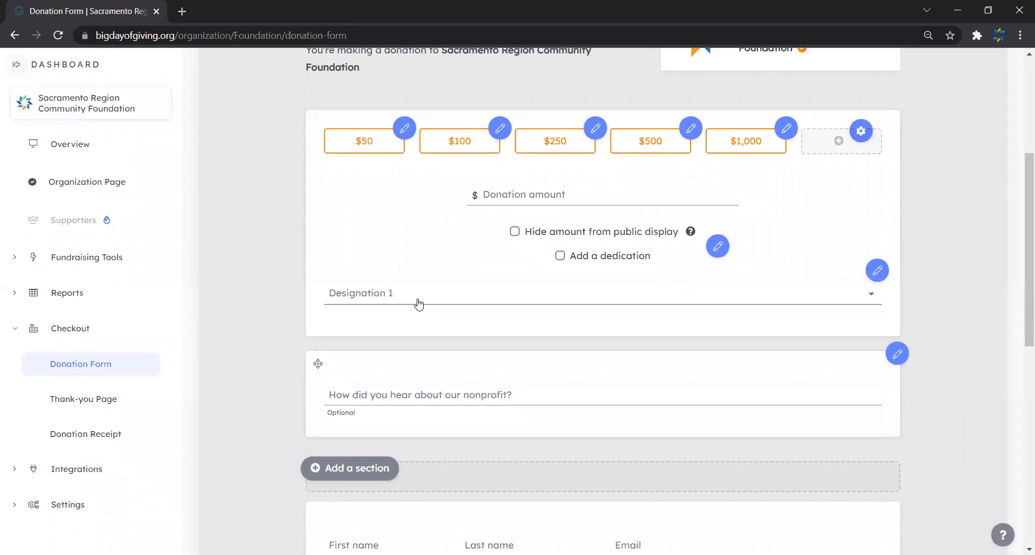
{"action": "left_click", "coordinate": [419, 304]}
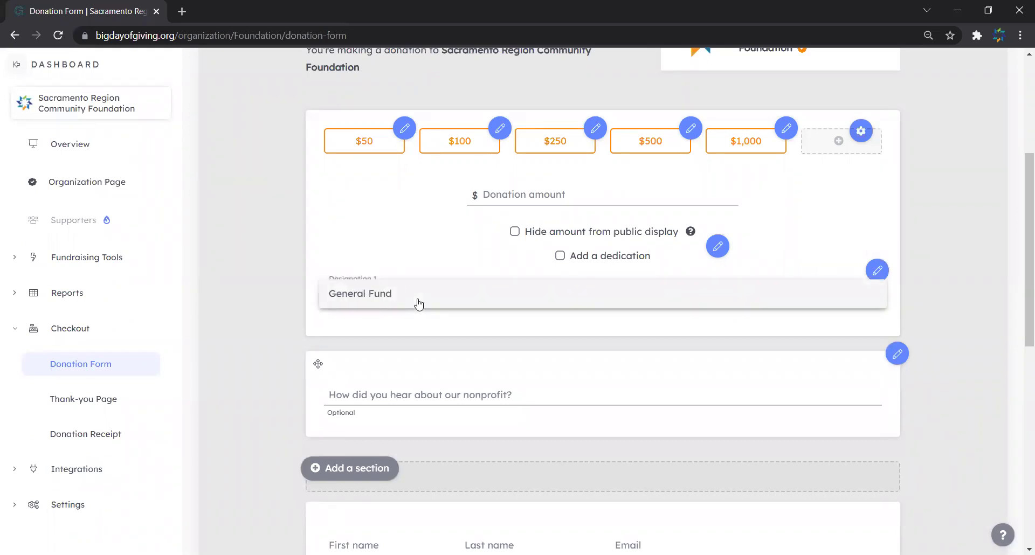
{"action": "left_click", "coordinate": [878, 271]}
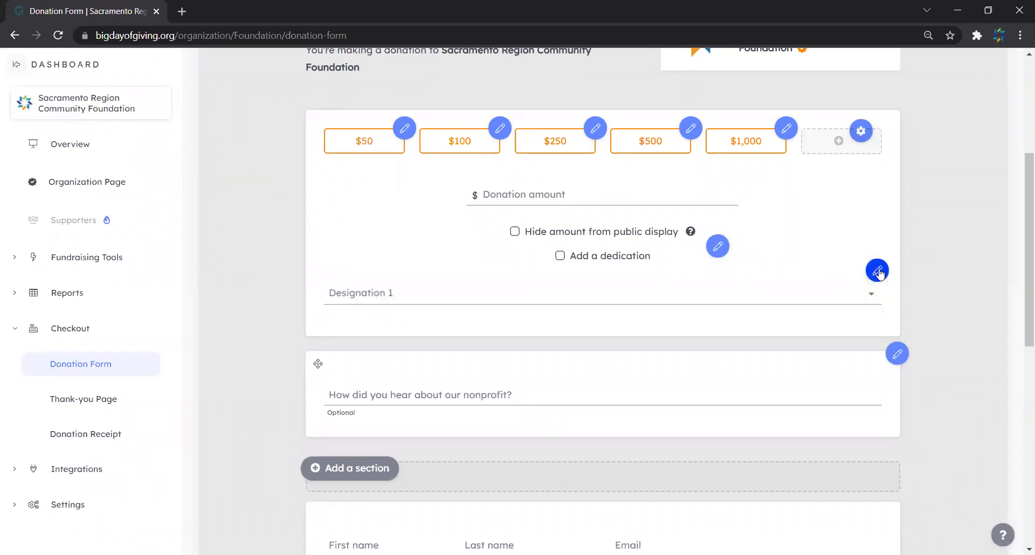
{"action": "left_click", "coordinate": [878, 271]}
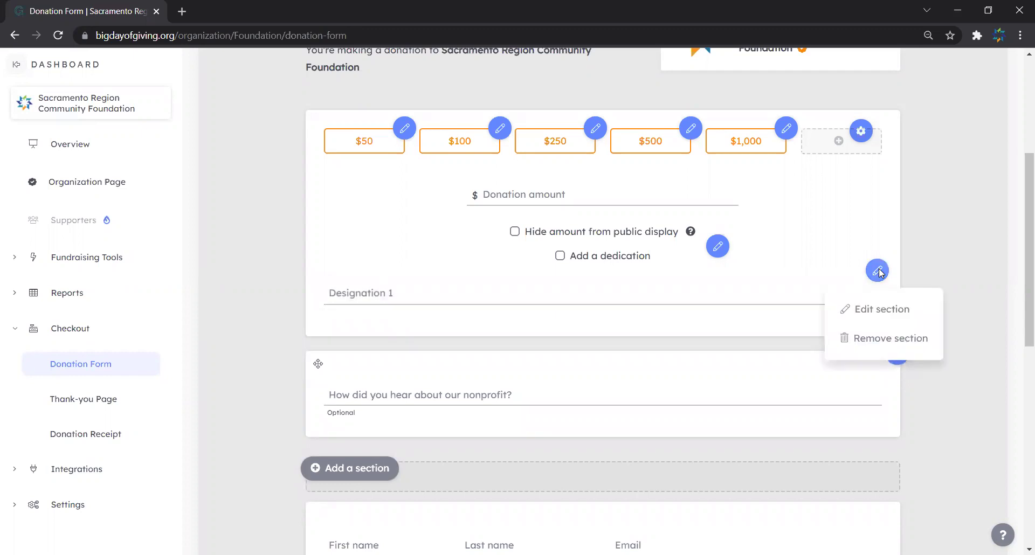
{"action": "left_click", "coordinate": [886, 338]}
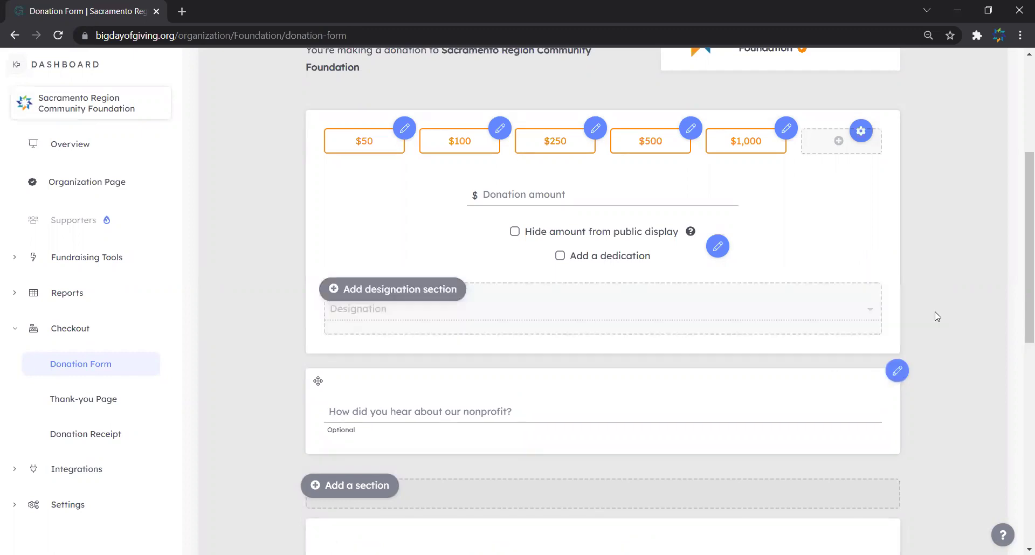
Step: Unpublish the "How did you hear about our nonprofit?" section of the donation form
{"action": "scroll", "coordinate": [937, 317], "scroll_direction": "up", "scroll_amount": 1}
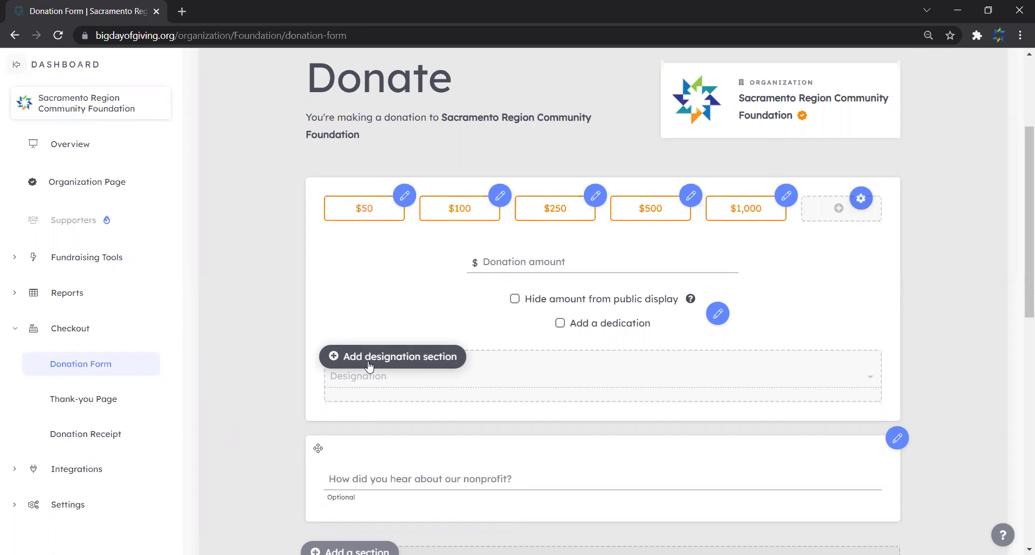
{"action": "scroll", "coordinate": [370, 366], "scroll_direction": "up", "scroll_amount": 1}
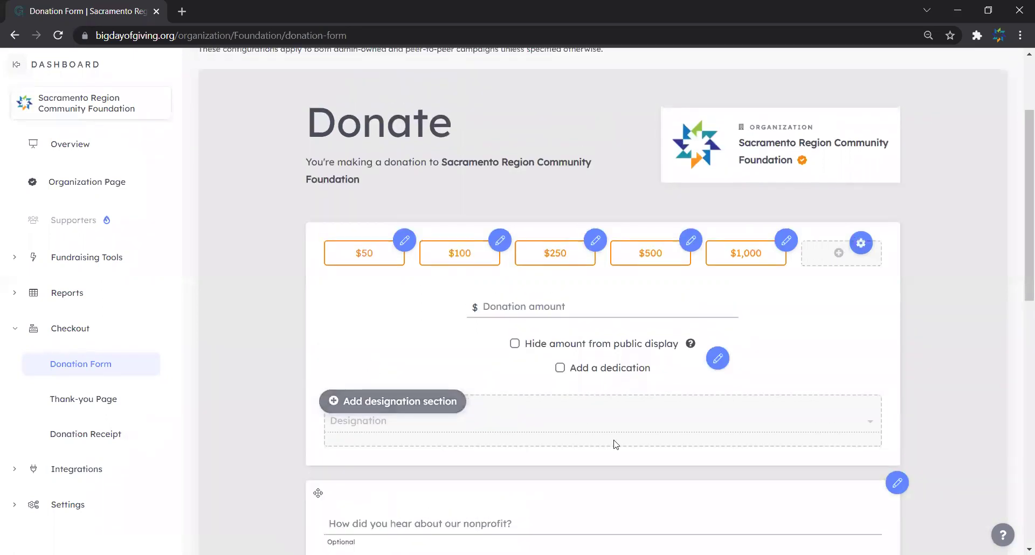
{"action": "scroll", "coordinate": [616, 443], "scroll_direction": "down", "scroll_amount": 4}
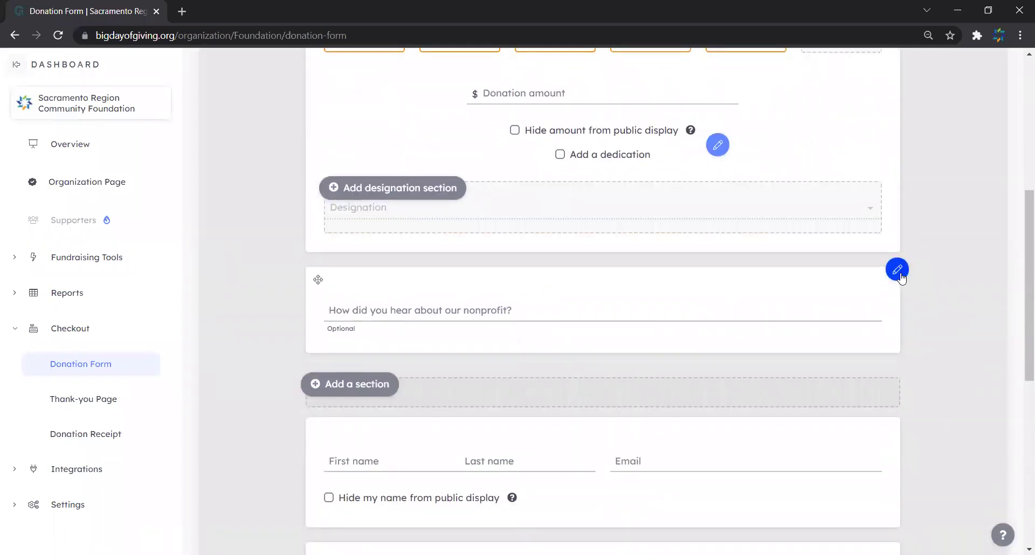
{"action": "left_click", "coordinate": [414, 314]}
{"action": "left_click", "coordinate": [898, 269]}
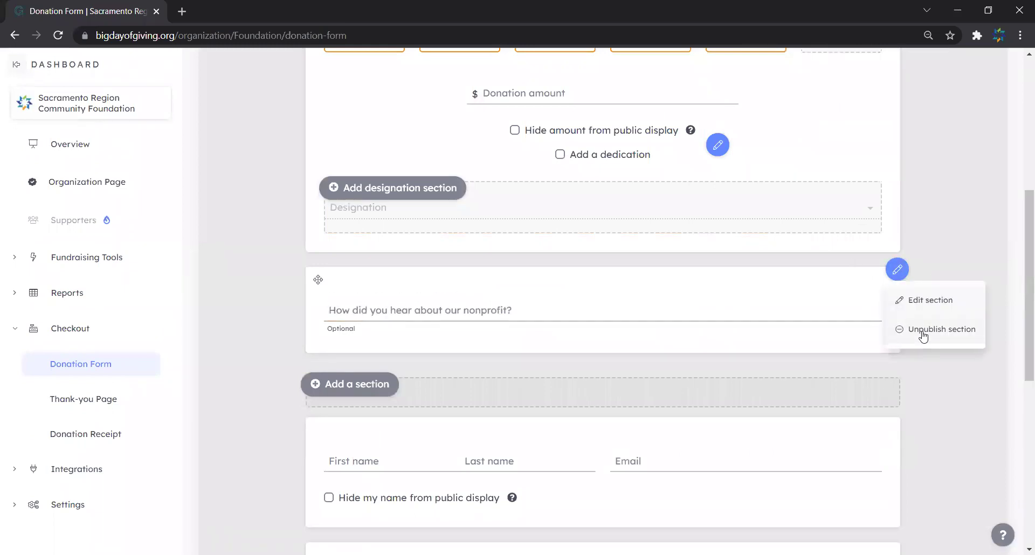
{"action": "left_click", "coordinate": [923, 333]}
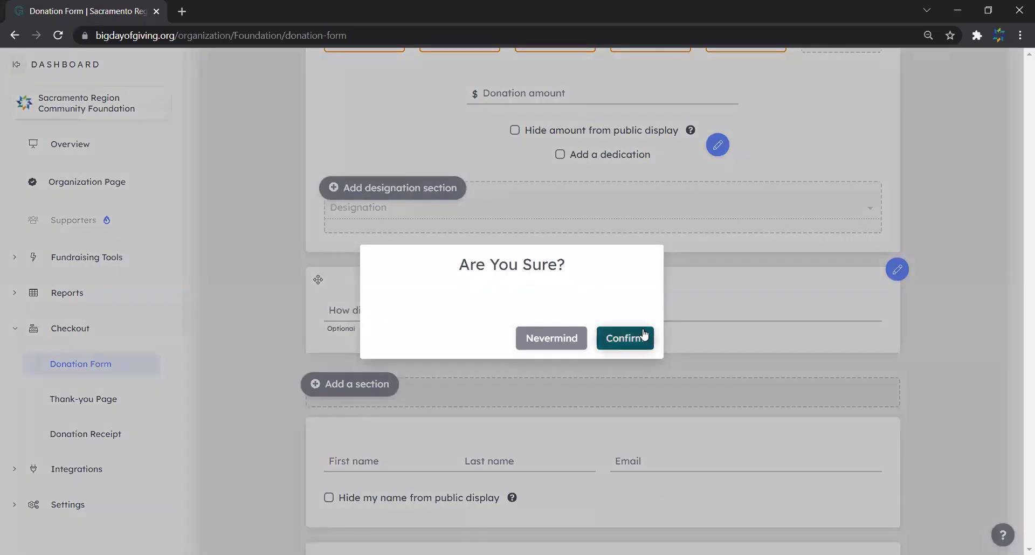
{"action": "left_click", "coordinate": [643, 336]}
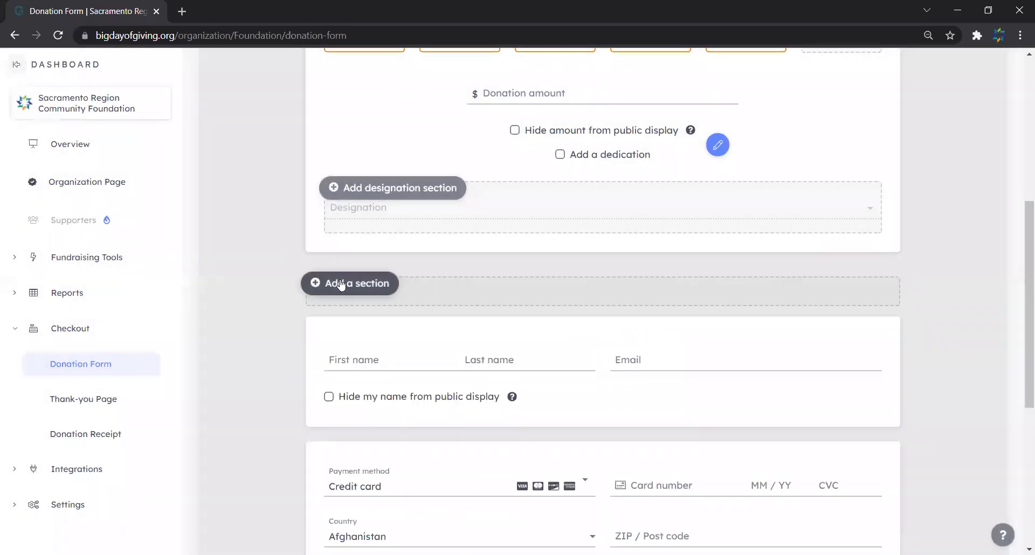
Step: Start a new form section, look through its answer input types, and close it without saving
{"action": "left_click", "coordinate": [340, 283]}
{"action": "left_click", "coordinate": [347, 316]}
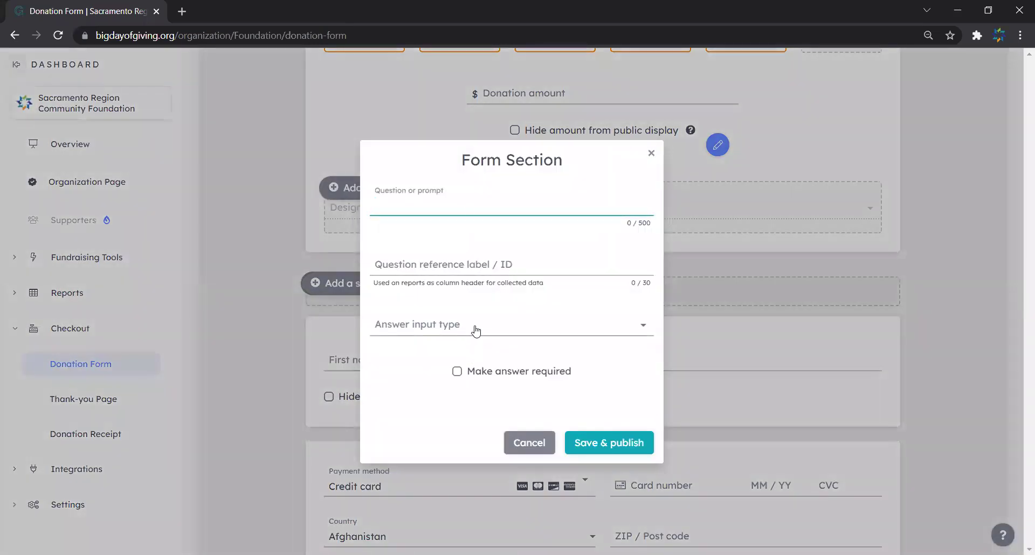
{"action": "left_click", "coordinate": [474, 328]}
{"action": "scroll", "coordinate": [449, 428], "scroll_direction": "down", "scroll_amount": 1}
{"action": "scroll", "coordinate": [448, 429], "scroll_direction": "down", "scroll_amount": 2}
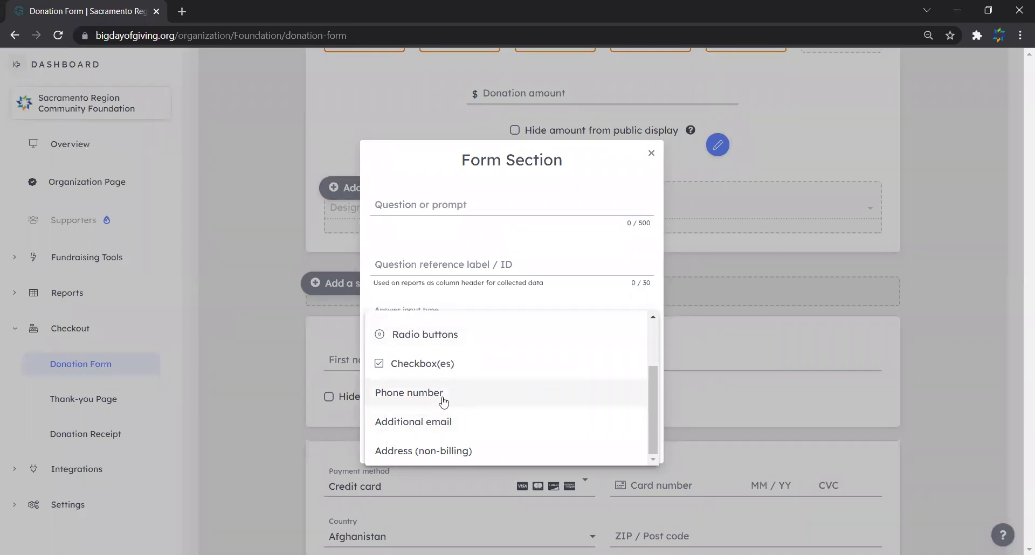
{"action": "scroll", "coordinate": [455, 426], "scroll_direction": "up", "scroll_amount": 3}
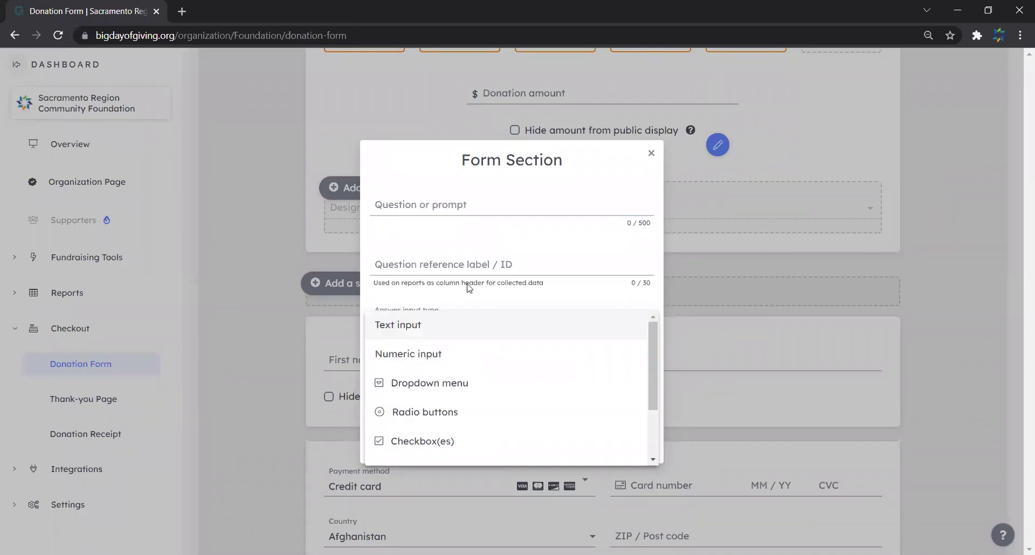
{"action": "left_click", "coordinate": [531, 177]}
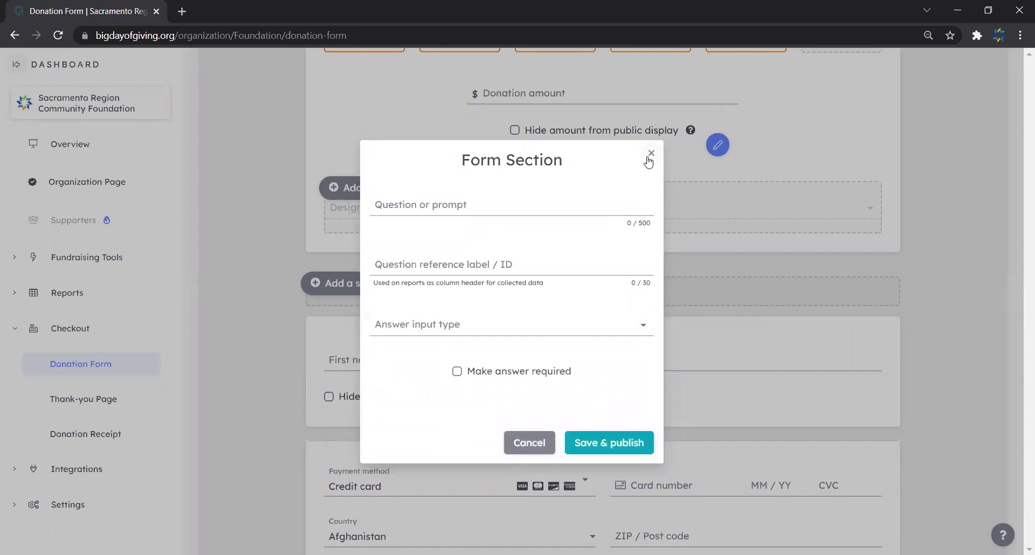
{"action": "left_click", "coordinate": [650, 155]}
Step: Check the choices for adding a section without adding one, and review the donation form down to the payment total
{"action": "scroll", "coordinate": [513, 341], "scroll_direction": "up", "scroll_amount": 1}
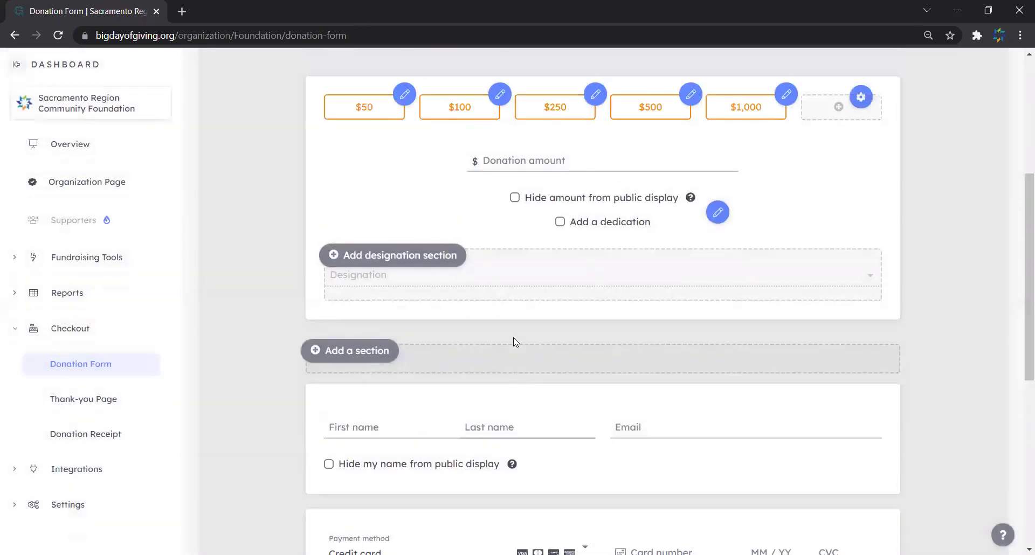
{"action": "left_click", "coordinate": [354, 349]}
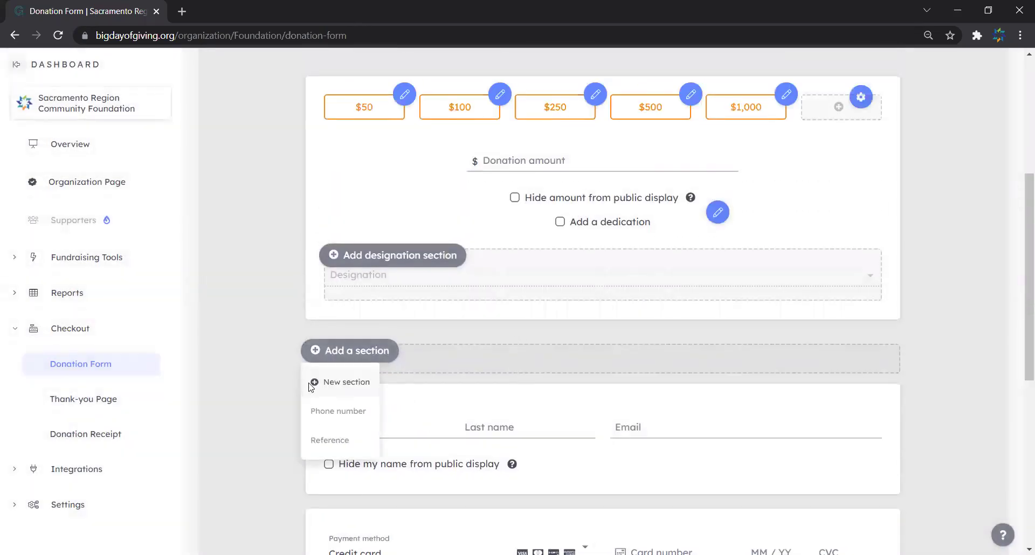
{"action": "left_click", "coordinate": [324, 382]}
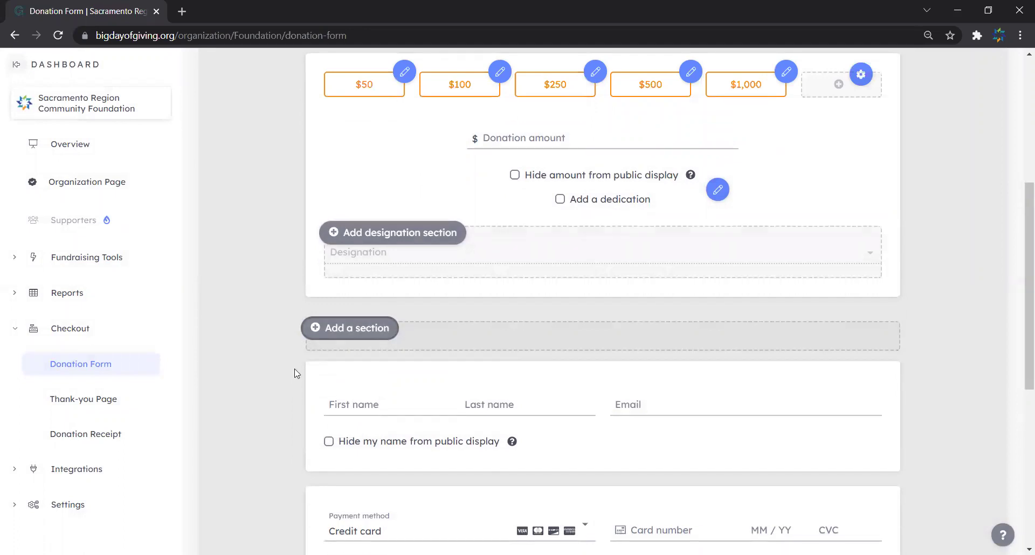
{"action": "scroll", "coordinate": [296, 374], "scroll_direction": "up", "scroll_amount": 2}
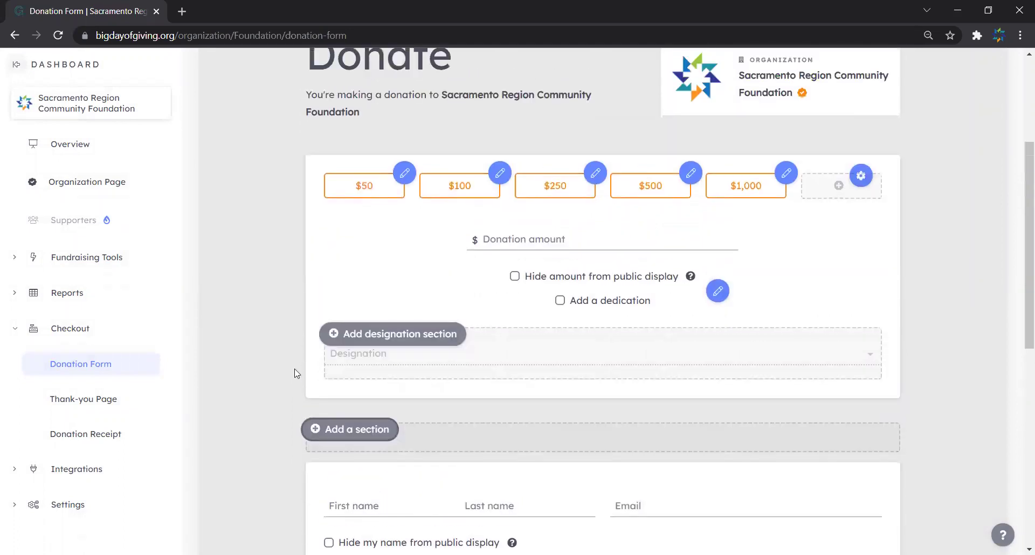
{"action": "scroll", "coordinate": [296, 373], "scroll_direction": "up", "scroll_amount": 2}
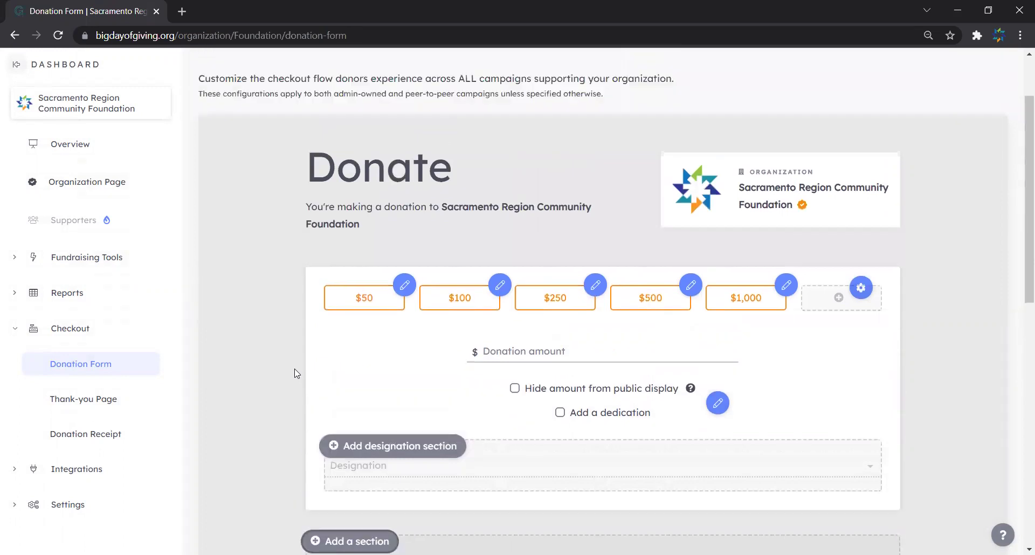
{"action": "scroll", "coordinate": [297, 373], "scroll_direction": "down", "scroll_amount": 8}
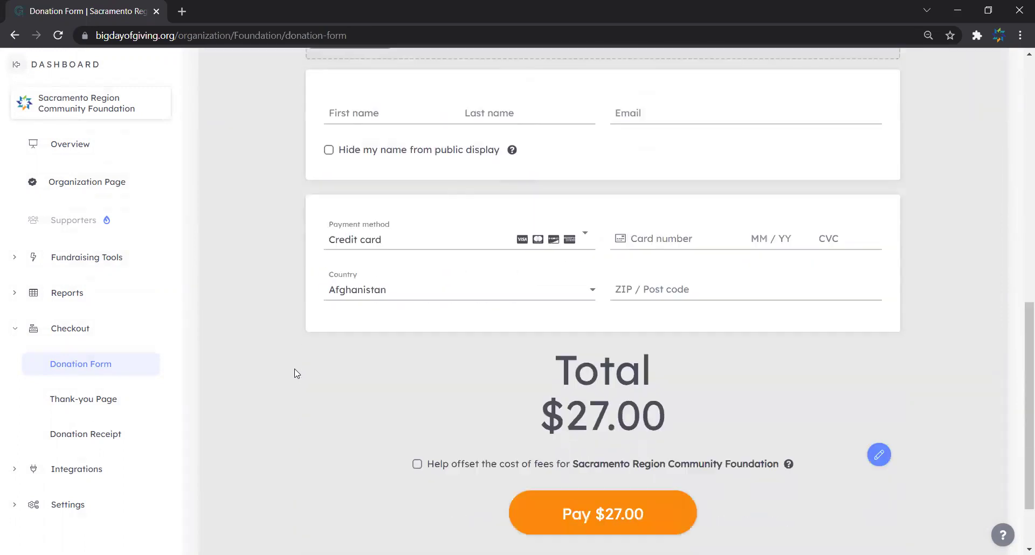
Step: Check how the fee-offset option below the donation total is configured, and close the fee model notice without going to General Settings
{"action": "scroll", "coordinate": [296, 373], "scroll_direction": "up", "scroll_amount": 1}
{"action": "scroll", "coordinate": [296, 374], "scroll_direction": "down", "scroll_amount": 2}
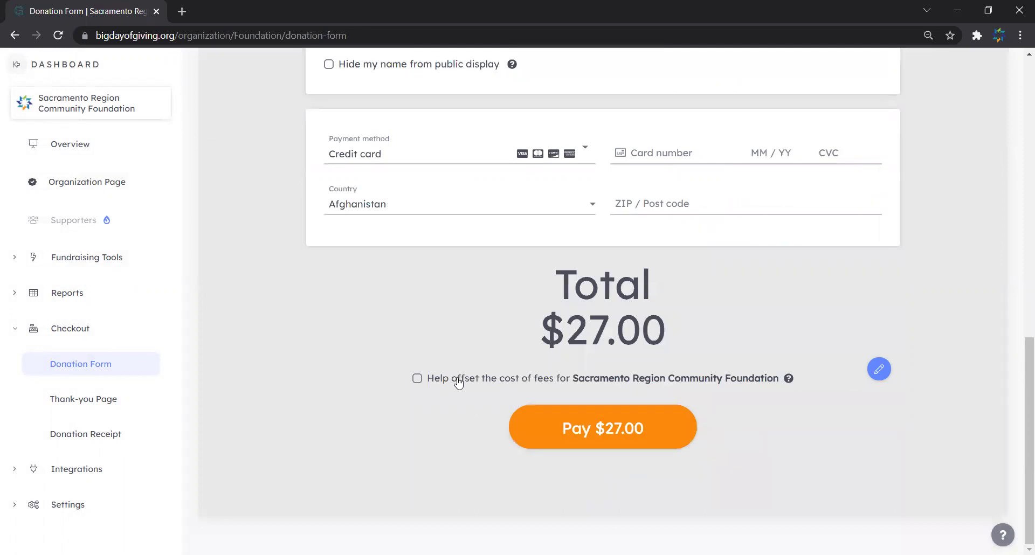
{"action": "left_click", "coordinate": [604, 379]}
{"action": "left_click", "coordinate": [636, 379]}
{"action": "left_click", "coordinate": [879, 370]}
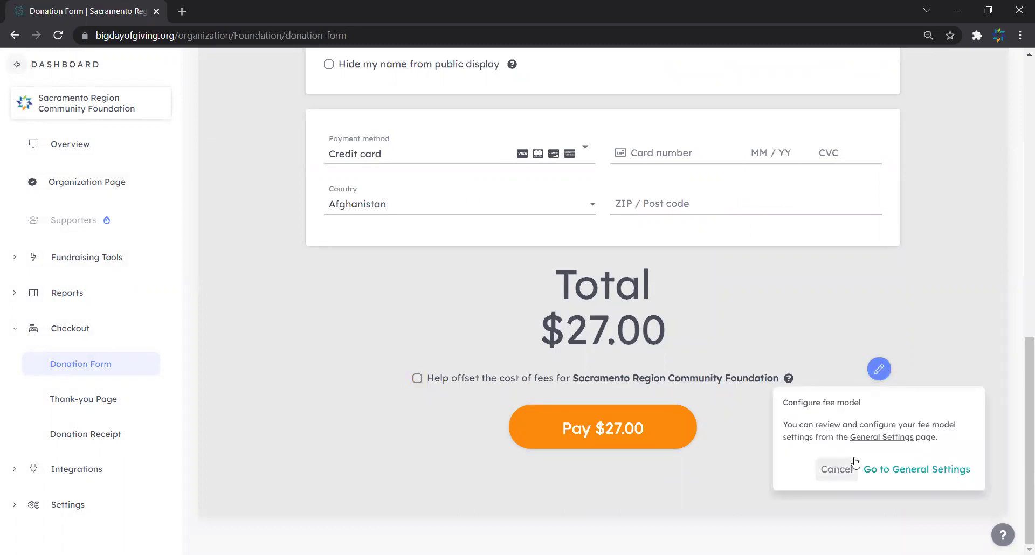
{"action": "left_click", "coordinate": [836, 469]}
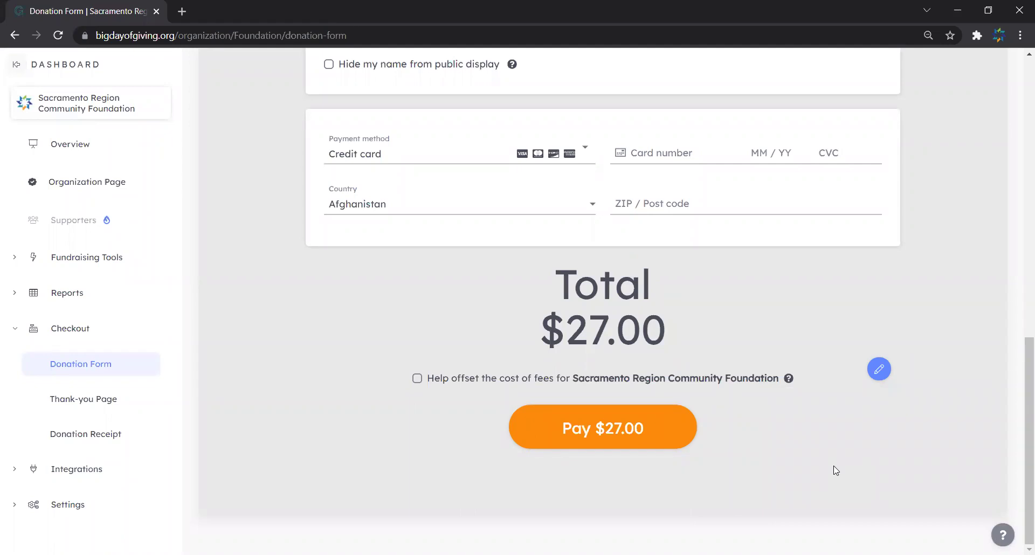
{"action": "scroll", "coordinate": [777, 425], "scroll_direction": "up", "scroll_amount": 3}
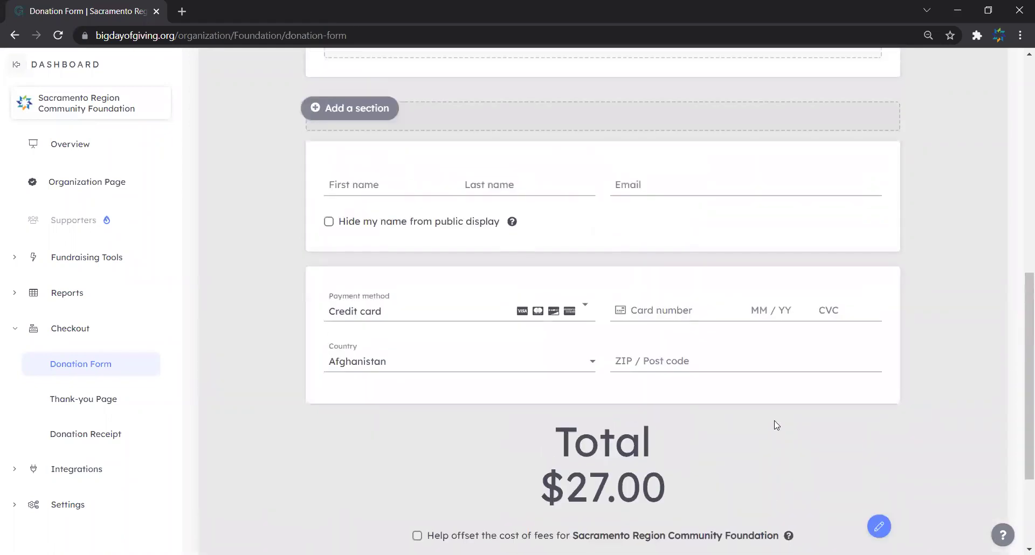
{"action": "scroll", "coordinate": [774, 424], "scroll_direction": "down", "scroll_amount": 1}
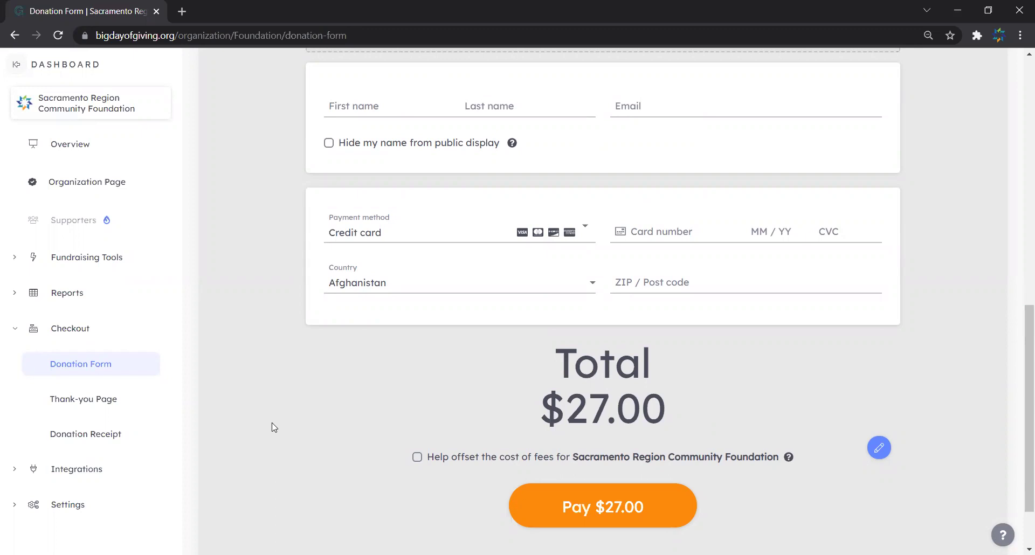
Step: Turn off edit mode to preview the donation form as donors see it, and turn edit mode back on
{"action": "scroll", "coordinate": [274, 427], "scroll_direction": "up", "scroll_amount": 6}
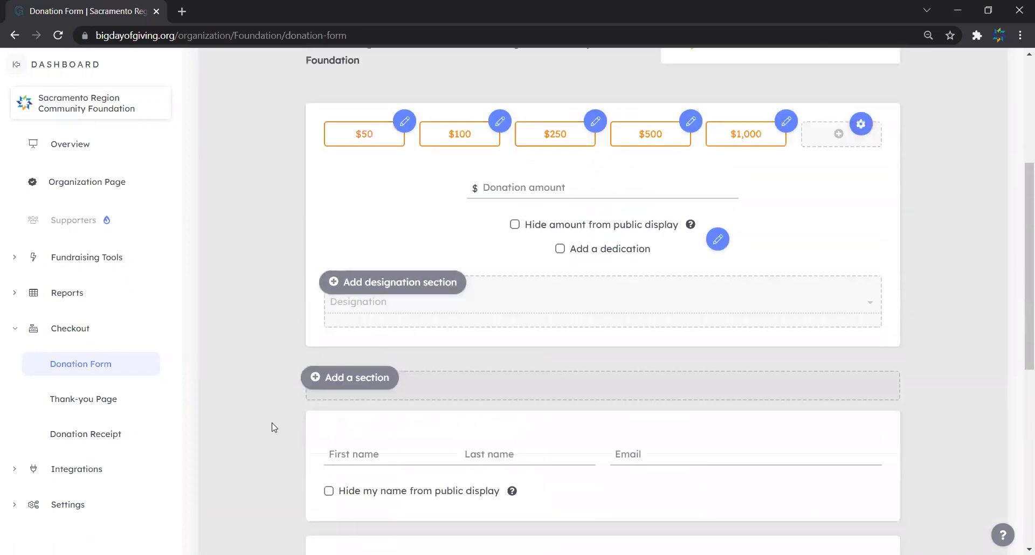
{"action": "scroll", "coordinate": [274, 427], "scroll_direction": "up", "scroll_amount": 1}
{"action": "scroll", "coordinate": [274, 427], "scroll_direction": "down", "scroll_amount": 1}
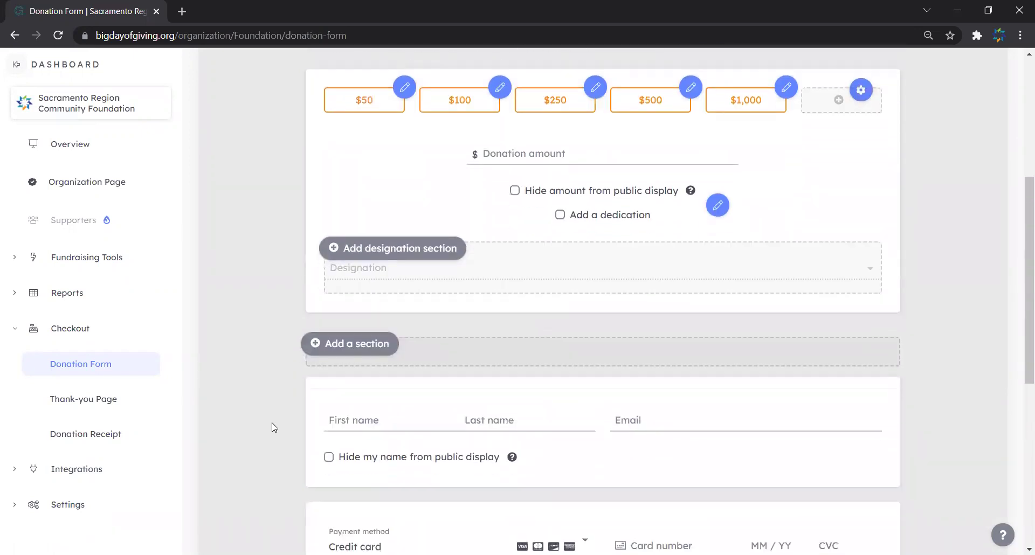
{"action": "scroll", "coordinate": [274, 427], "scroll_direction": "up", "scroll_amount": 5}
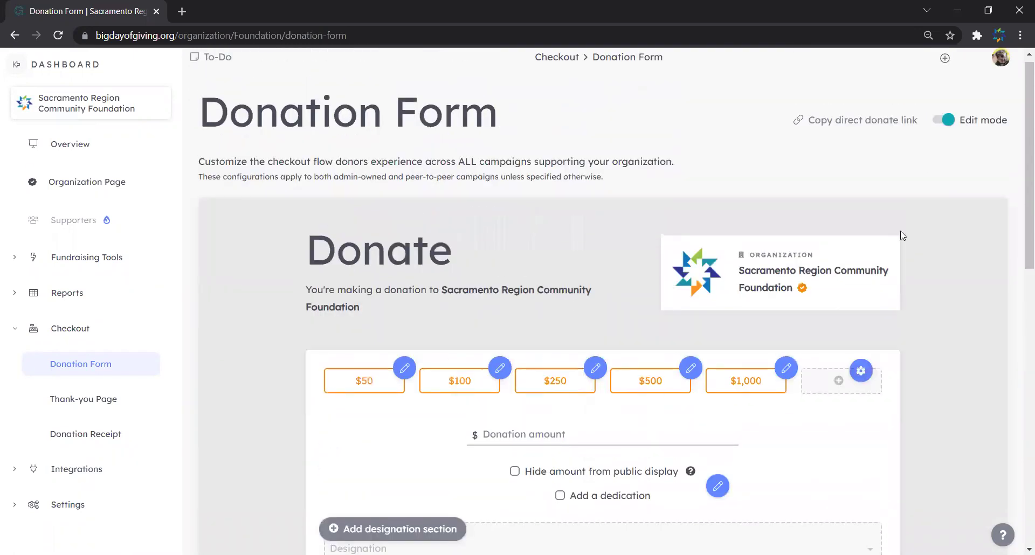
{"action": "left_click", "coordinate": [940, 122]}
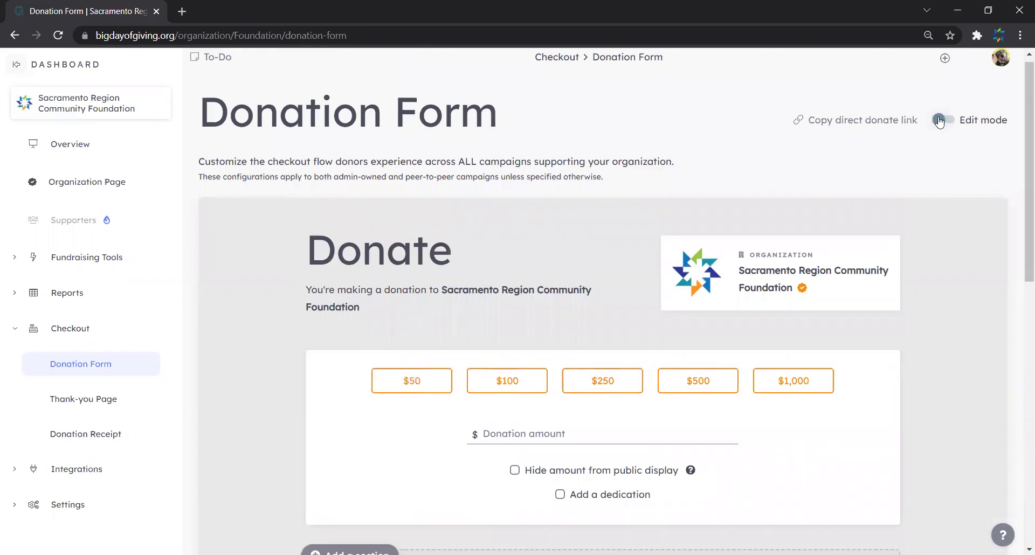
{"action": "scroll", "coordinate": [814, 340], "scroll_direction": "down", "scroll_amount": 9}
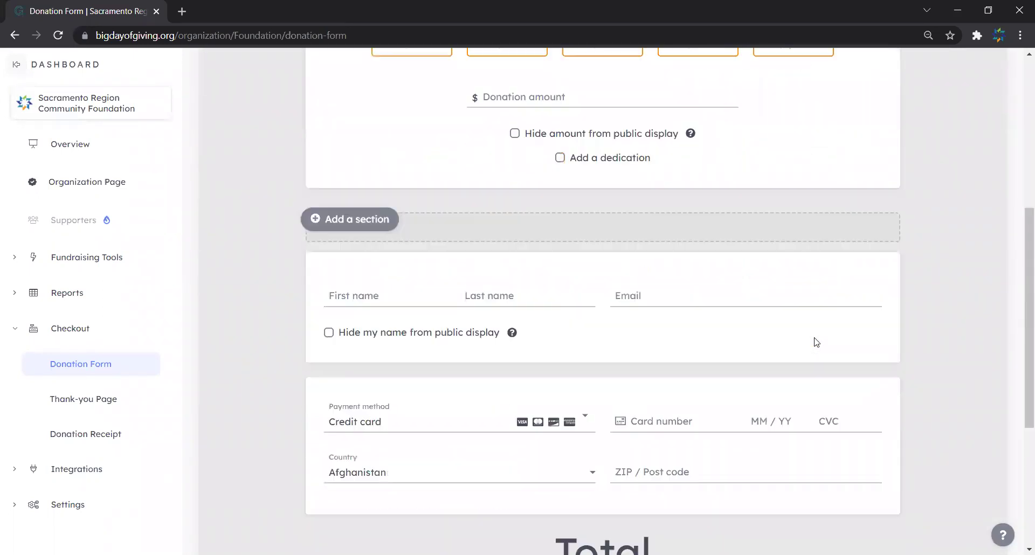
{"action": "scroll", "coordinate": [817, 342], "scroll_direction": "up", "scroll_amount": 10}
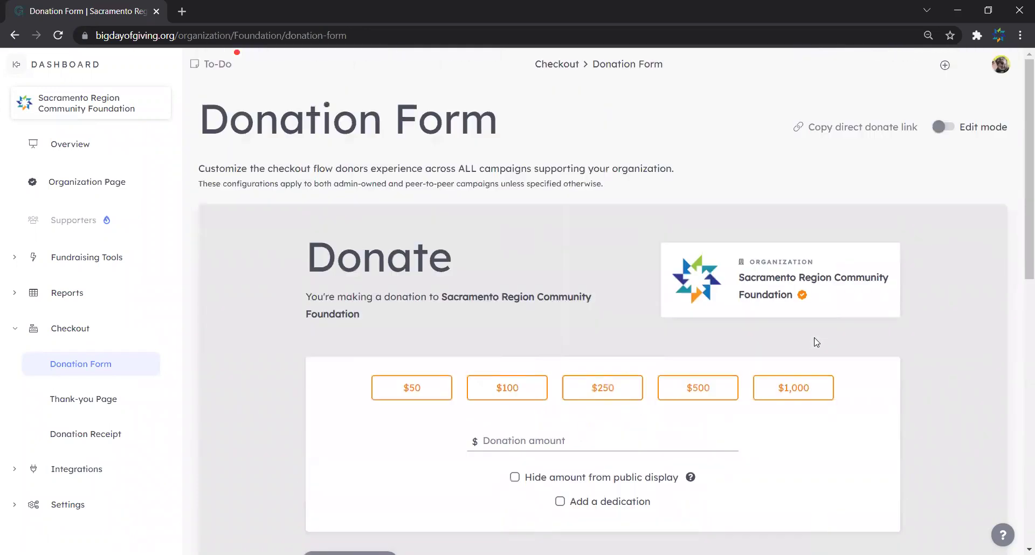
{"action": "left_click", "coordinate": [946, 127]}
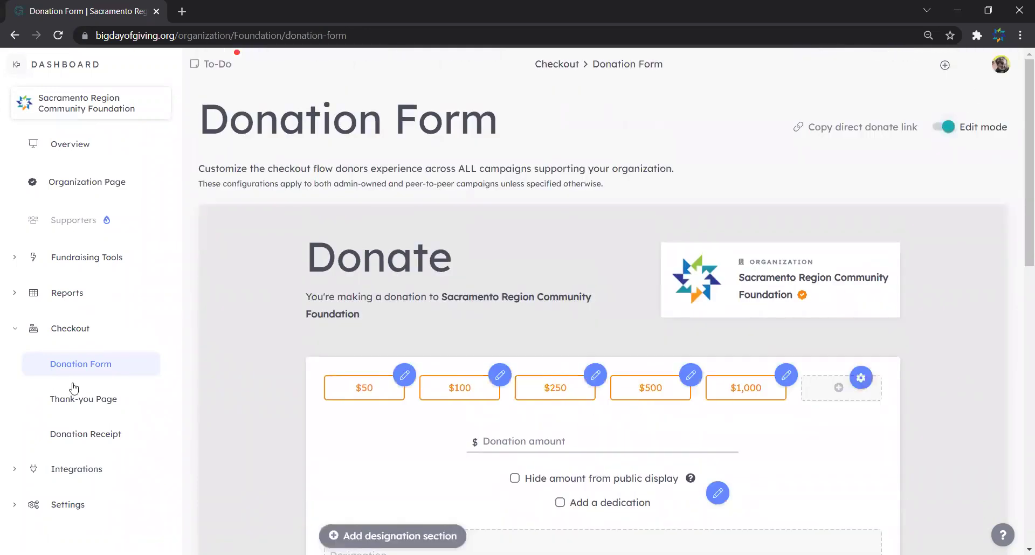
Step: Open the Thank-you Page settings and look over the message shown to donors, leaving its text unchanged
{"action": "left_click", "coordinate": [85, 401]}
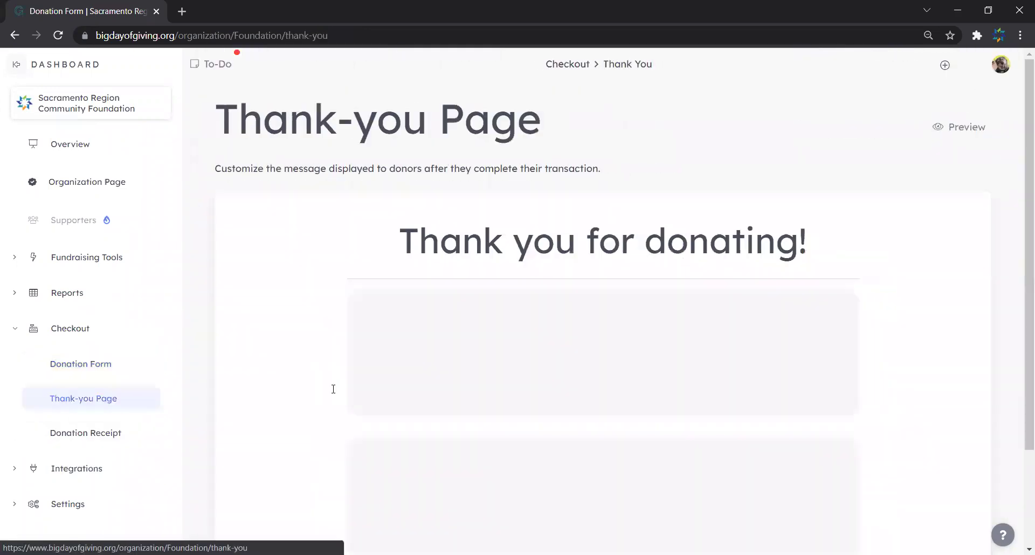
{"action": "scroll", "coordinate": [333, 389], "scroll_direction": "down", "scroll_amount": 3}
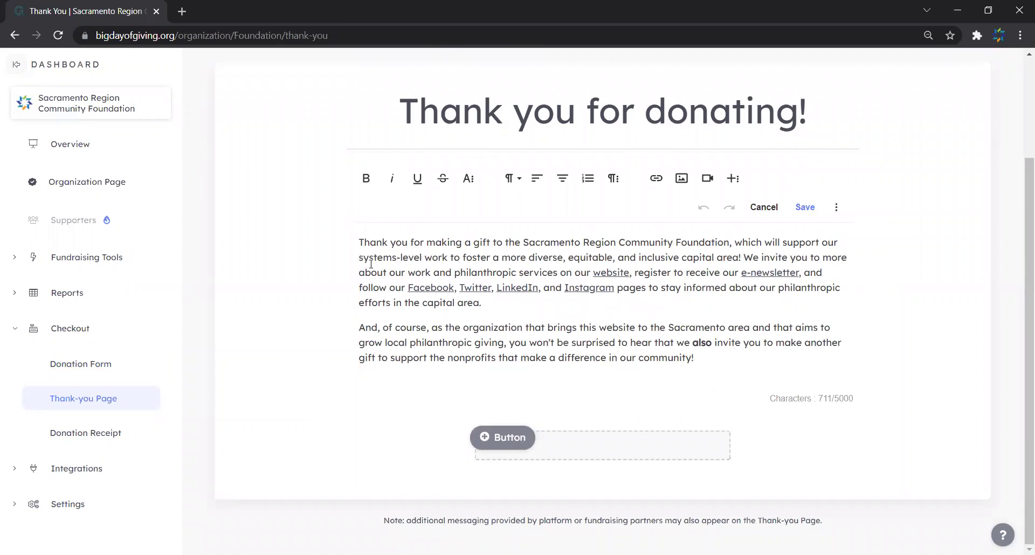
{"action": "left_click", "coordinate": [351, 244]}
{"action": "left_click_drag", "start_coordinate": [370, 245], "coordinate": [404, 262]}
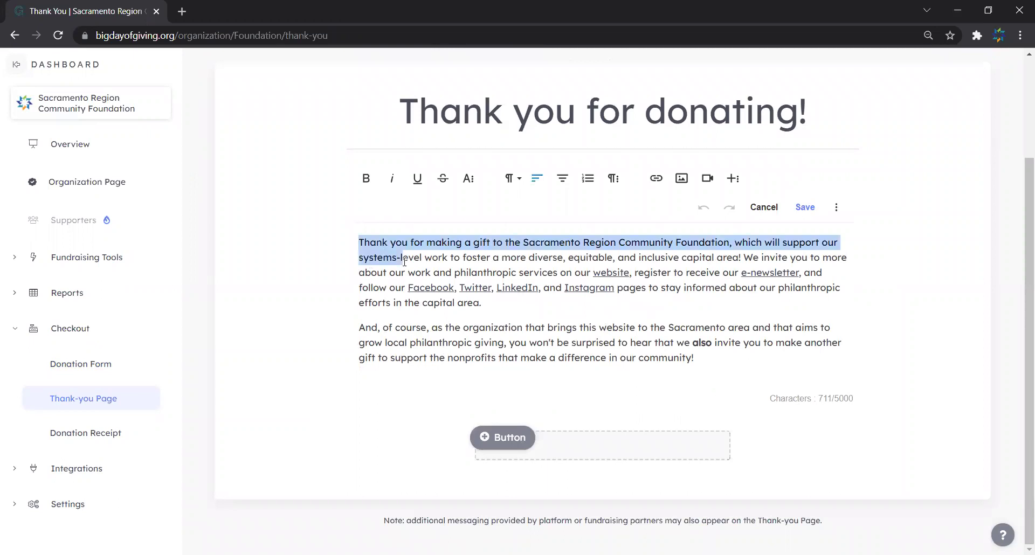
{"action": "left_click", "coordinate": [404, 261]}
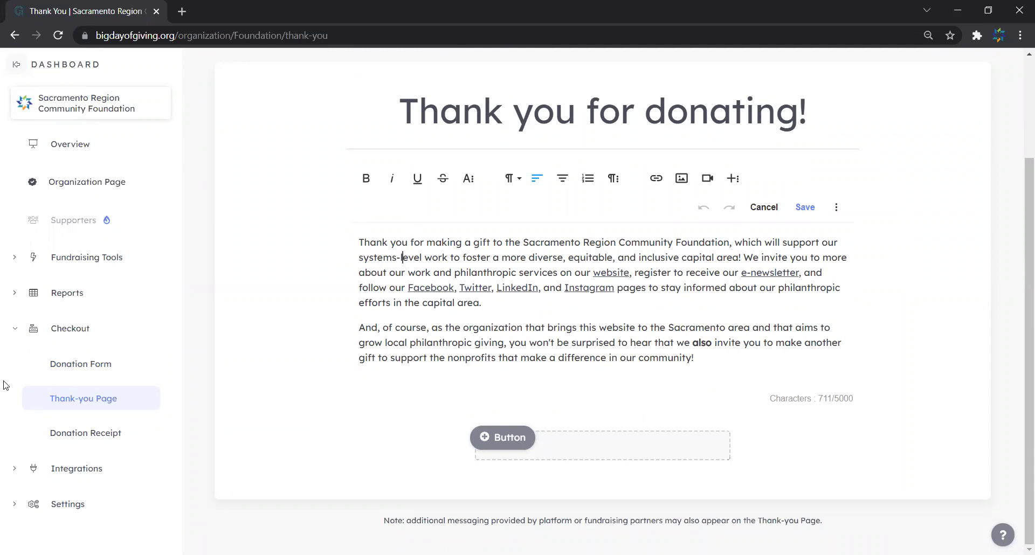
Step: Open the Donation Receipt settings and review the custom message, the receipt preview and the test receipt option
{"action": "left_click", "coordinate": [112, 447]}
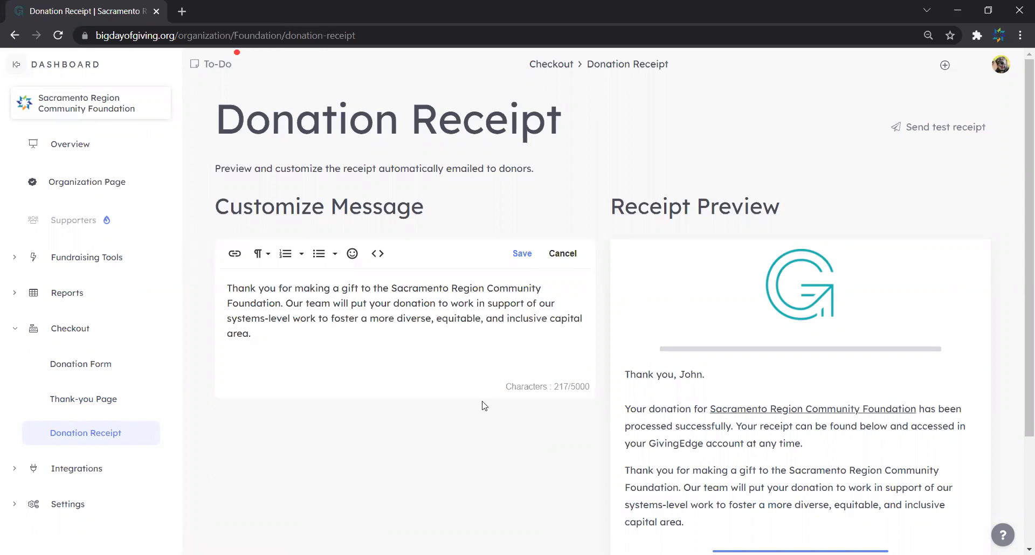
{"action": "scroll", "coordinate": [485, 406], "scroll_direction": "down", "scroll_amount": 2}
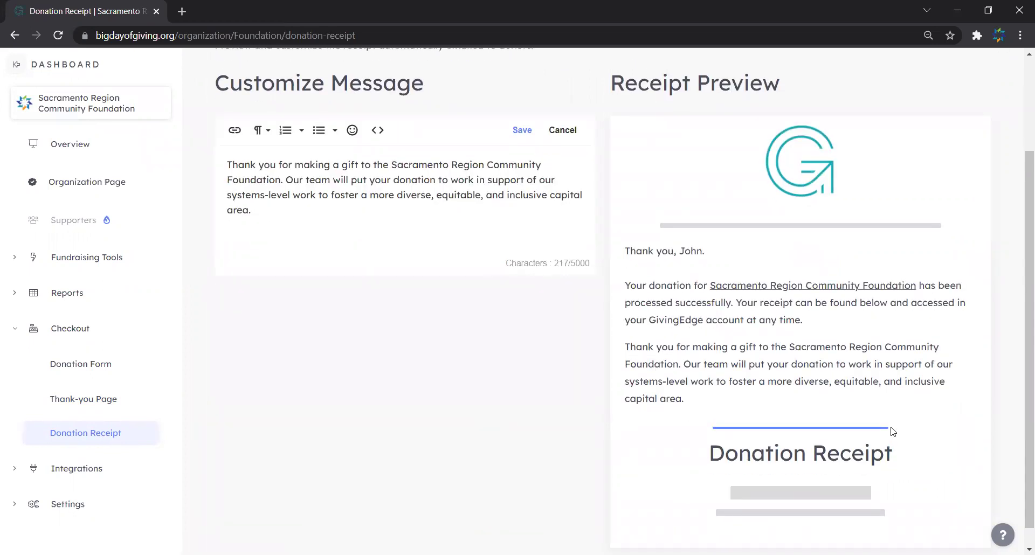
{"action": "scroll", "coordinate": [290, 364], "scroll_direction": "up", "scroll_amount": 2}
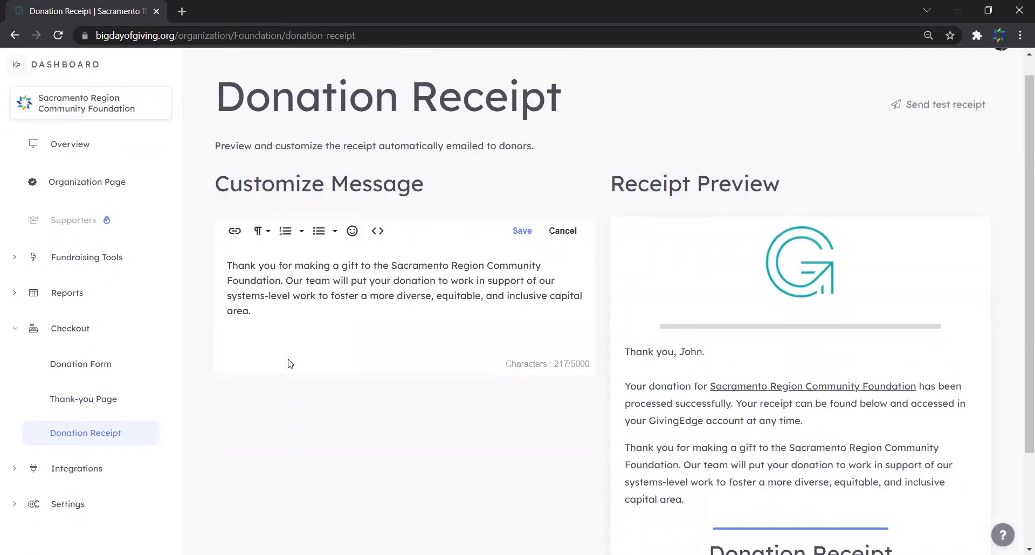
{"action": "scroll", "coordinate": [290, 364], "scroll_direction": "up", "scroll_amount": 1}
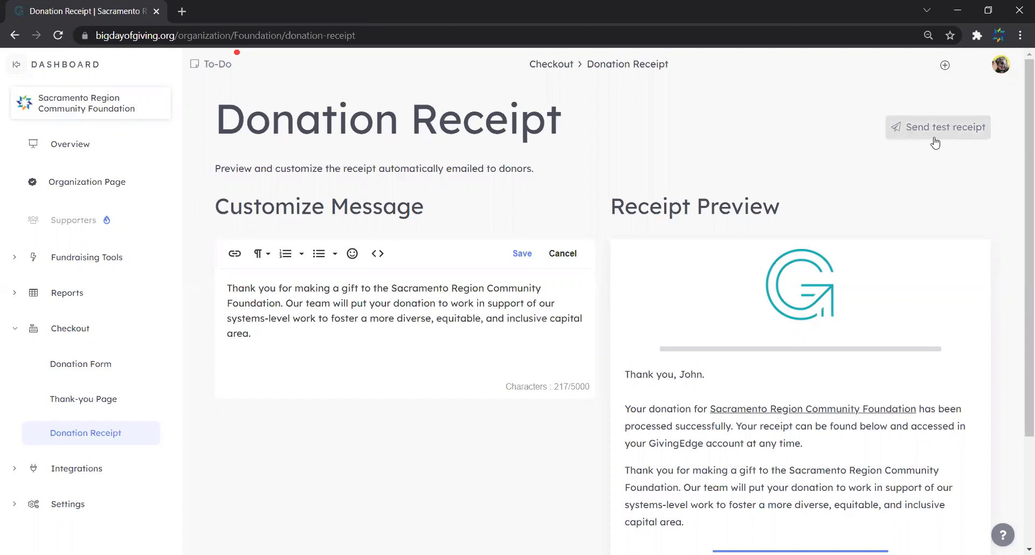
{"action": "left_click", "coordinate": [322, 392]}
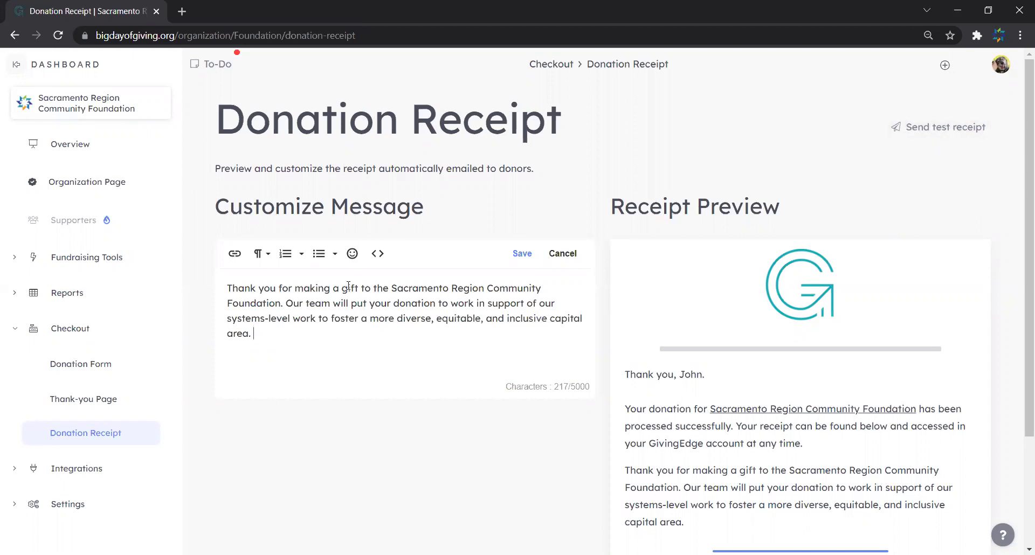
Step: Look through the available integrations, including Google Analytics, and collapse the Checkout and Integrations groups
{"action": "left_click", "coordinate": [14, 473]}
{"action": "scroll", "coordinate": [13, 473], "scroll_direction": "down", "scroll_amount": 3}
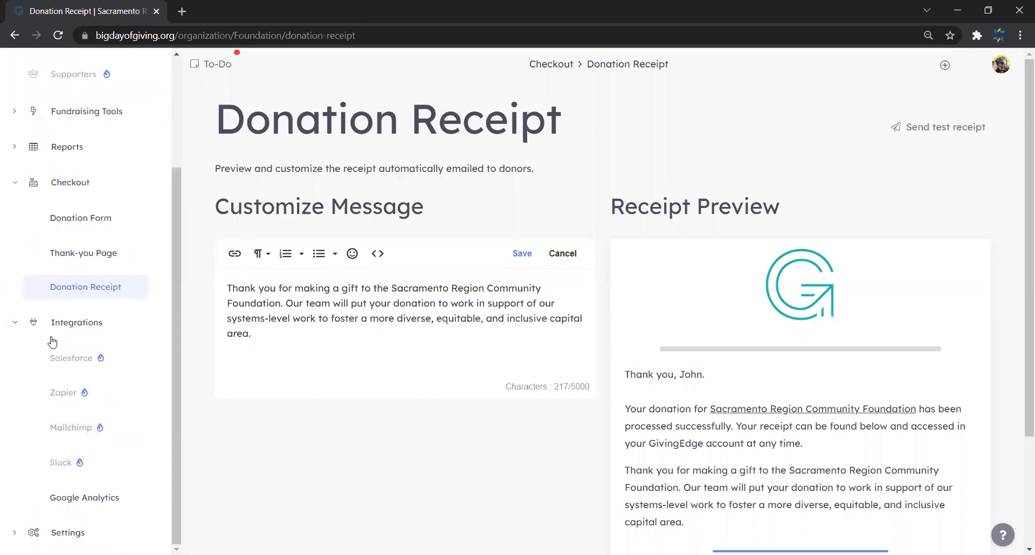
{"action": "left_click", "coordinate": [15, 183]}
{"action": "scroll", "coordinate": [72, 363], "scroll_direction": "down", "scroll_amount": 3}
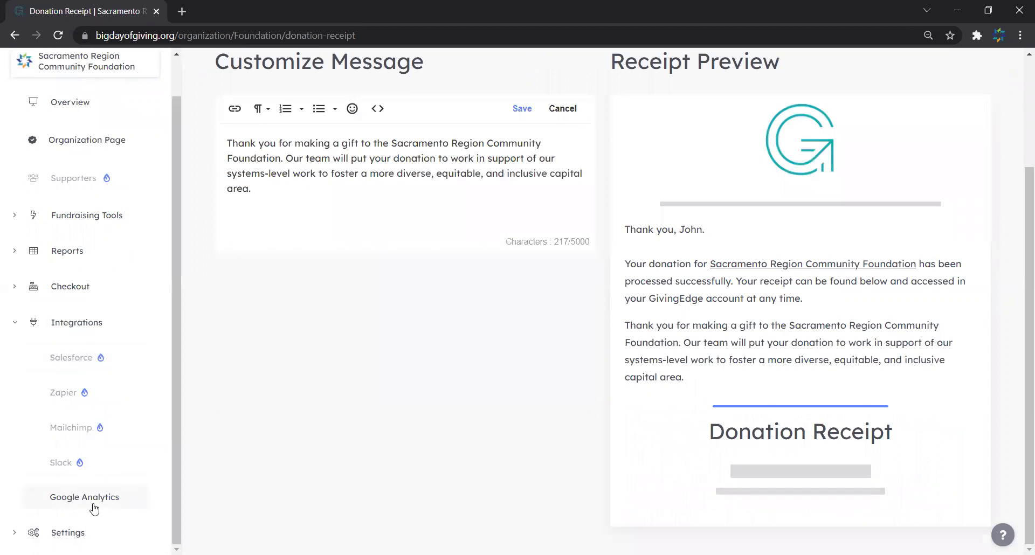
{"action": "left_click", "coordinate": [13, 324]}
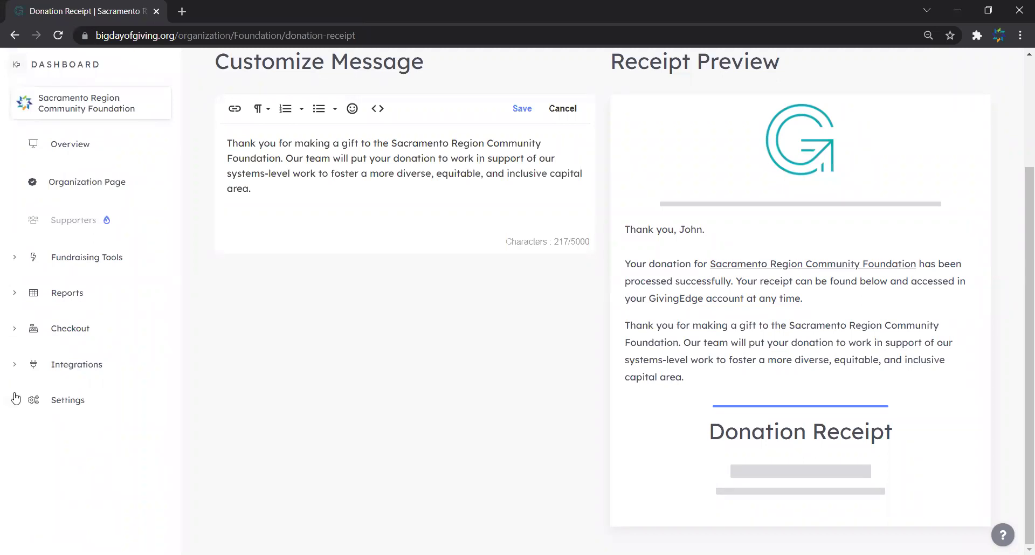
Step: Expand the Settings group, view the Plan Management page, and switch to General Settings
{"action": "left_click", "coordinate": [16, 399]}
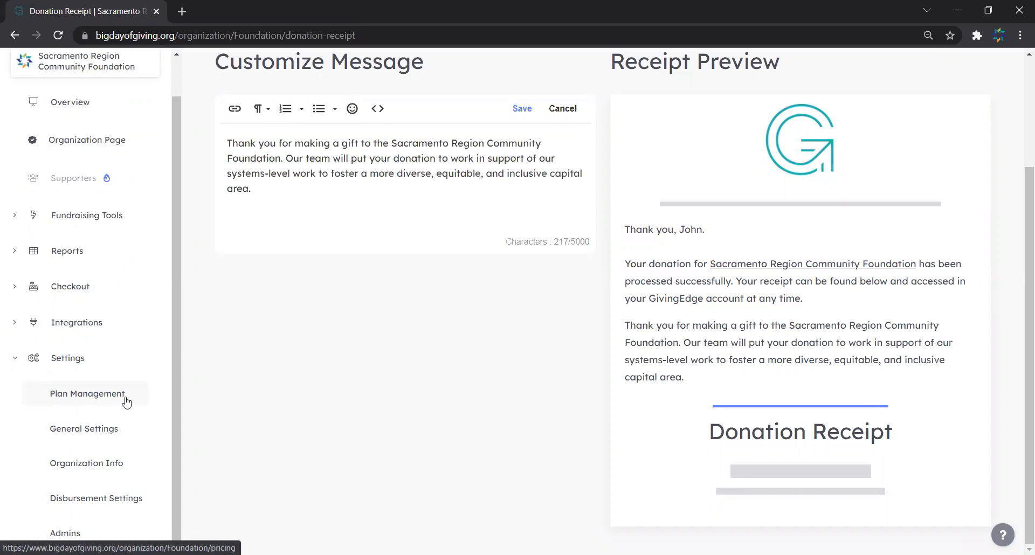
{"action": "left_click", "coordinate": [126, 403]}
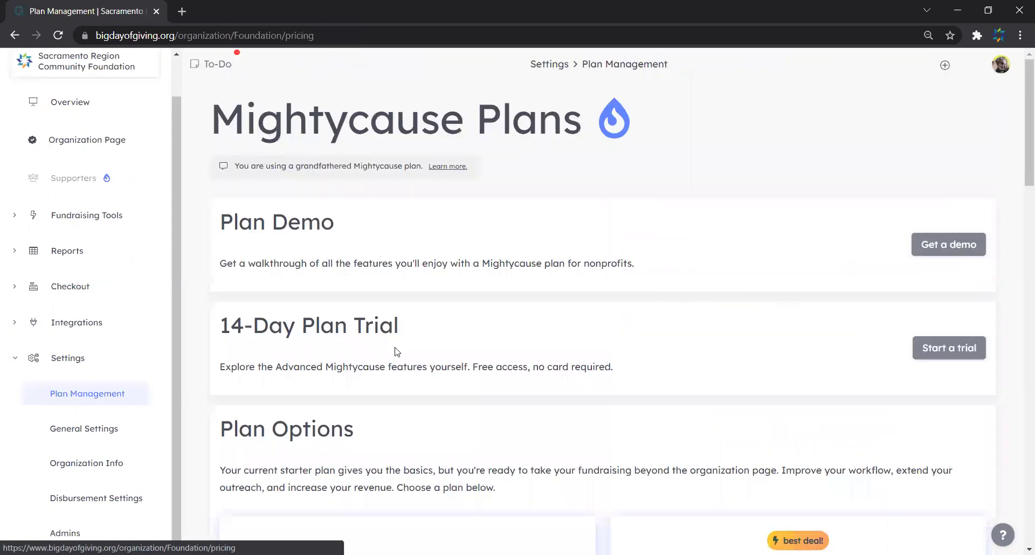
{"action": "left_click", "coordinate": [67, 431]}
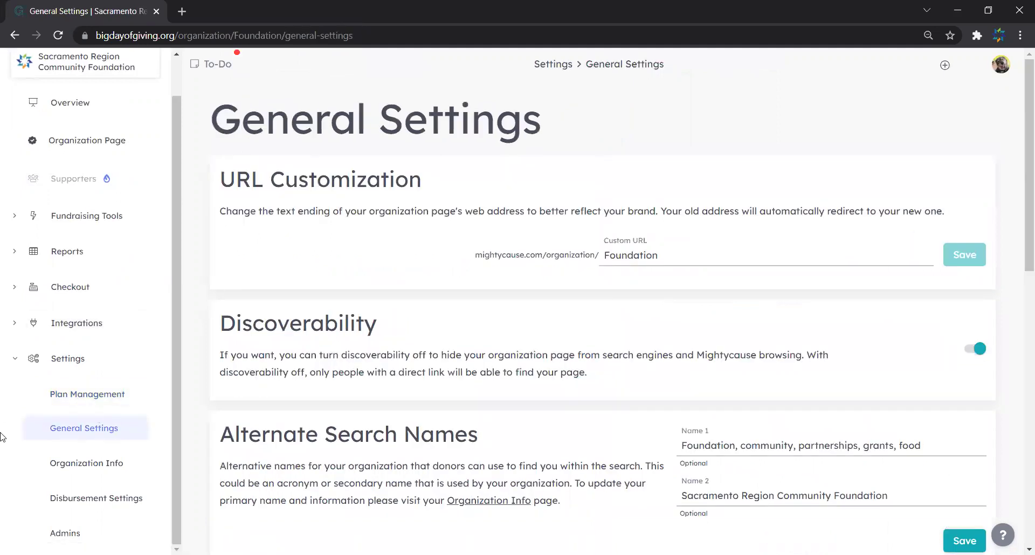
Step: Review the General Settings from the custom URL through discoverability, alternate search names, search tags and social sharing to the Fee Payment Model
{"action": "left_click", "coordinate": [664, 249]}
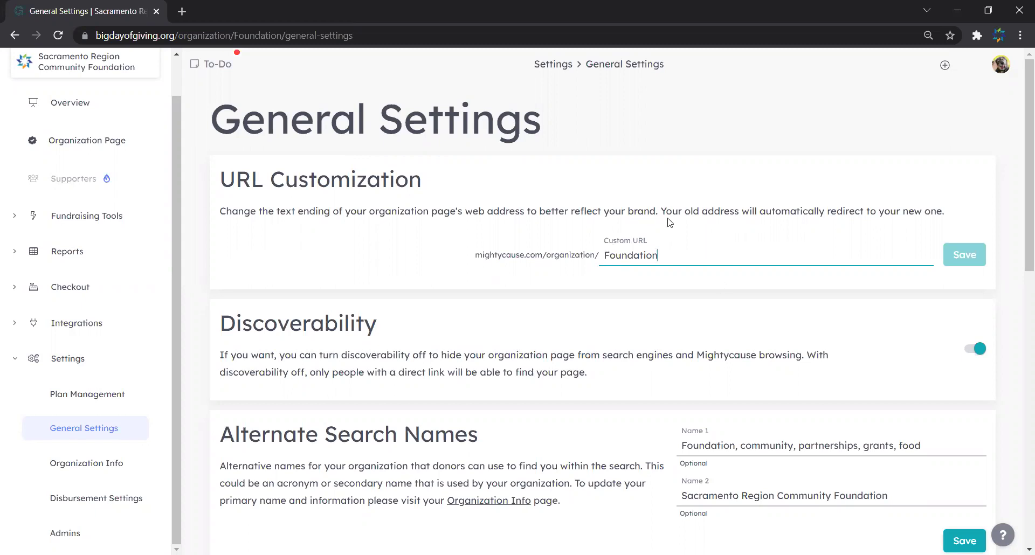
{"action": "left_click", "coordinate": [676, 288]}
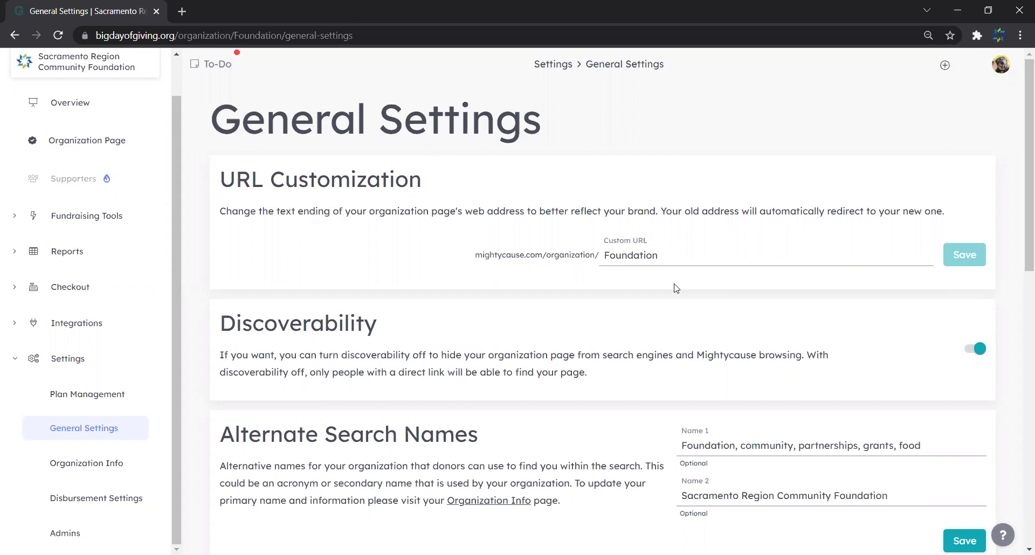
{"action": "scroll", "coordinate": [676, 288], "scroll_direction": "down", "scroll_amount": 3}
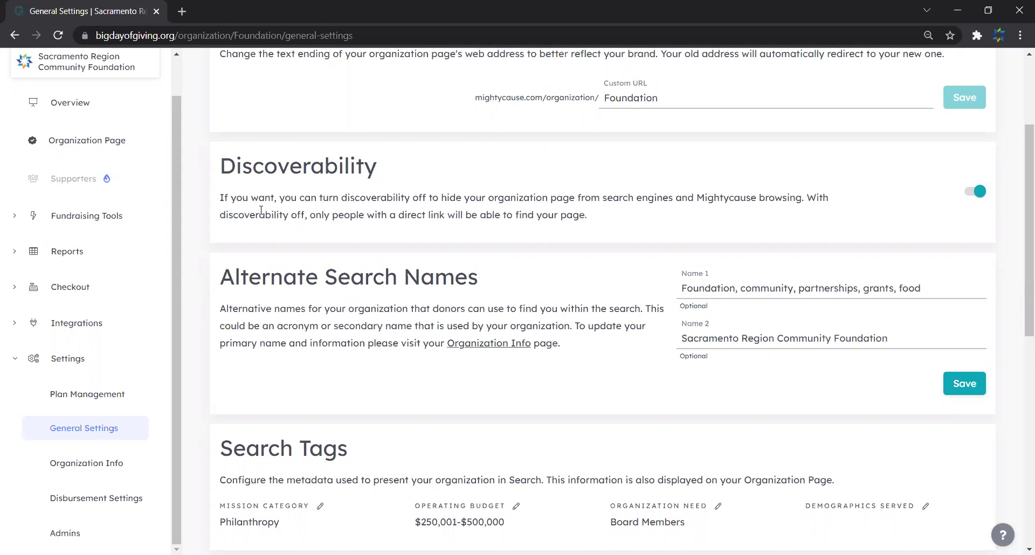
{"action": "scroll", "coordinate": [261, 210], "scroll_direction": "down", "scroll_amount": 3}
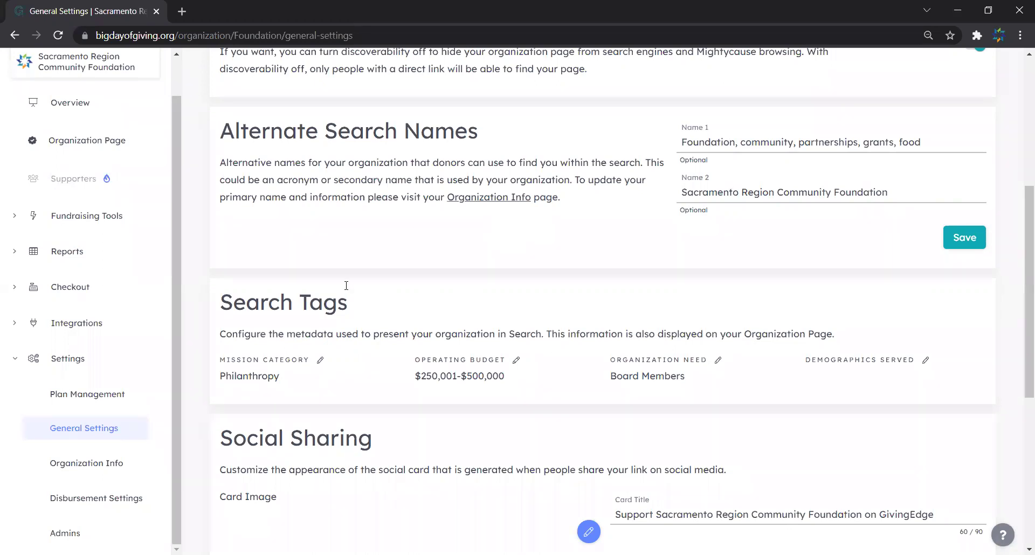
{"action": "scroll", "coordinate": [346, 285], "scroll_direction": "down", "scroll_amount": 1}
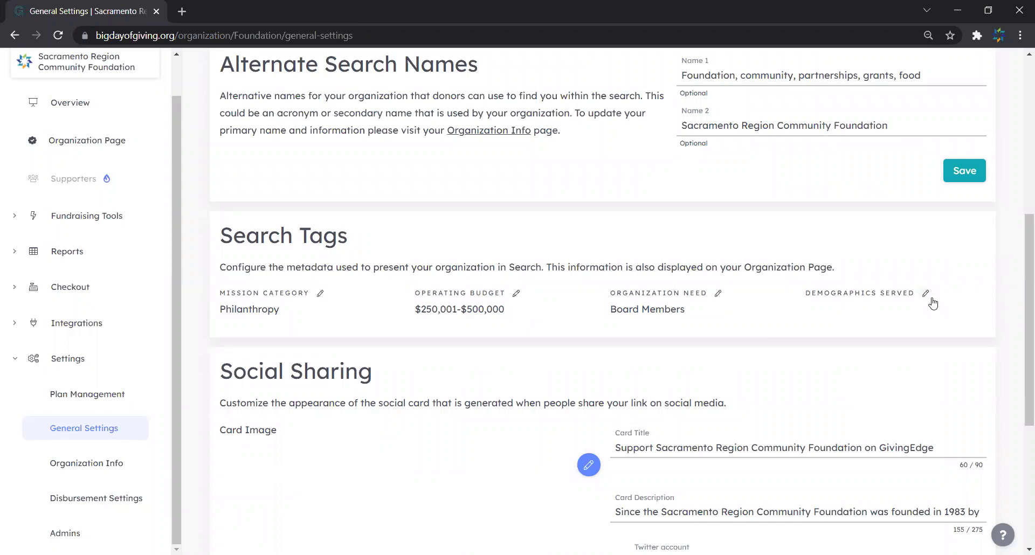
{"action": "scroll", "coordinate": [933, 303], "scroll_direction": "down", "scroll_amount": 2}
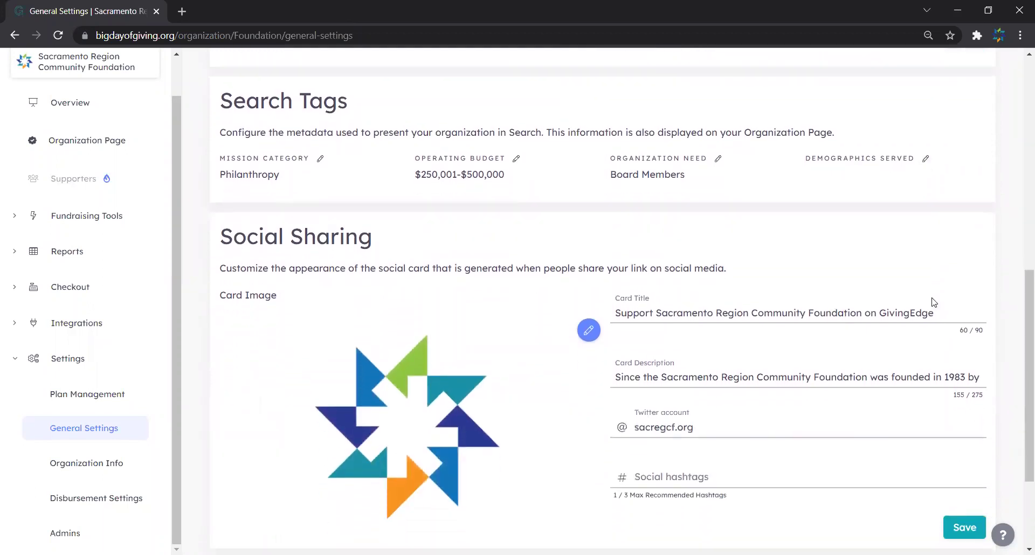
{"action": "scroll", "coordinate": [934, 303], "scroll_direction": "down", "scroll_amount": 2}
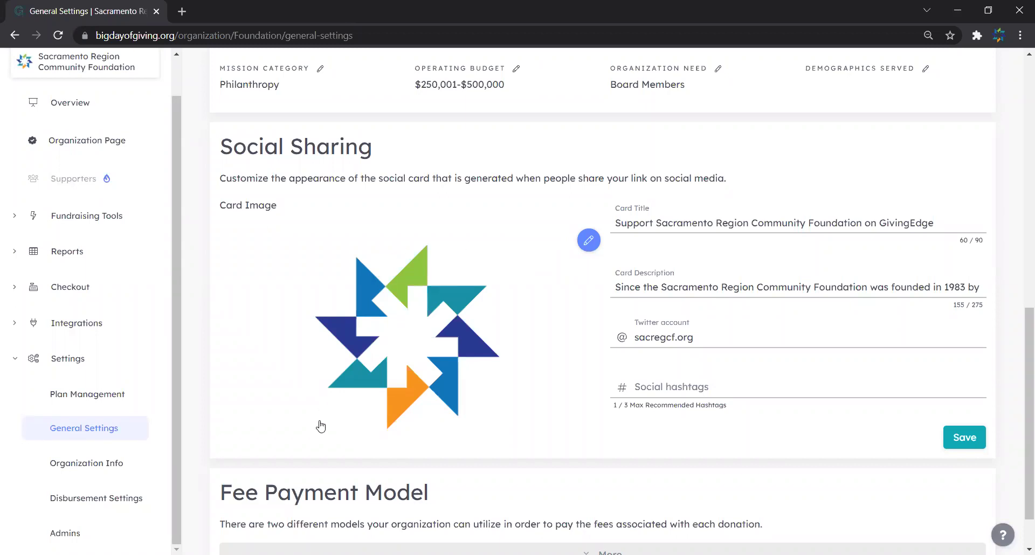
{"action": "scroll", "coordinate": [321, 427], "scroll_direction": "down", "scroll_amount": 1}
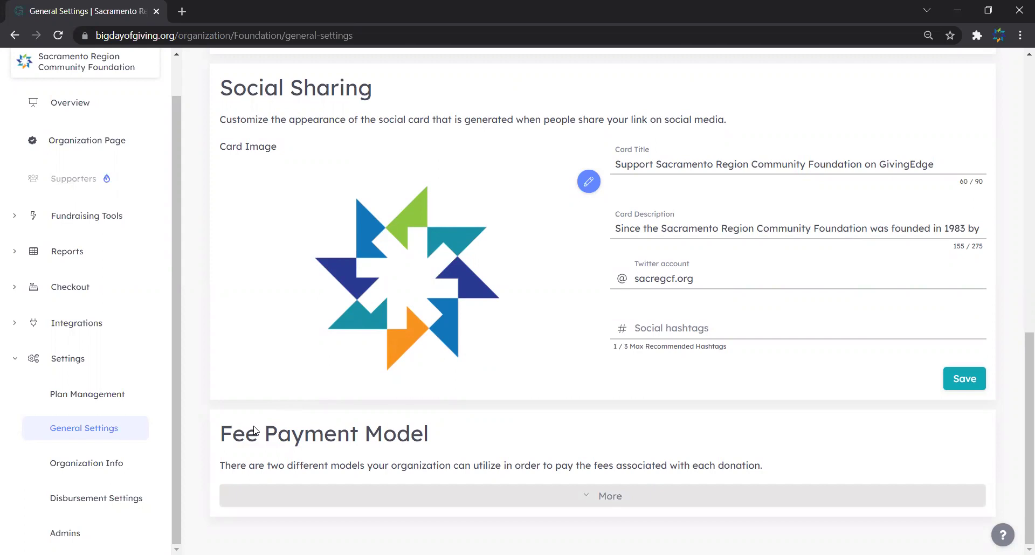
Step: Expand the Fee Payment Model section and review its two options for covering donation fees
{"action": "left_click", "coordinate": [279, 499]}
{"action": "scroll", "coordinate": [279, 498], "scroll_direction": "down", "scroll_amount": 7}
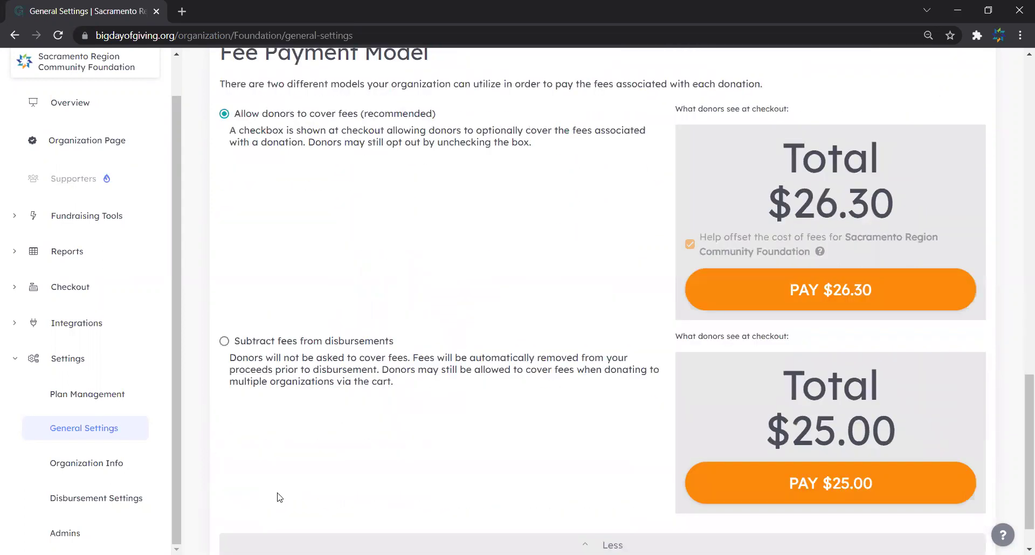
{"action": "scroll", "coordinate": [278, 498], "scroll_direction": "up", "scroll_amount": 9}
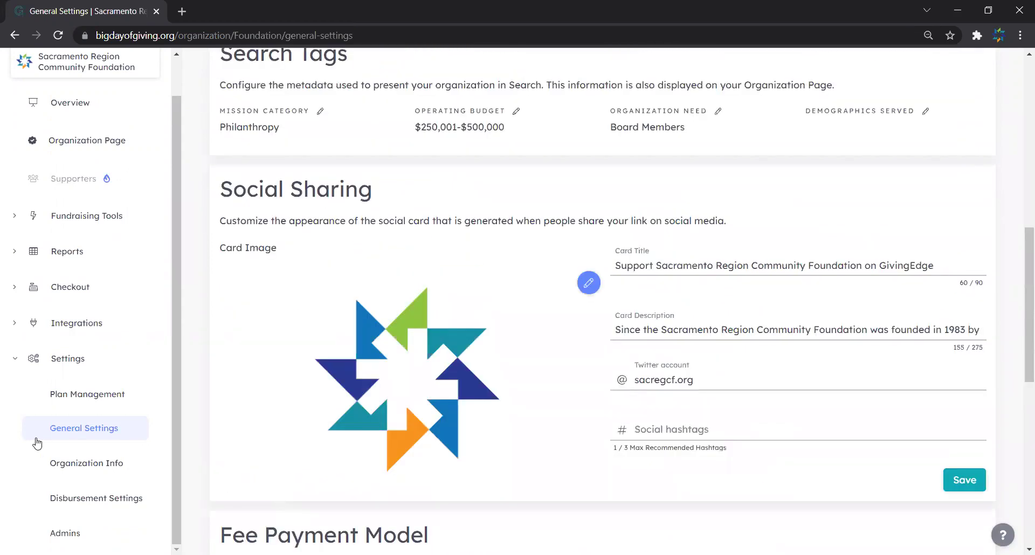
Step: Open Organization Info and review the profile information, leader demographic data, legal name, legal mailing address and documents
{"action": "left_click", "coordinate": [56, 461]}
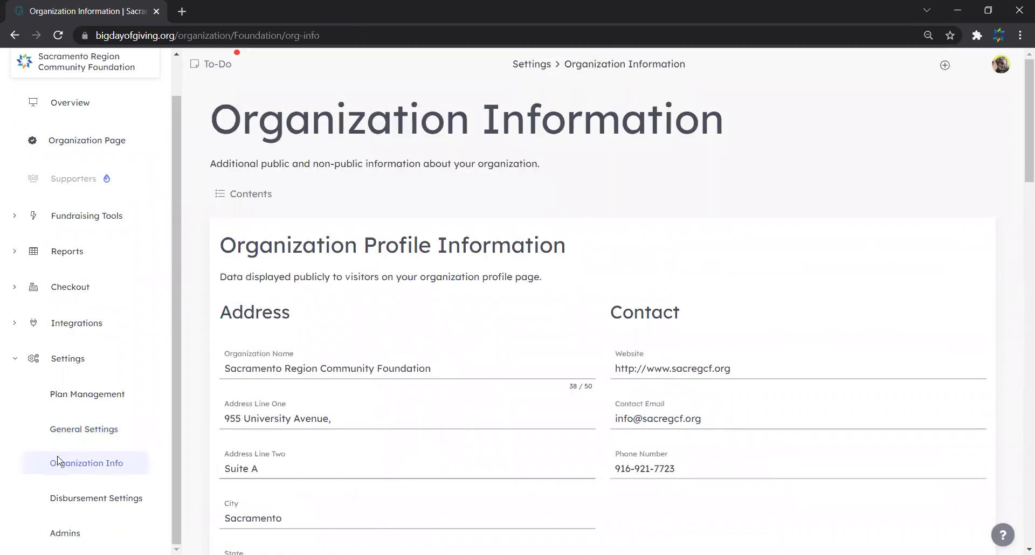
{"action": "scroll", "coordinate": [260, 453], "scroll_direction": "down", "scroll_amount": 1}
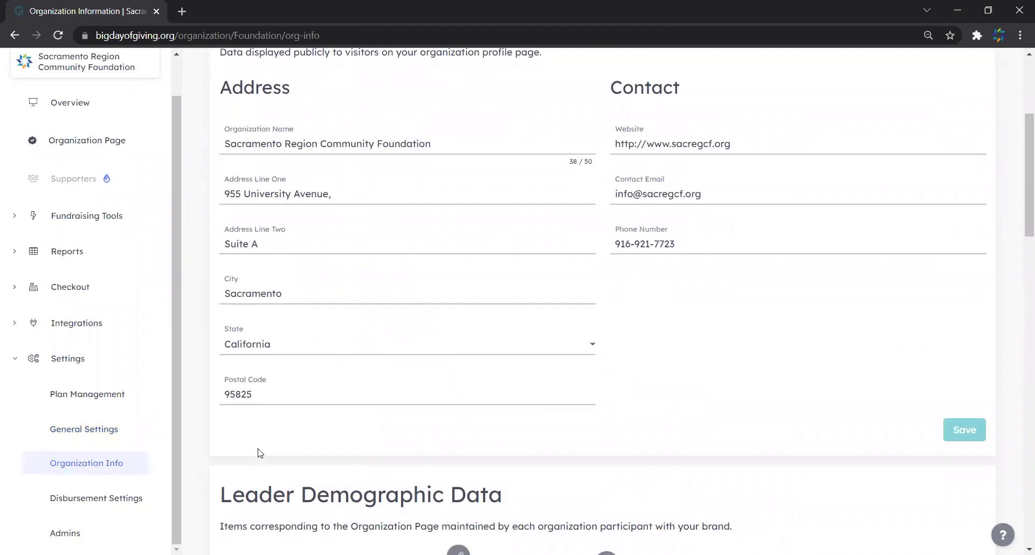
{"action": "scroll", "coordinate": [260, 453], "scroll_direction": "down", "scroll_amount": 4}
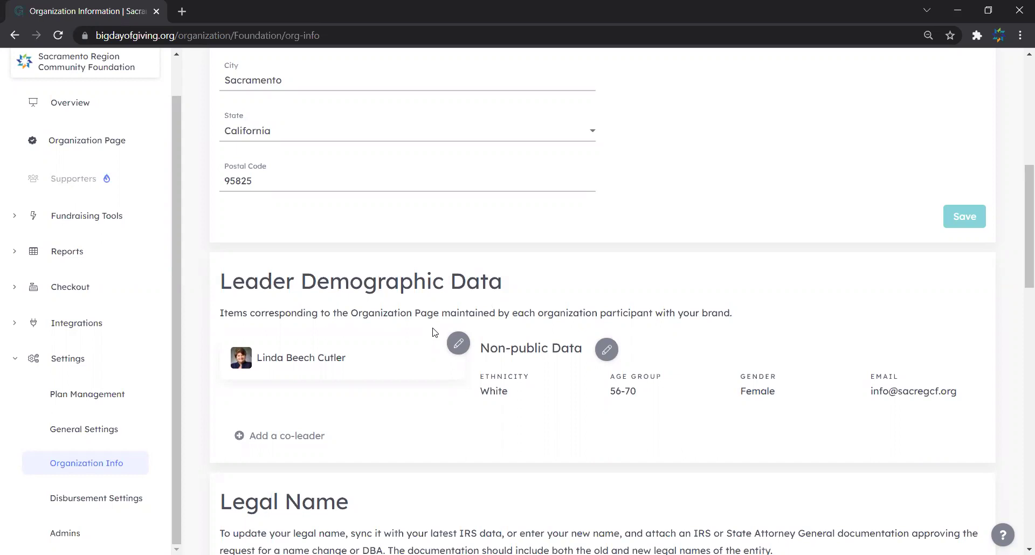
{"action": "scroll", "coordinate": [435, 333], "scroll_direction": "down", "scroll_amount": 2}
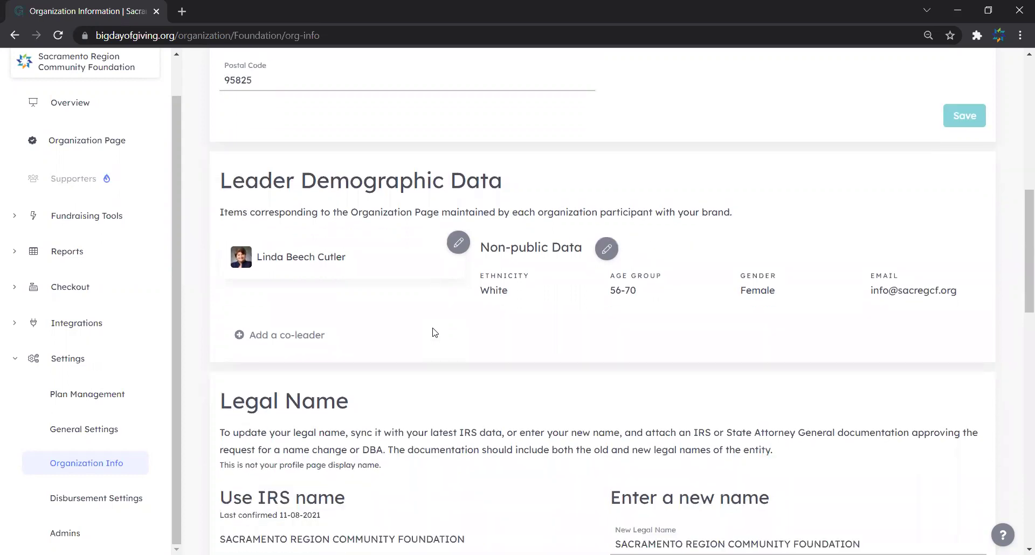
{"action": "scroll", "coordinate": [436, 333], "scroll_direction": "down", "scroll_amount": 4}
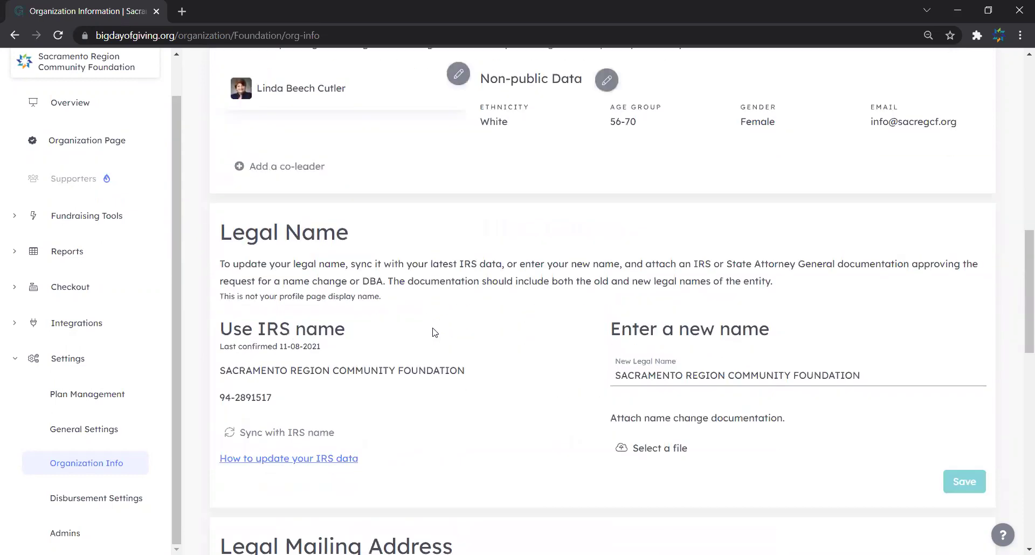
{"action": "scroll", "coordinate": [435, 332], "scroll_direction": "down", "scroll_amount": 1}
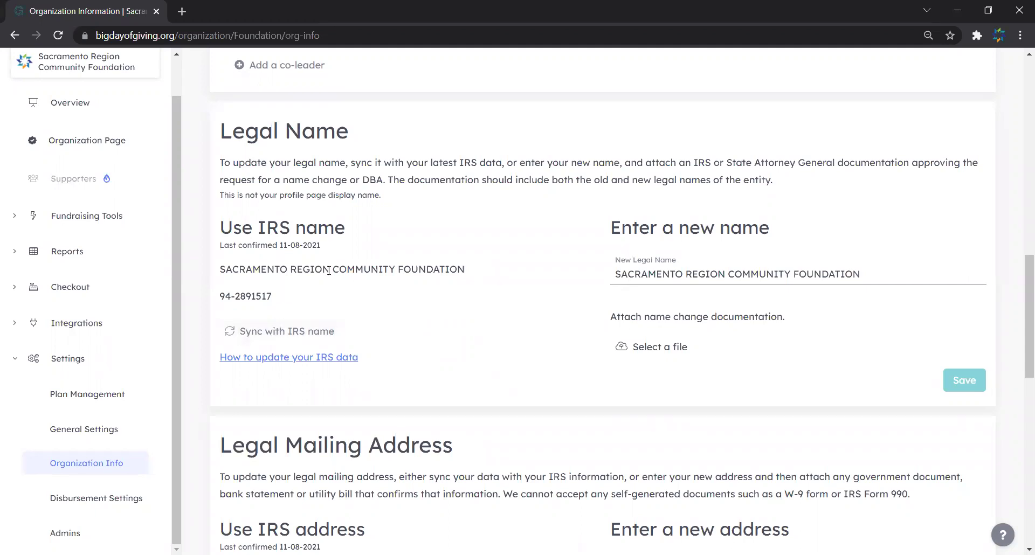
{"action": "scroll", "coordinate": [531, 304], "scroll_direction": "down", "scroll_amount": 4}
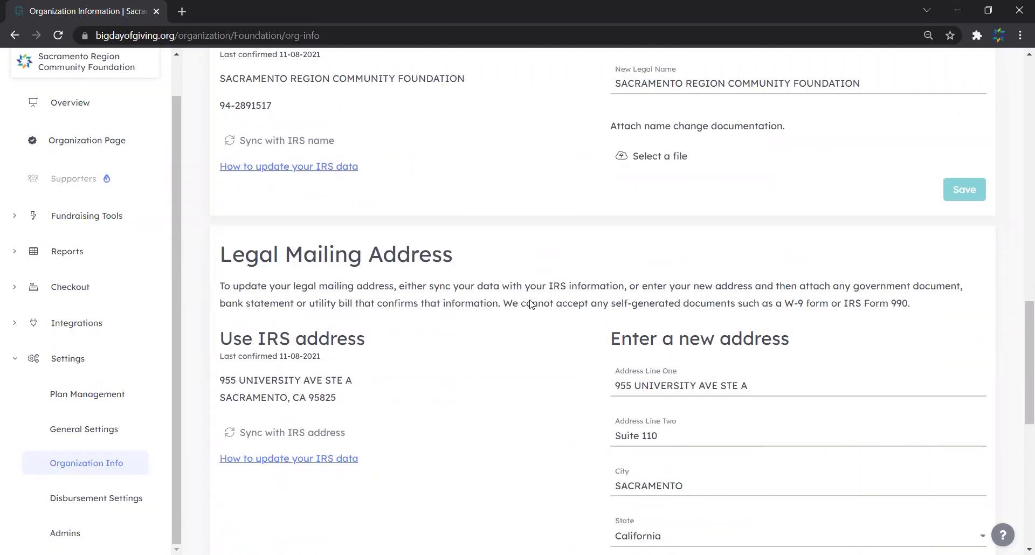
{"action": "scroll", "coordinate": [530, 305], "scroll_direction": "up", "scroll_amount": 3}
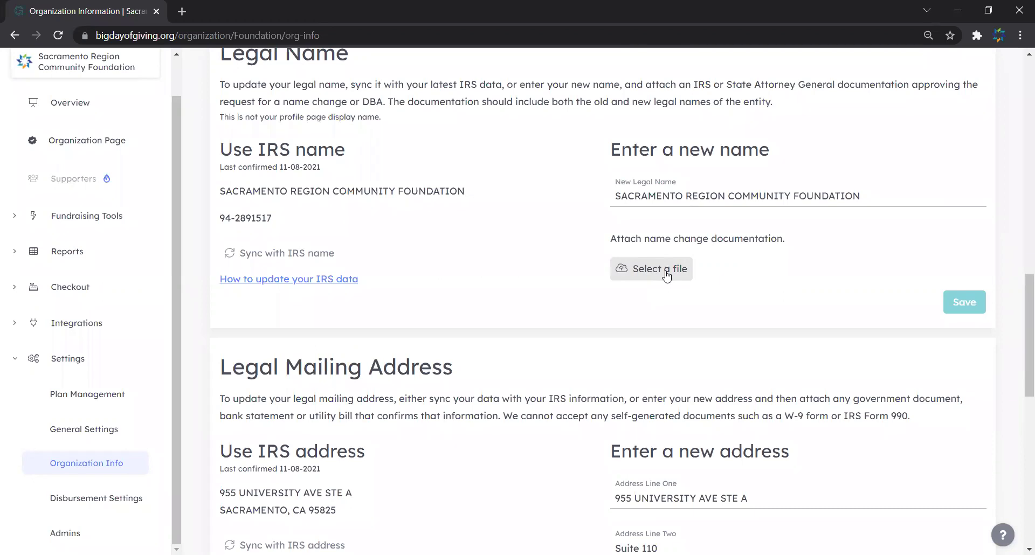
{"action": "scroll", "coordinate": [518, 274], "scroll_direction": "down", "scroll_amount": 5}
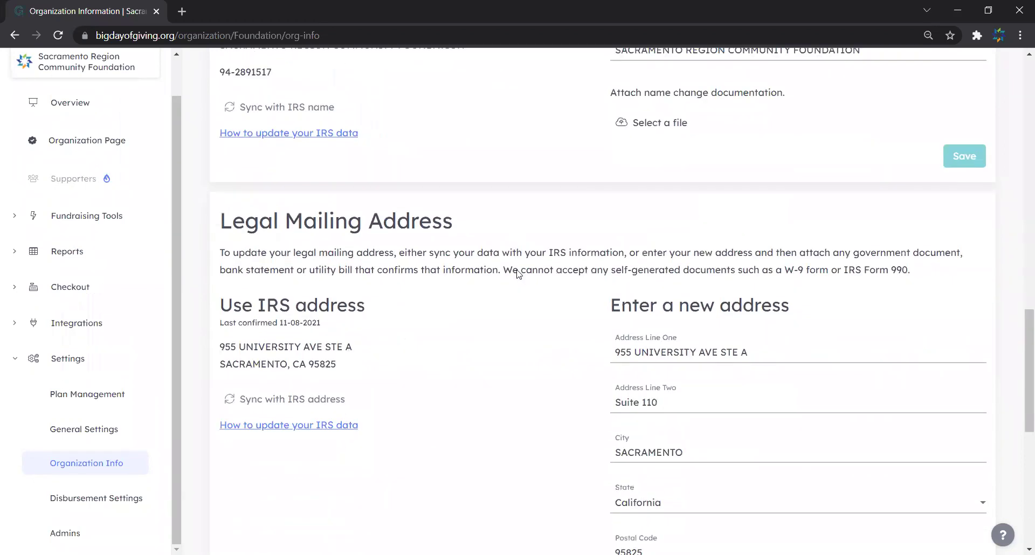
{"action": "scroll", "coordinate": [518, 274], "scroll_direction": "down", "scroll_amount": 6}
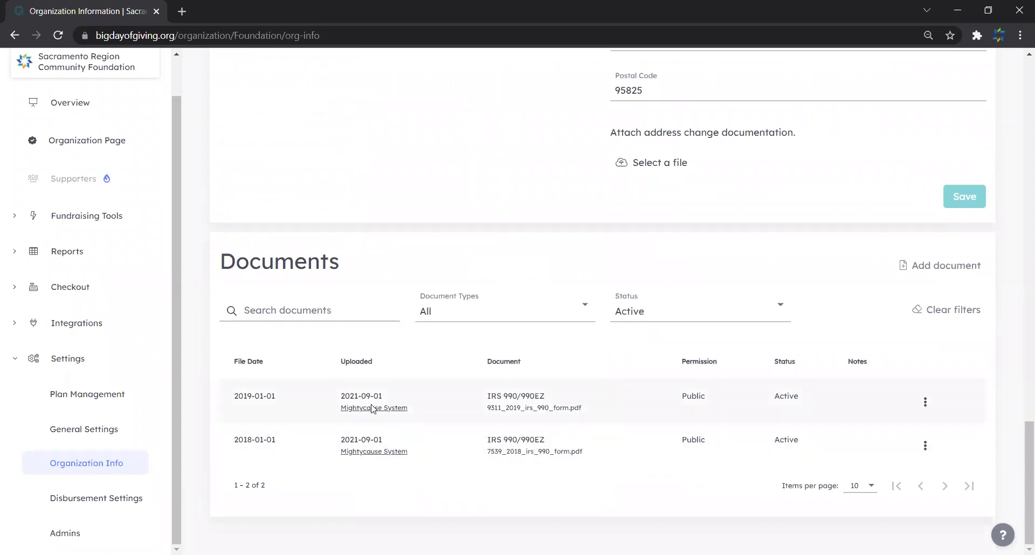
Step: Open the form for uploading a new organization document, review its fields, and close it without submitting
{"action": "left_click", "coordinate": [913, 266]}
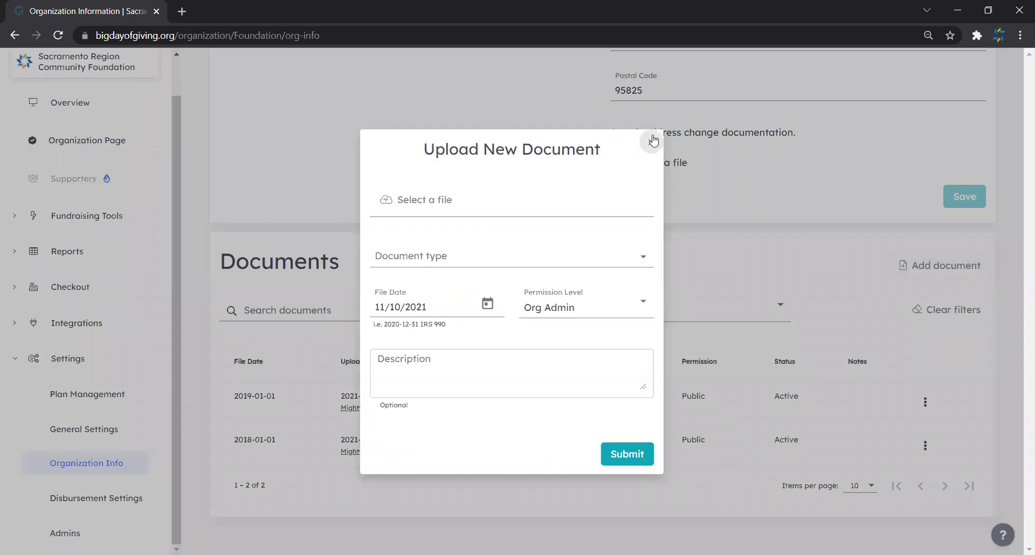
{"action": "left_click", "coordinate": [653, 141]}
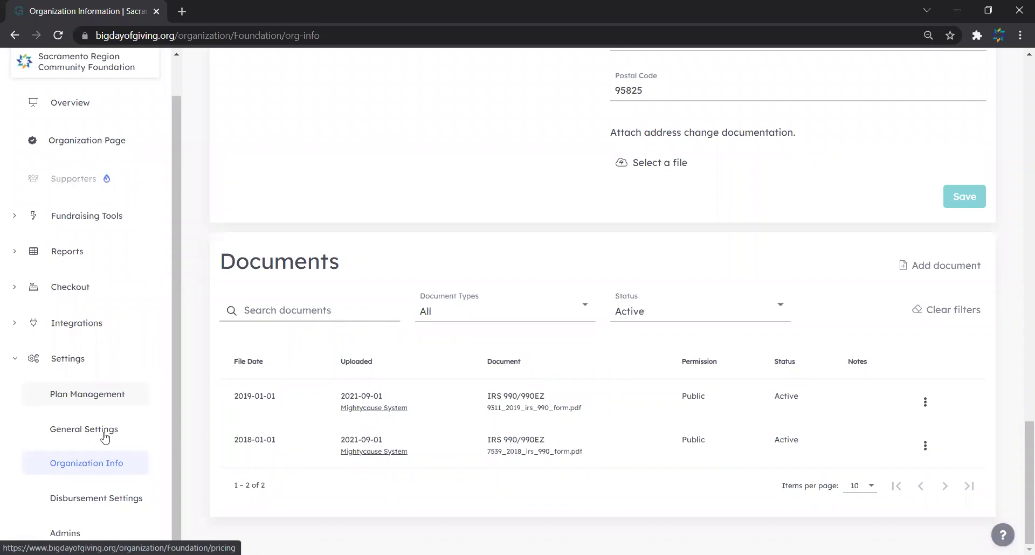
Step: View the eCheck contact details in Disbursement Settings and switch to the Admins page
{"action": "left_click", "coordinate": [96, 499]}
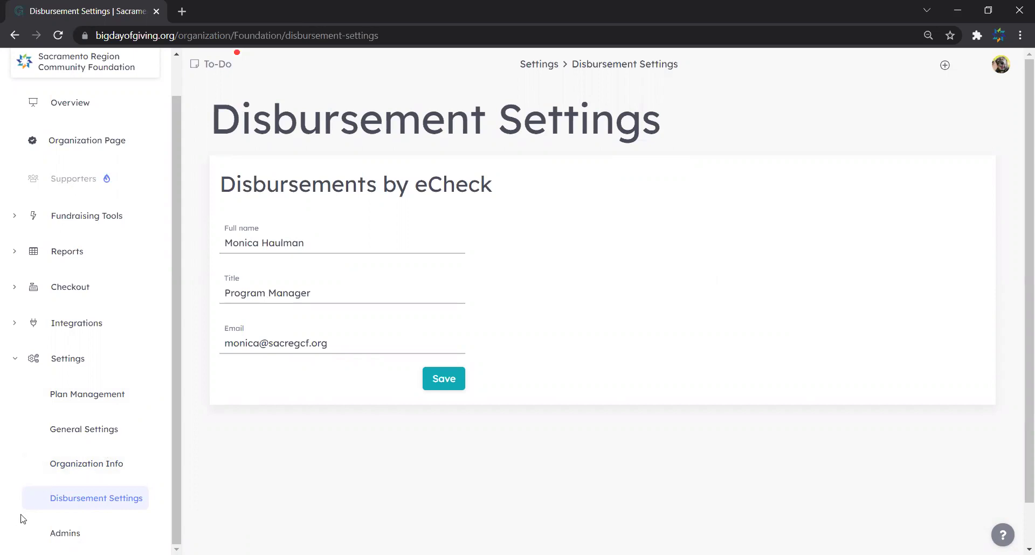
{"action": "left_click", "coordinate": [65, 534]}
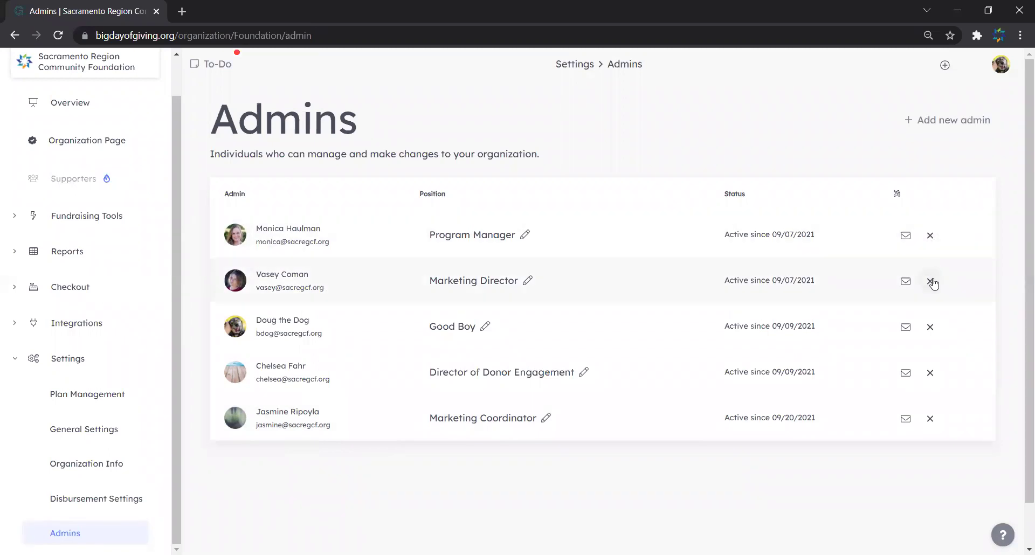
Step: Open the form for adding a new admin, review the requested details, and close it without sending
{"action": "left_click", "coordinate": [951, 121]}
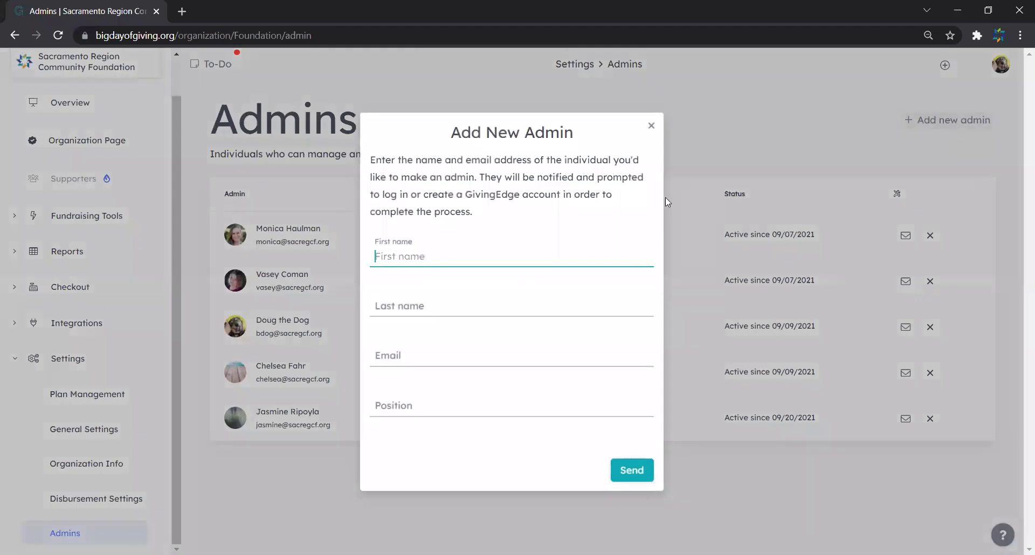
{"action": "left_click", "coordinate": [650, 129]}
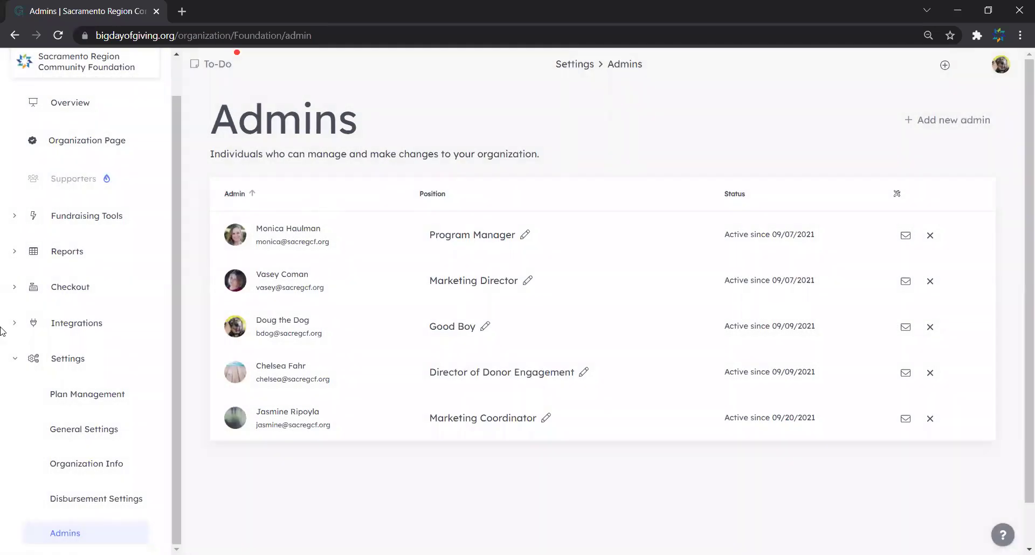
{"action": "scroll", "coordinate": [1, 330], "scroll_direction": "up", "scroll_amount": 1}
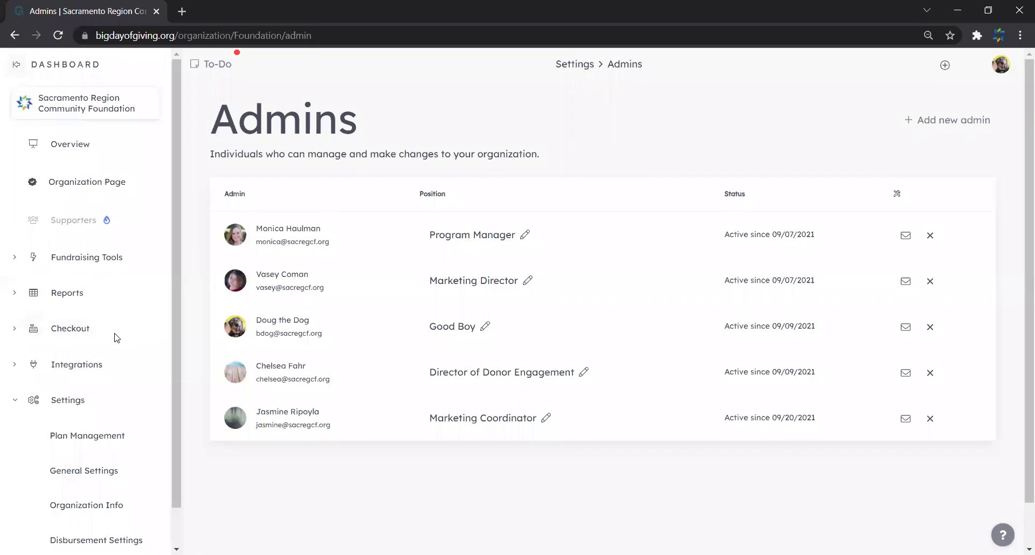